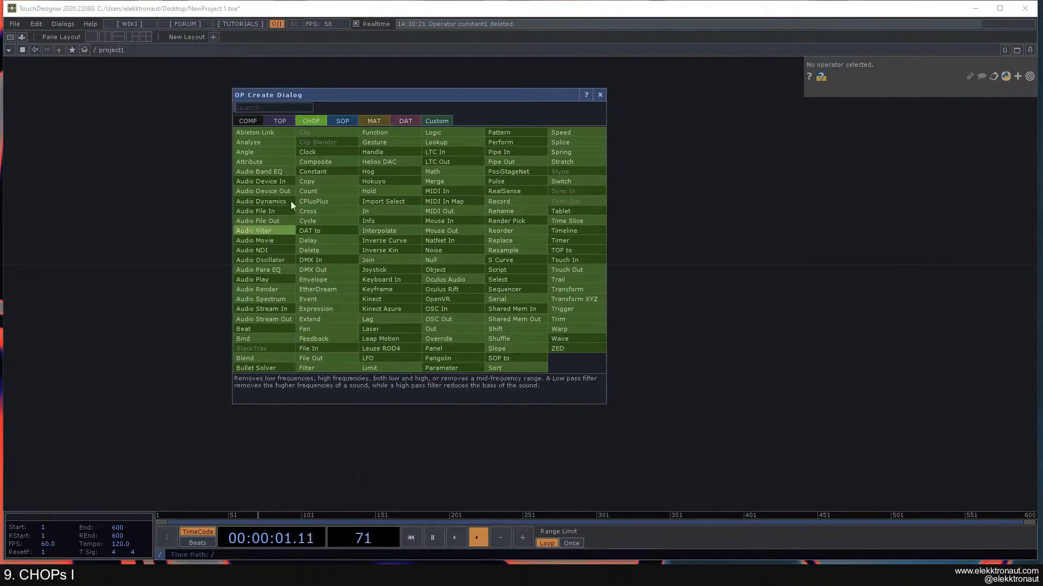
Add a Constant CHOP to the empty project network.
click(312, 171)
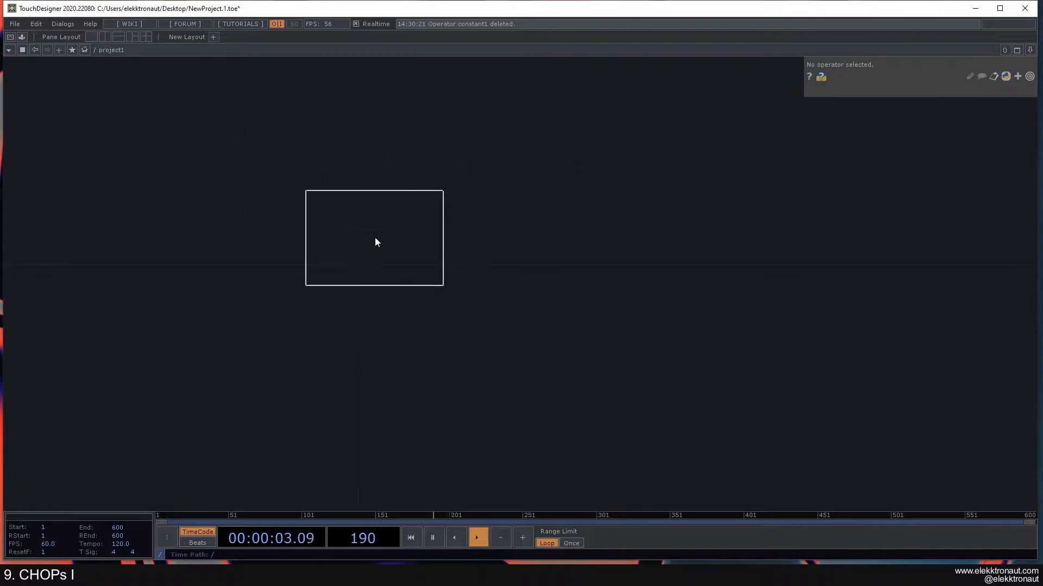
click(375, 240)
drag(483, 341, 574, 332)
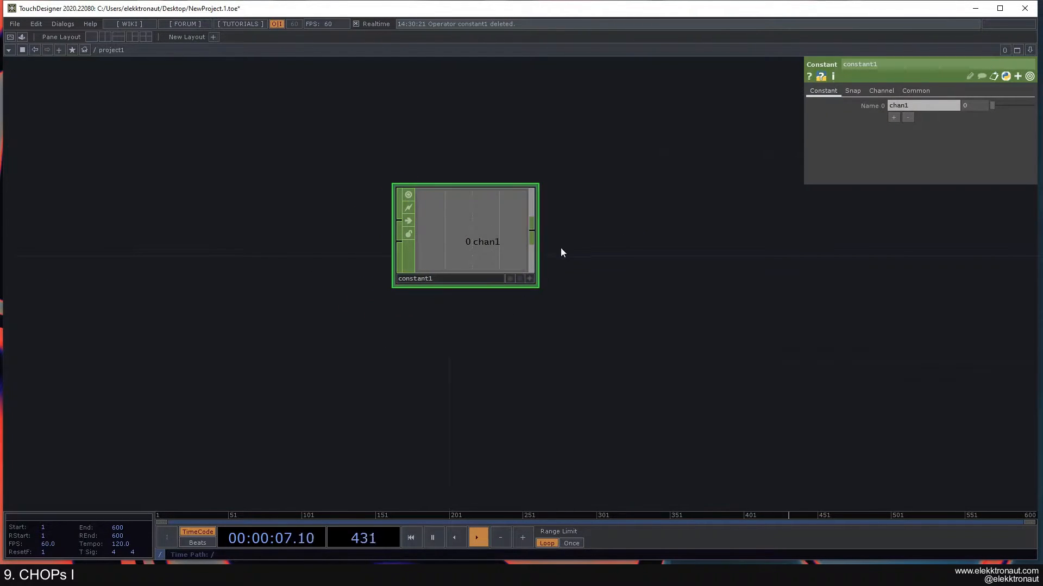
drag(635, 255, 597, 261)
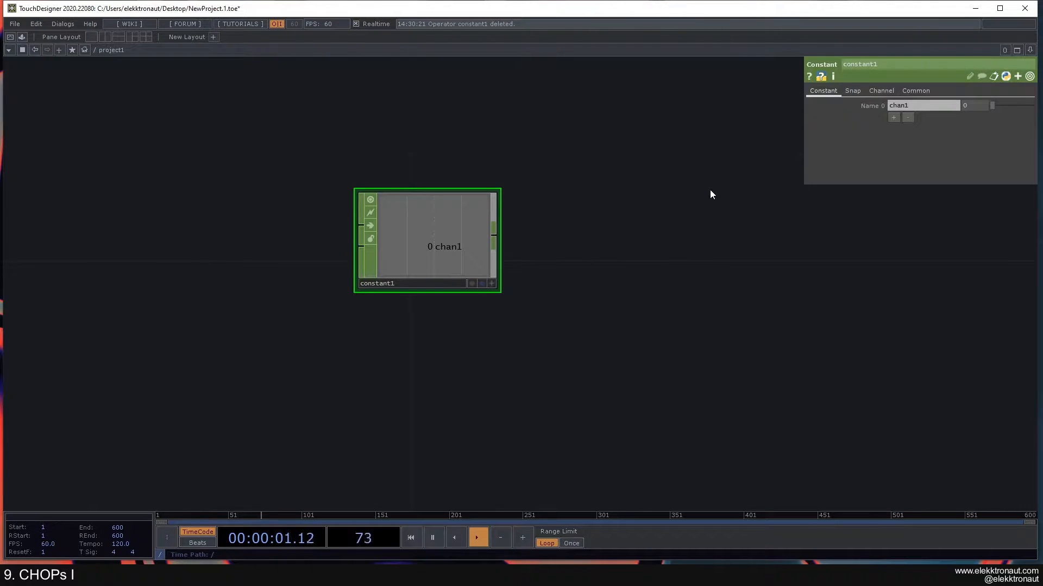
Try values of 1, 10, 100000 and -20 for chan1 on the Constant CHOP.
mouse_move(996, 106)
mouse_down()
mouse_move(1031, 108)
mouse_move(992, 107)
mouse_up()
drag(569, 237, 555, 229)
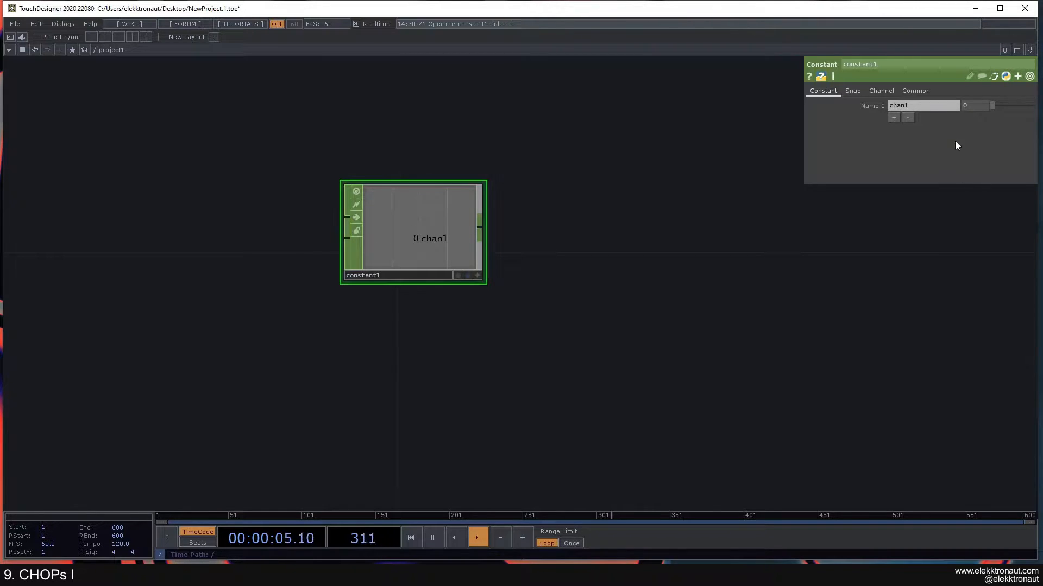
drag(986, 106, 1036, 116)
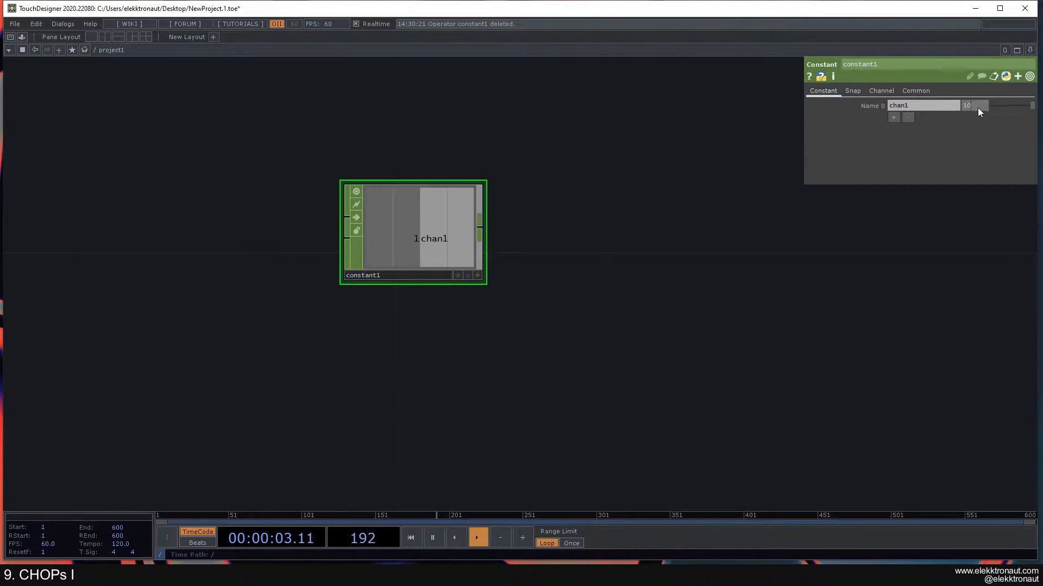
key(Return)
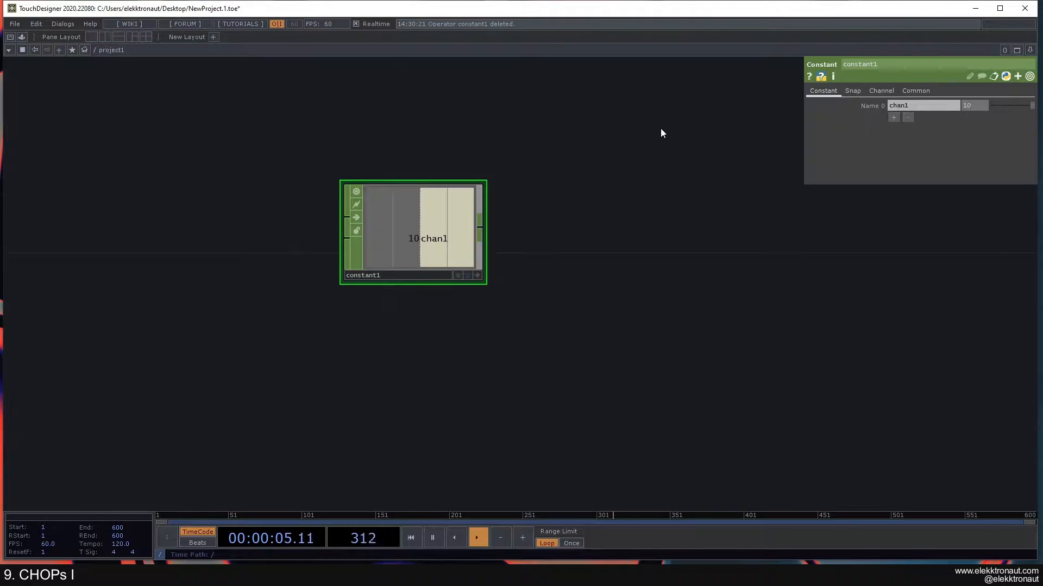
key(Return)
text(00)
key(Return)
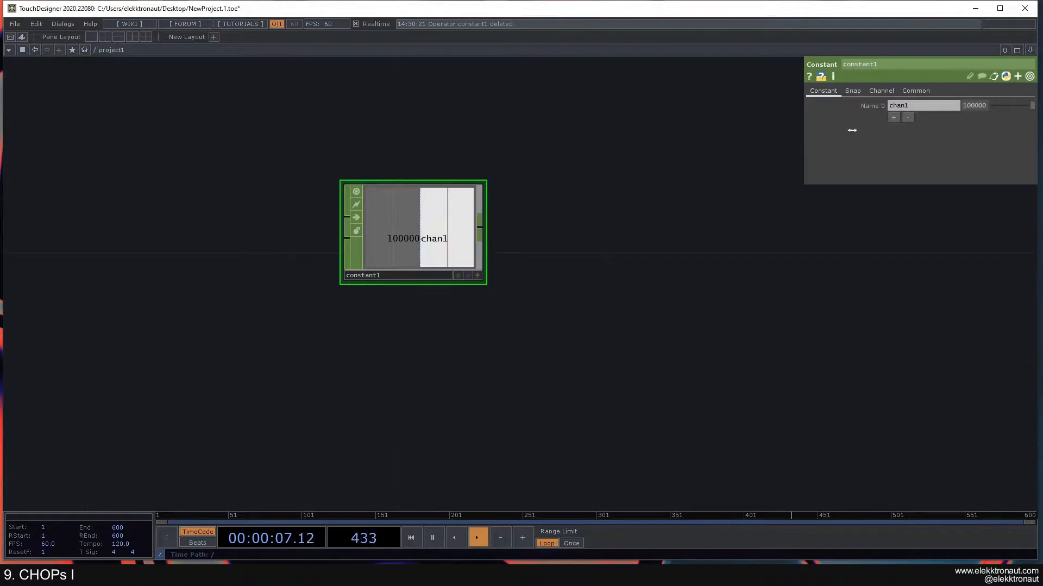
text(-20)
key(Return)
Set the value of chan1 on the Constant CHOP to 0.3.
click(973, 106)
text(.3)
key(Return)
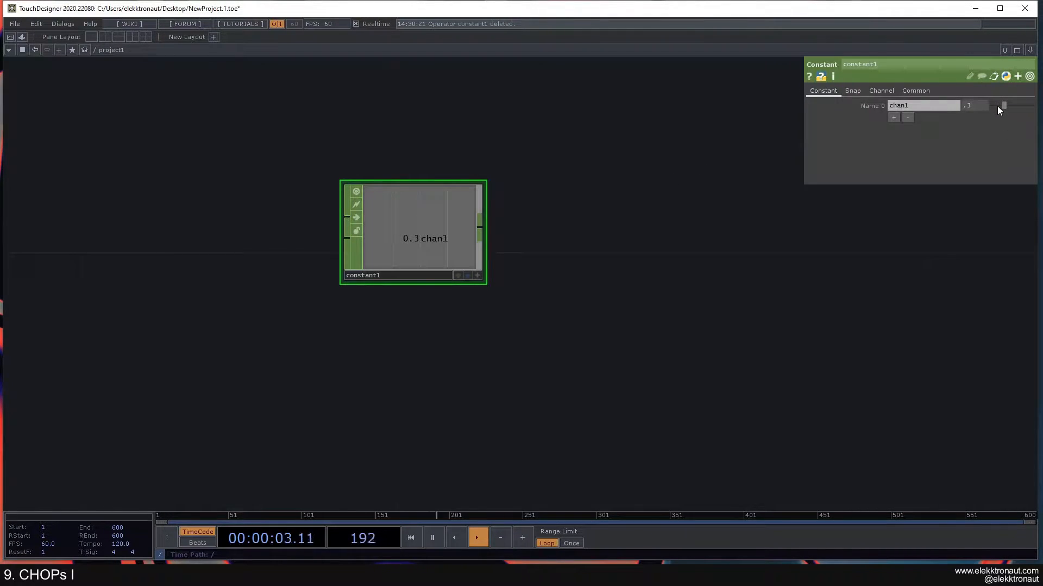
Reset the min/max display range in the Constant CHOP's interactive viewer, and make the viewer inactive again.
click(478, 276)
right_click(456, 218)
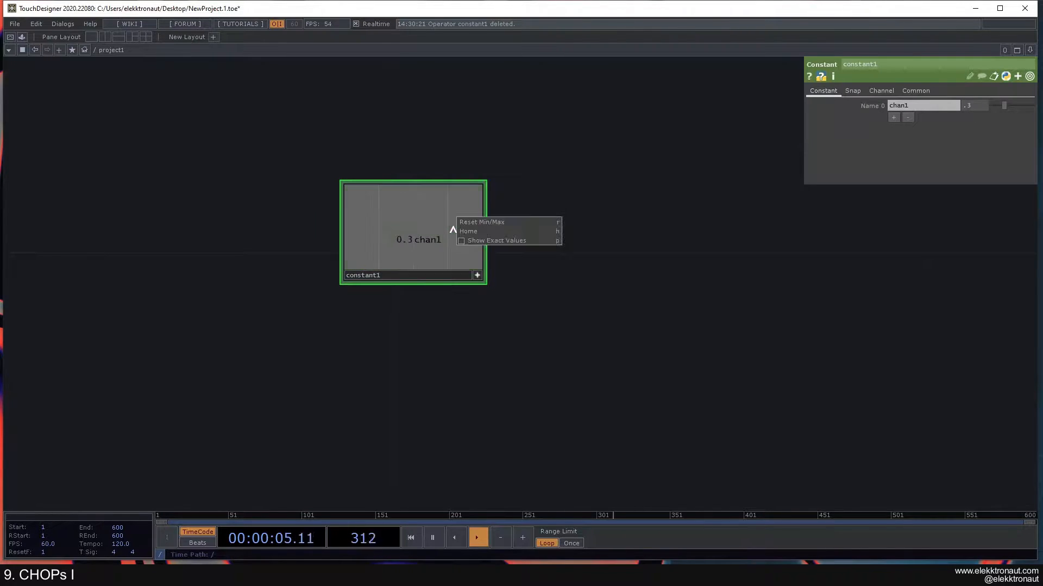
click(495, 223)
click(477, 275)
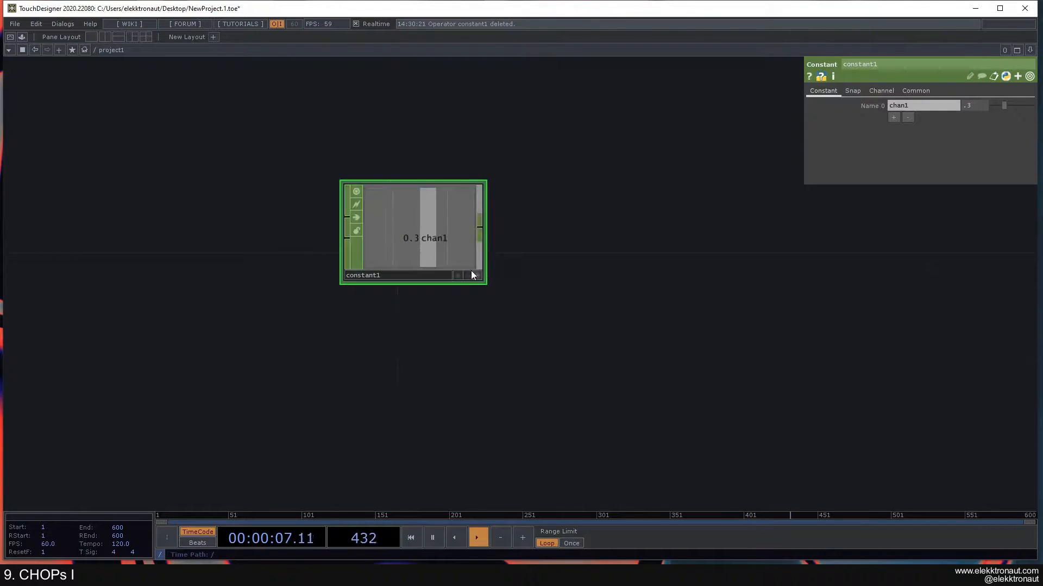
scroll(424, 228, up, 2)
drag(630, 225, 606, 219)
scroll(377, 179, up, 3)
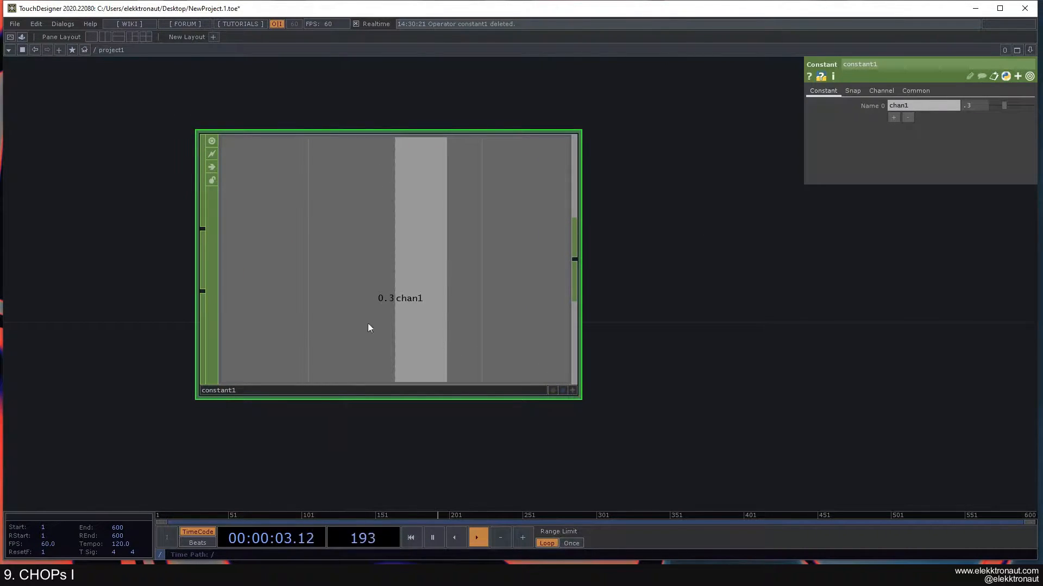
scroll(450, 278, down, 3)
scroll(468, 287, up, 1)
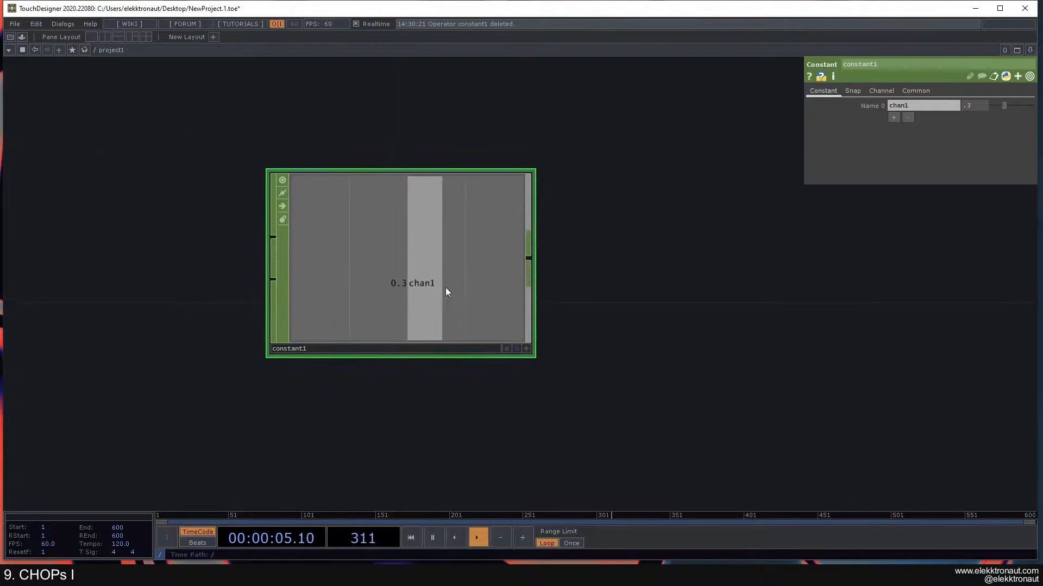
scroll(407, 279, down, 3)
drag(524, 311, 492, 270)
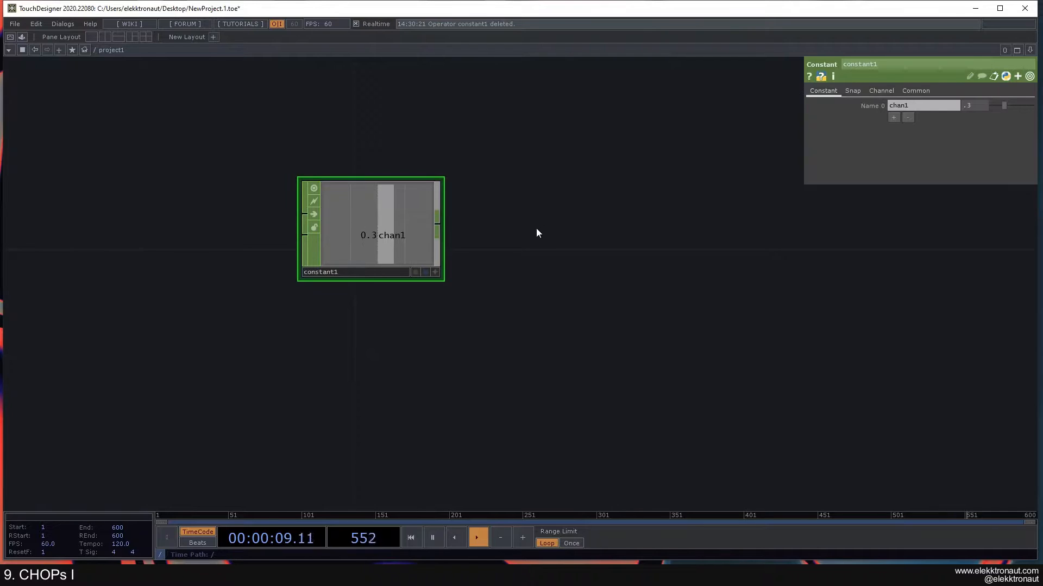
click(880, 91)
click(831, 92)
drag(513, 270, 498, 223)
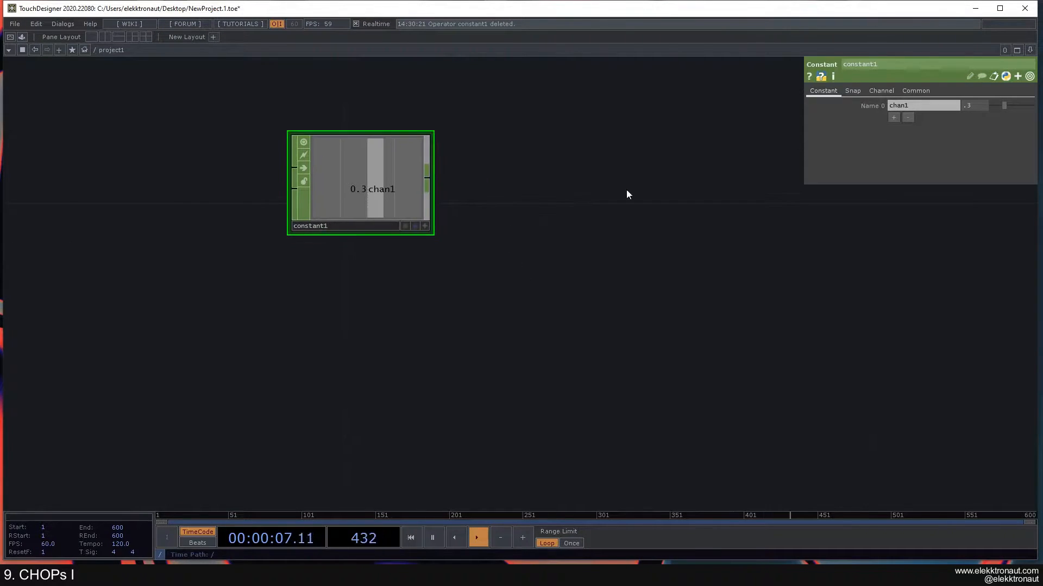
Rename the first channel of the Constant CHOP as myChannel.
click(911, 104)
text(myVha)
key(BackSpace)
key(BackSpace)
key(BackSpace)
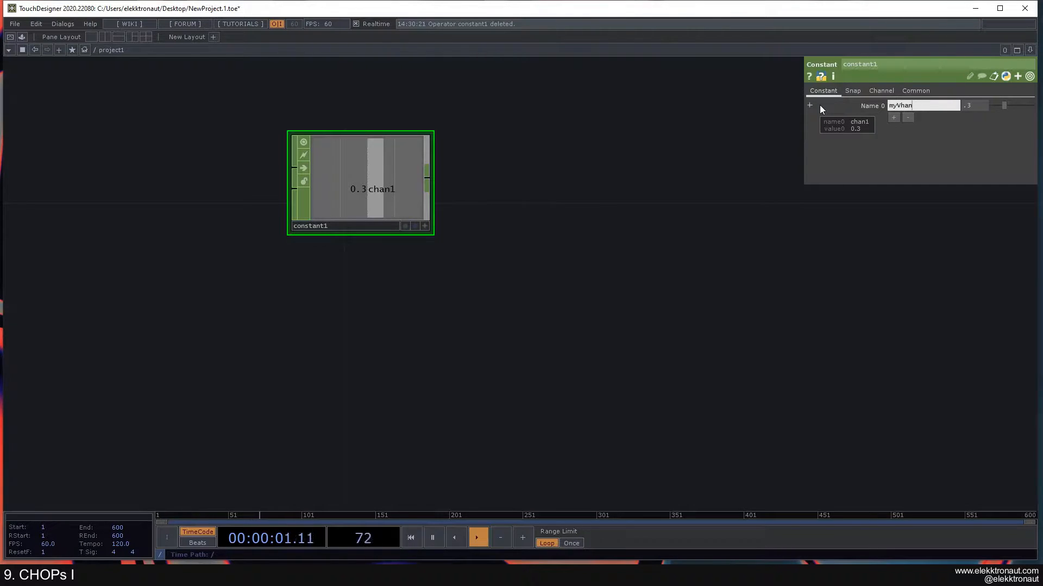
text(Channel)
key(Return)
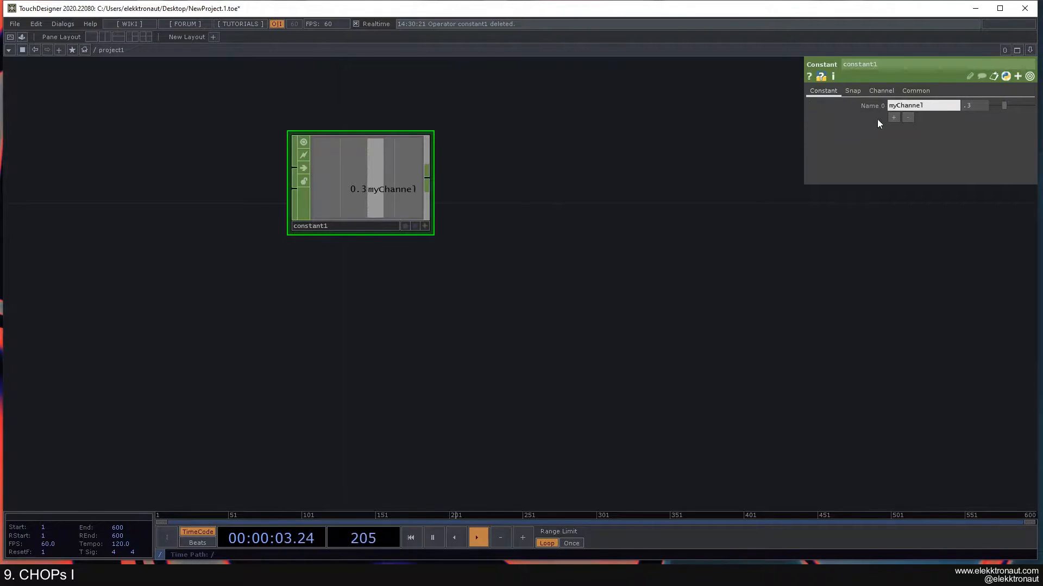
Add two more channels to the Constant CHOP, named b and channel3000.
click(893, 117)
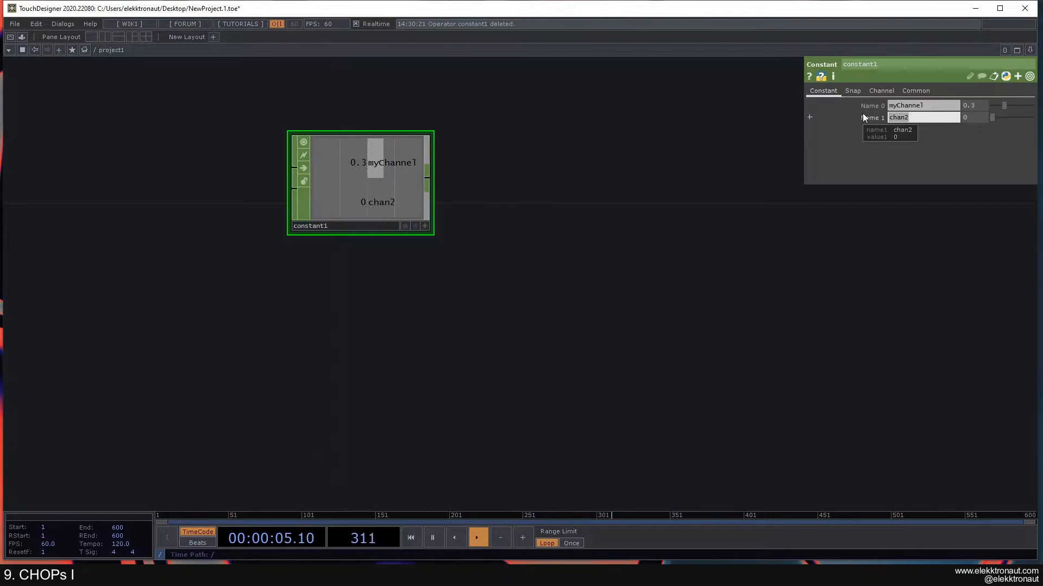
text(b)
key(Return)
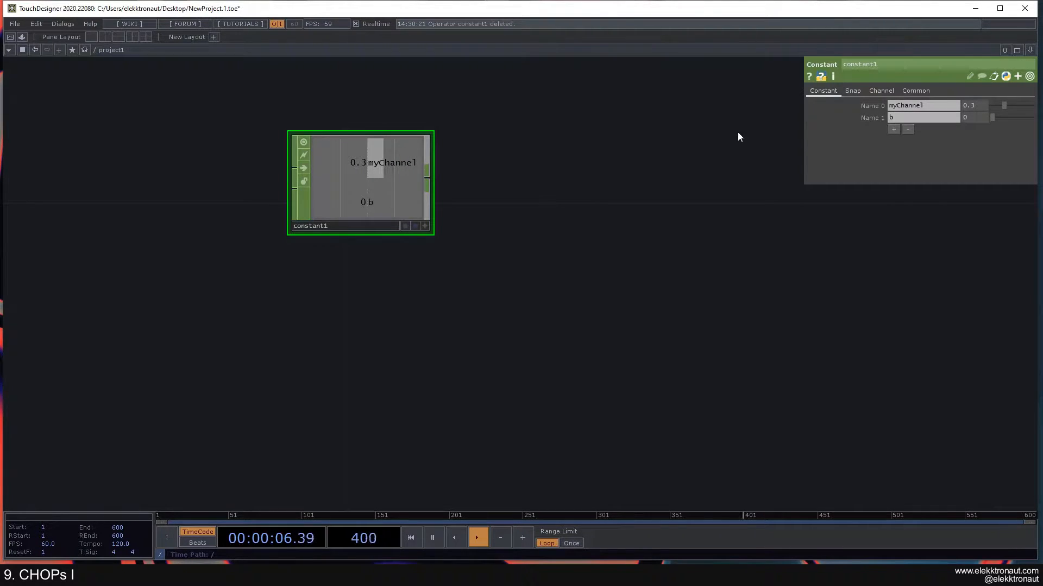
click(894, 129)
click(904, 128)
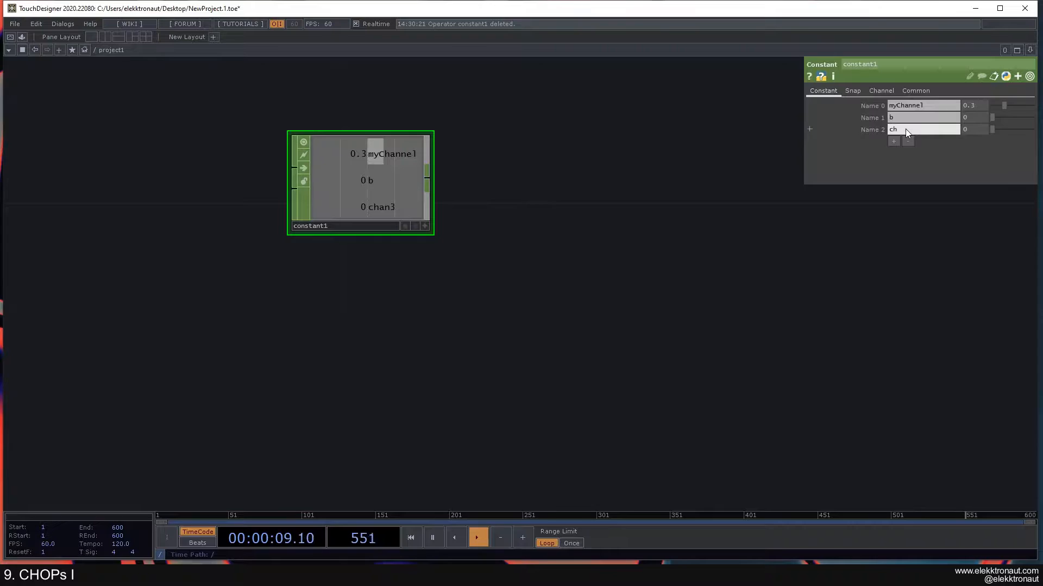
text(channel3000)
key(Return)
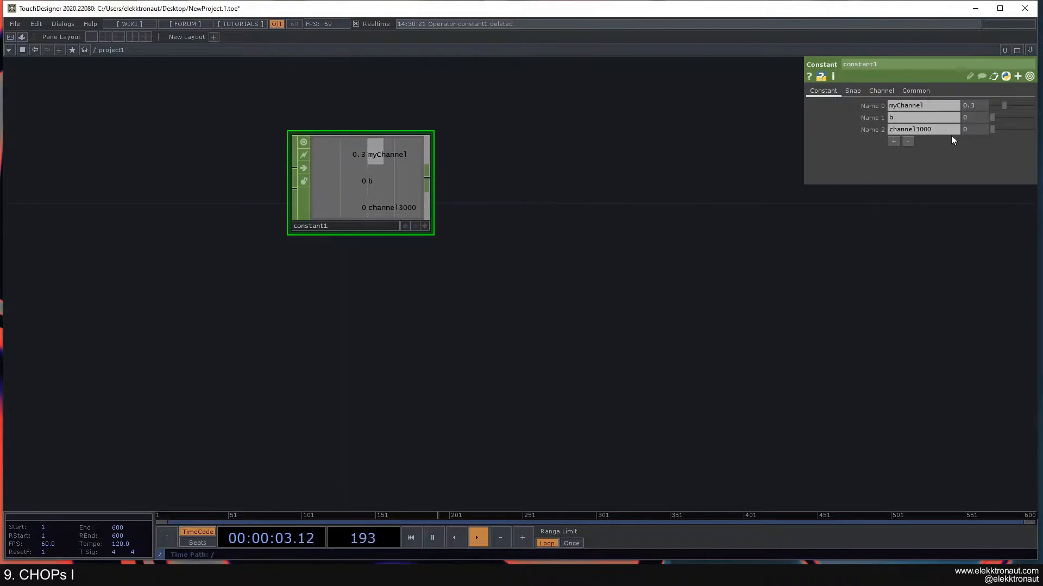
Try removing channel3000 and adding a default channel in its place, and undo both changes.
click(907, 141)
click(893, 141)
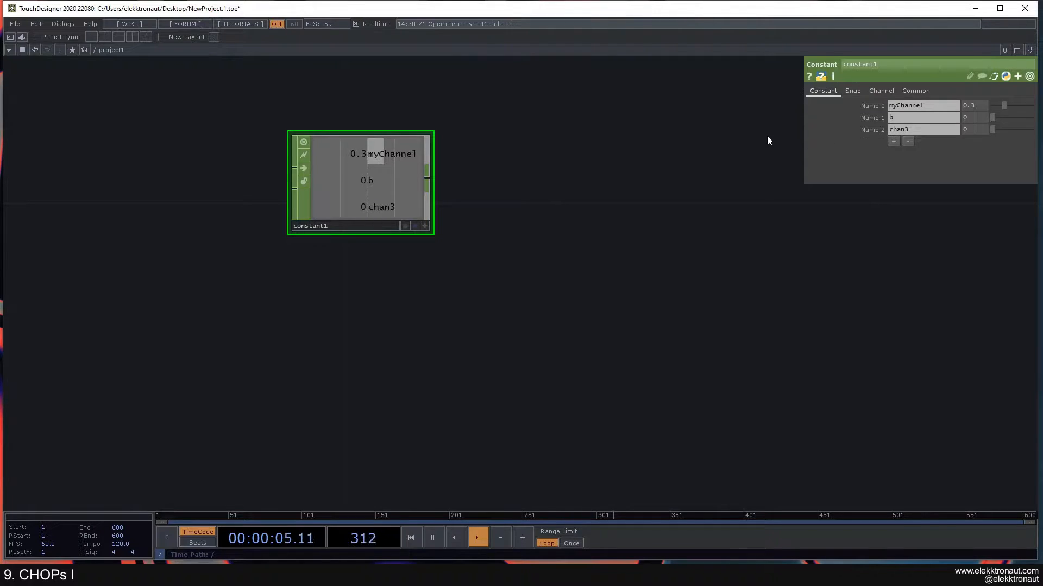
key(ctrl+z)
key(ctrl+z)
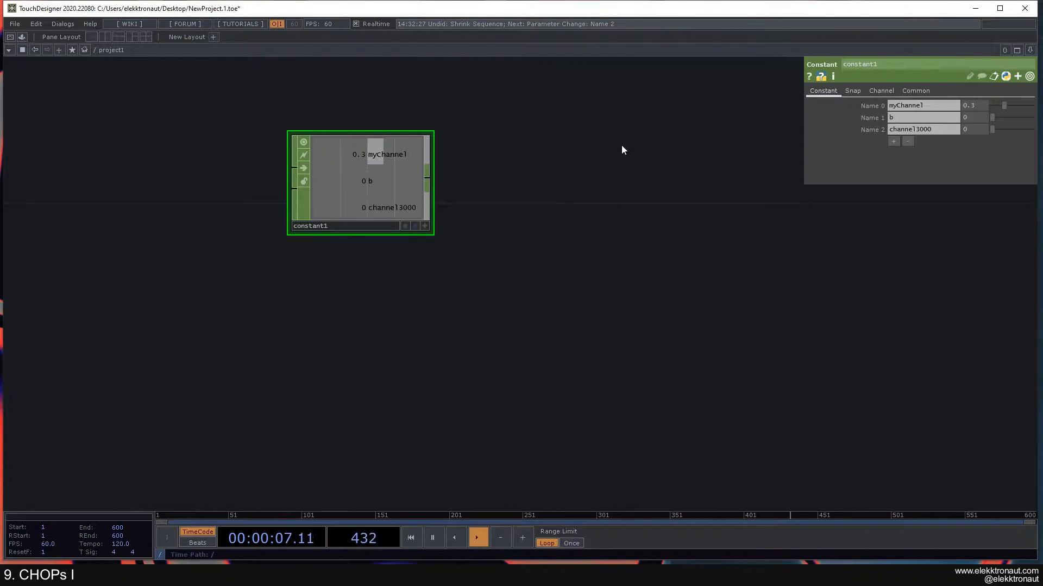
scroll(384, 188, up, 2)
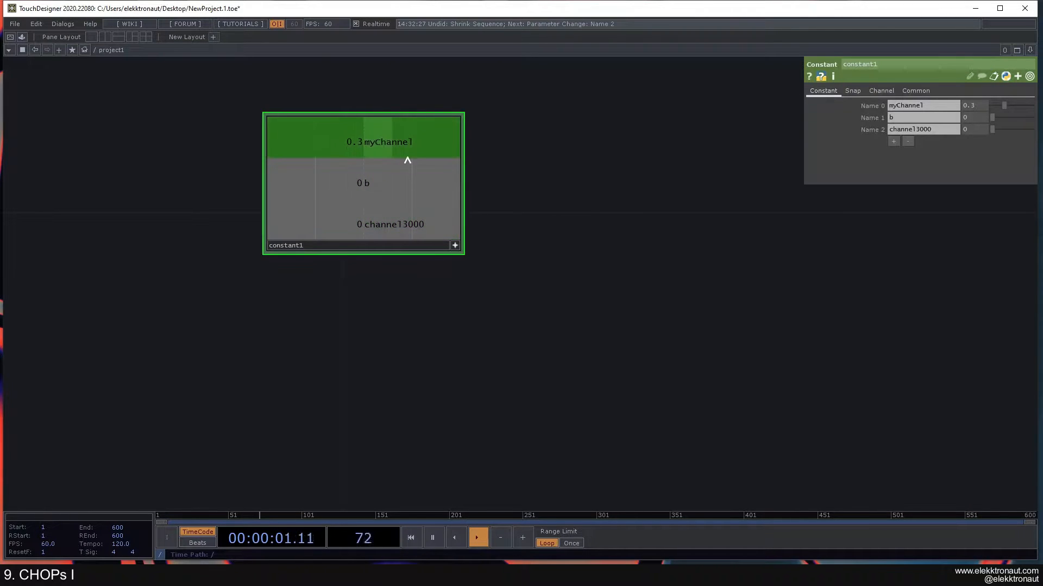
click(455, 245)
scroll(459, 255, down, 2)
drag(466, 246, 458, 251)
Set the value of channel3000 to about 0.69 and the value of b to 10.
drag(1012, 118, 1019, 136)
click(978, 117)
text(1)
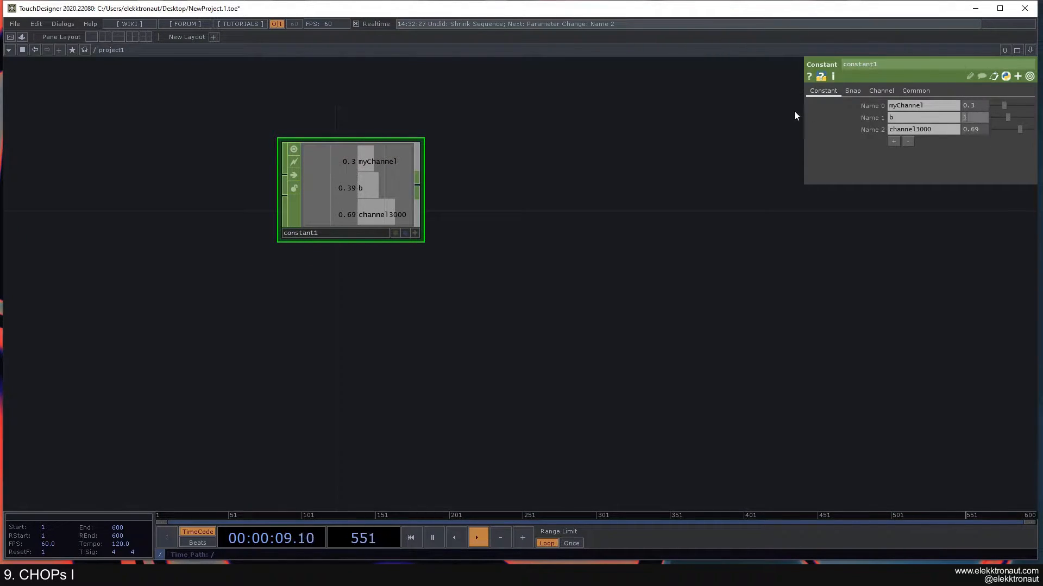
text(0)
key(Return)
drag(575, 159, 533, 148)
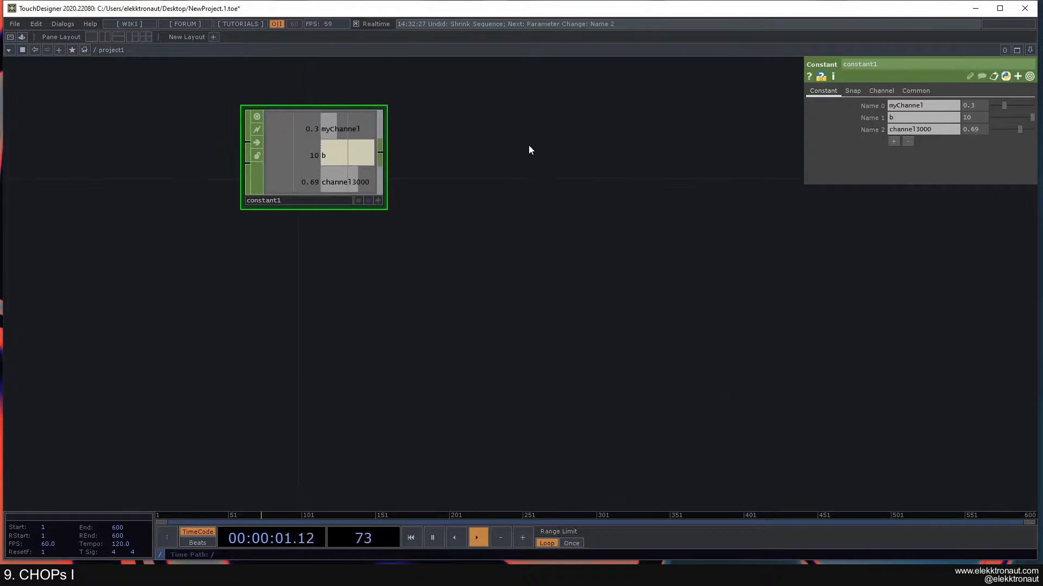
drag(431, 156, 452, 147)
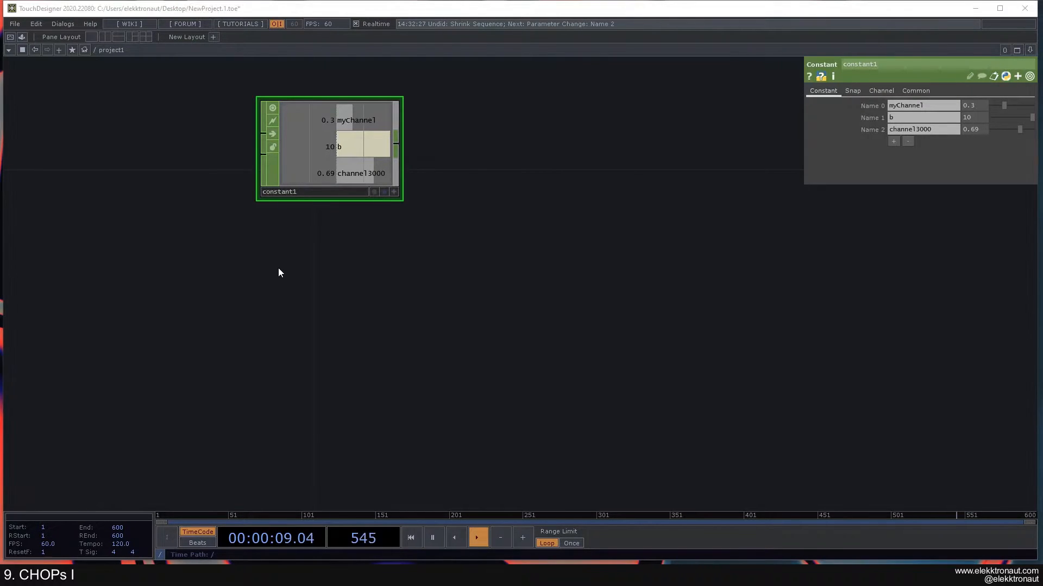
Add an LFO CHOP below the Constant CHOP in the network.
key(Tab)
text(lfo)
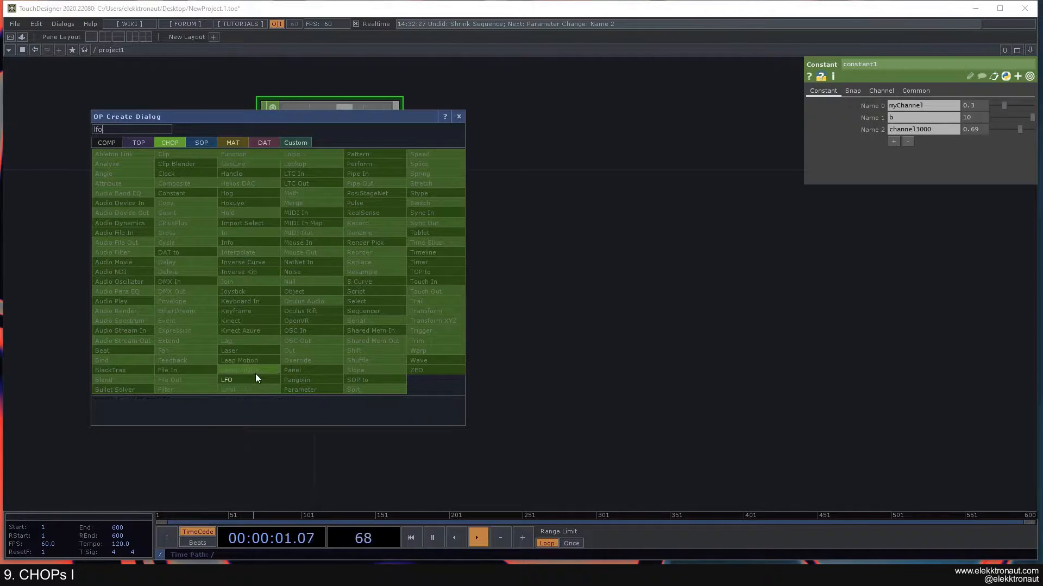
click(233, 377)
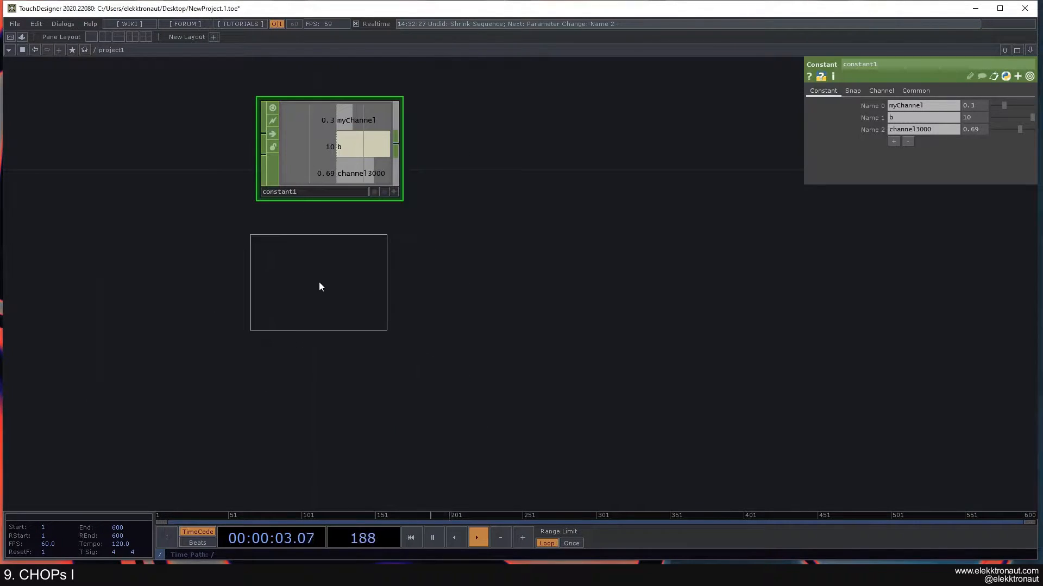
click(324, 301)
drag(482, 287, 495, 223)
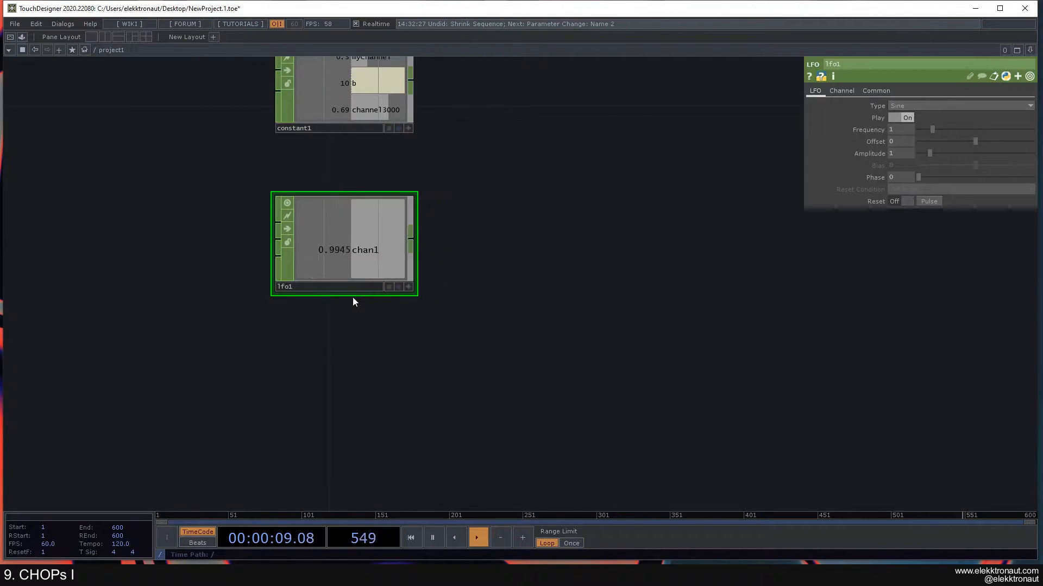
drag(463, 269, 380, 279)
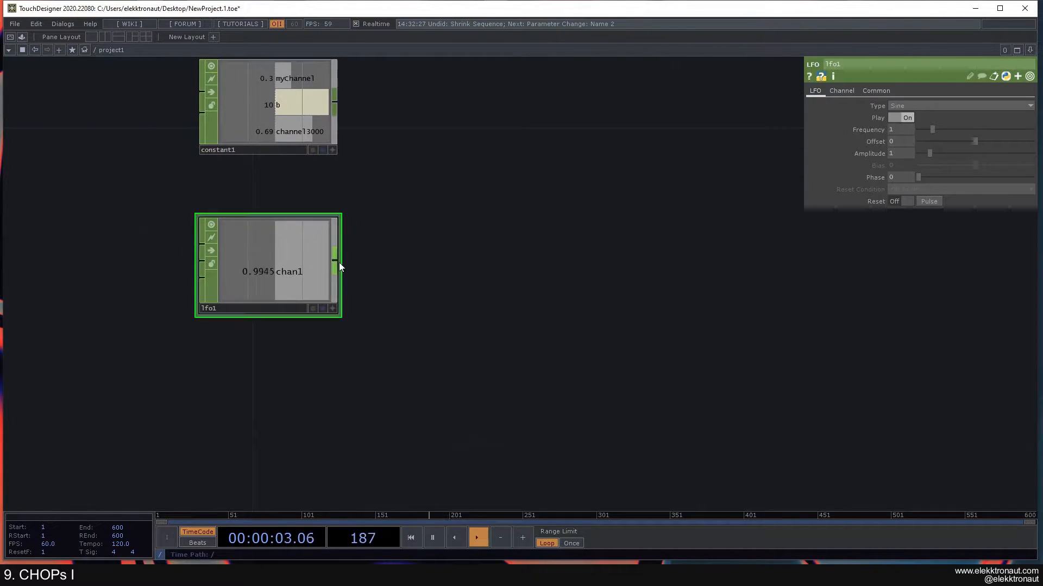
Add a Trail CHOP connected to the output of the LFO CHOP.
key(Tab)
text(tr)
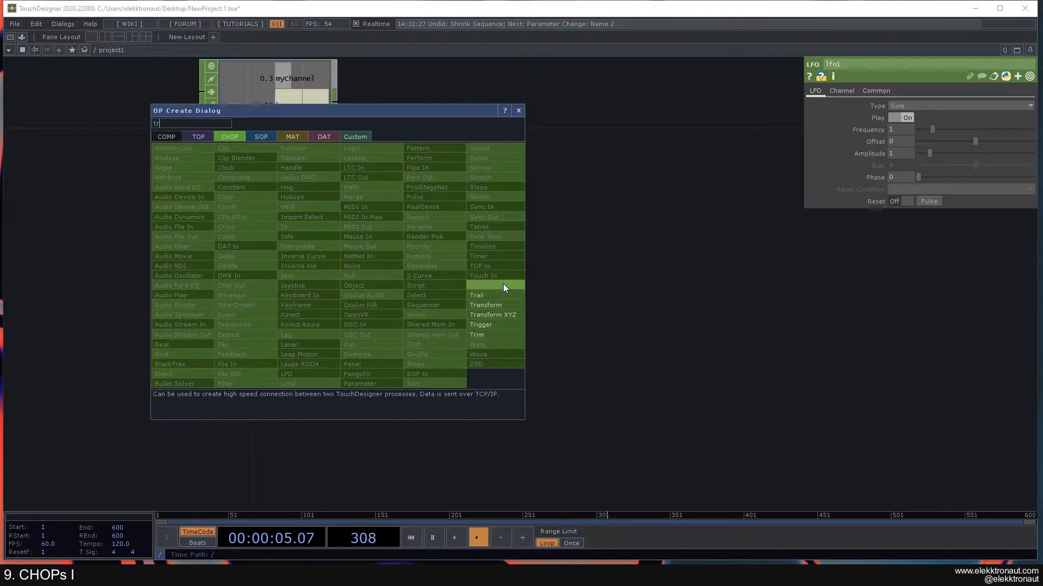
click(494, 295)
click(474, 268)
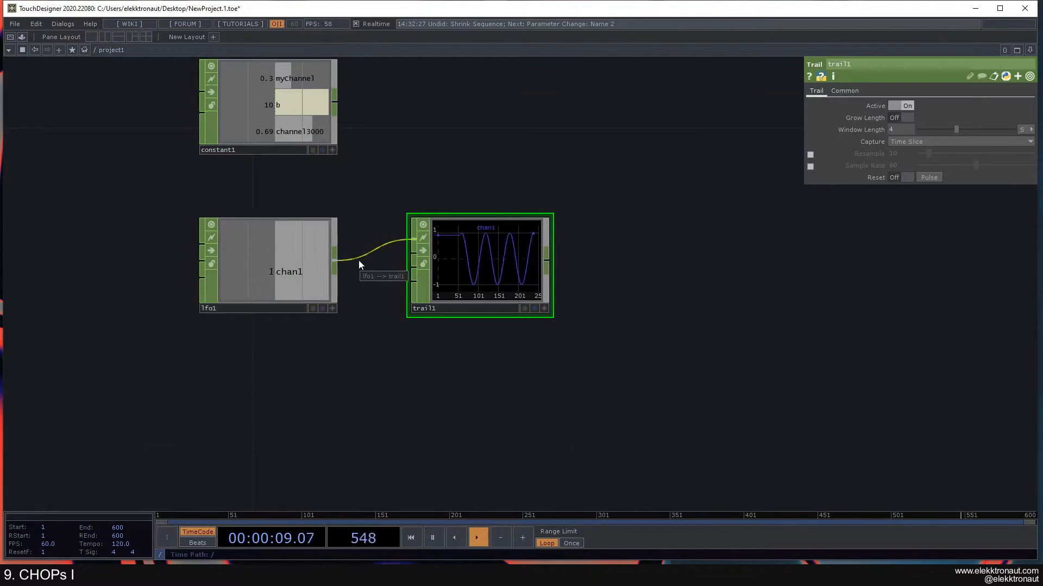
Switch the LFO CHOP's waveform type to Triangle.
click(257, 265)
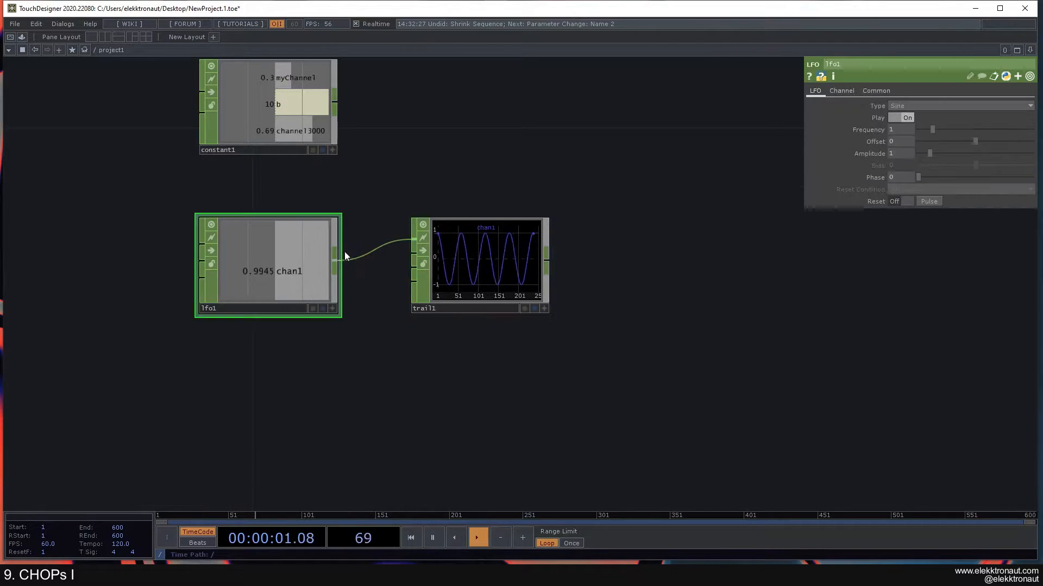
click(451, 271)
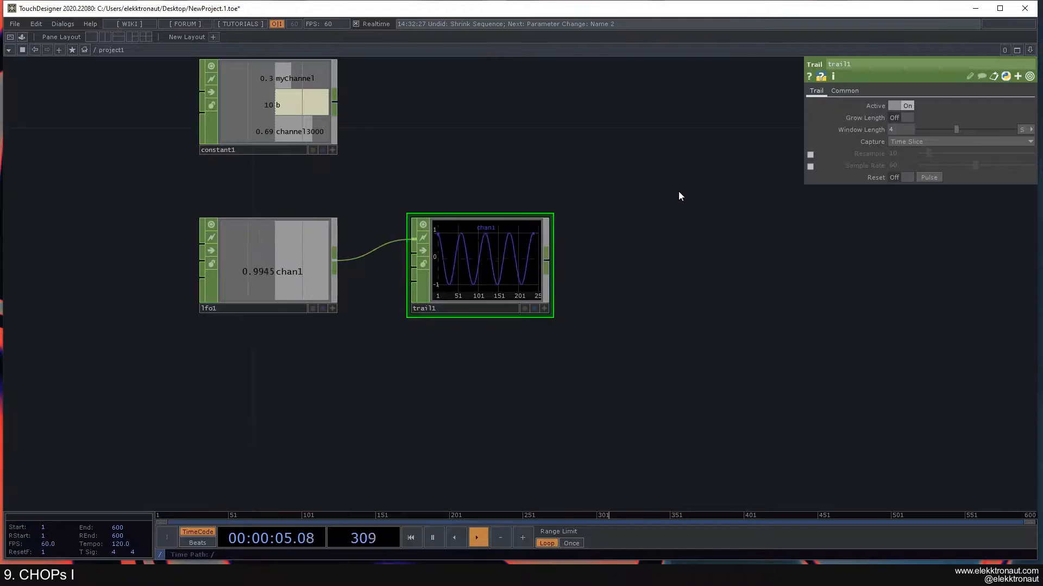
click(270, 272)
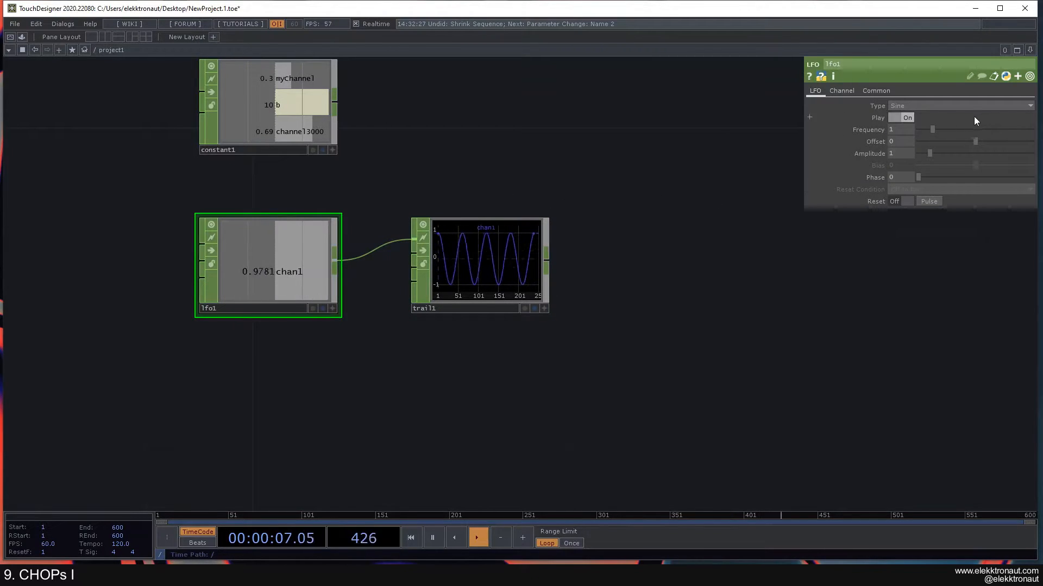
click(951, 109)
click(912, 132)
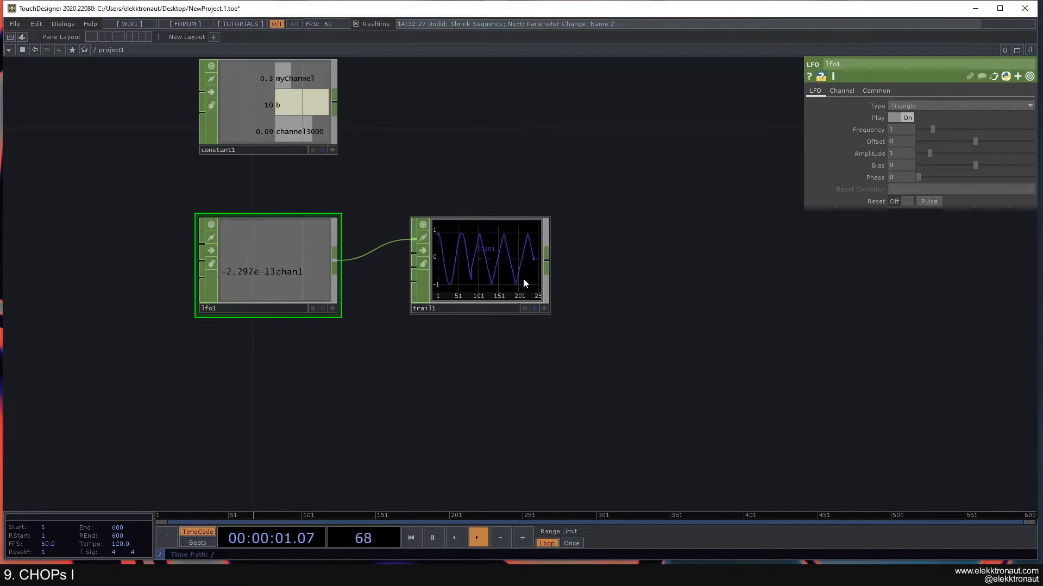
Change the LFO CHOP's type to Ramp and check the plotted curve in the Trail CHOP.
click(910, 103)
click(911, 141)
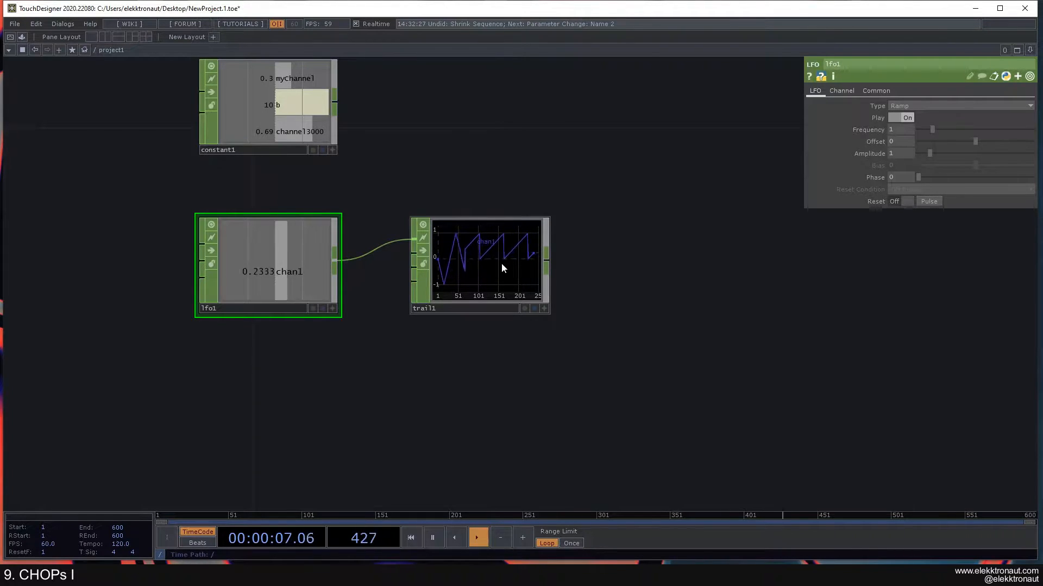
scroll(504, 263, up, 2)
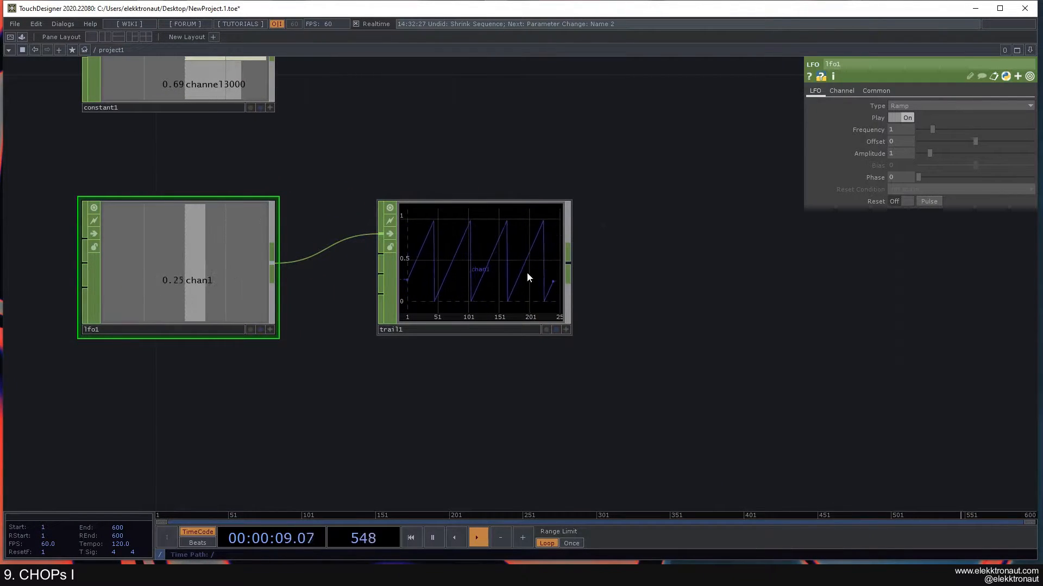
scroll(542, 268, down, 3)
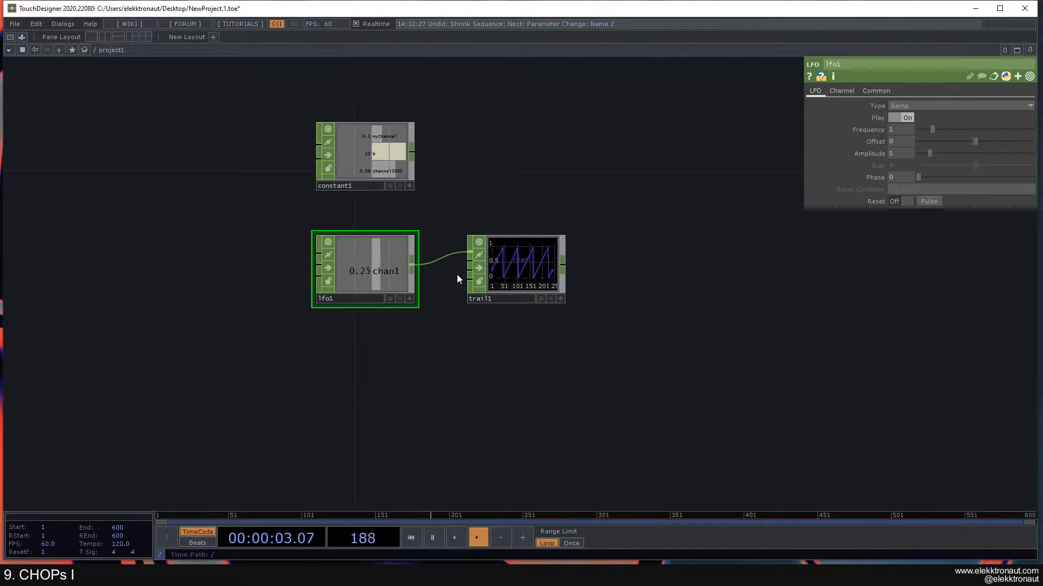
Set the LFO CHOP's type to Pulse and check its shape in the Trail CHOP.
click(546, 257)
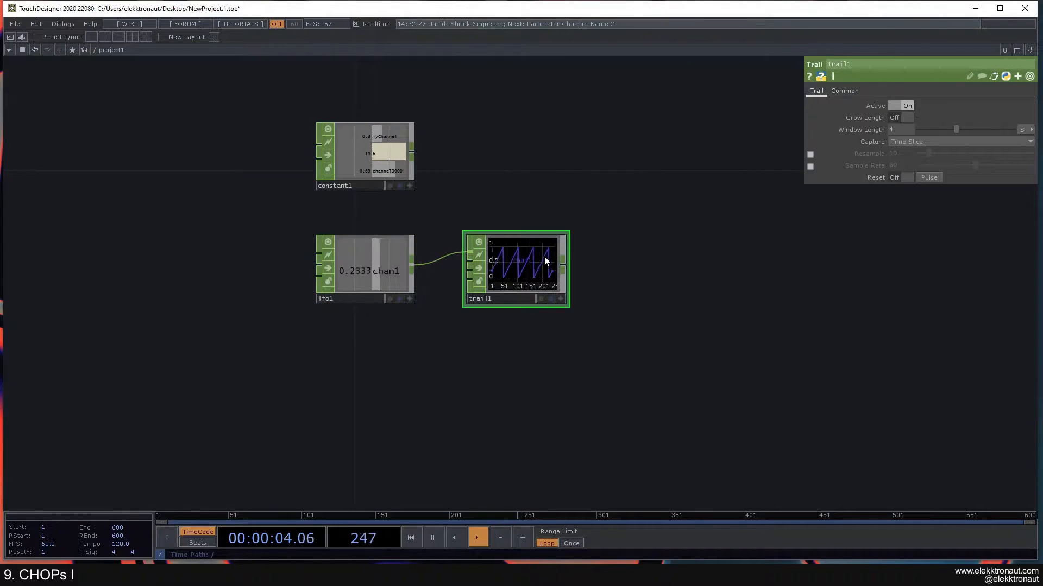
click(354, 261)
click(947, 109)
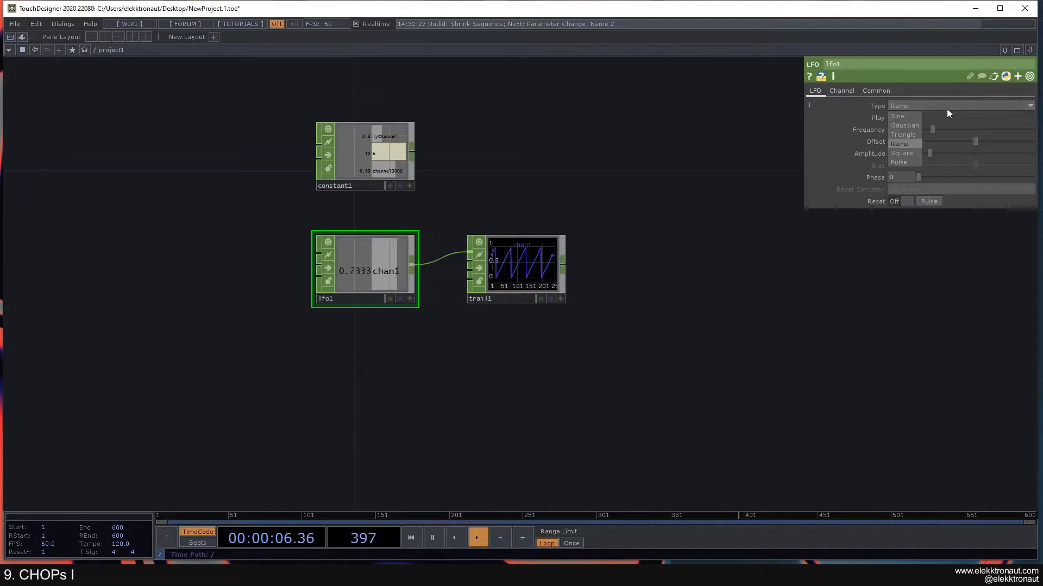
click(903, 161)
scroll(494, 271, up, 2)
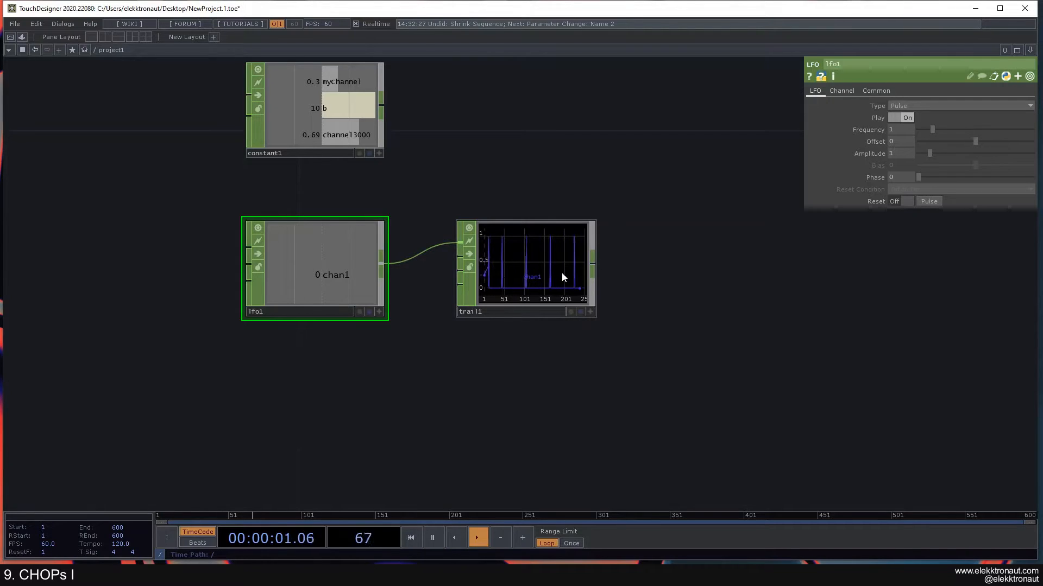
Set the LFO CHOP's type to Sine and lower its frequency to 0.34.
click(901, 116)
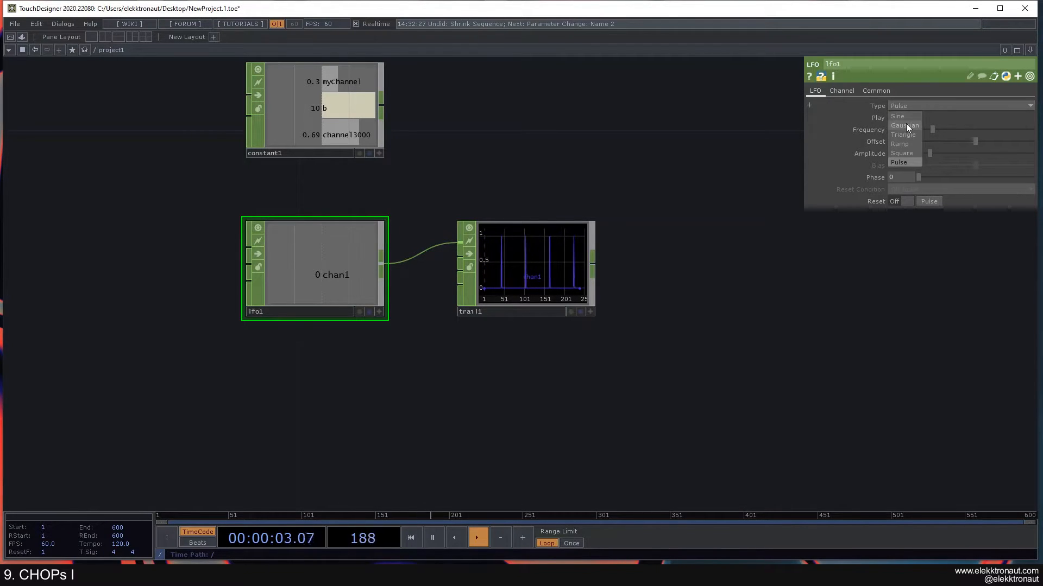
drag(931, 130, 926, 135)
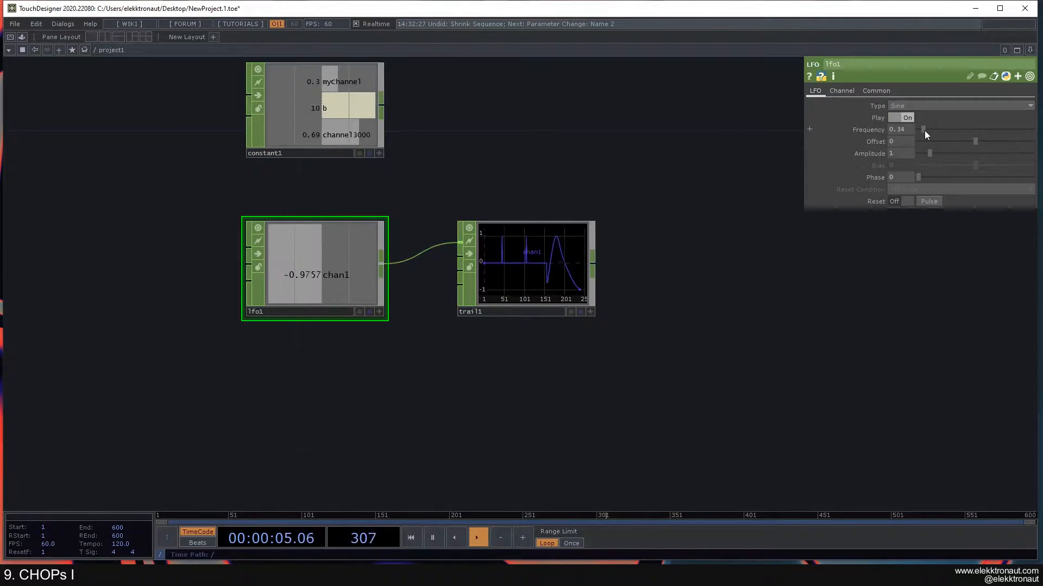
Try an offset of 1.18 and a phase of 0.276 on the LFO CHOP, undoing each change.
drag(975, 141, 1010, 142)
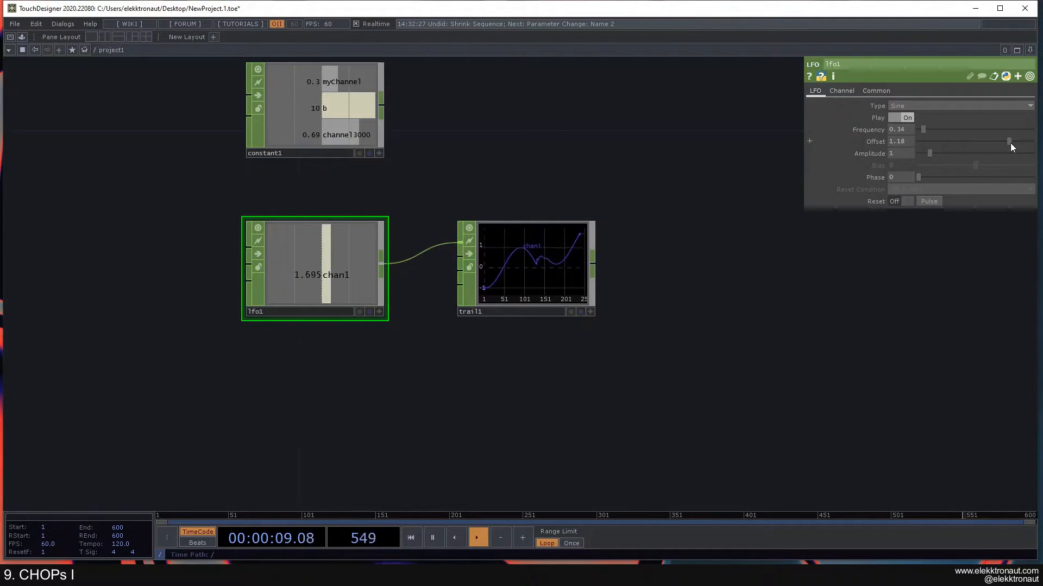
key(ctrl+z)
drag(919, 177, 933, 183)
key(ctrl+z)
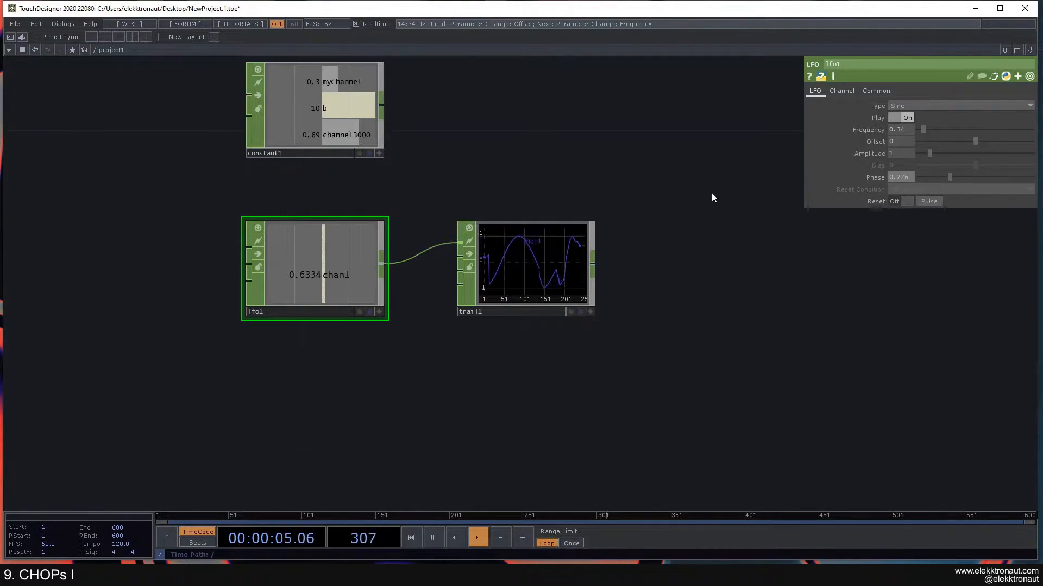
Move the Trail CHOP farther away from the LFO CHOP in the network.
drag(640, 256, 686, 256)
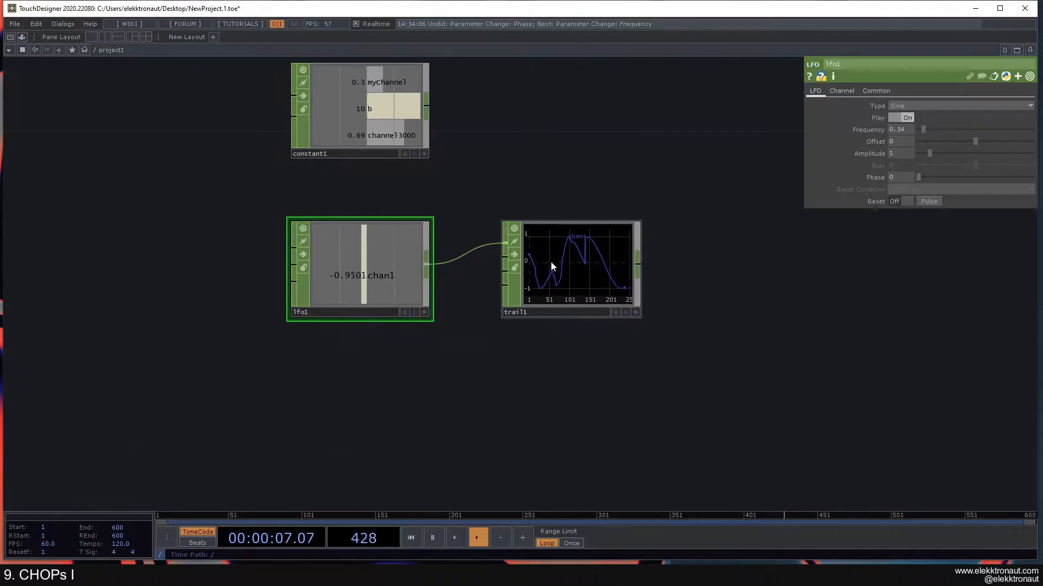
drag(559, 268, 618, 270)
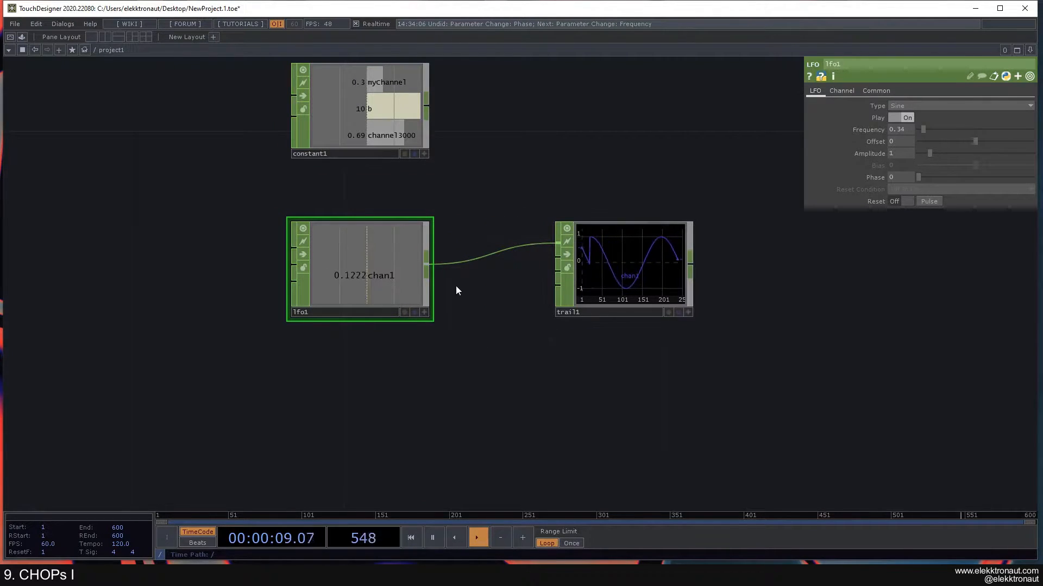
Give the LFO CHOP eight channels by setting its channel name to "a b c d e f g h".
click(848, 91)
click(910, 107)
text(a b c)
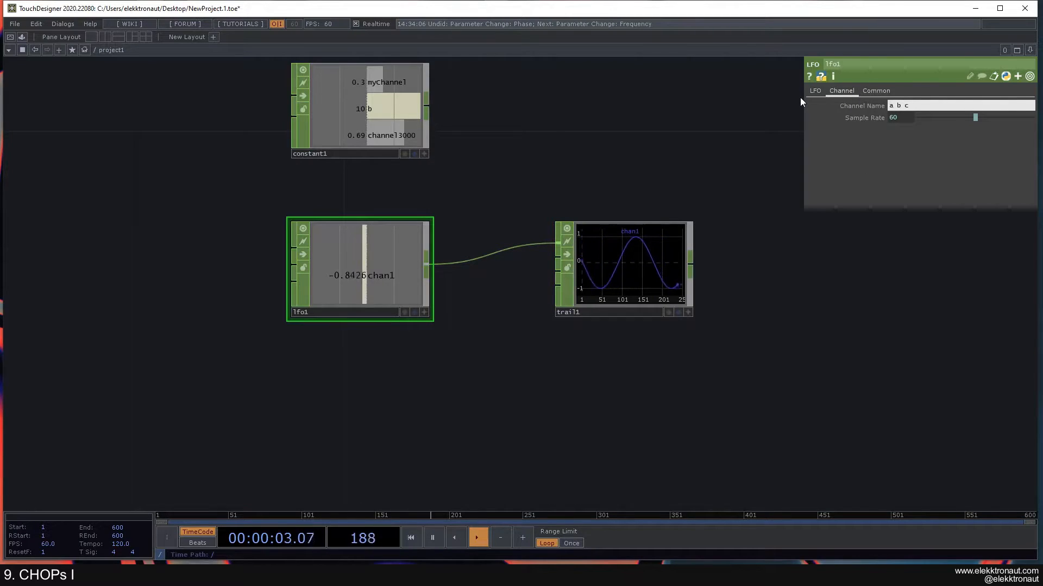
text( d e f g h)
key(Return)
scroll(385, 240, up, 2)
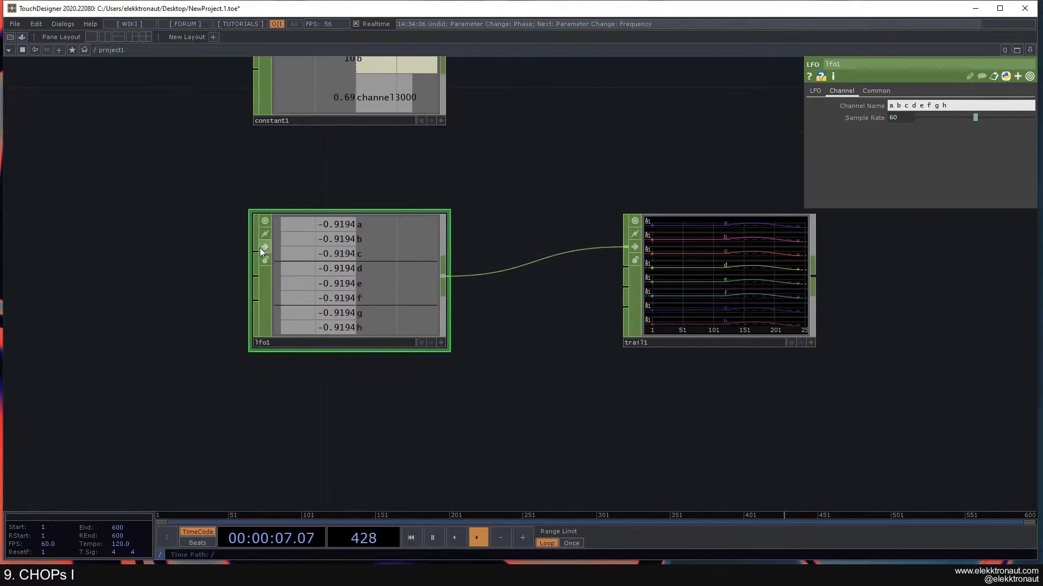
Examine the LFO and Trail CHOPs' multiple channels up close and return to the LFO waveform parameters.
drag(424, 323, 415, 273)
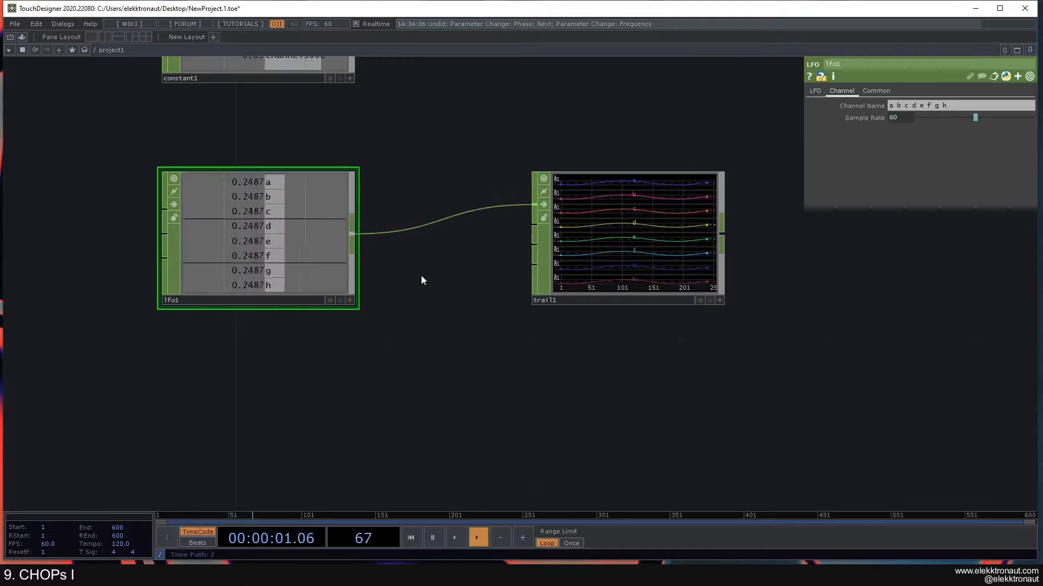
scroll(598, 233, up, 2)
scroll(575, 260, down, 5)
drag(527, 262, 499, 255)
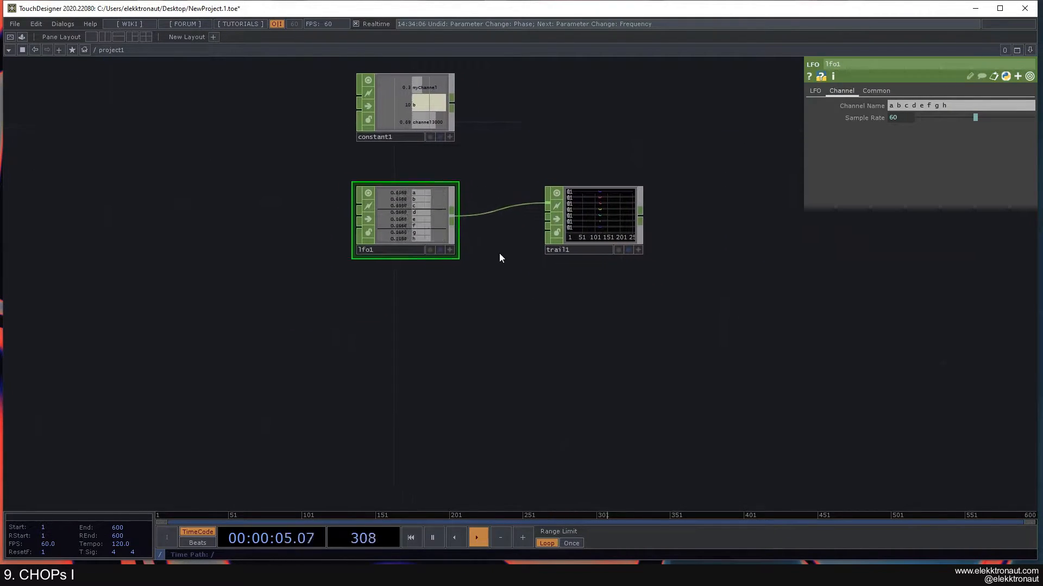
scroll(497, 253, up, 2)
click(816, 91)
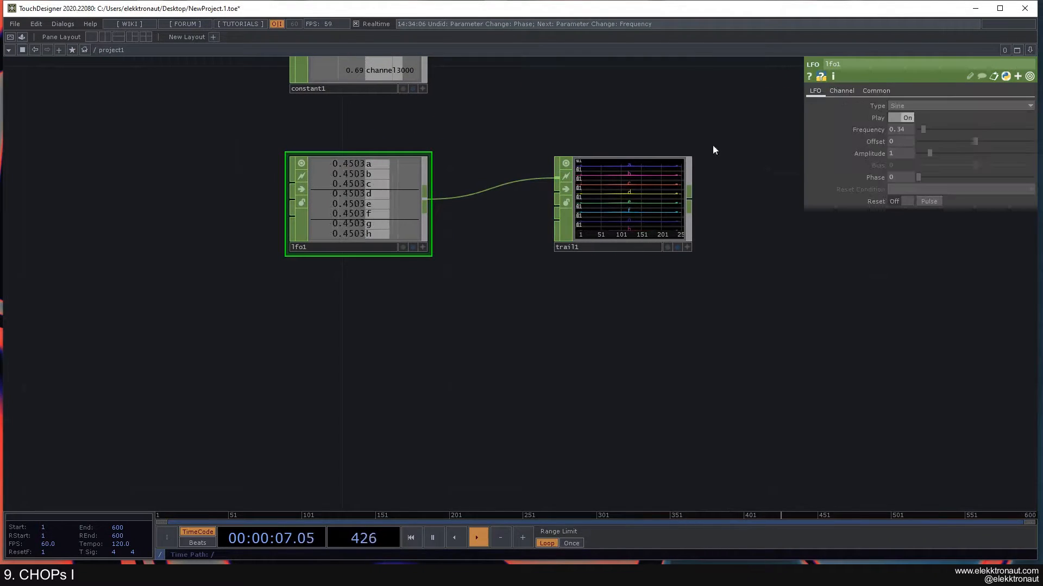
Add a Noise CHOP below the LFO CHOP in the network.
drag(447, 280, 500, 236)
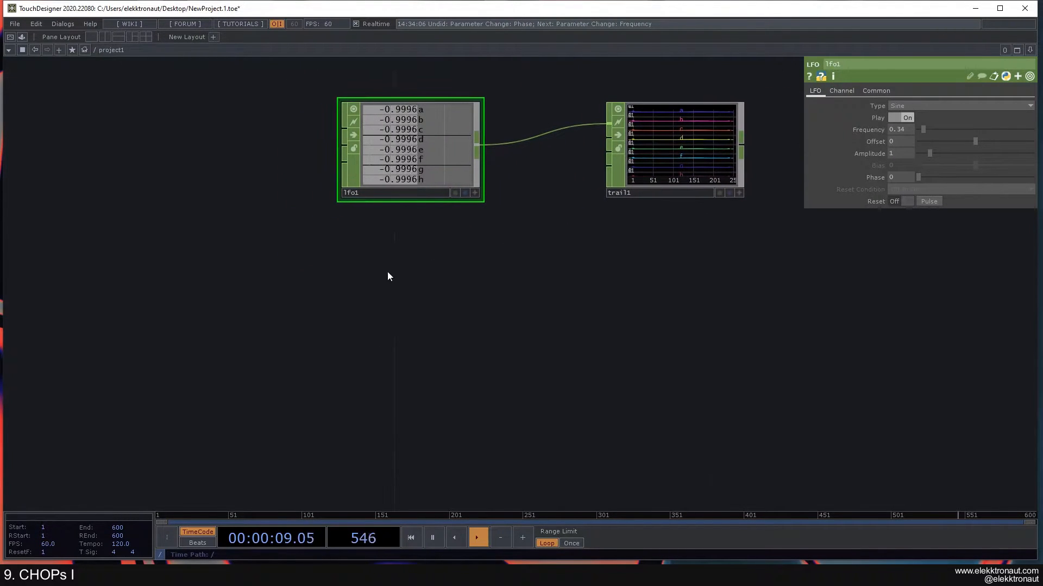
key(Tab)
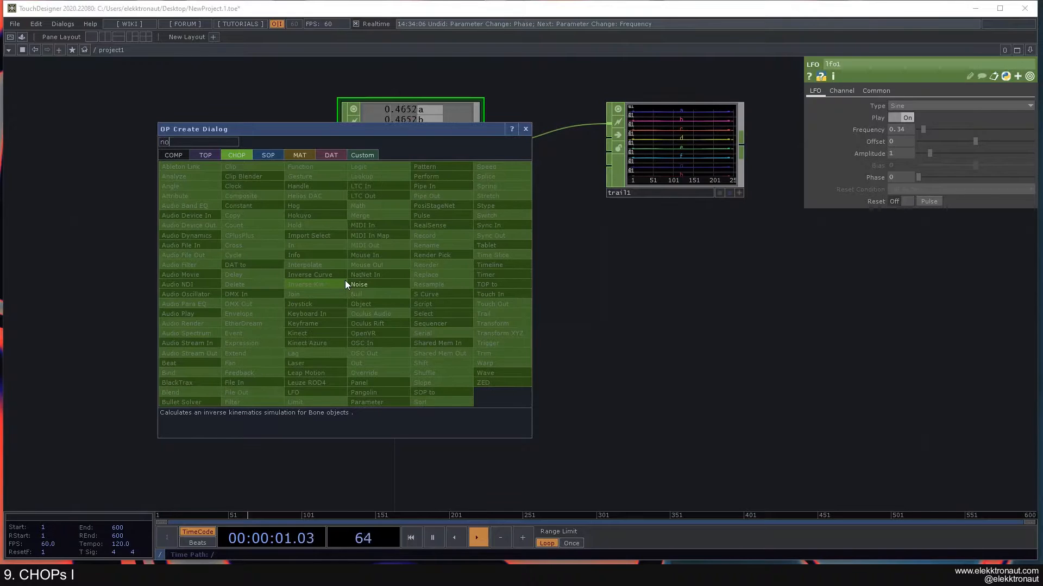
click(363, 283)
click(404, 334)
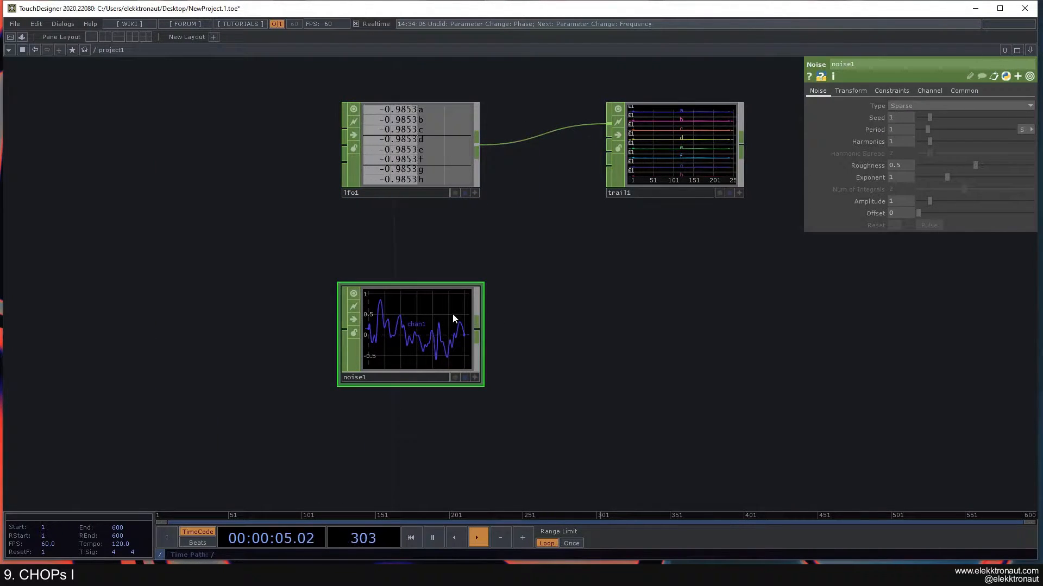
Delete the Trail CHOP connected to the LFO CHOP.
click(674, 188)
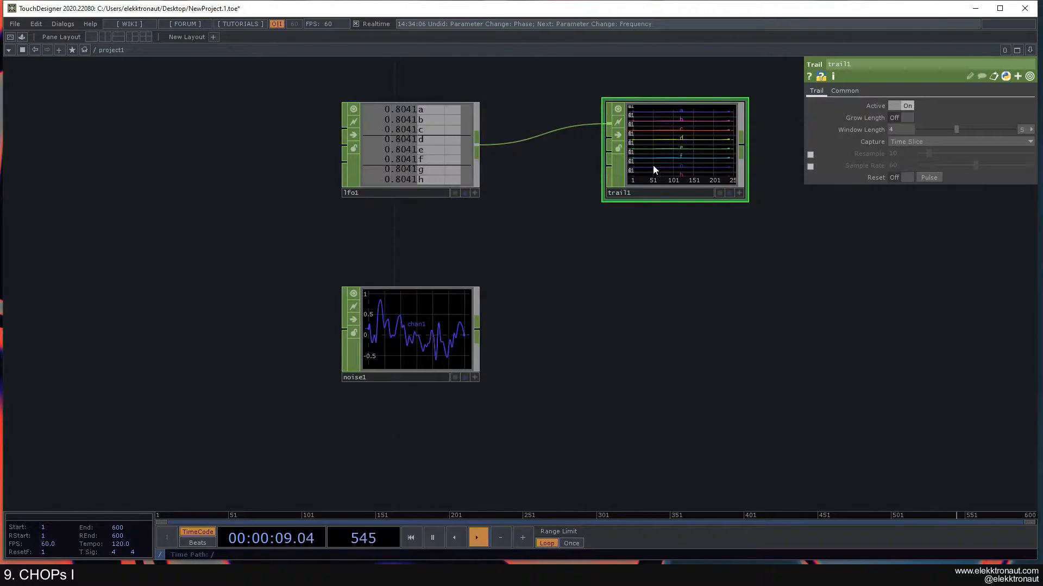
key(Delete)
drag(639, 179, 617, 166)
Turn on Time Slice for the Noise CHOP and return to its noise parameters.
click(376, 297)
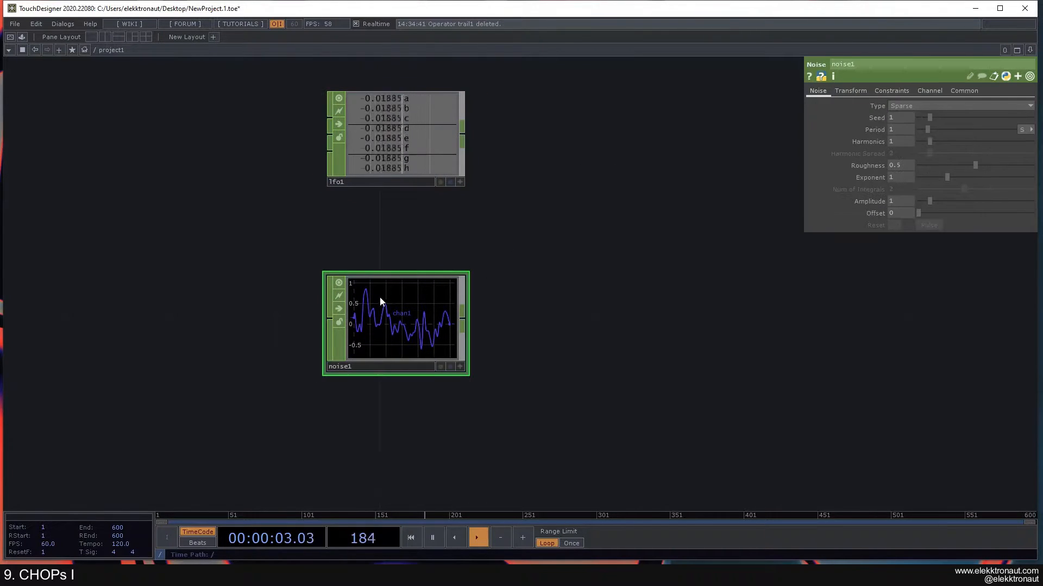
click(951, 92)
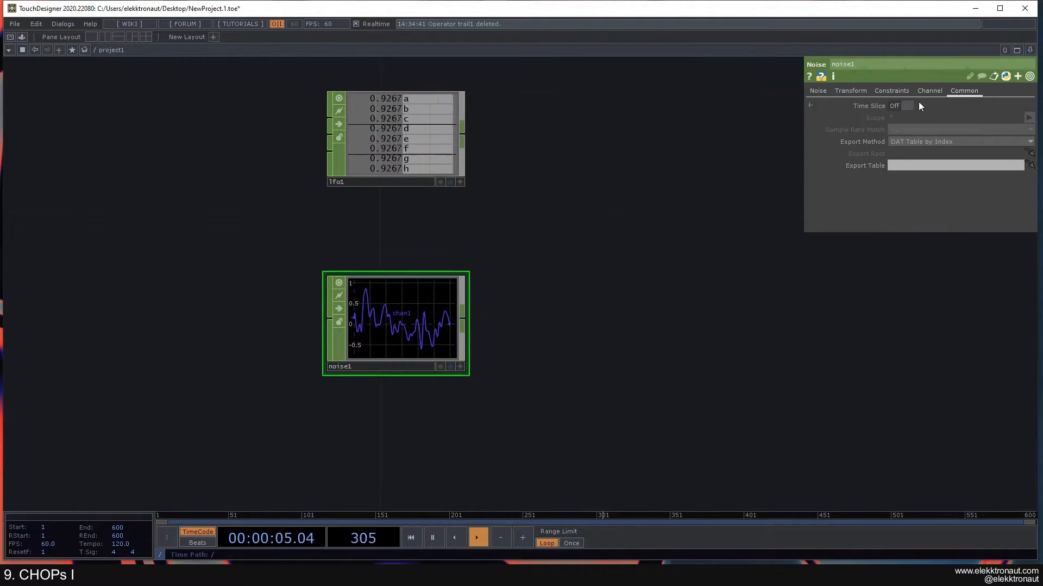
click(900, 106)
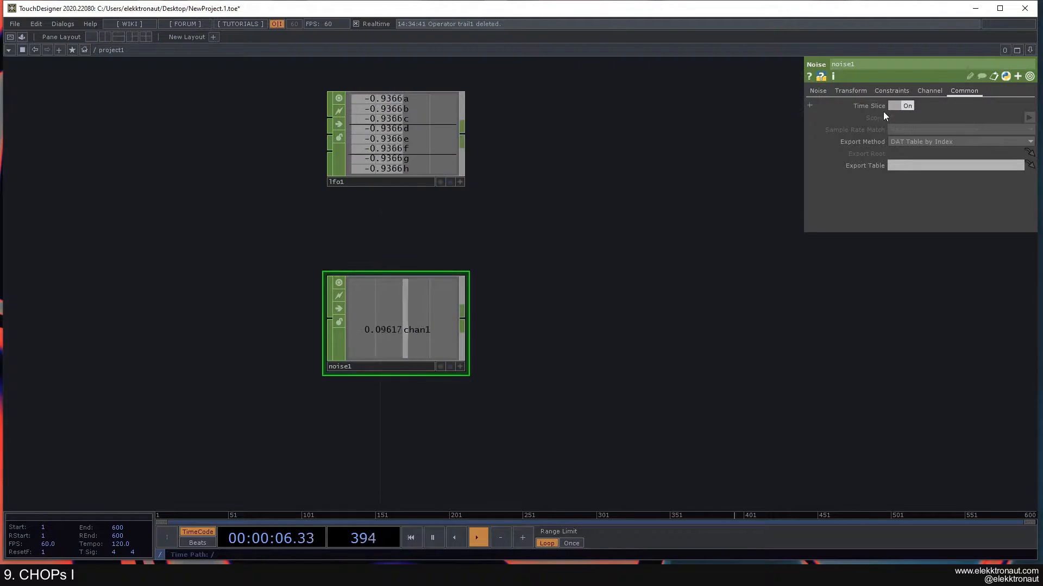
click(820, 93)
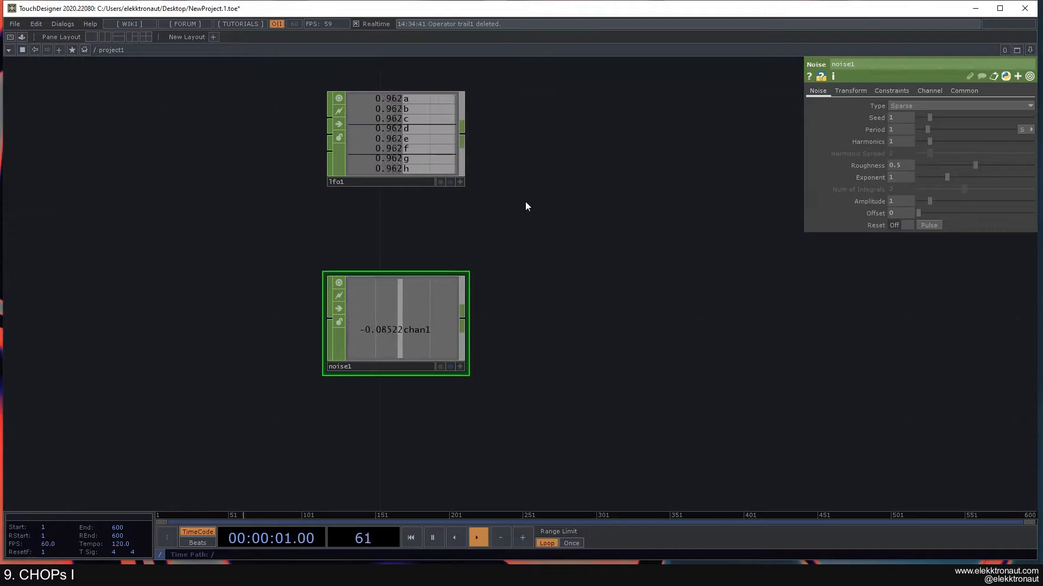
Add a Noise TOP beside the Noise CHOP and set its type to Perlin 3D (GPU).
drag(500, 293, 531, 289)
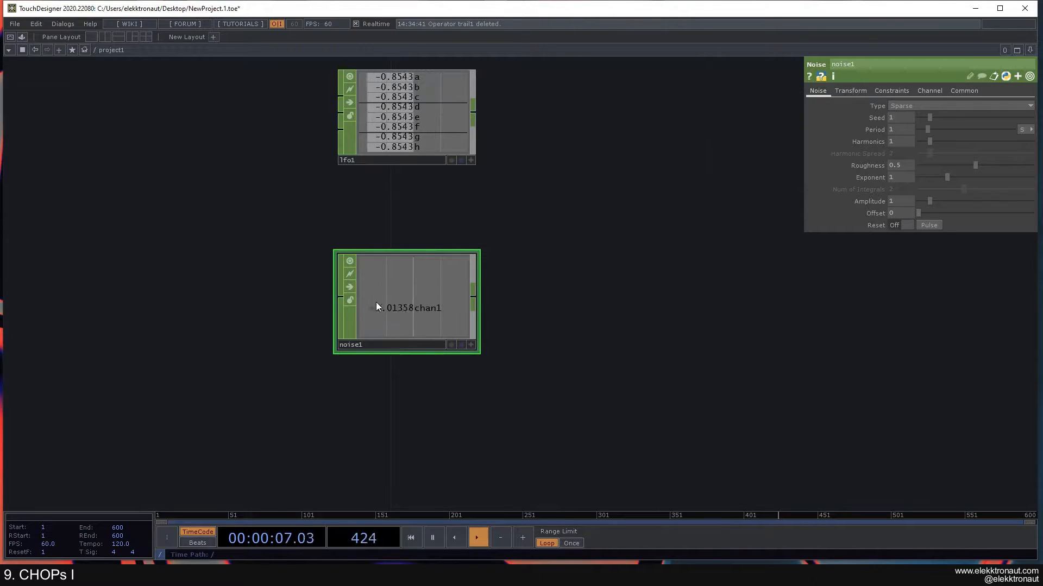
scroll(407, 293, up, 2)
scroll(408, 293, down, 2)
drag(543, 289, 422, 274)
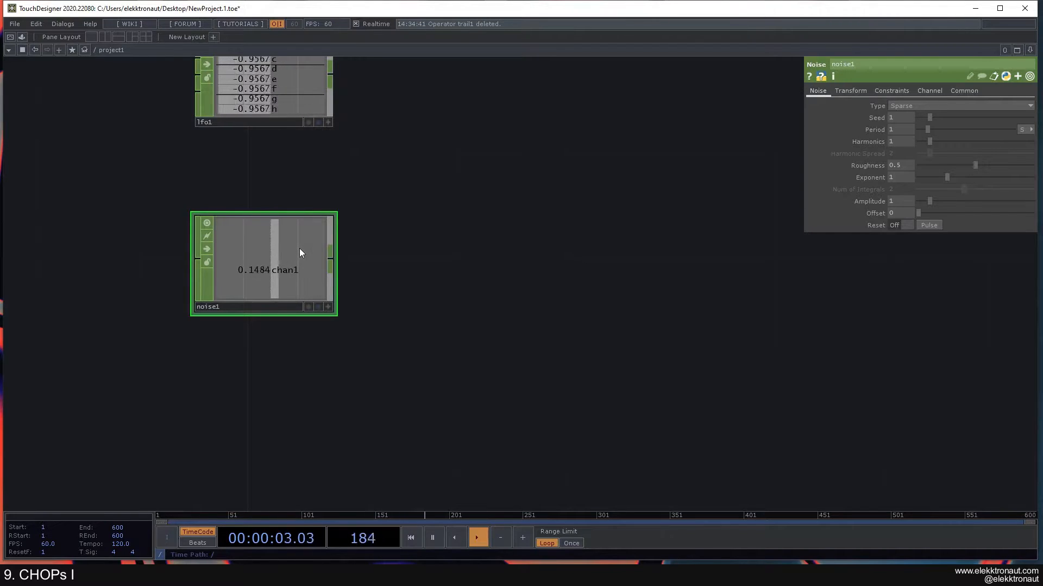
key(Tab)
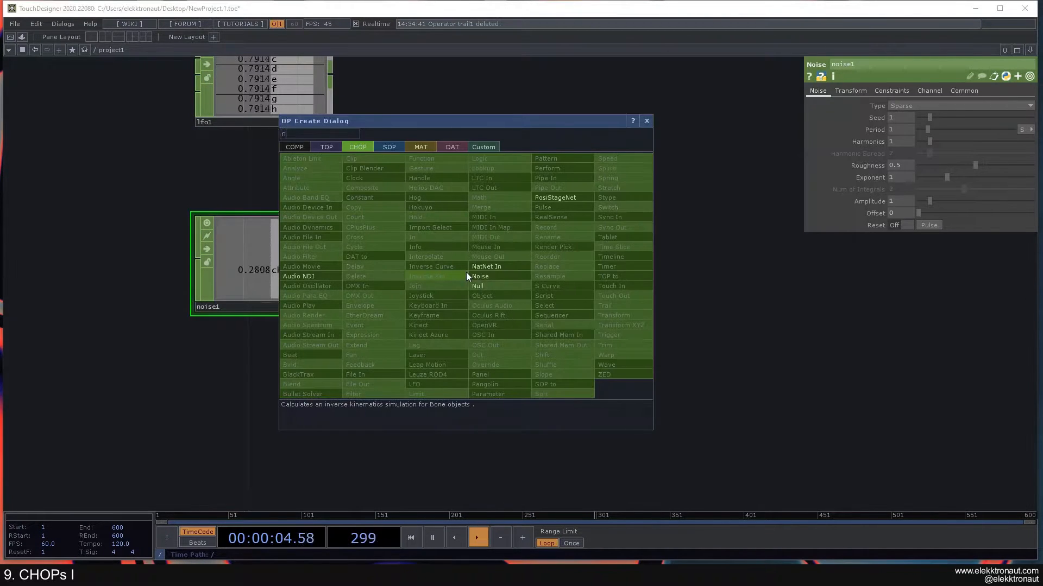
text(noi)
click(332, 146)
click(431, 217)
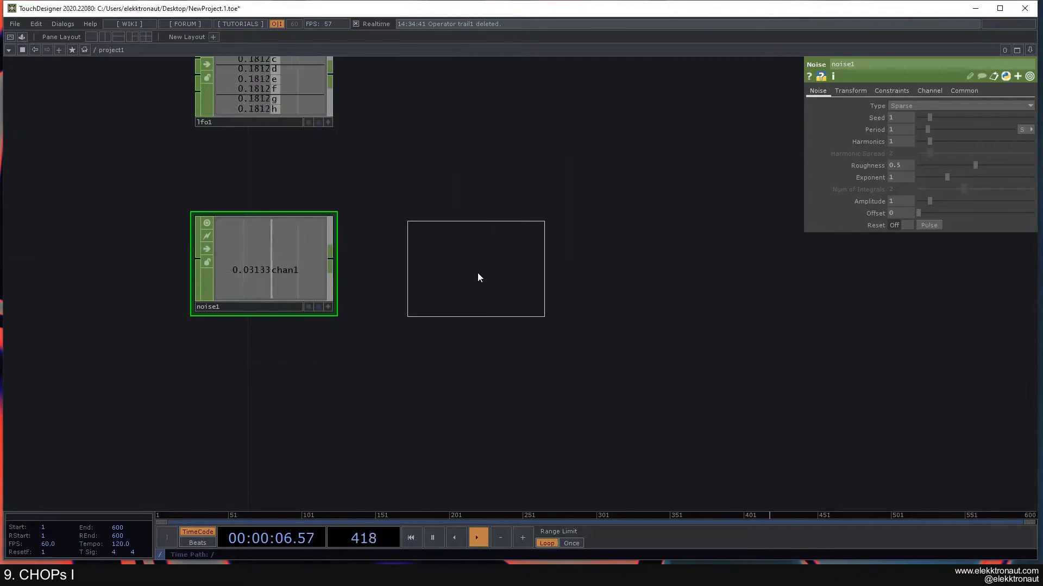
click(508, 269)
click(928, 108)
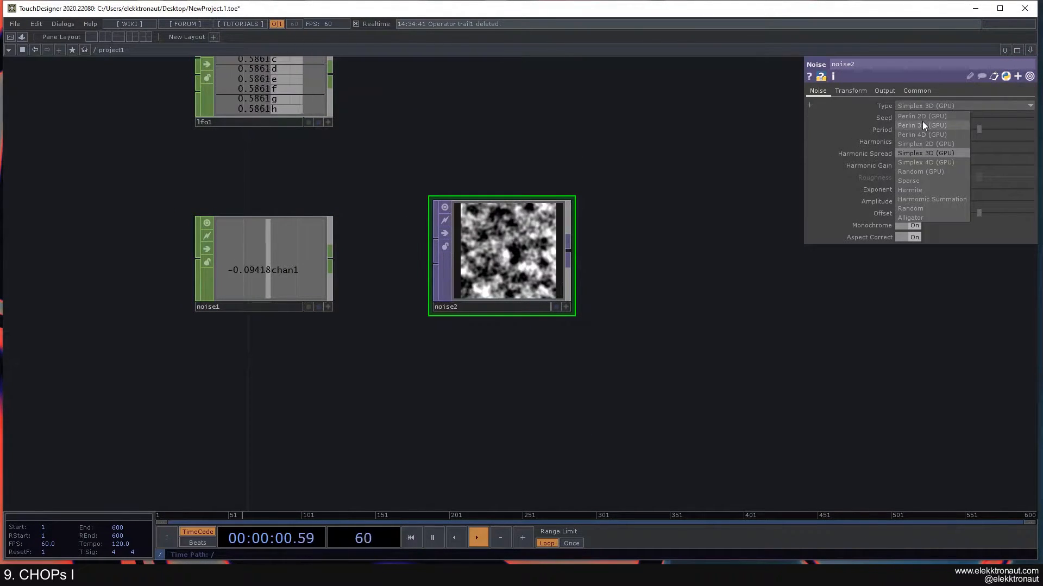
click(922, 123)
Set the noise type of both the Noise CHOP and the Noise TOP to Hermite.
click(284, 259)
click(900, 106)
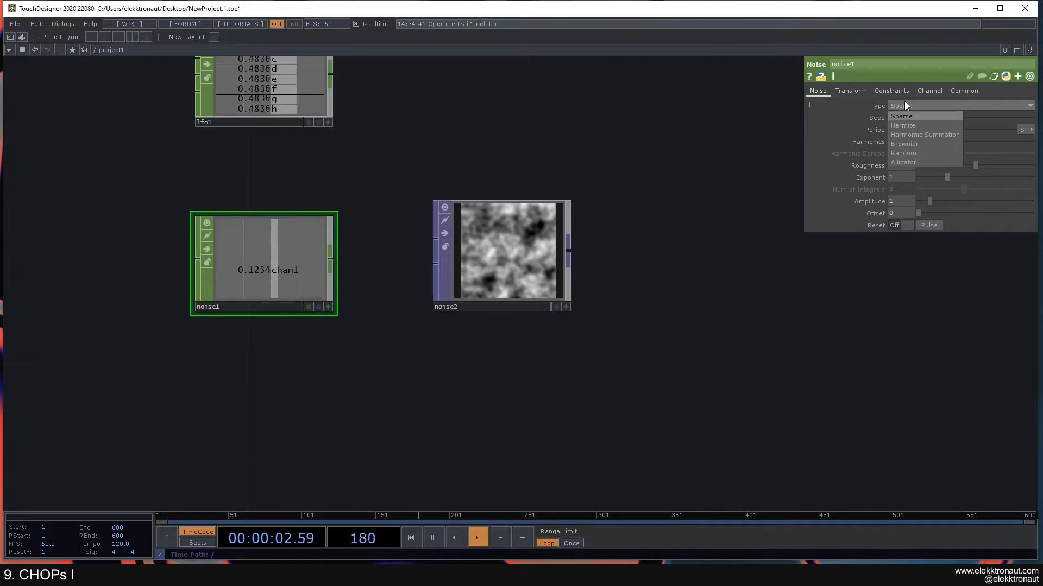
click(906, 125)
click(531, 235)
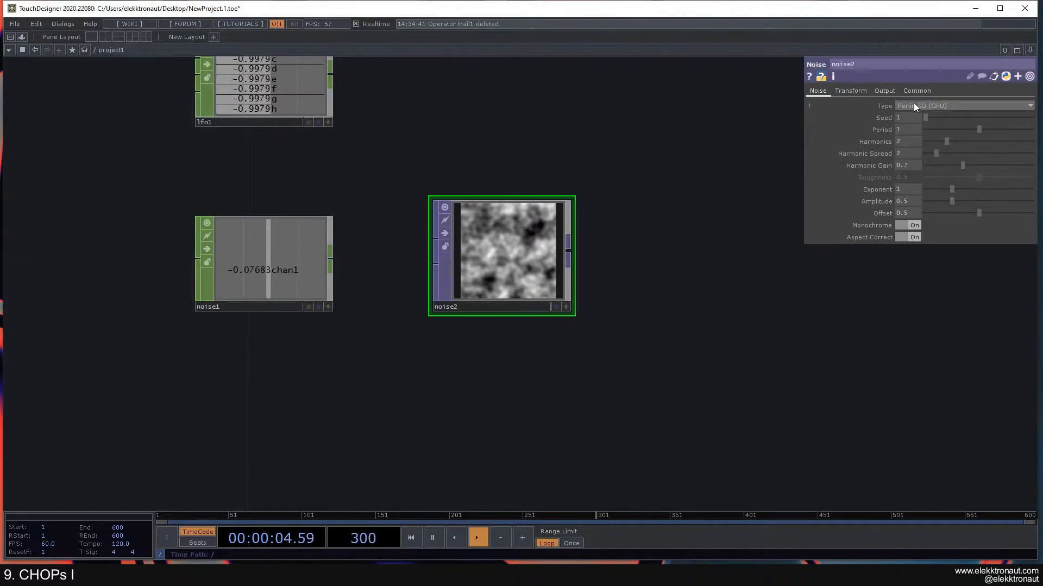
click(918, 106)
click(924, 190)
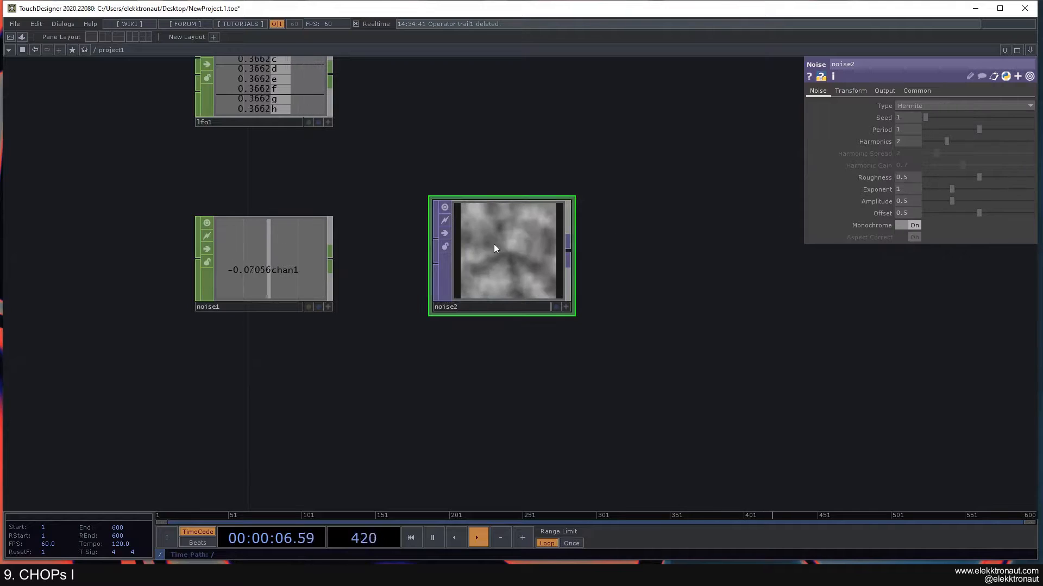
Compare the Noise CHOP's channel with the Noise TOP's image and review the CHOP's available noise types.
click(292, 265)
scroll(316, 265, up, 3)
scroll(527, 266, down, 3)
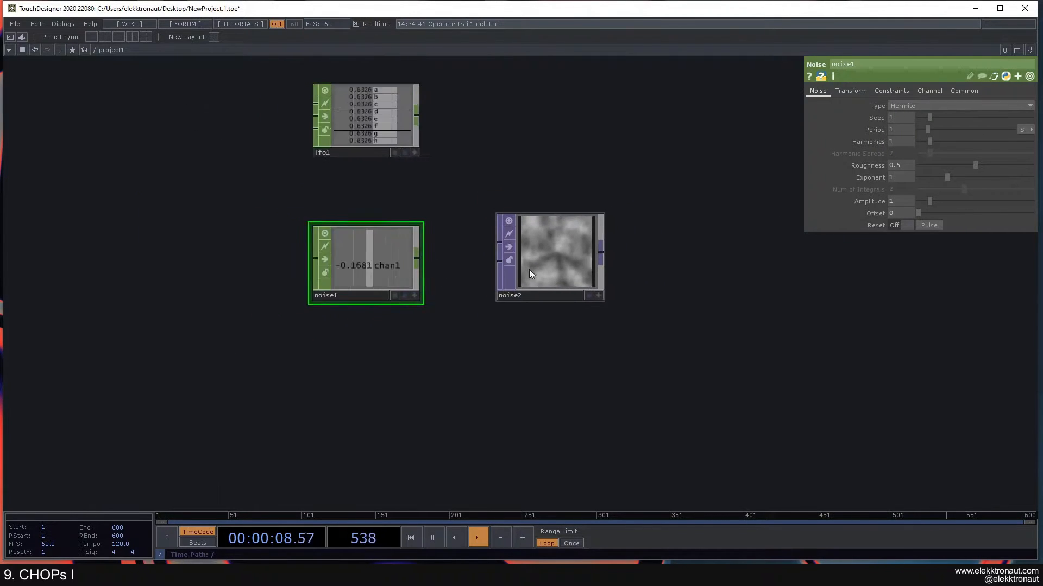
scroll(562, 248, up, 3)
scroll(563, 249, down, 3)
scroll(562, 248, up, 2)
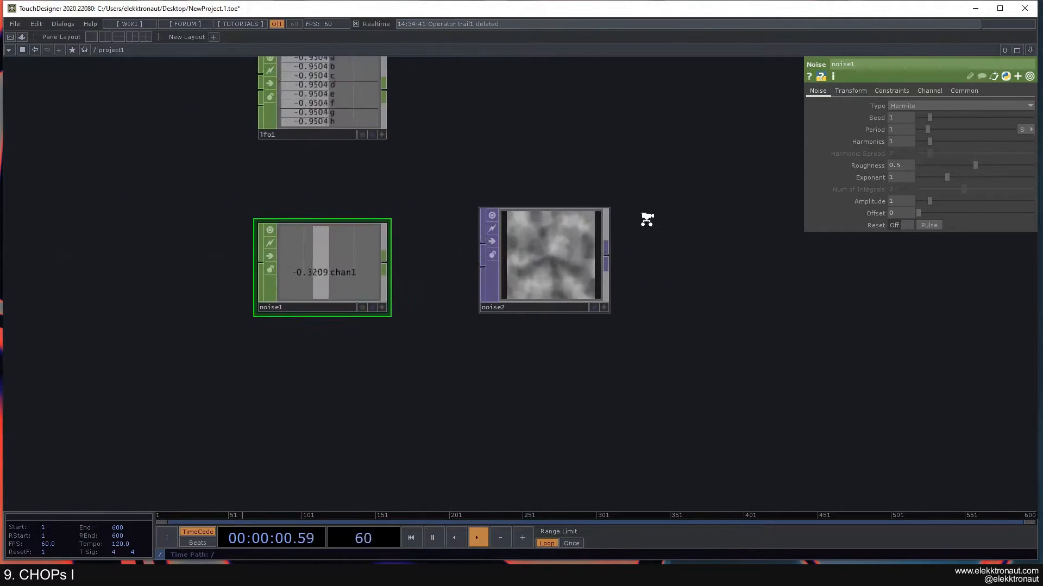
click(904, 107)
click(676, 207)
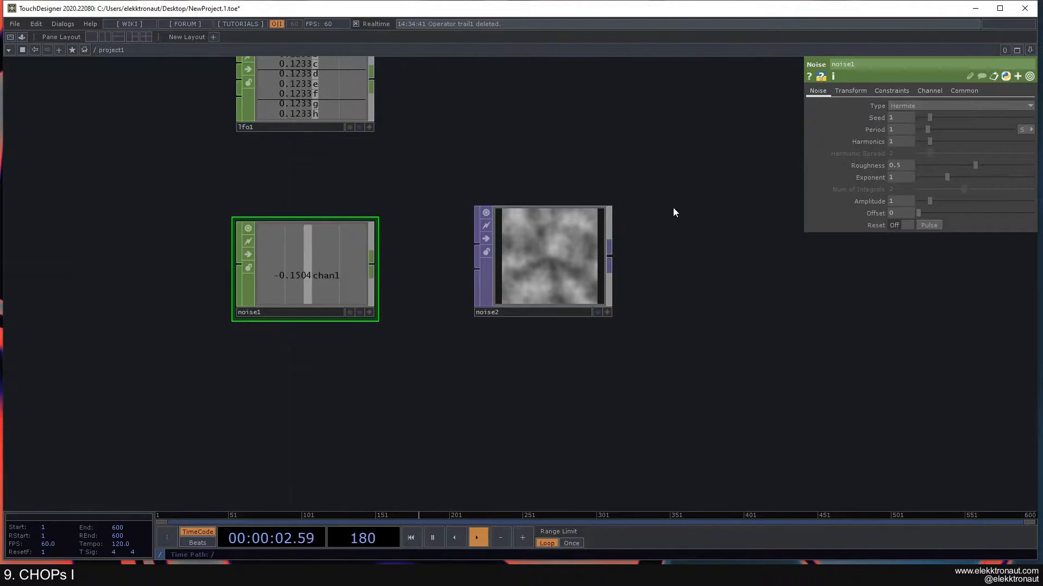
drag(688, 229, 683, 222)
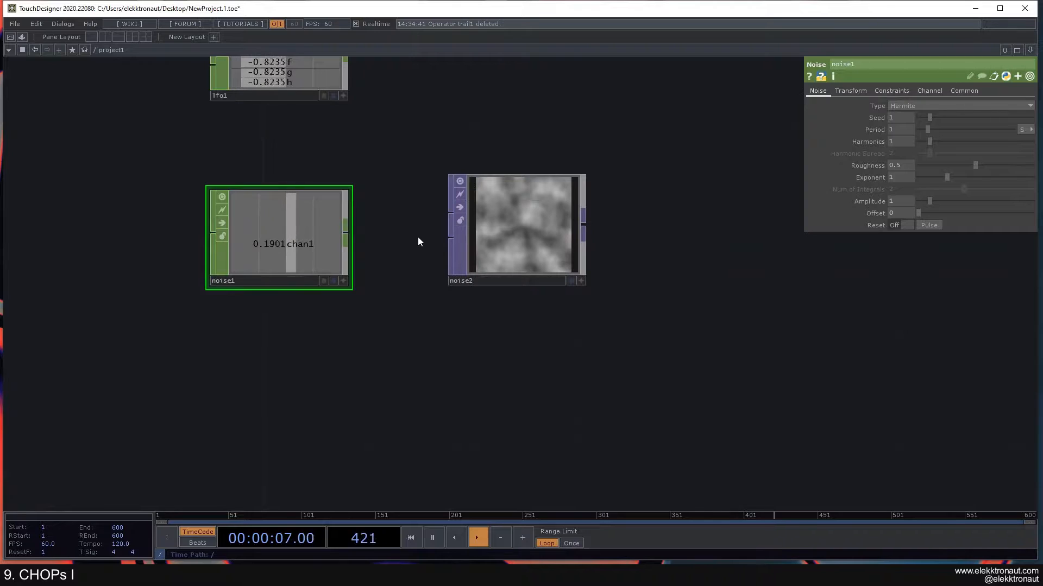
drag(407, 237, 441, 238)
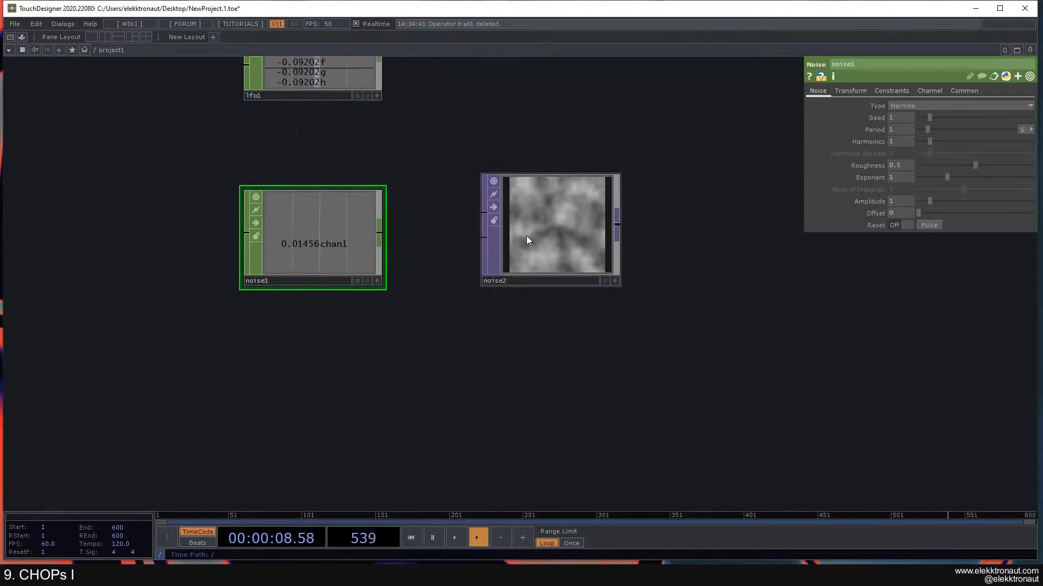
Delete the Noise TOP and select the Noise CHOP.
click(545, 241)
key(Delete)
click(332, 242)
drag(421, 255, 441, 240)
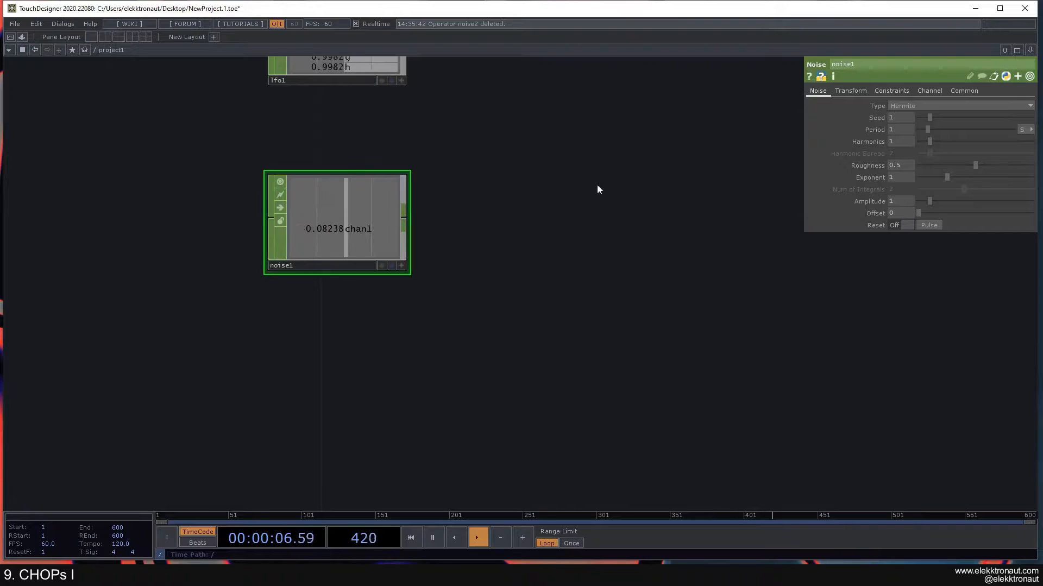
Set the Noise CHOP's period to 3.74 and lower its exponent to 0.17, undoing the trial amplitude change.
drag(931, 132, 952, 144)
drag(928, 197, 907, 177)
key(ctrl+z)
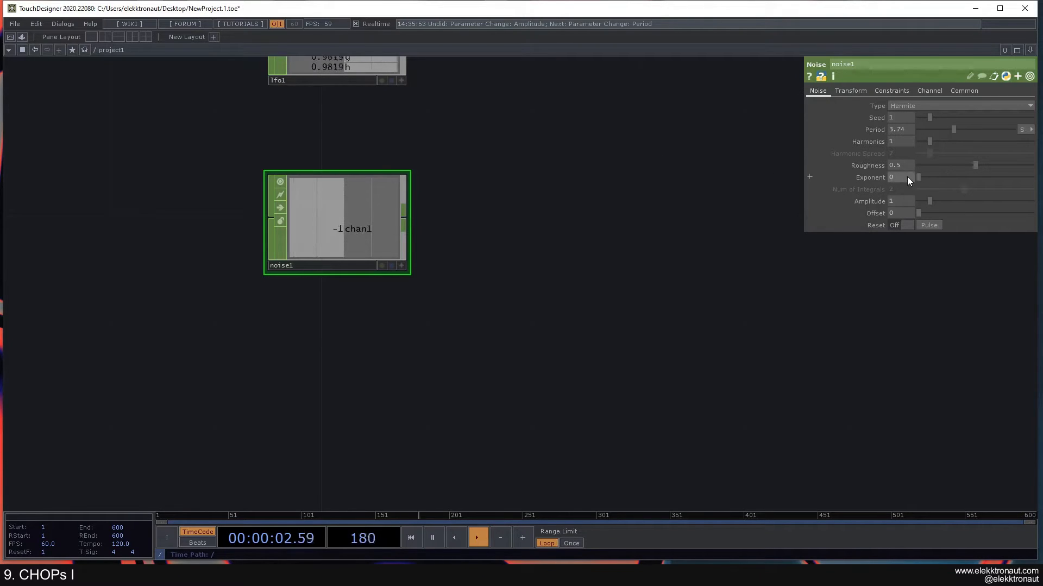
Replace the Noise CHOP's single channel with four channels named a, b, c and d.
click(843, 92)
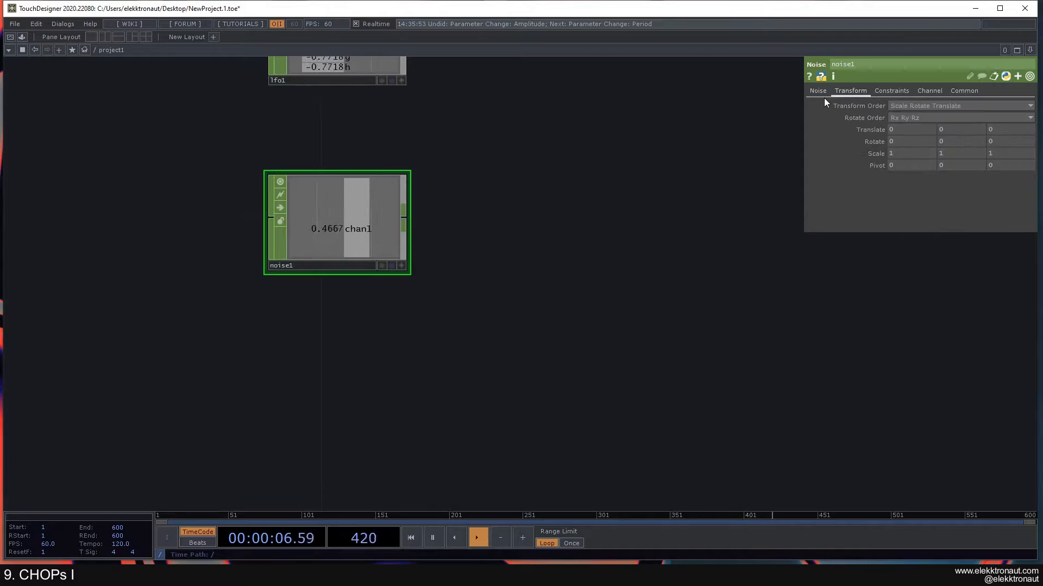
click(930, 92)
click(911, 105)
text(ab c)
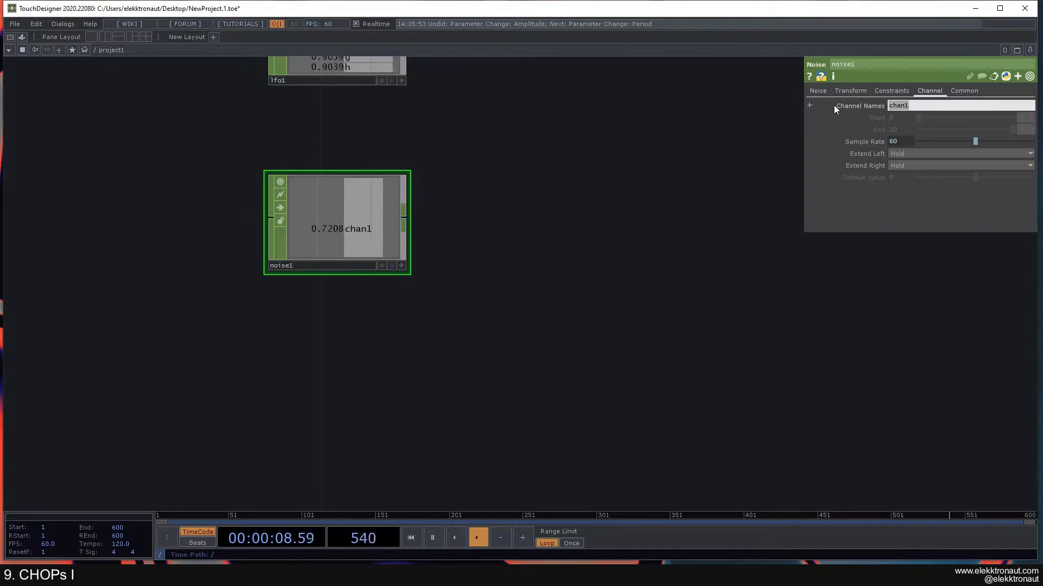
key(BackSpace)
key(BackSpace)
key(BackSpace)
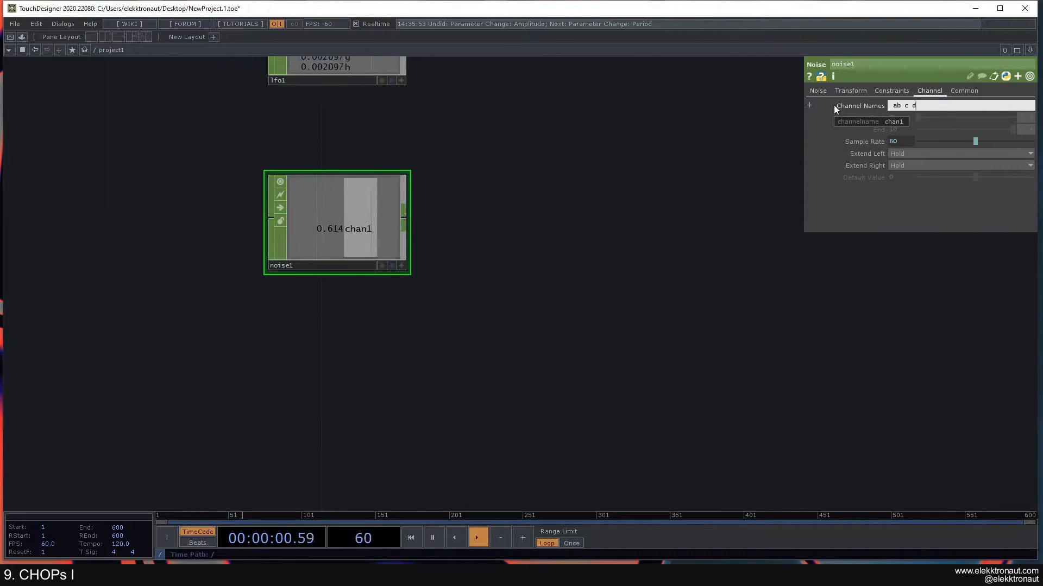
text(b c d)
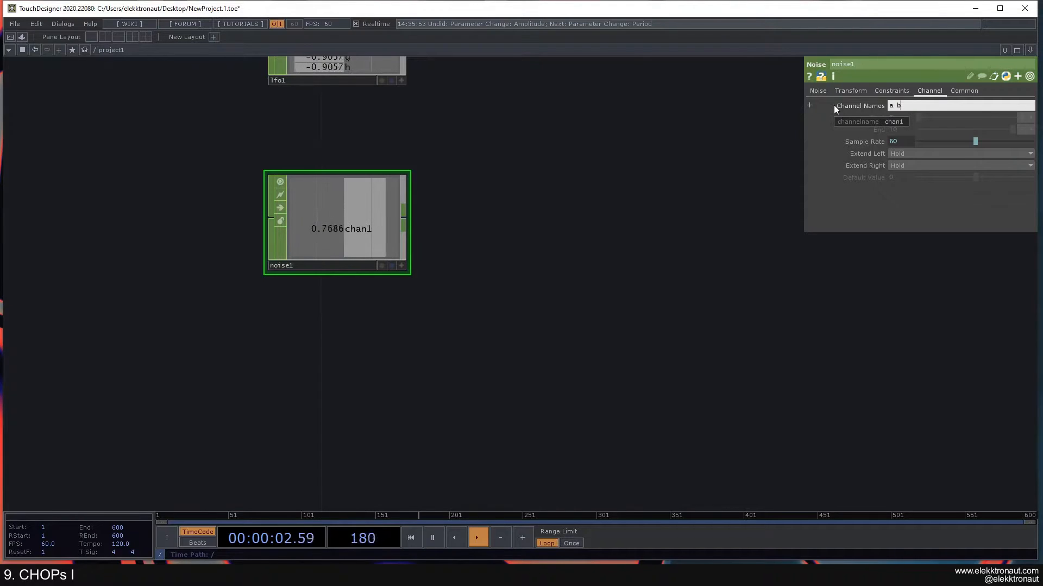
key(Return)
Compare the LFO CHOP's channel values with those of the four Noise CHOP channels.
drag(438, 194, 463, 295)
click(377, 135)
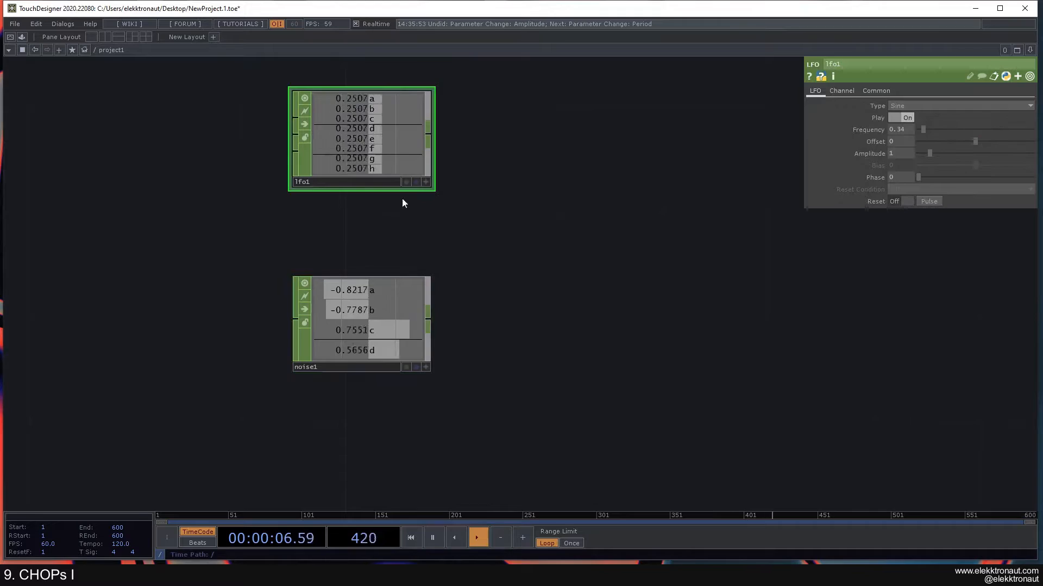
click(385, 332)
scroll(384, 301, up, 3)
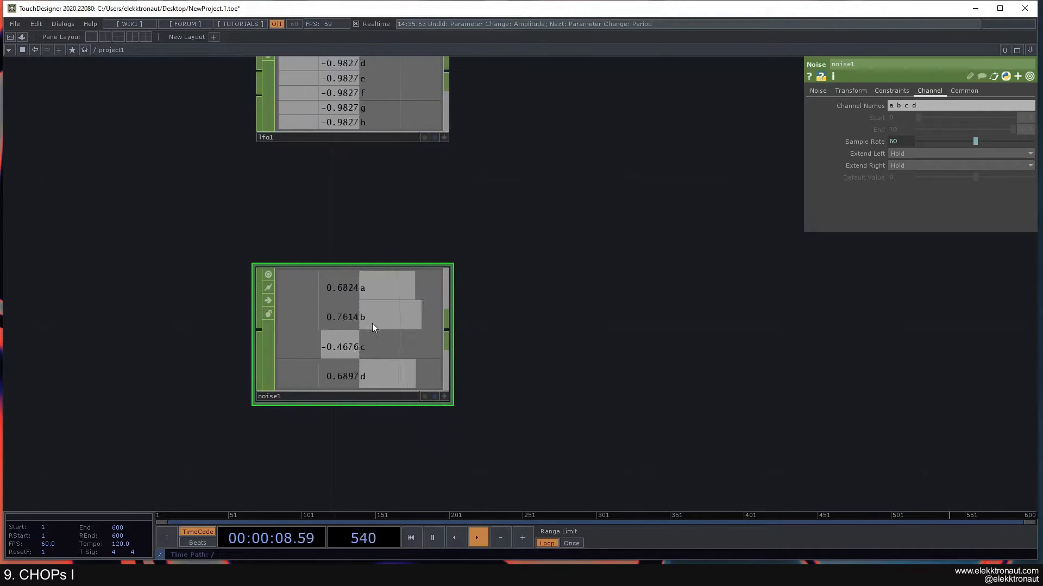
Reset the Noise CHOP's exponent to 1 and lower it to 0.56.
click(819, 90)
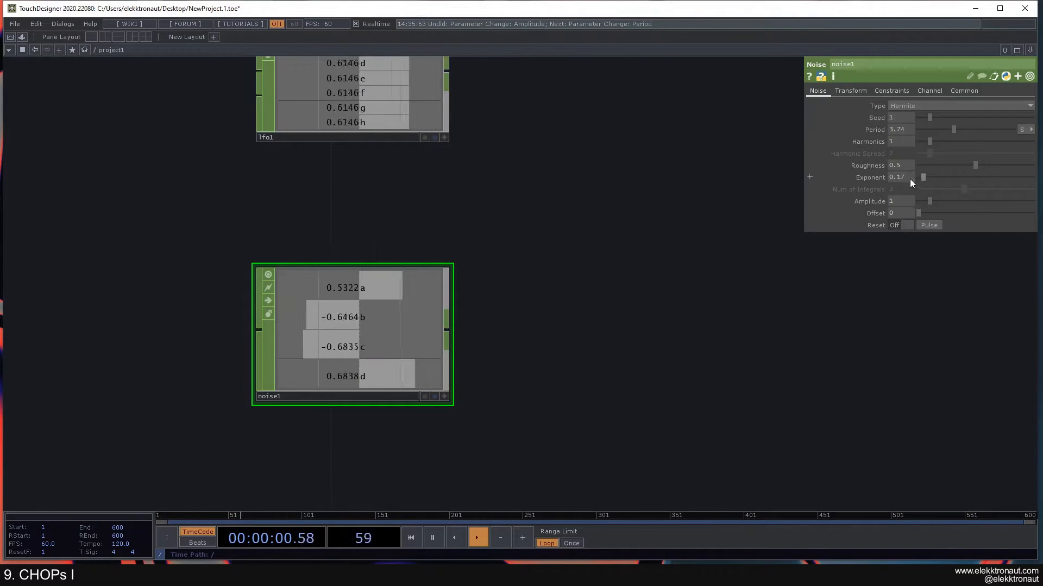
click(908, 179)
text(1)
key(Return)
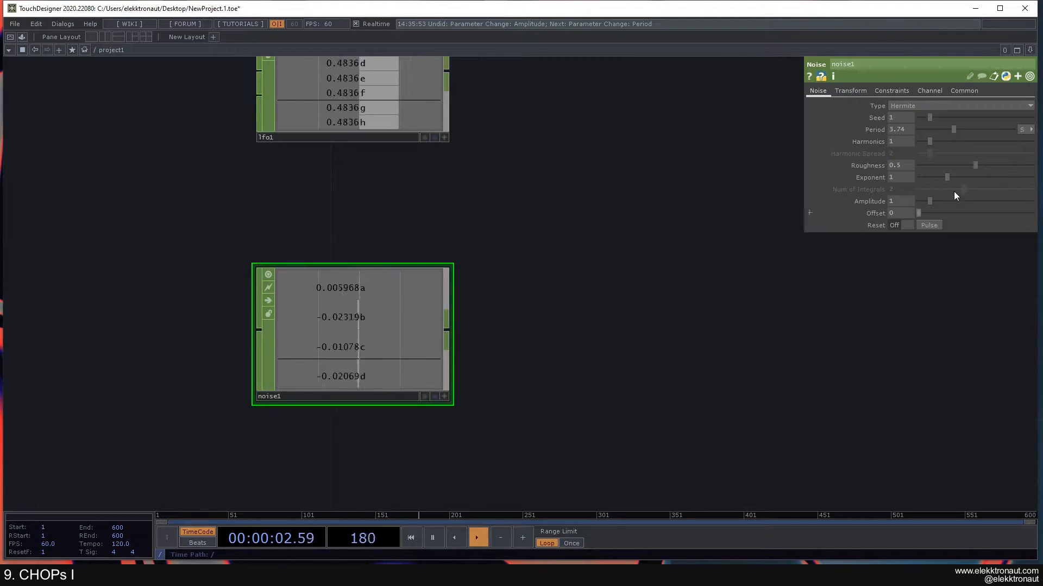
drag(948, 177, 937, 178)
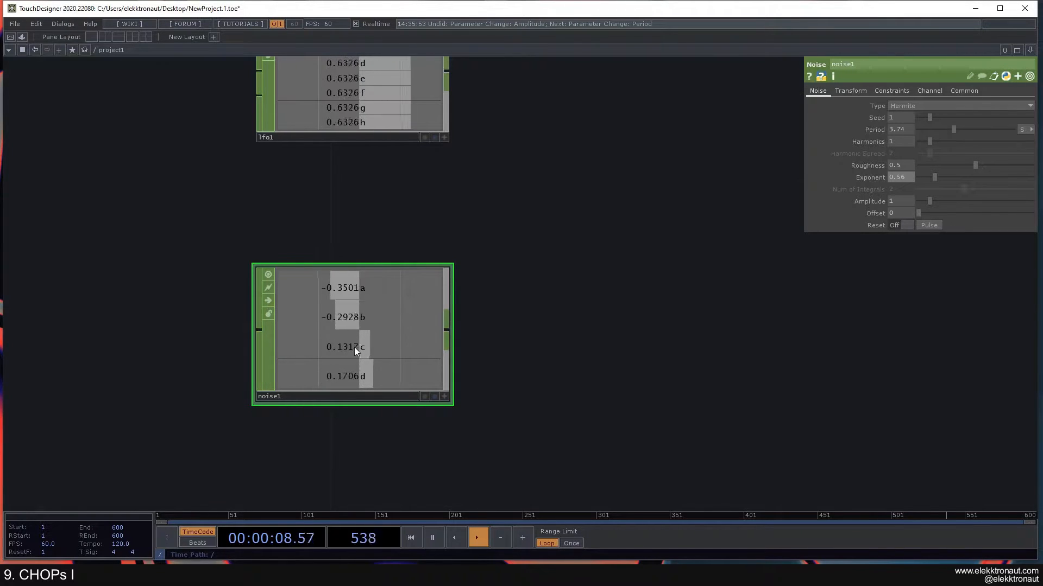
Try the Random noise type on the Noise CHOP and change its type to Sparse.
scroll(369, 331, down, 3)
drag(494, 338, 492, 253)
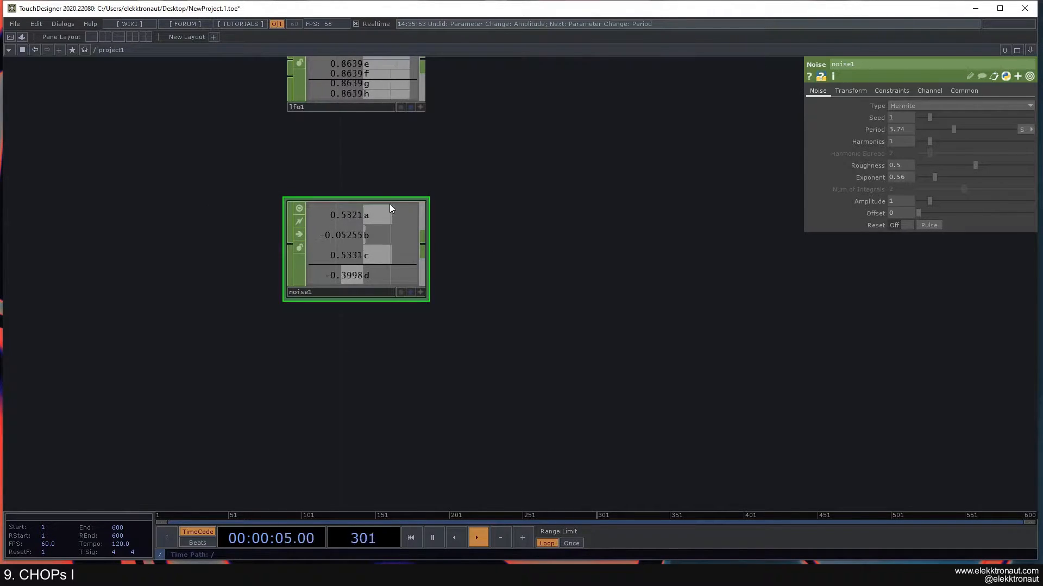
scroll(347, 224, up, 1)
scroll(347, 225, up, 1)
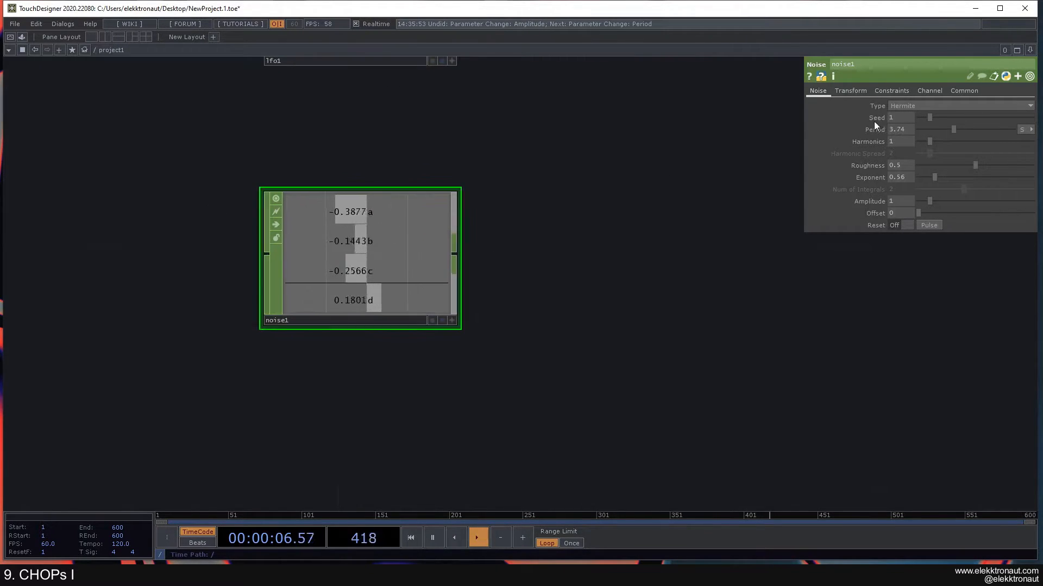
click(910, 105)
click(369, 218)
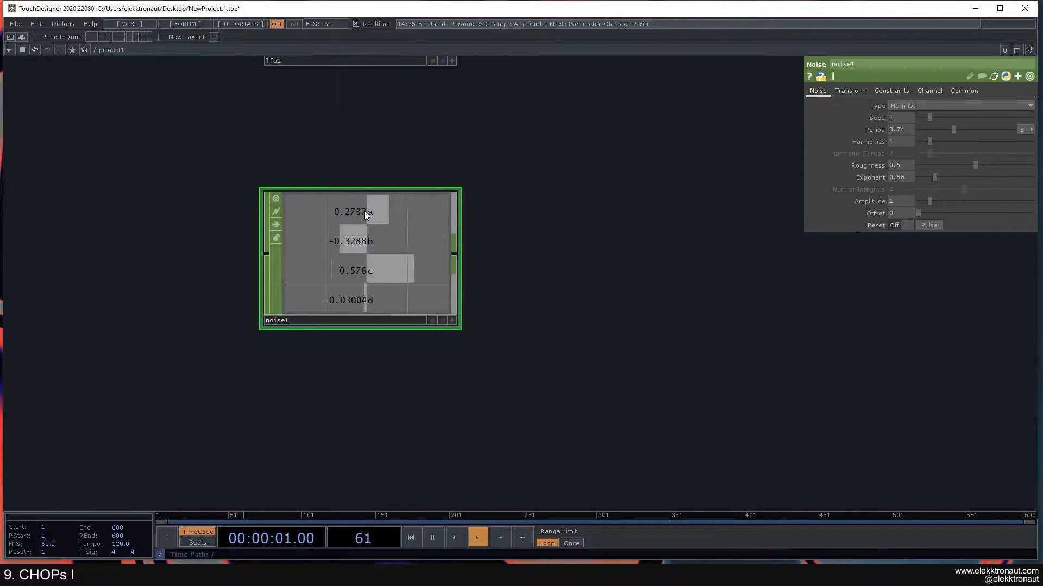
click(920, 107)
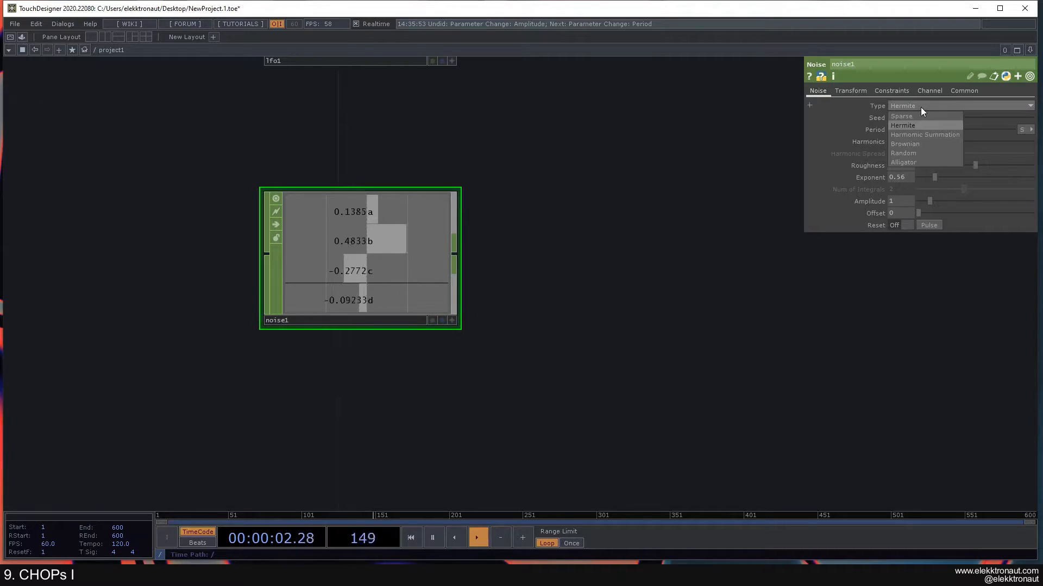
click(923, 154)
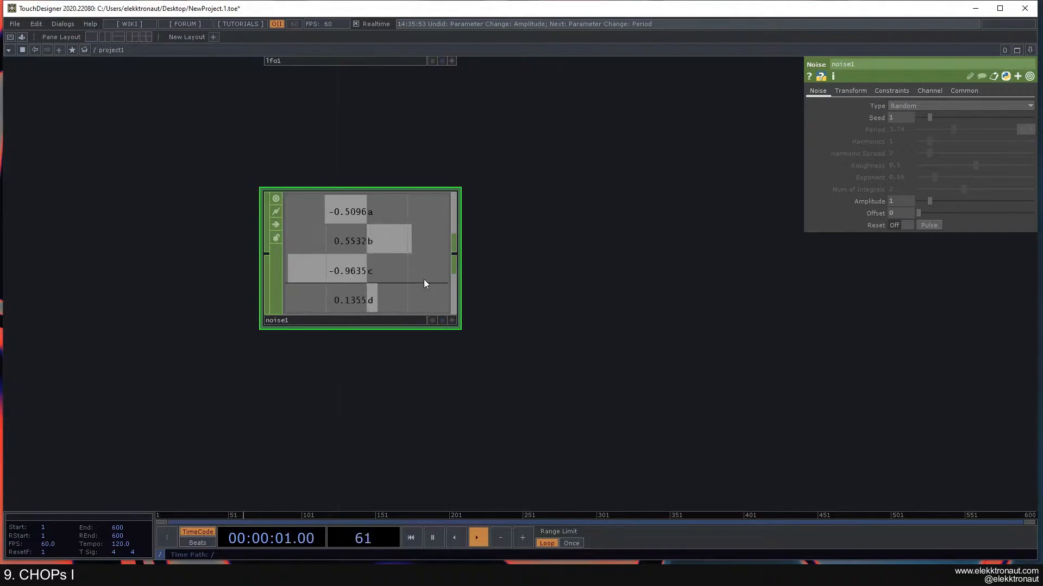
click(905, 106)
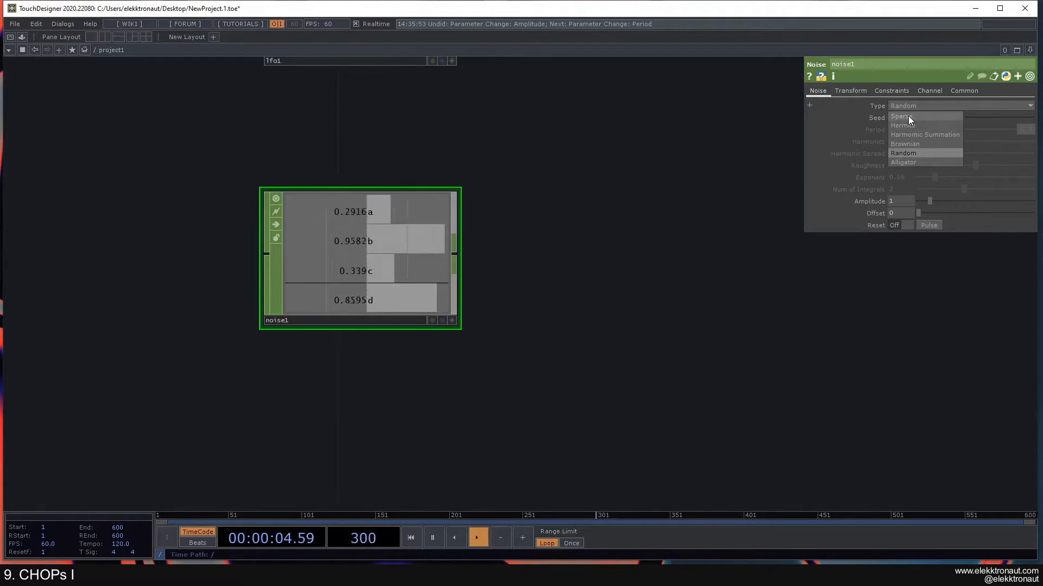
click(908, 118)
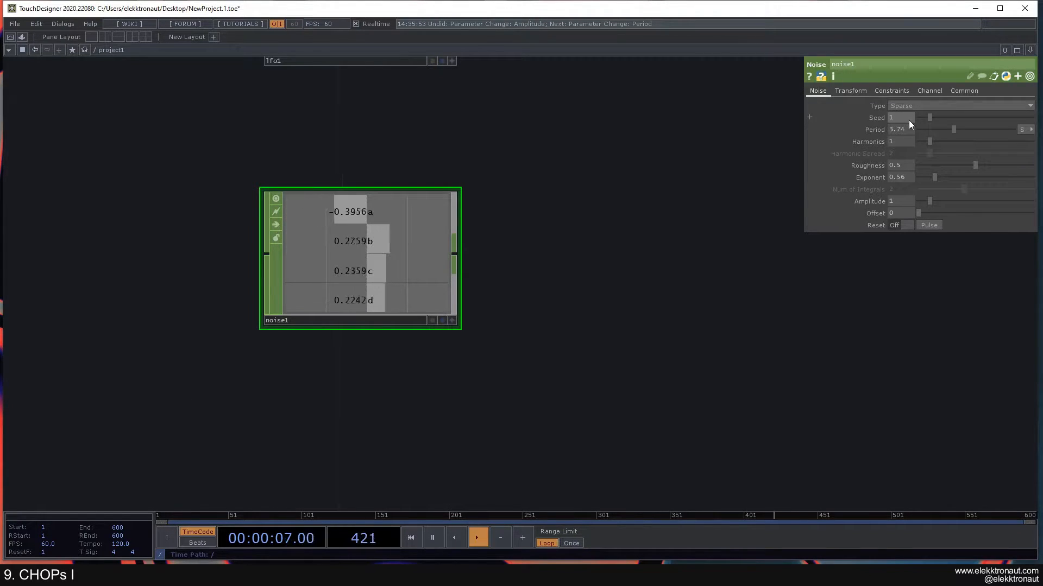
Add a Circle TOP in the empty network area beside the three CHOPs.
scroll(667, 191, down, 3)
drag(666, 172, 579, 196)
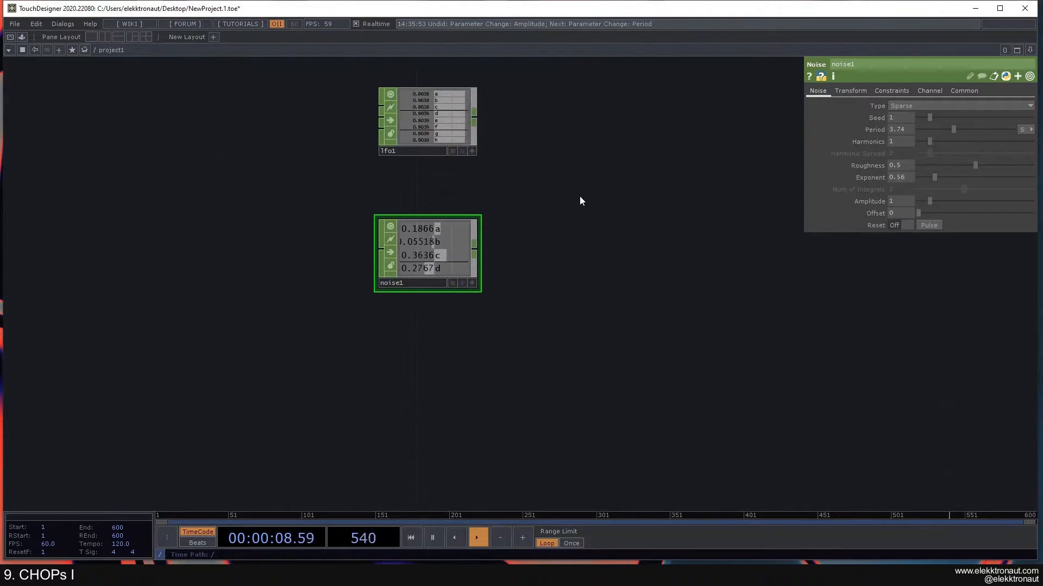
drag(523, 219, 411, 300)
drag(433, 256, 386, 306)
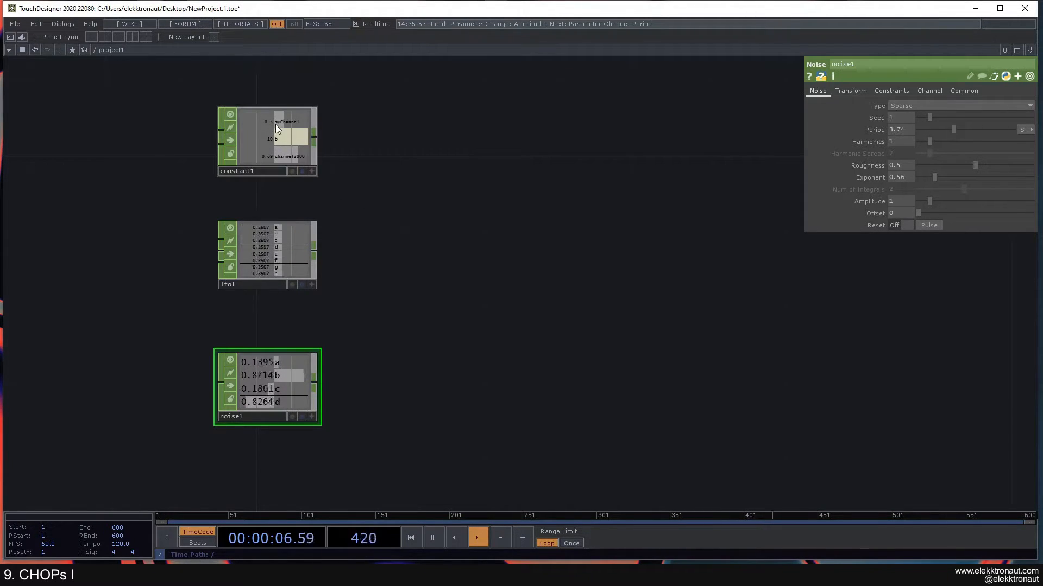
drag(421, 243, 296, 229)
double_click(494, 240)
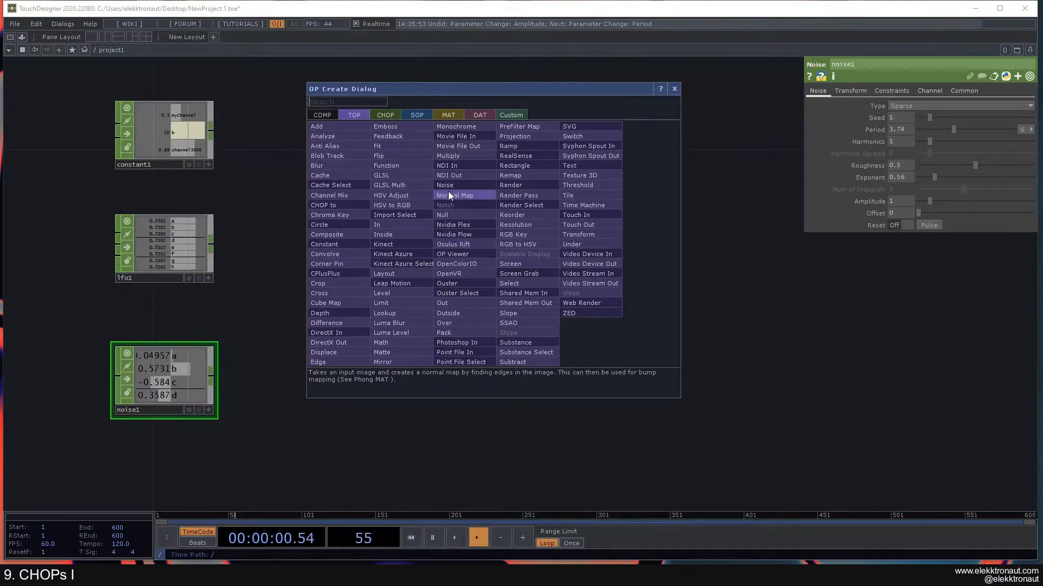
text(c)
click(320, 225)
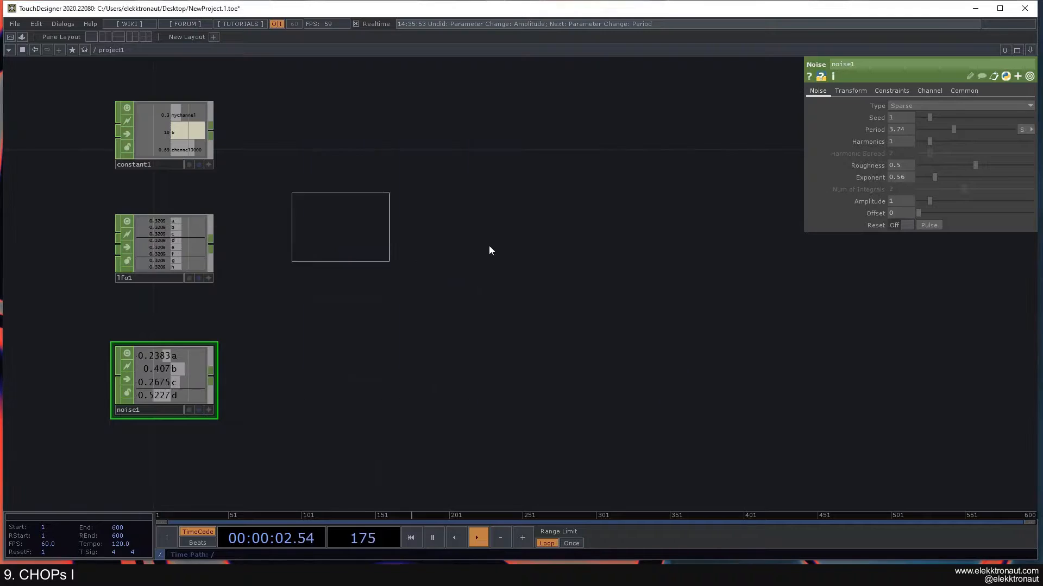
click(560, 242)
Set the Circle TOP's resolution to 1920 x 1080.
click(888, 93)
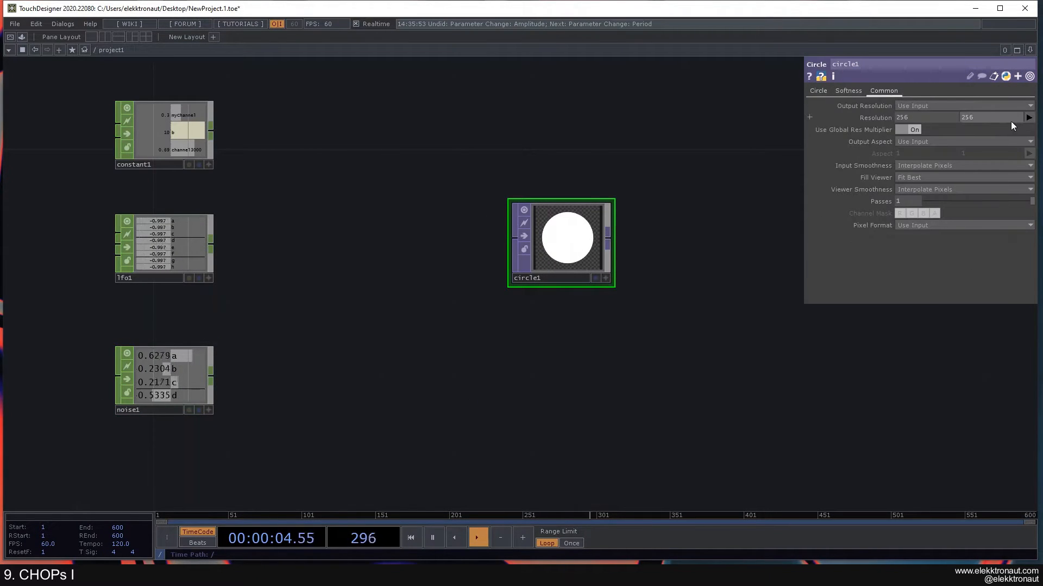
click(1029, 117)
click(1026, 175)
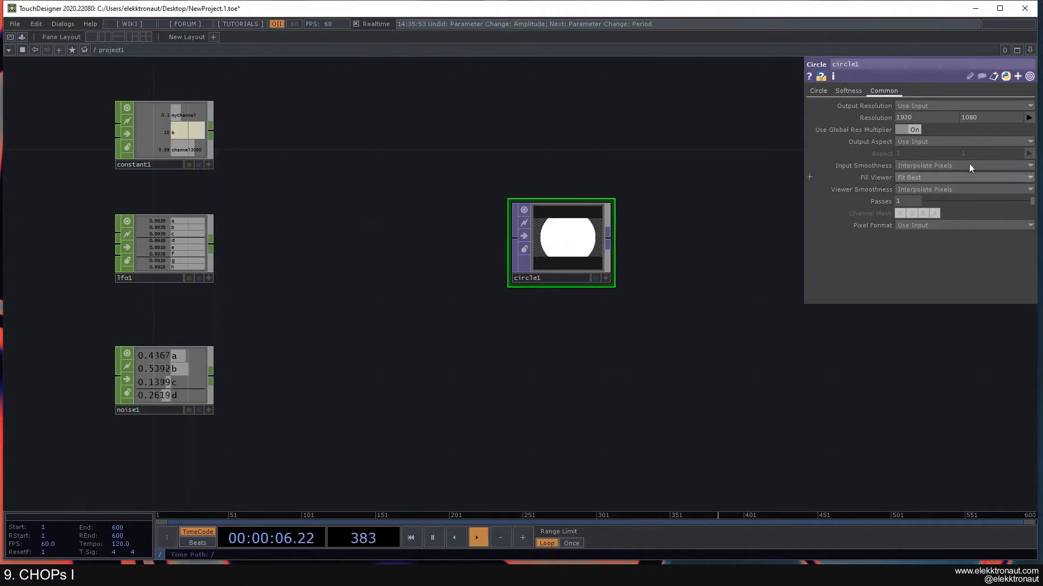
Move the Circle TOP closer to the CHOPs and set both of its radius values to 0.05.
click(817, 91)
drag(527, 255, 415, 255)
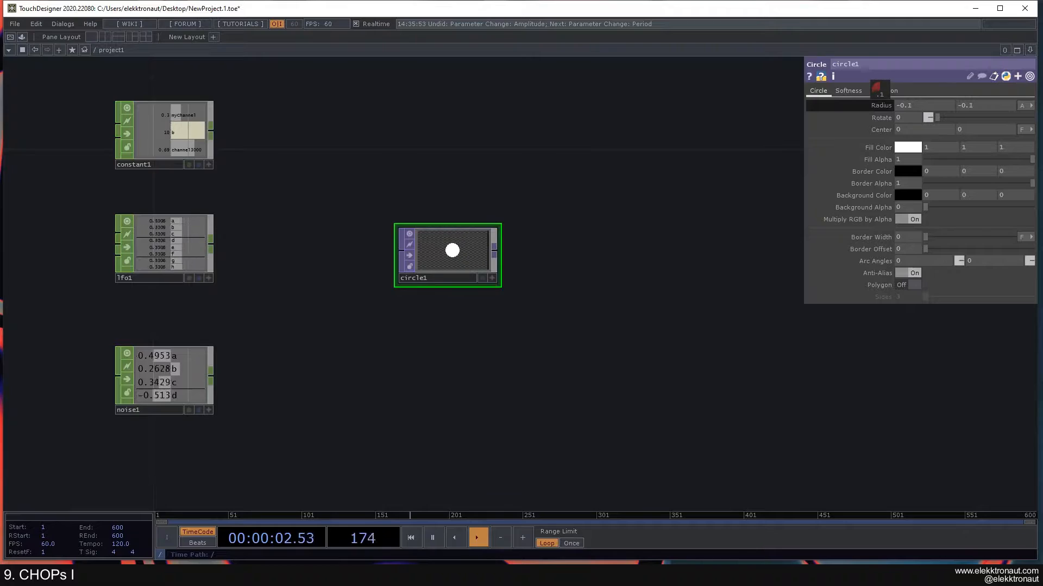
middle_drag(881, 107, 886, 90)
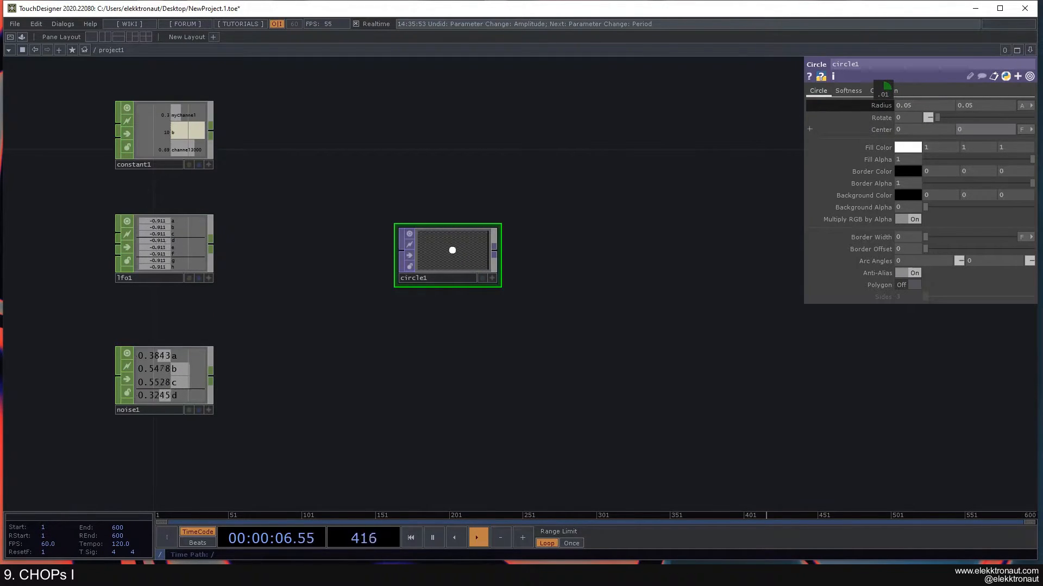
scroll(470, 256, up, 3)
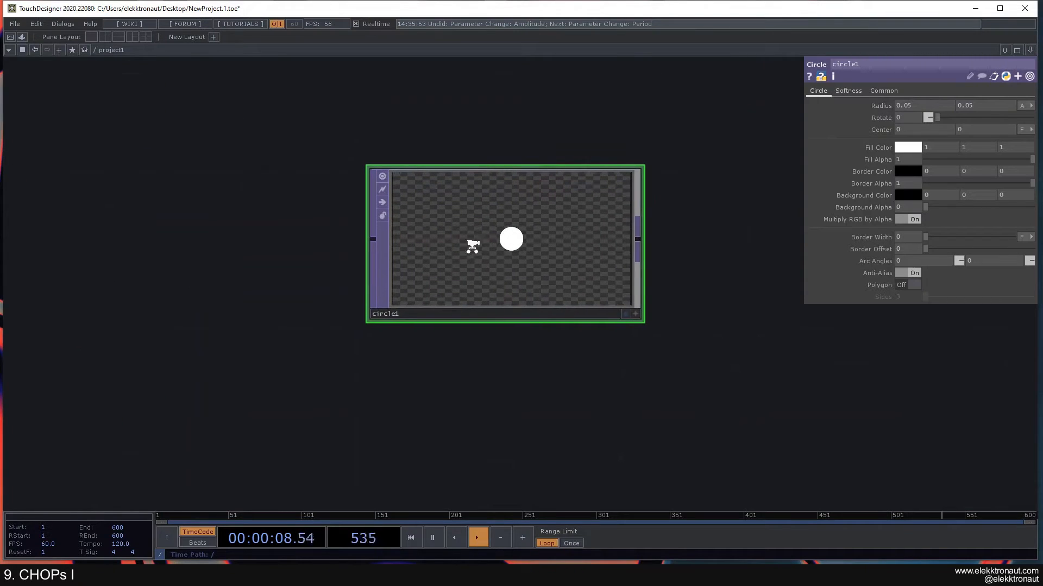
Preview the Circle TOP in the network background and switch its display off again.
scroll(473, 251, down, 3)
scroll(488, 239, up, 5)
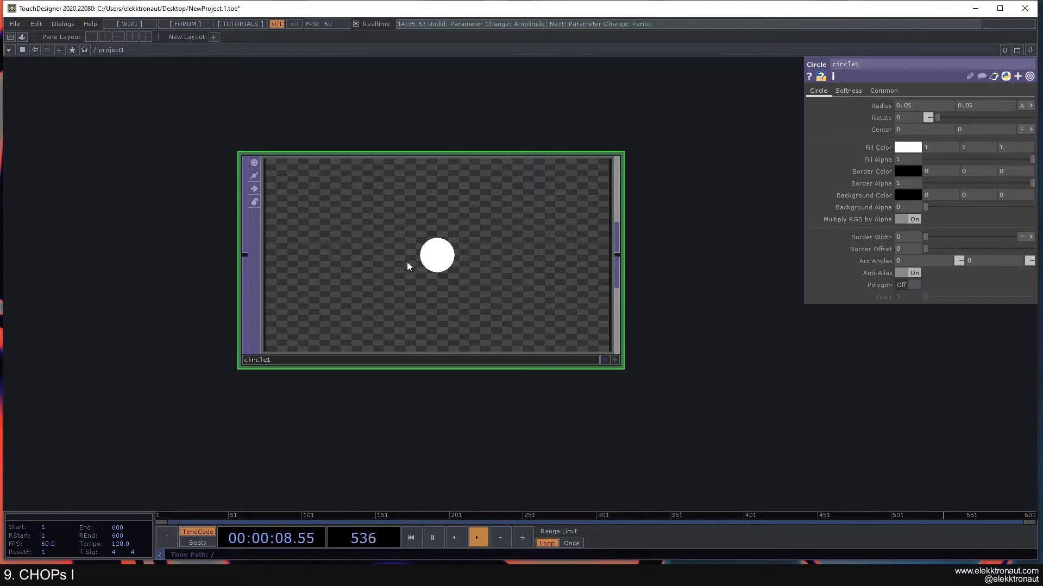
scroll(445, 266, down, 5)
click(497, 295)
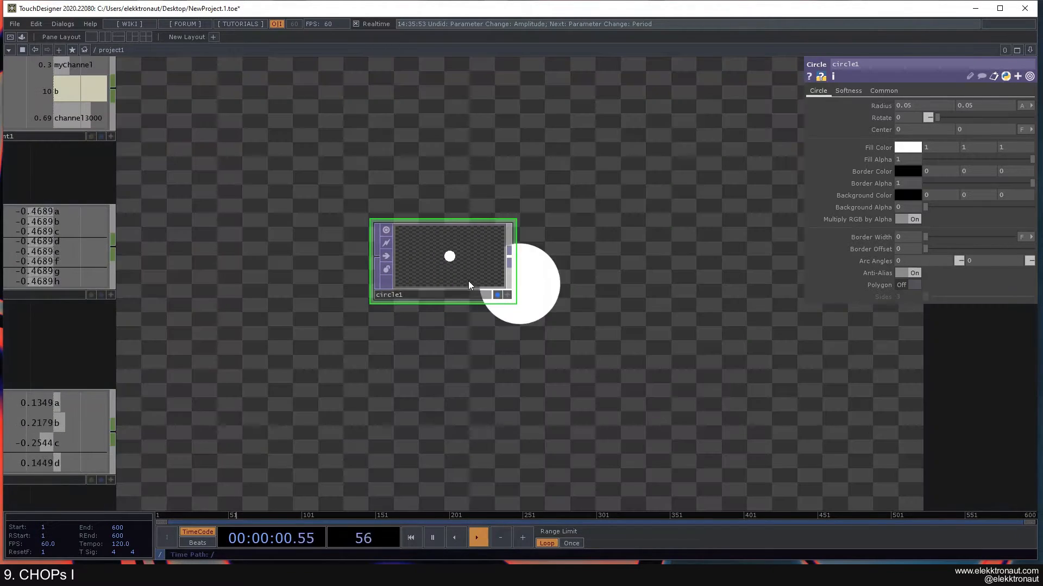
click(497, 294)
scroll(413, 233, down, 3)
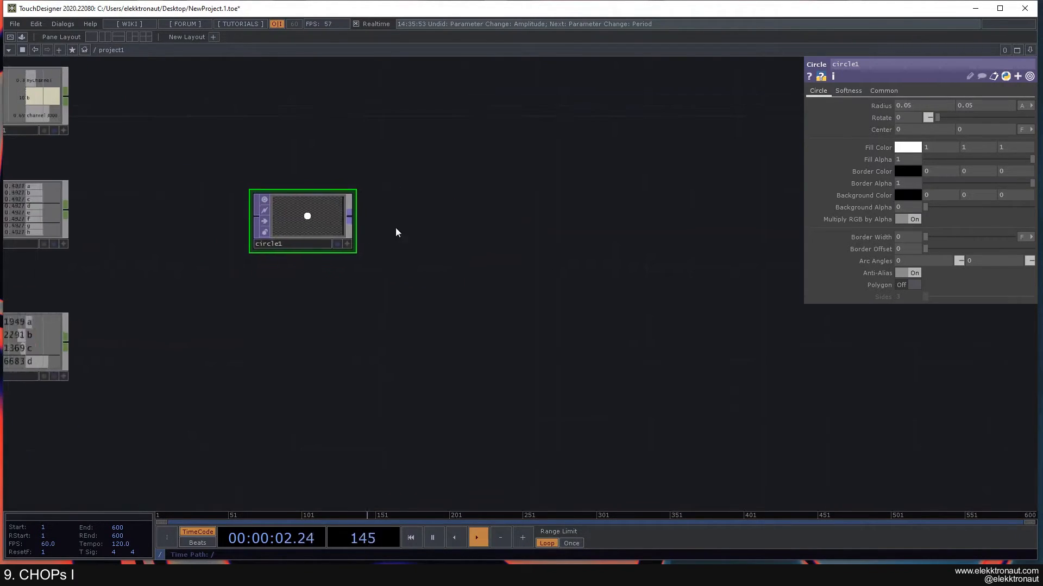
Append a Transform TOP to the Circle TOP and composite it over an opaque black background color.
right_click(348, 217)
click(431, 210)
click(443, 215)
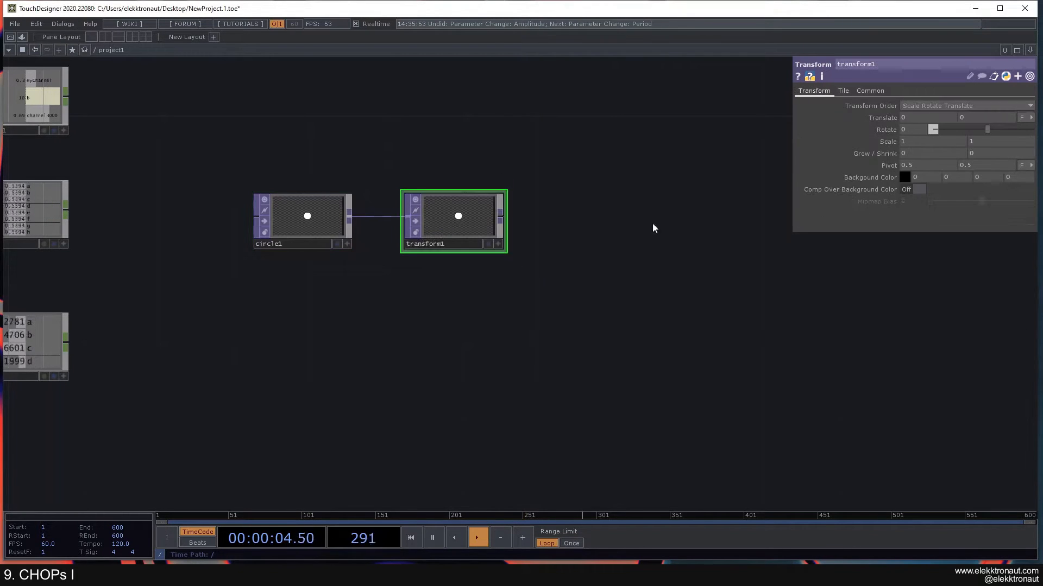
click(923, 191)
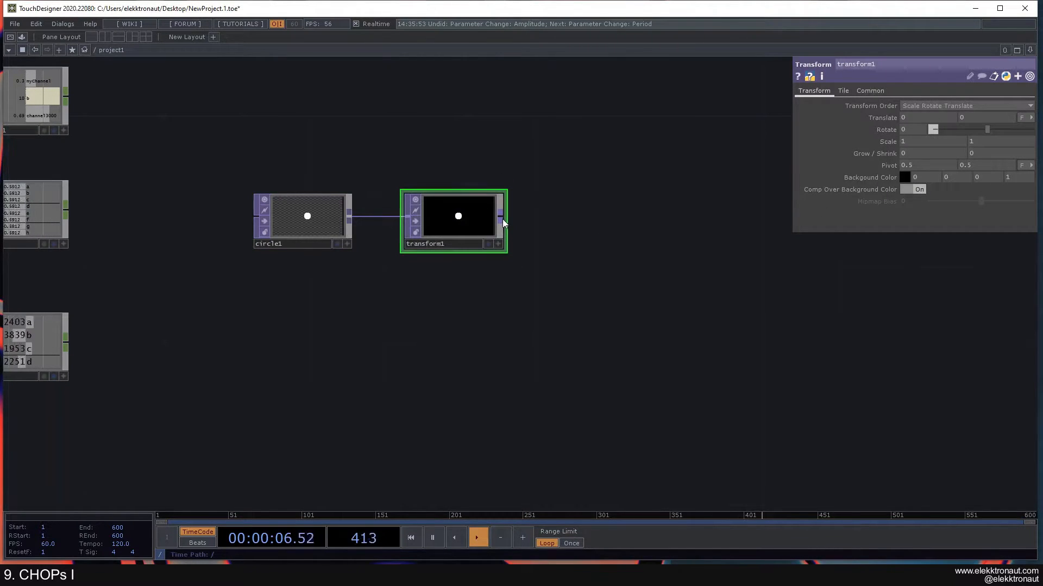
Append a Null TOP after the Transform TOP and display it in the network background.
right_click(503, 219)
text(nu)
key(Return)
click(604, 222)
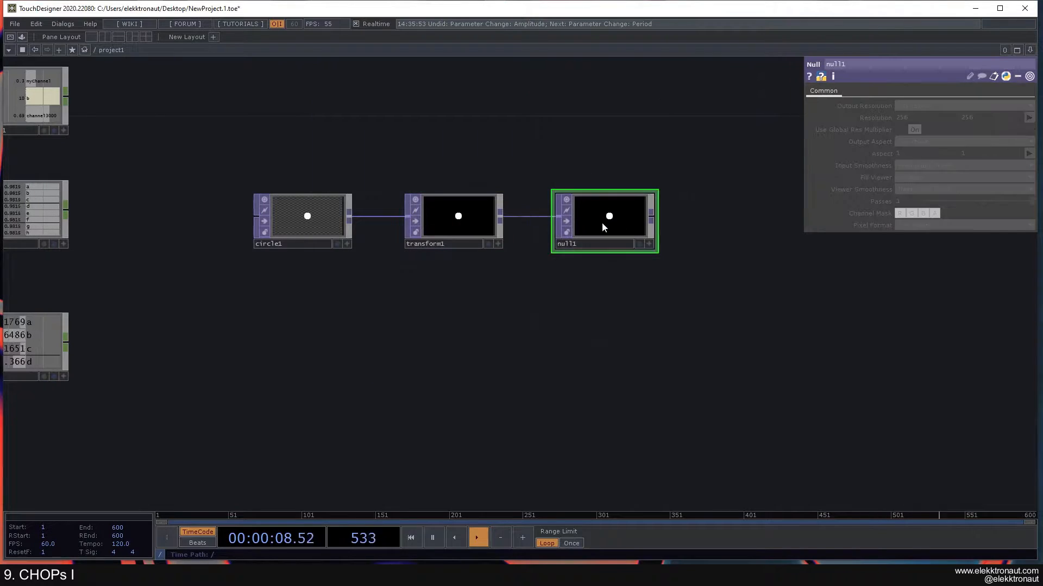
click(639, 244)
drag(501, 289, 492, 265)
Try shifting the Circle TOP's horizontal center to -0.4 and return it to 0.
click(541, 195)
drag(628, 241, 515, 151)
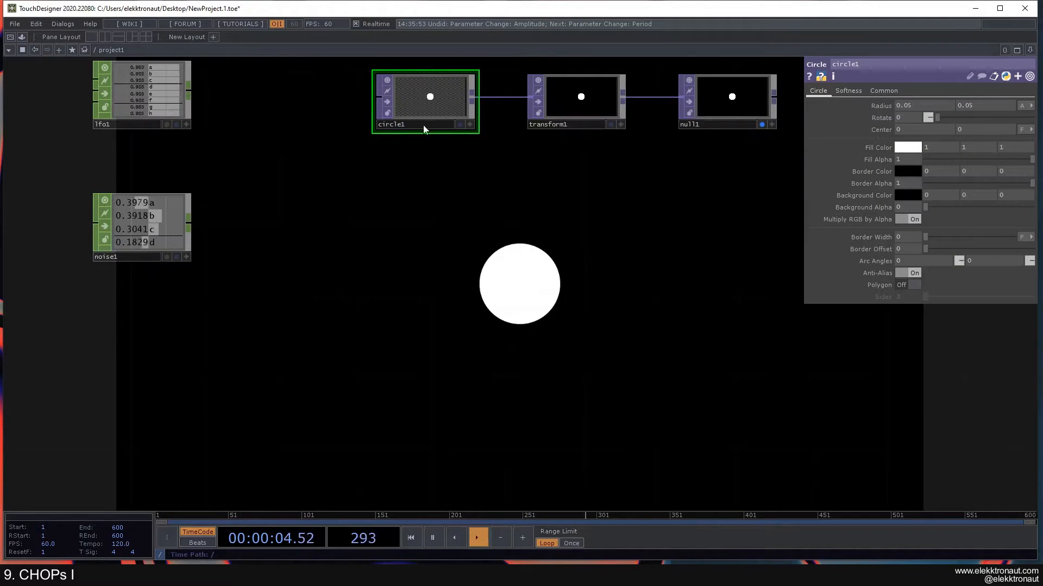
drag(447, 153, 441, 267)
click(892, 130)
click(891, 129)
middle_drag(920, 131, 916, 109)
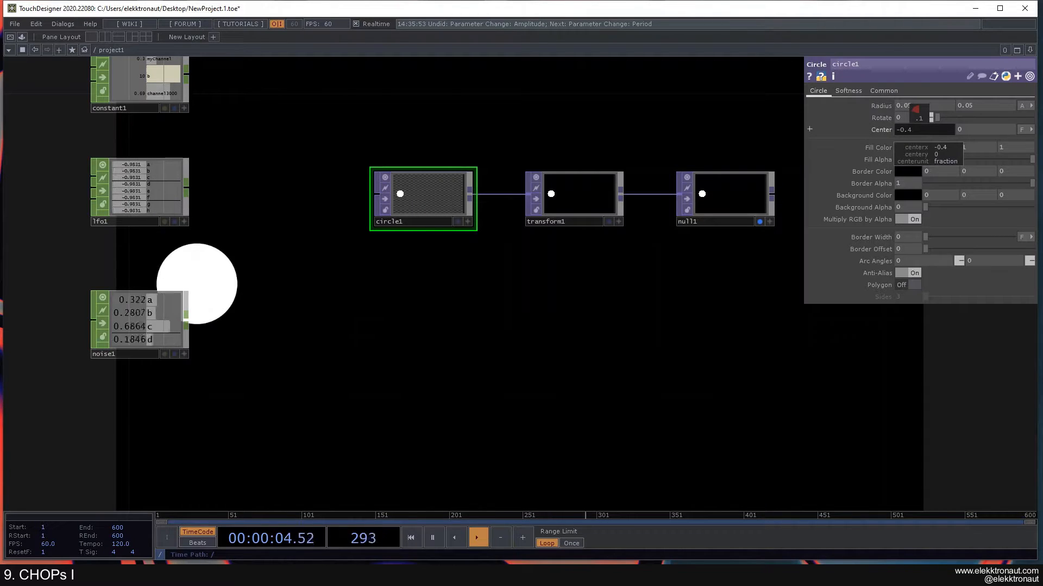
middle_drag(916, 109, 938, 109)
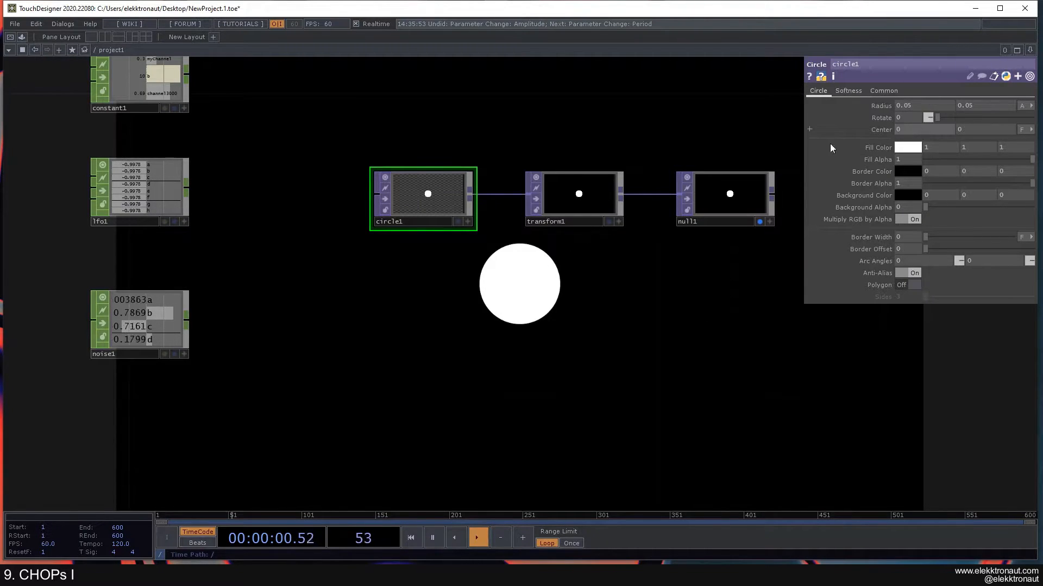
Reduce the LFO CHOP to a single channel named posX.
drag(520, 303, 586, 317)
drag(499, 311, 534, 331)
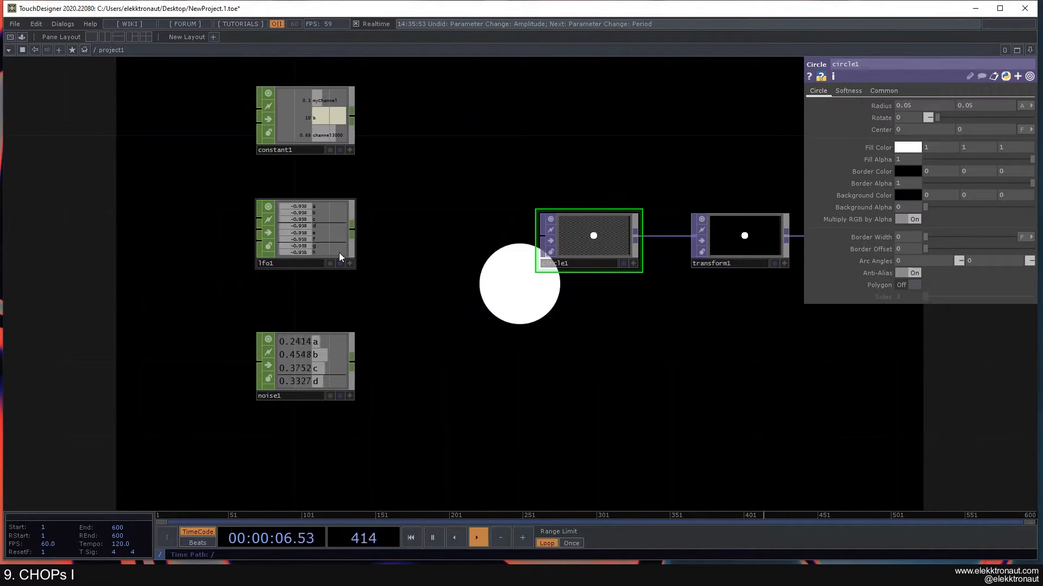
click(336, 236)
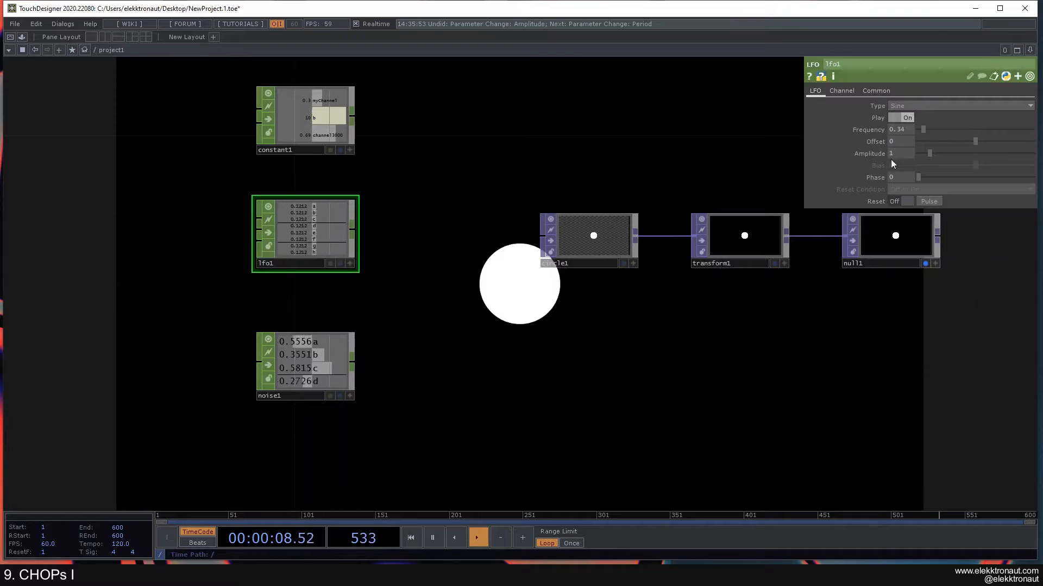
click(842, 90)
click(875, 105)
text(a)
key(Return)
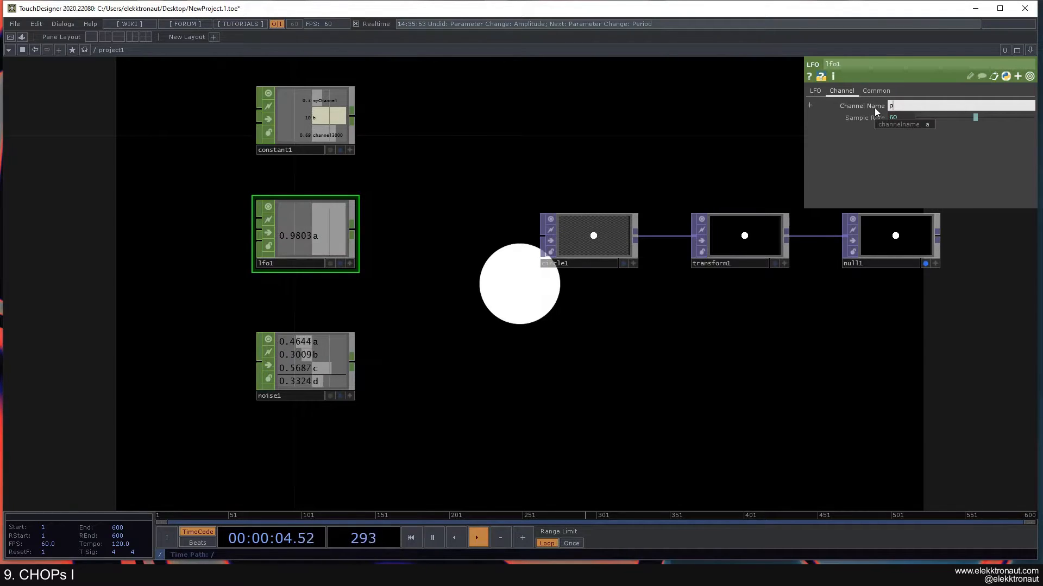
text(posX)
key(Return)
Move the three CHOPs farther from the Circle TOP and bring the Noise CHOP closer to the LFO.
right_drag(392, 388, 278, 110)
drag(313, 118, 218, 118)
click(286, 248)
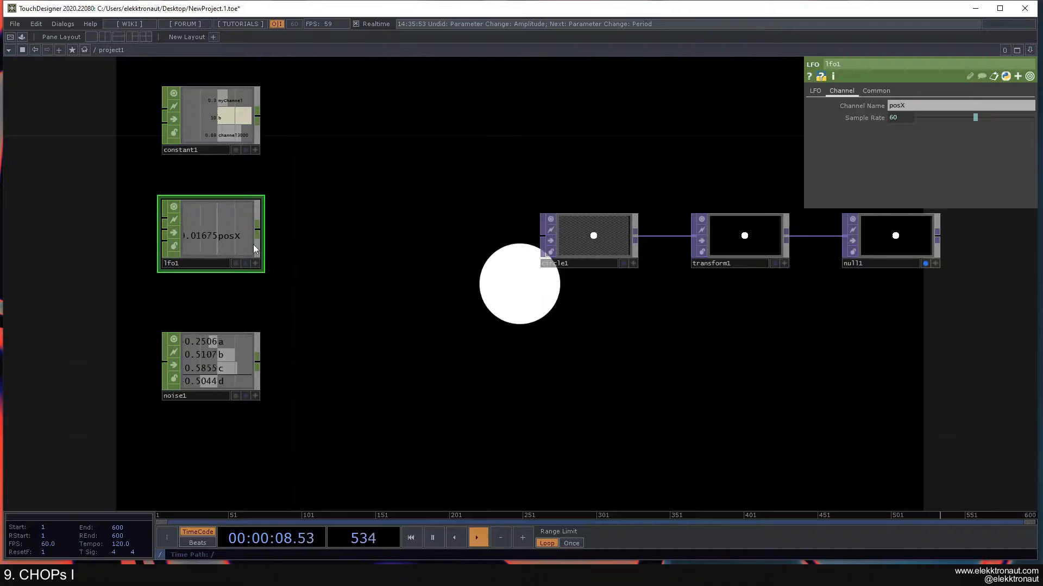
drag(219, 343, 220, 324)
click(226, 236)
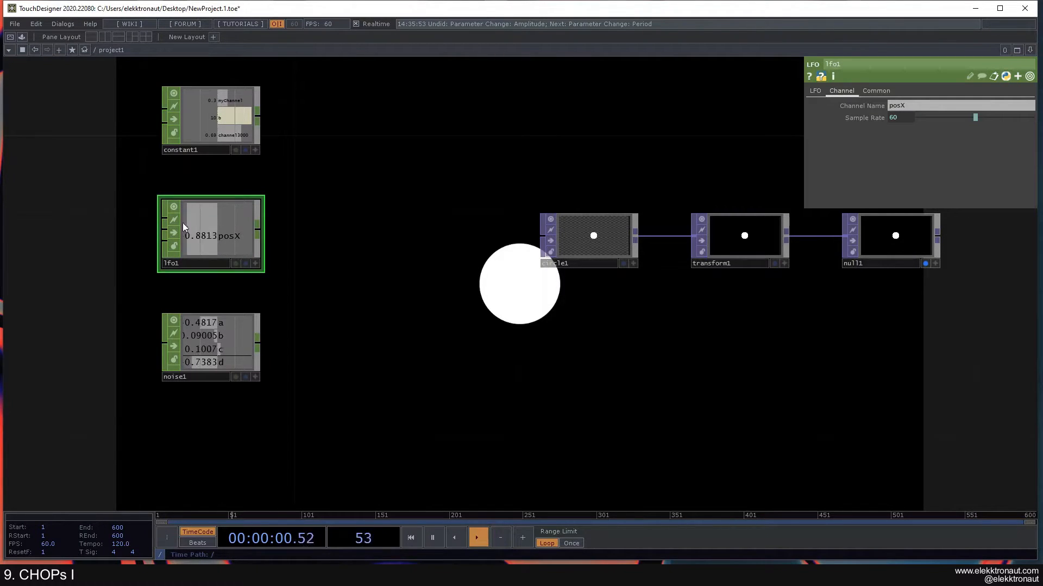
Append a Null CHOP to the LFO CHOP, placing it between the LFO and the Circle TOP.
click(584, 240)
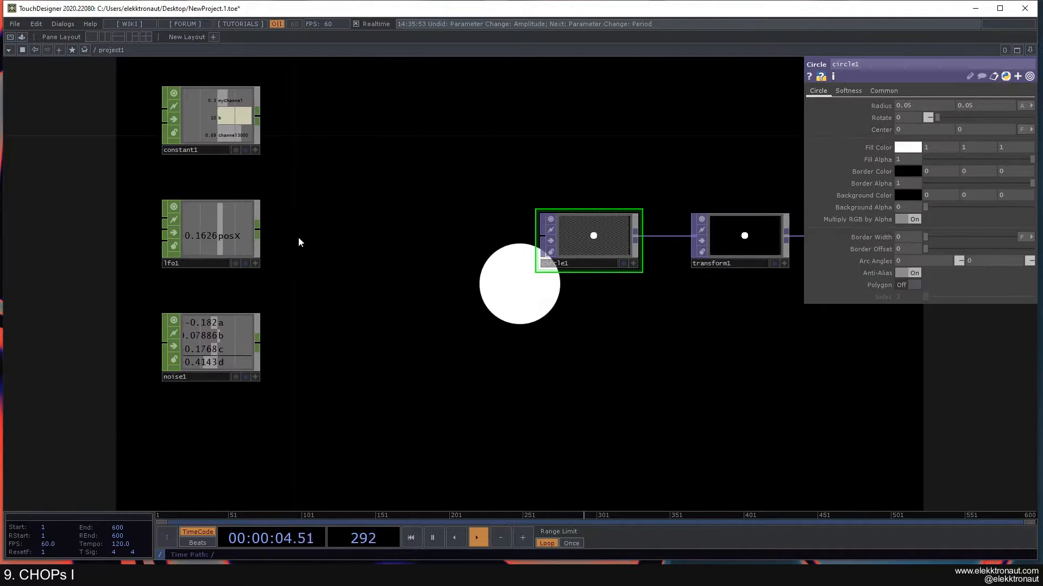
right_click(256, 230)
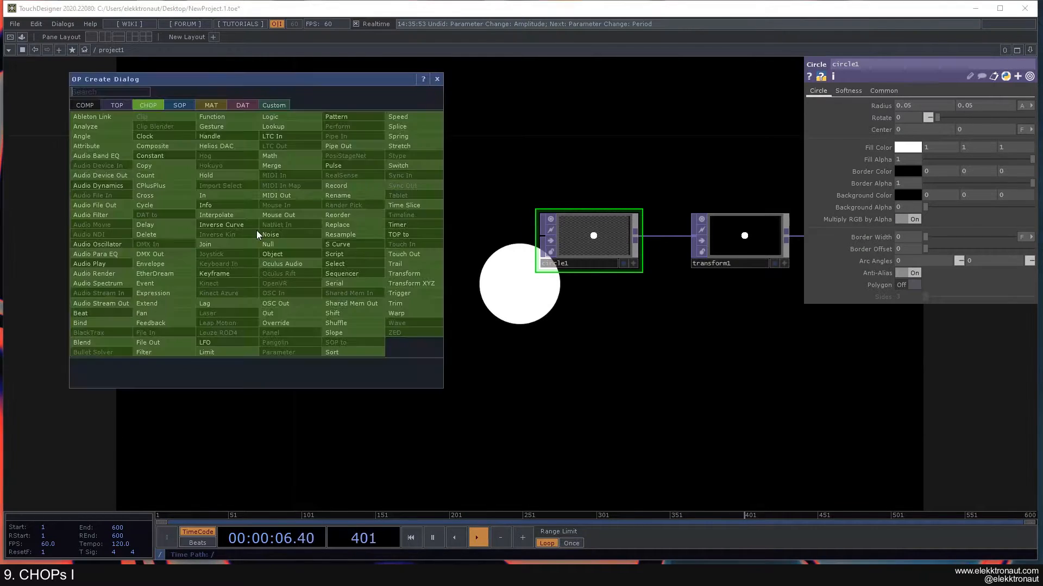
click(269, 244)
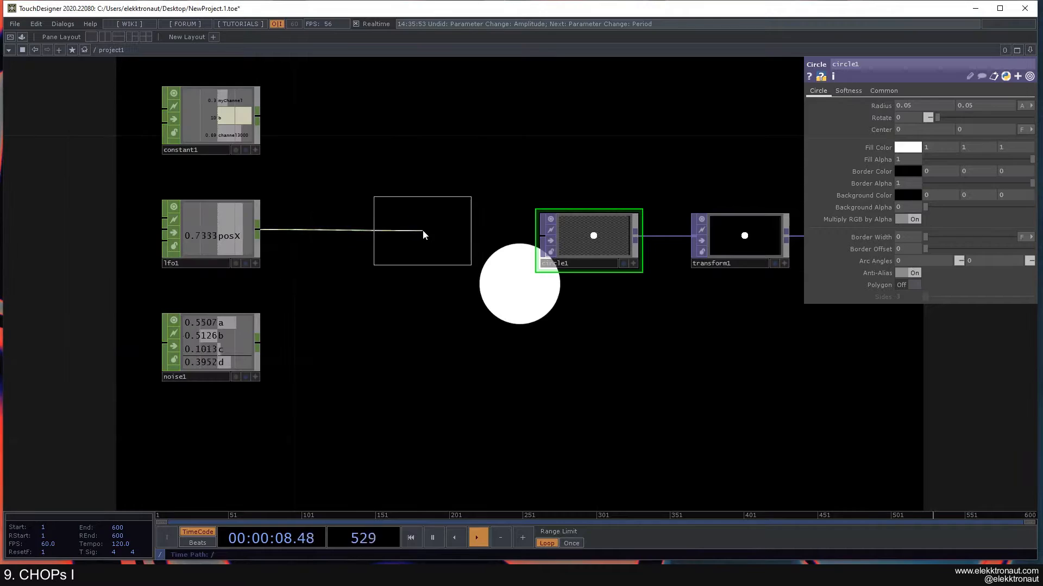
click(422, 232)
click(593, 232)
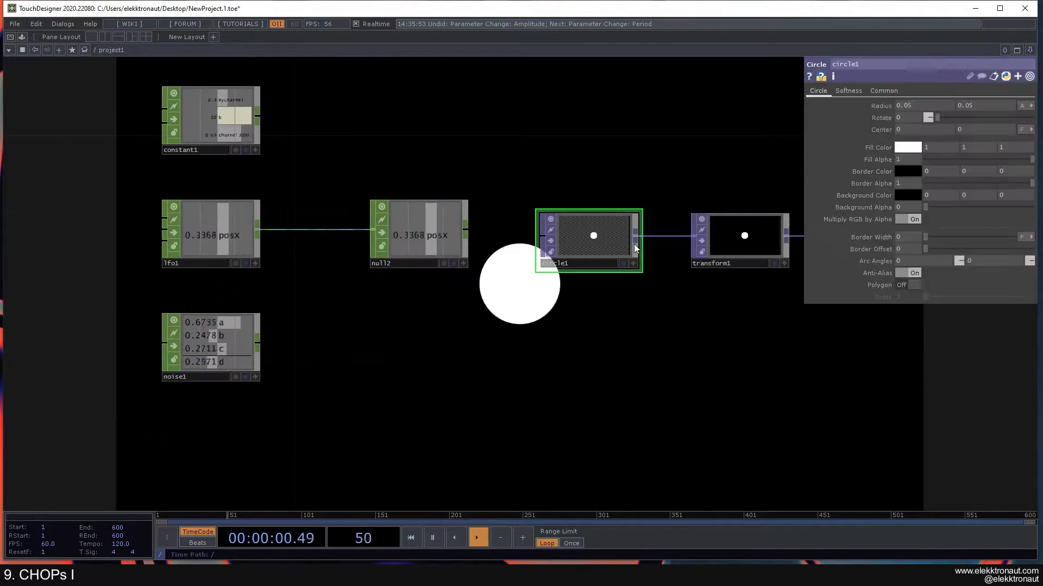
drag(502, 310, 468, 317)
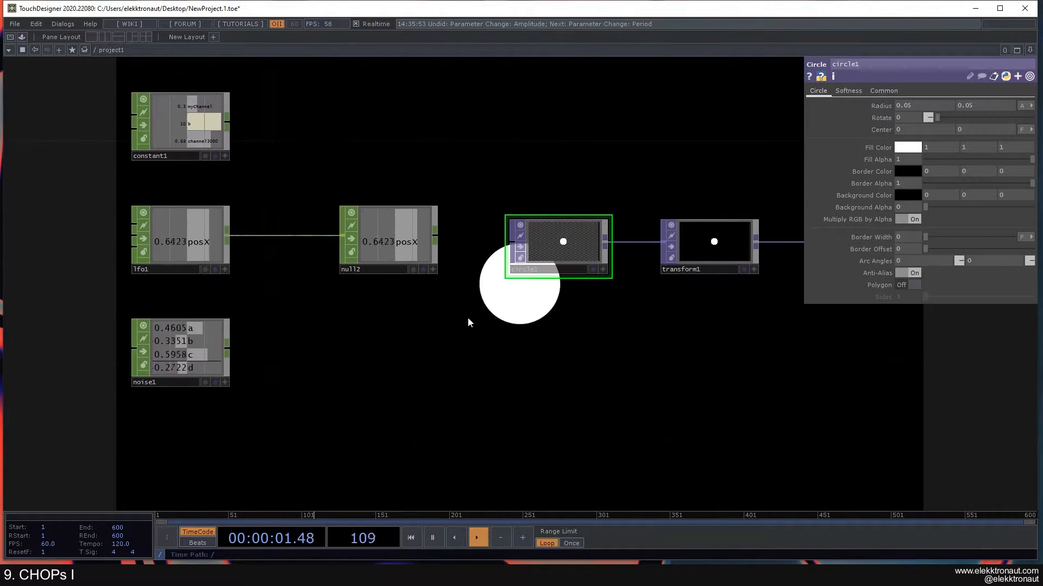
Move the Constant, LFO and Noise CHOPs together a little farther from the Null CHOP.
click(184, 234)
click(403, 248)
right_drag(291, 349, 193, 115)
drag(194, 118, 157, 117)
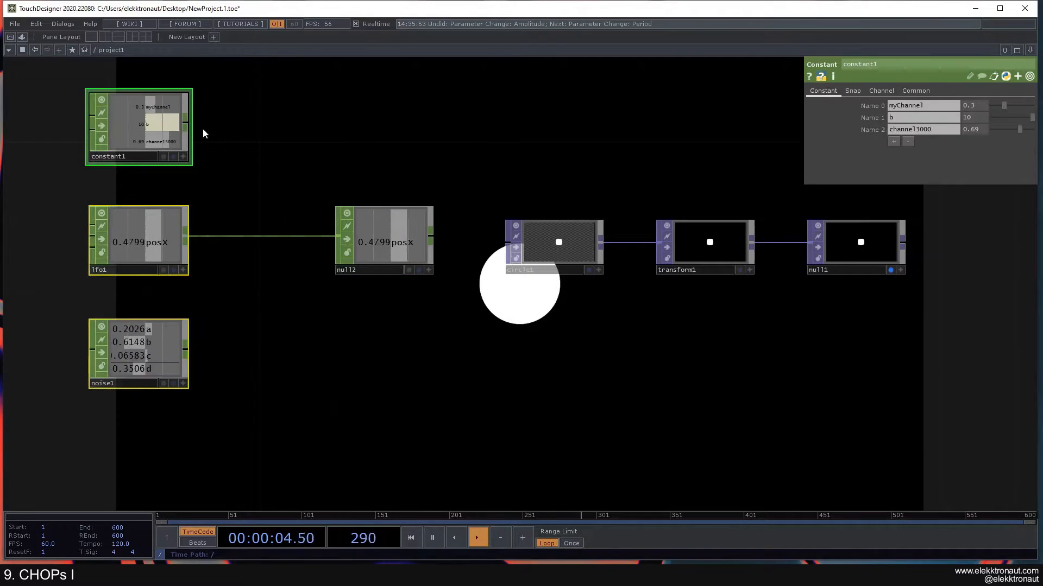
drag(342, 205, 419, 221)
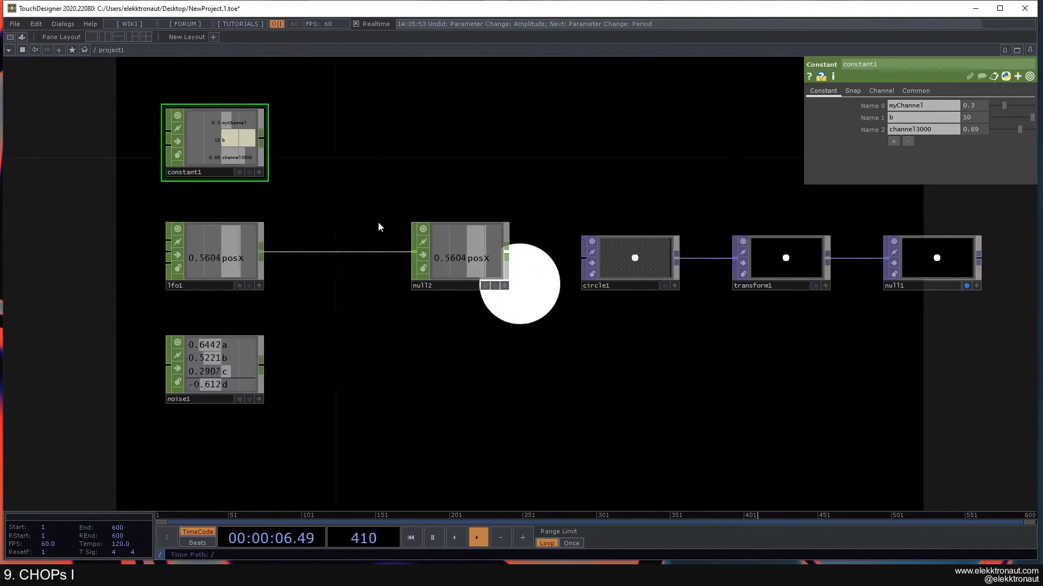
Show the Circle TOP's parameters and make the Null CHOP's viewer active.
click(462, 253)
drag(461, 301, 387, 308)
drag(435, 338, 419, 316)
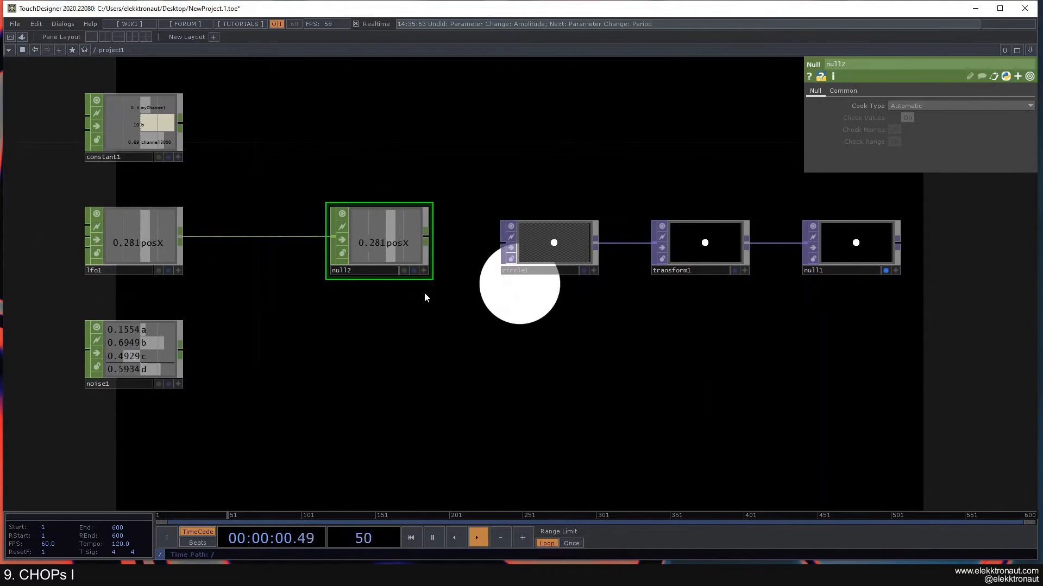
click(543, 244)
click(423, 270)
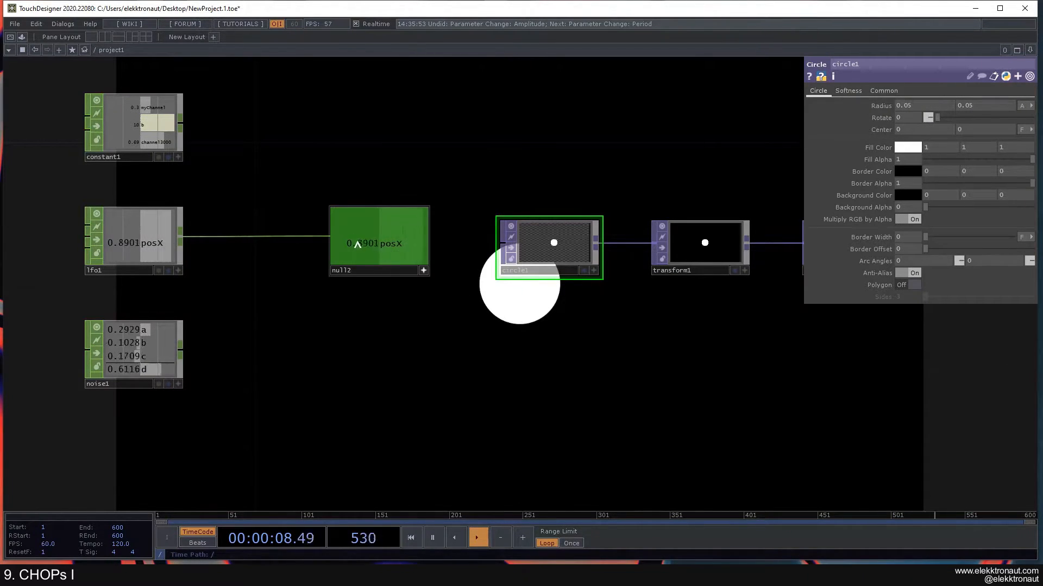
Export the Null CHOP's posX channel to the Circle TOP's horizontal center.
drag(493, 231, 915, 126)
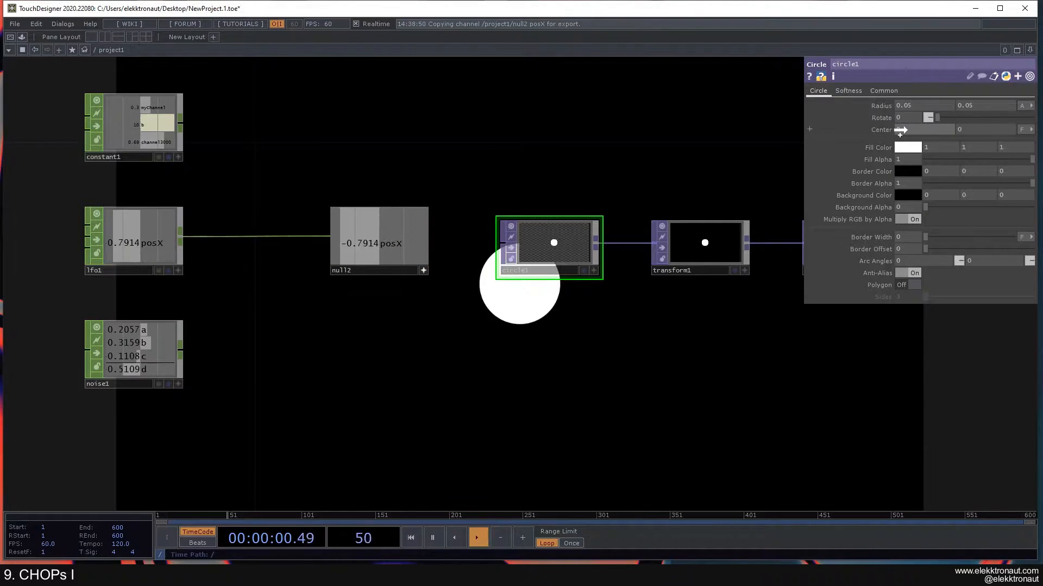
drag(913, 133, 905, 131)
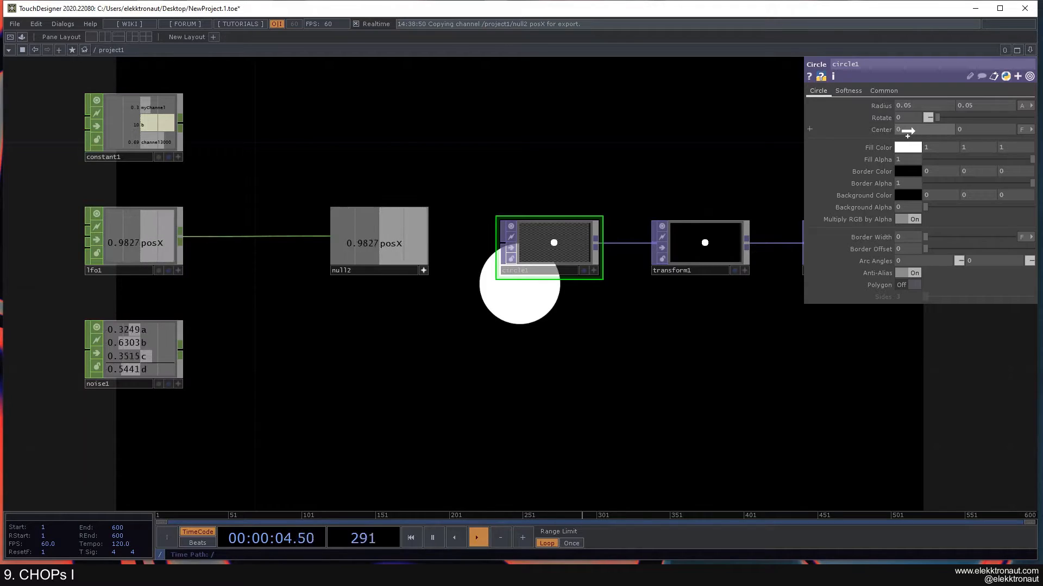
drag(910, 131, 917, 129)
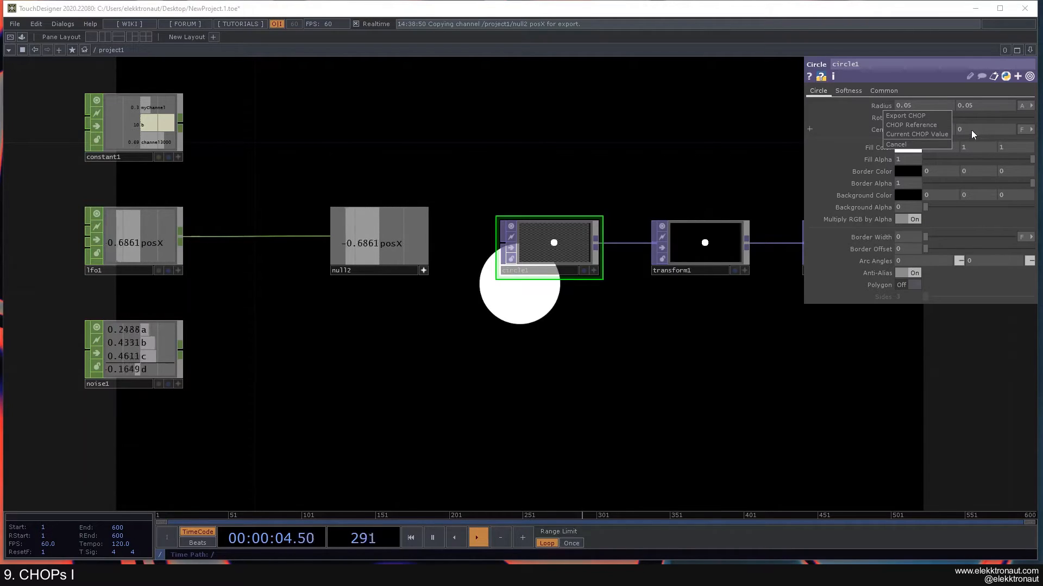
click(917, 116)
drag(615, 262, 630, 157)
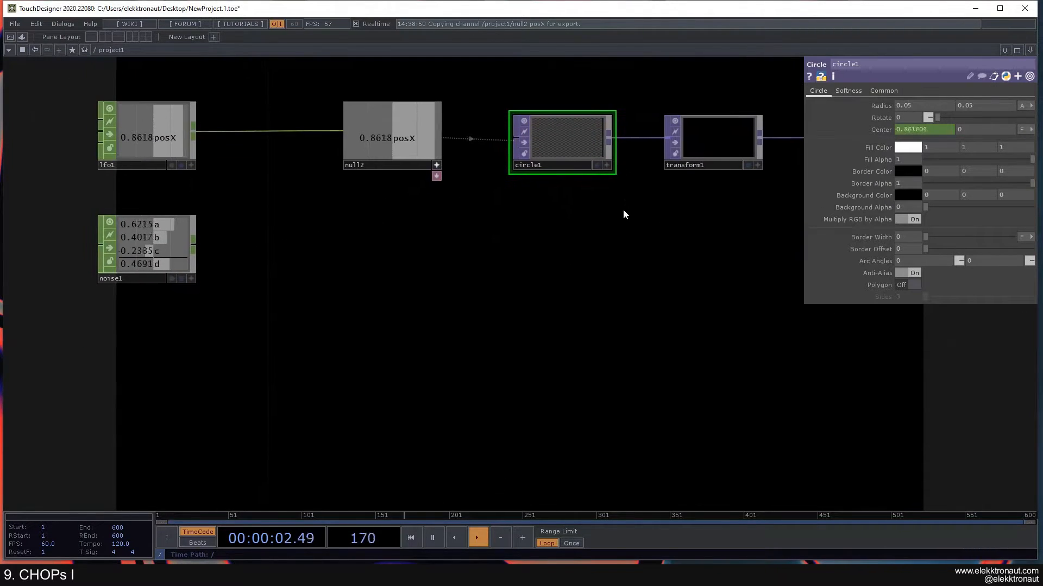
drag(226, 164, 218, 177)
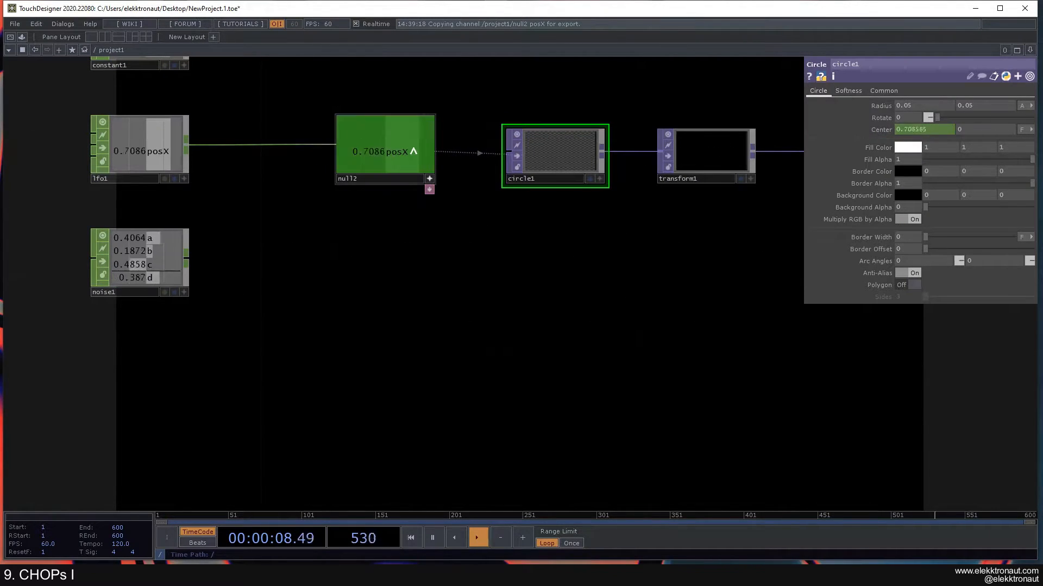
Replace the export on the Circle TOP's horizontal center with a CHOP reference to the Null CHOP's posX channel.
click(913, 129)
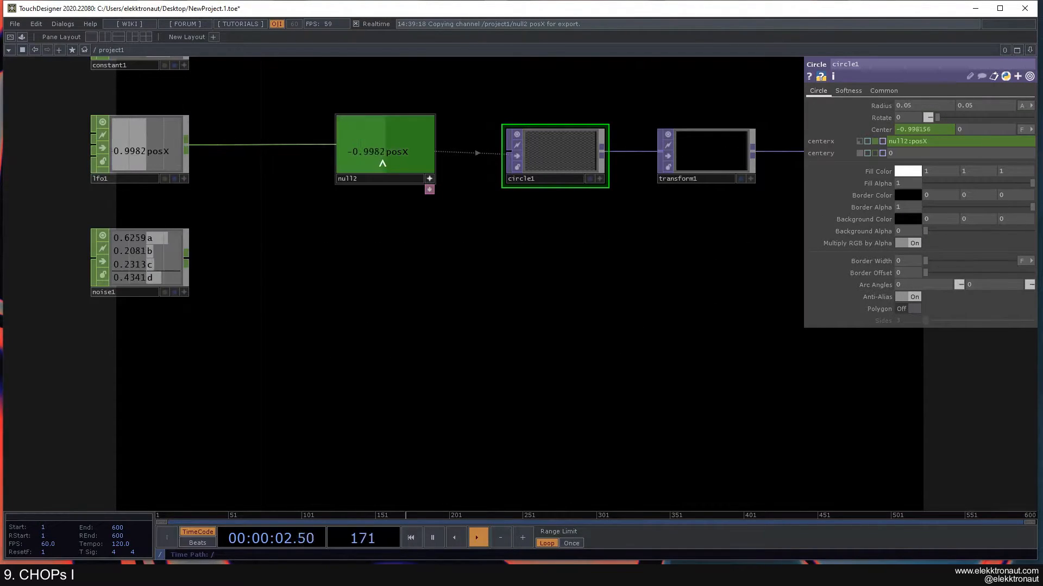
drag(385, 163, 815, 152)
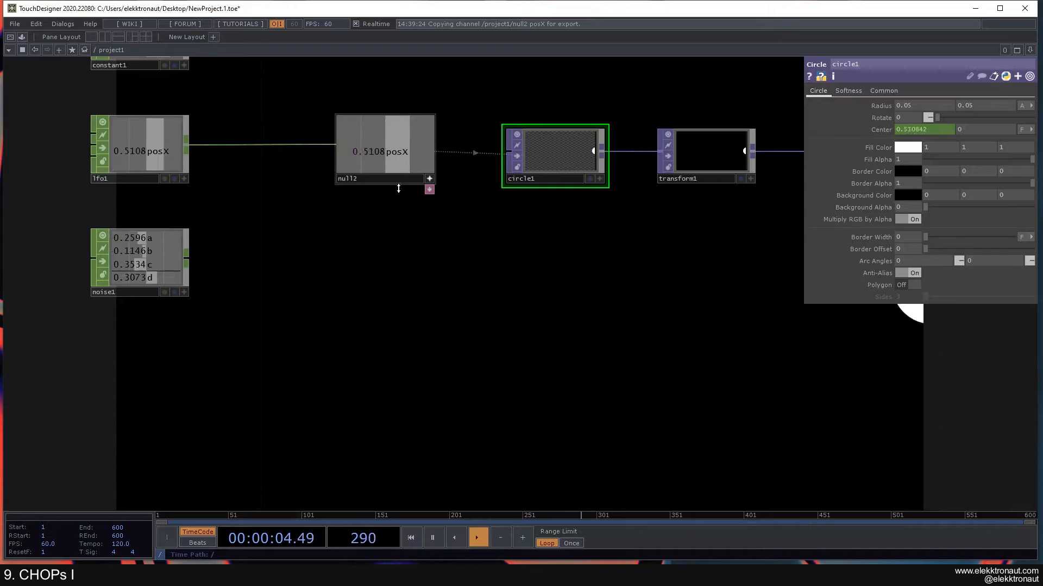
drag(392, 161, 904, 131)
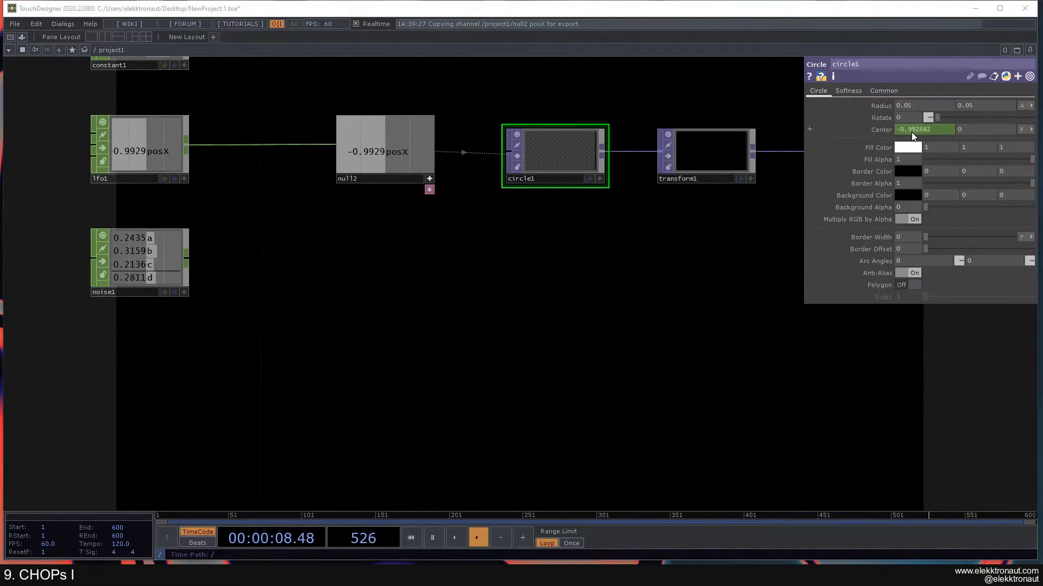
click(881, 125)
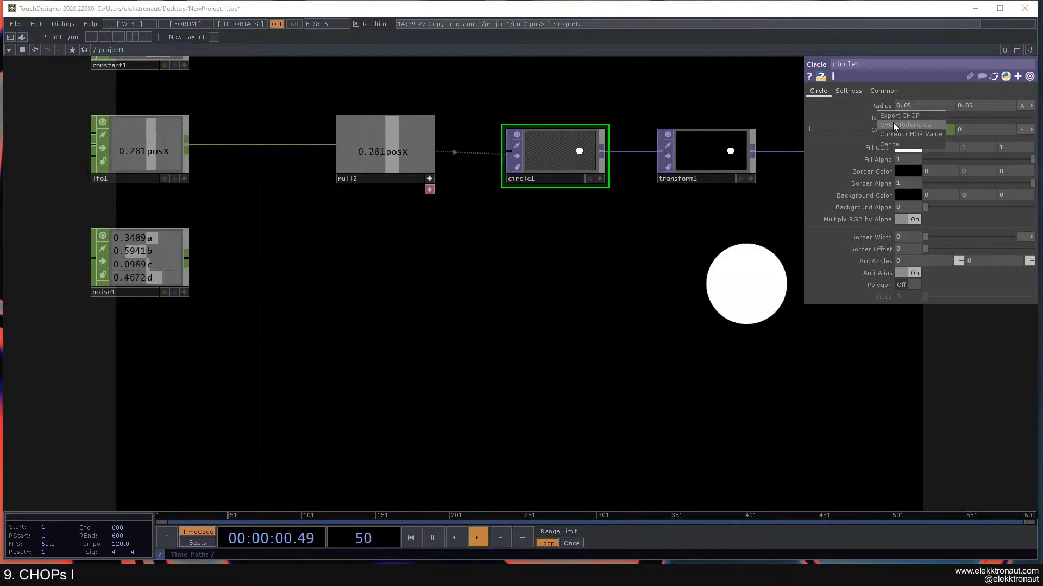
click(885, 128)
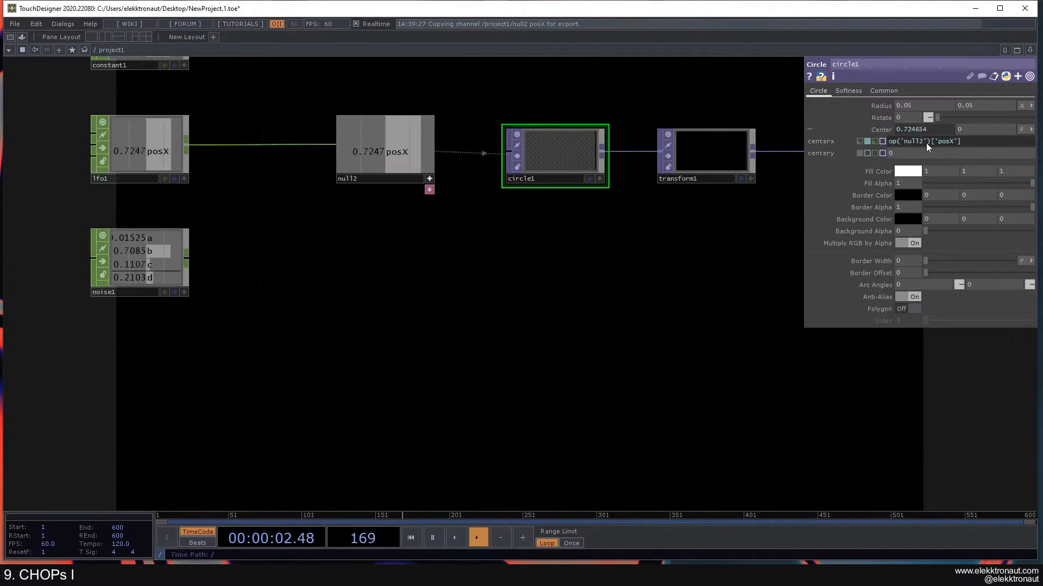
click(862, 142)
click(867, 141)
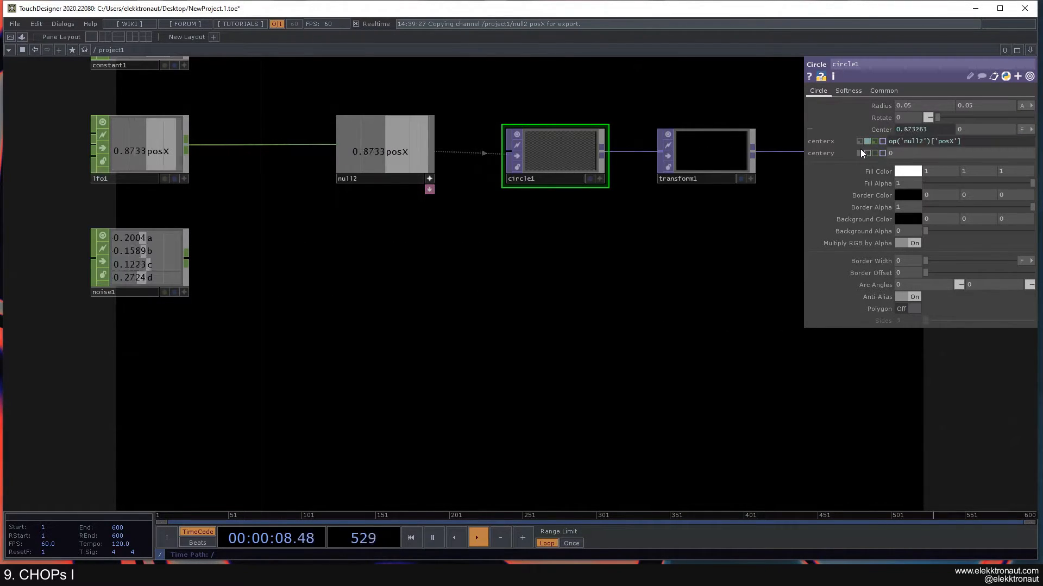
drag(425, 244, 439, 264)
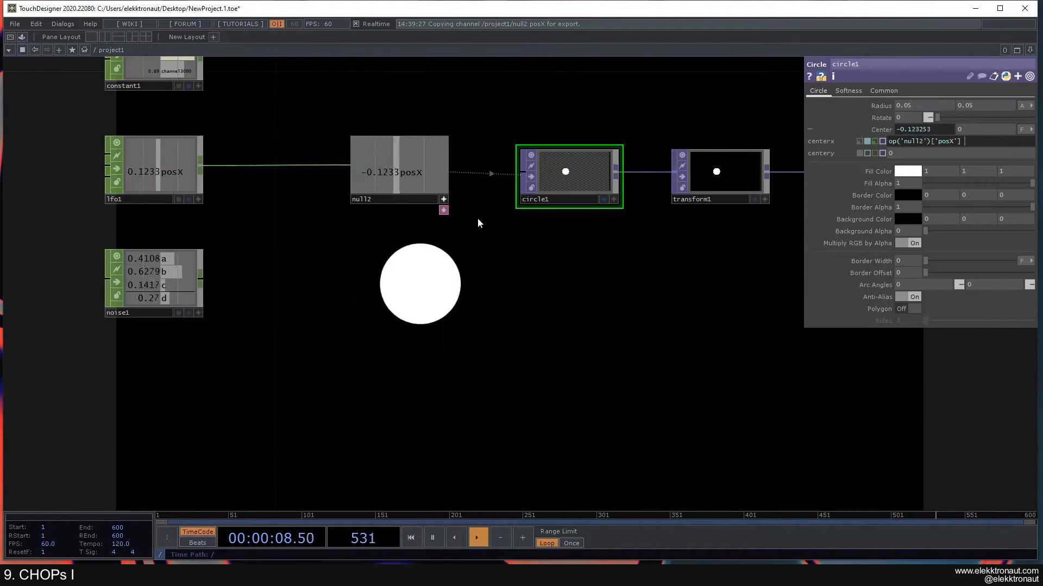
Multiply the posX reference in the Circle TOP's horizontal center expression by .4.
text(* .4)
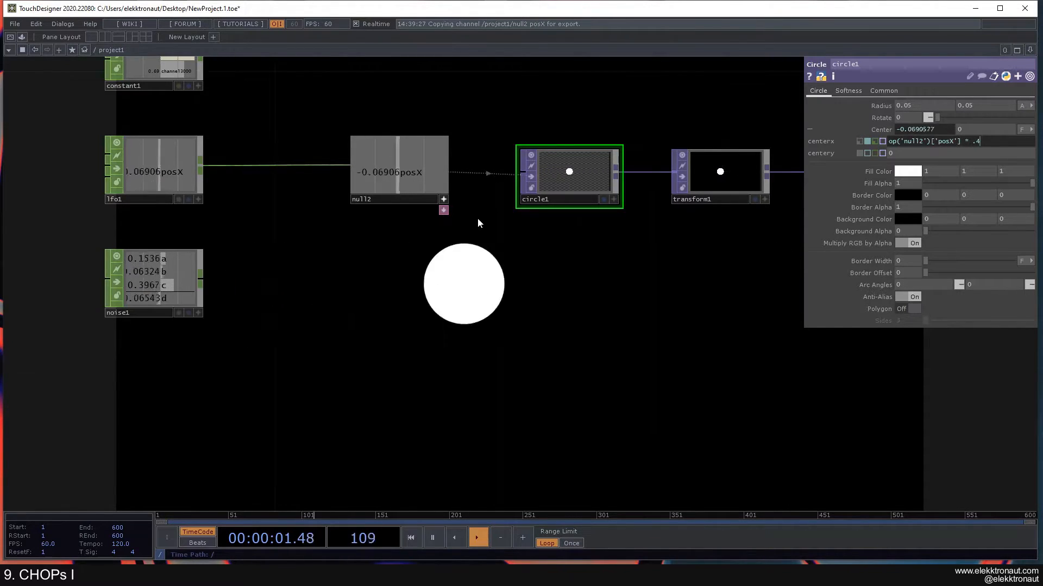
key(Return)
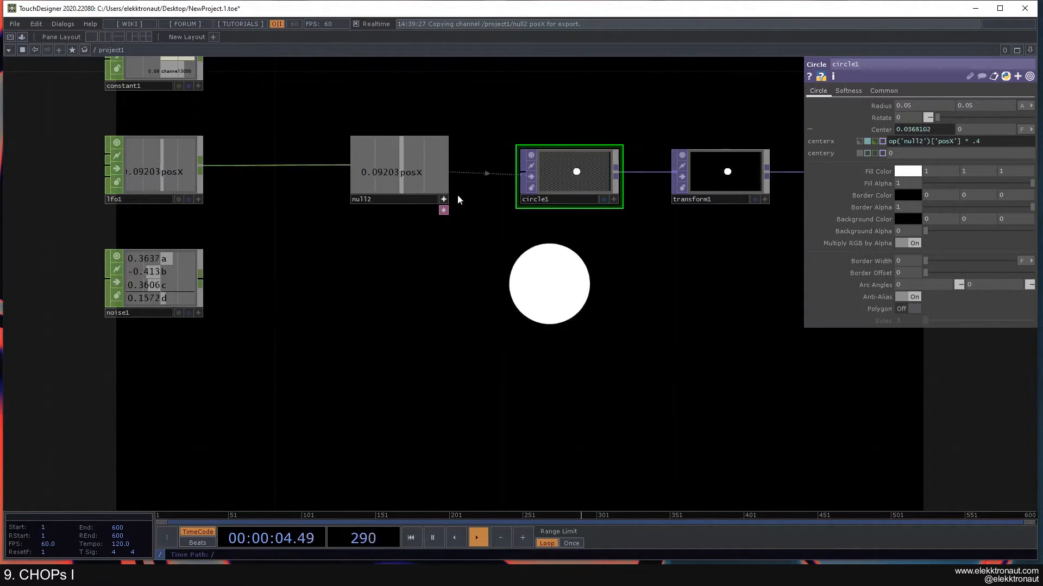
Make the Null CHOP's viewer inactive and undo the multiplication in the Circle TOP's horizontal center expression.
click(444, 199)
drag(419, 271, 366, 312)
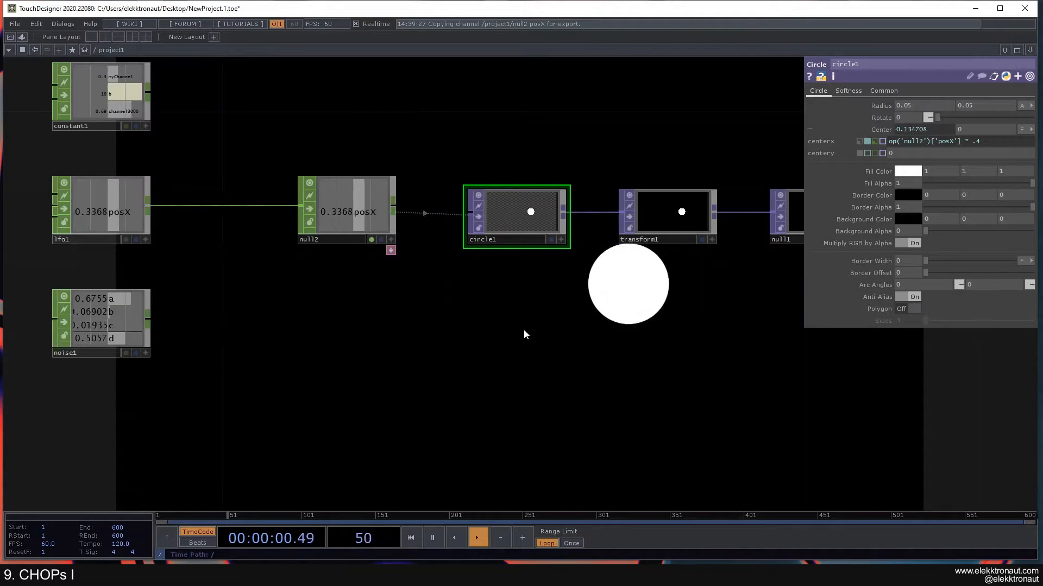
key(ctrl+z)
key(ctrl+z)
Move the Constant, LFO and Noise CHOPs together farther from the Null CHOP to free space on the wire.
drag(589, 332, 792, 347)
click(594, 254)
drag(424, 369, 482, 388)
right_drag(482, 391, 369, 131)
drag(370, 133, 226, 137)
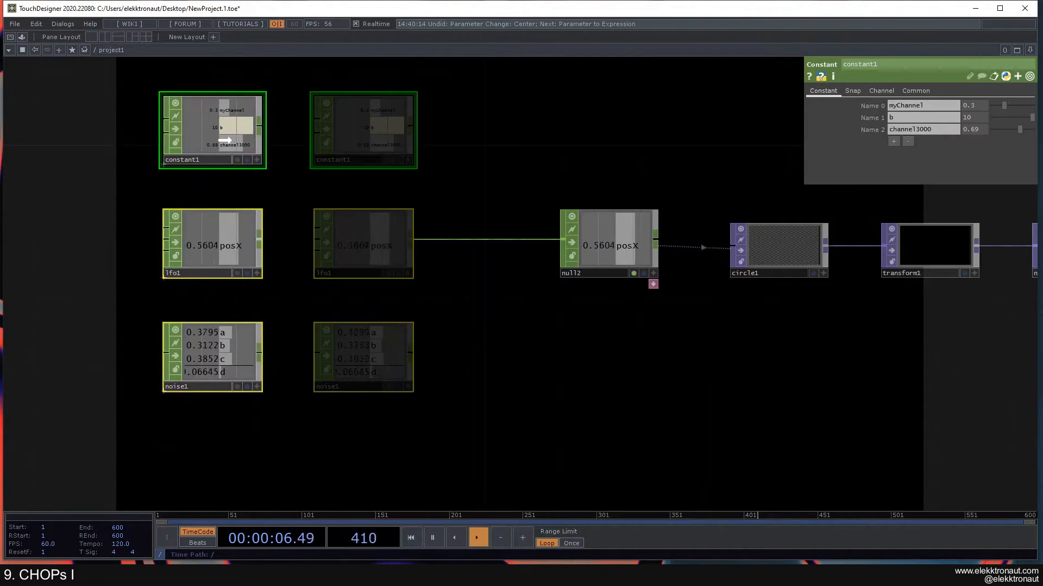
Insert a Math CHOP into the wire between the LFO CHOP and the Null CHOP.
click(616, 255)
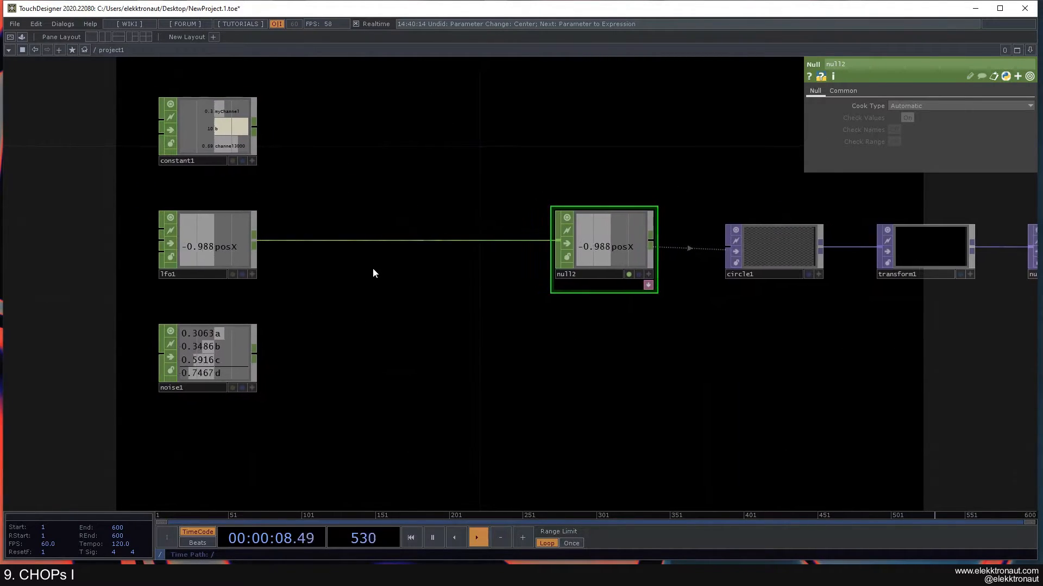
right_click(356, 240)
click(366, 230)
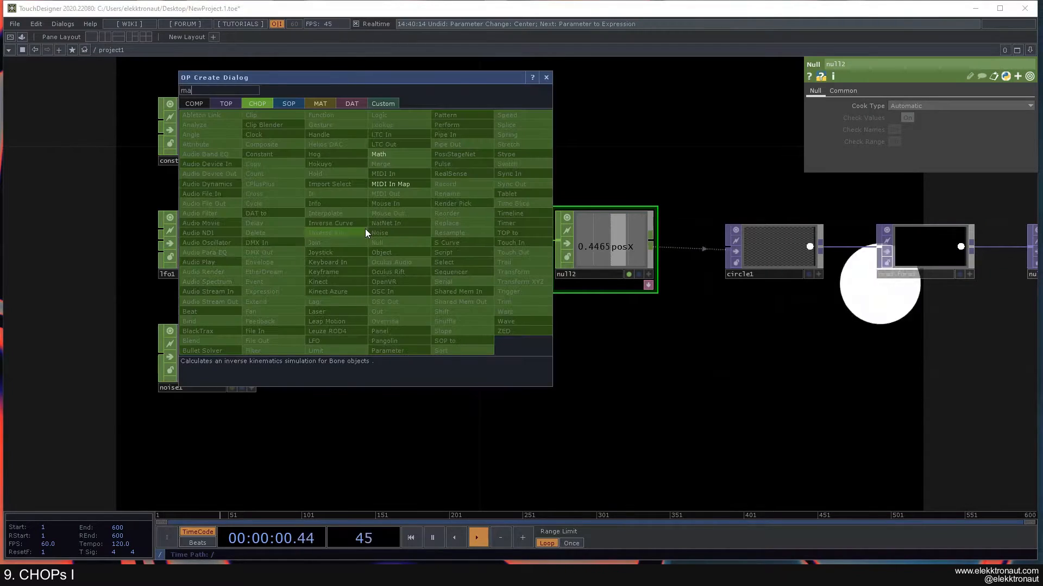
click(386, 154)
click(404, 242)
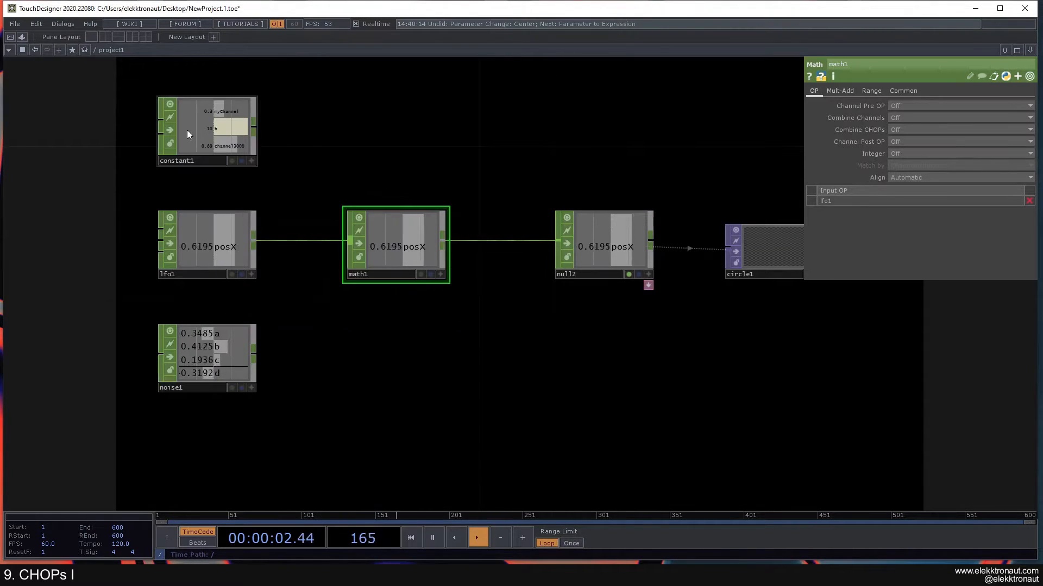
drag(426, 313, 364, 290)
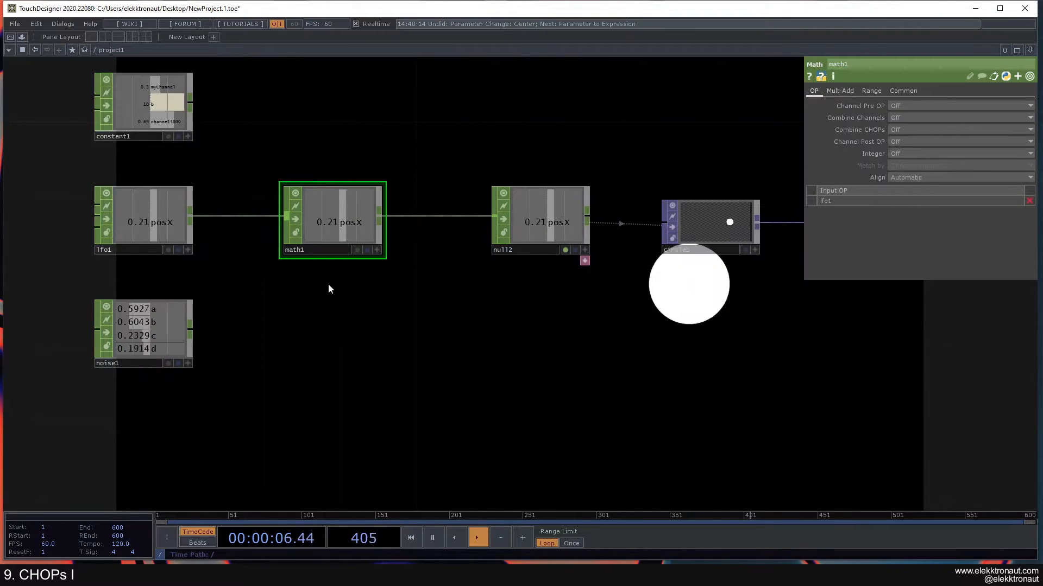
Try scaling the LFO channel by setting the Math CHOP's Multiply to .4.
click(840, 93)
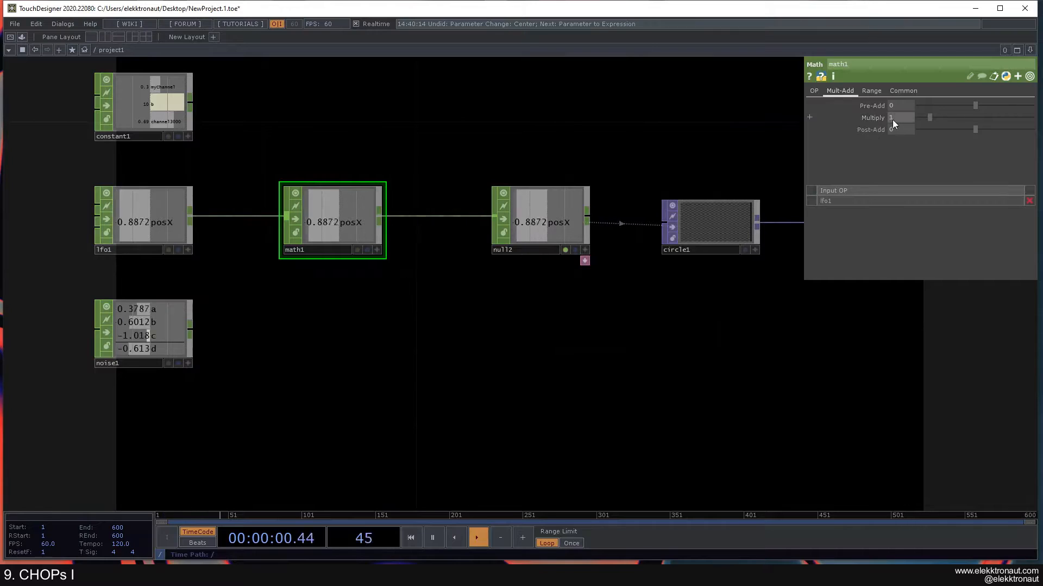
text(4)
key(Return)
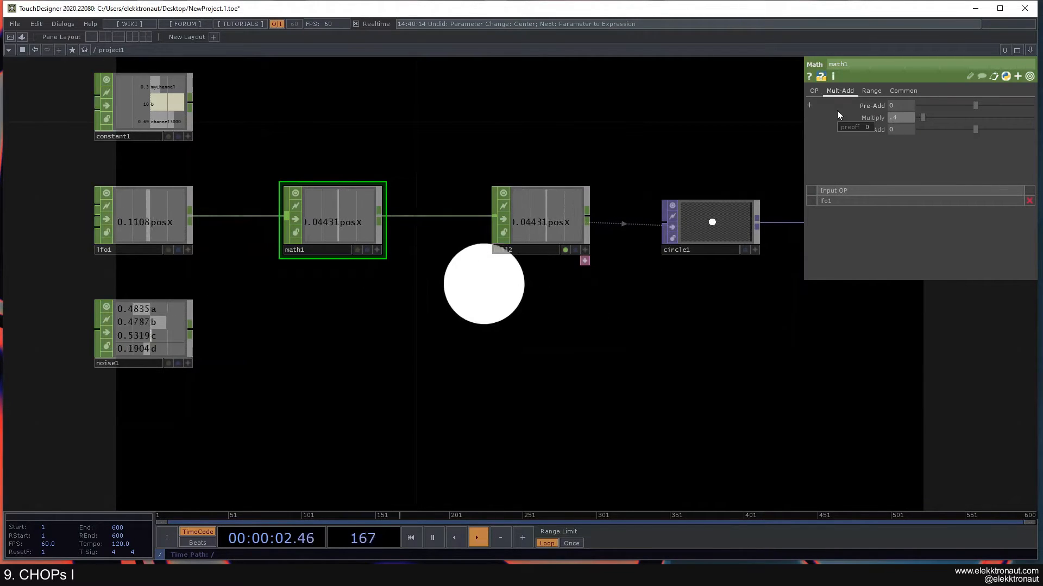
drag(543, 253, 525, 174)
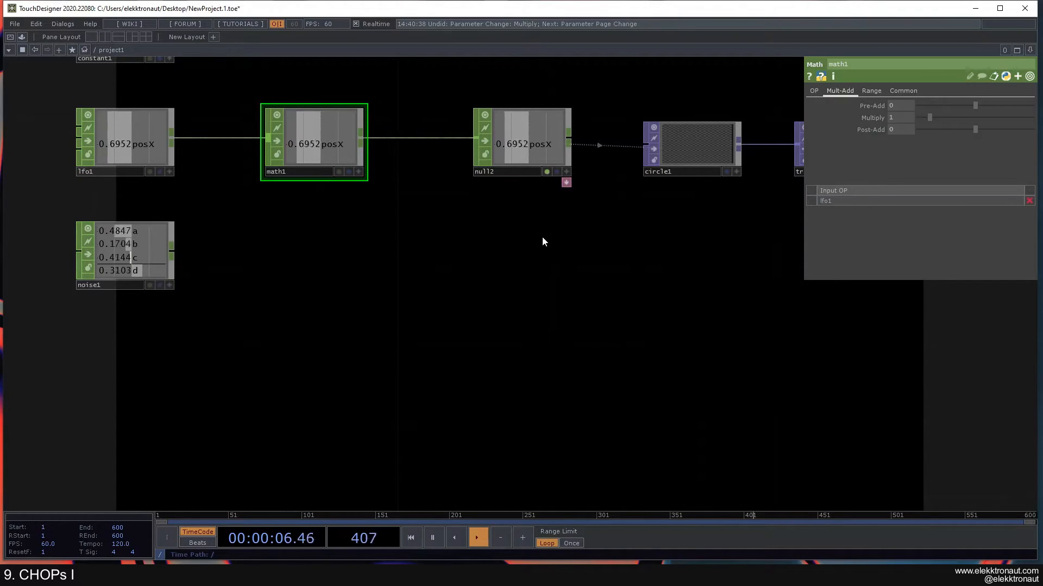
Set the lower end of the Math CHOP's From Range to -1 to match the LFO CHOP's output.
click(869, 90)
drag(563, 265, 664, 329)
click(201, 209)
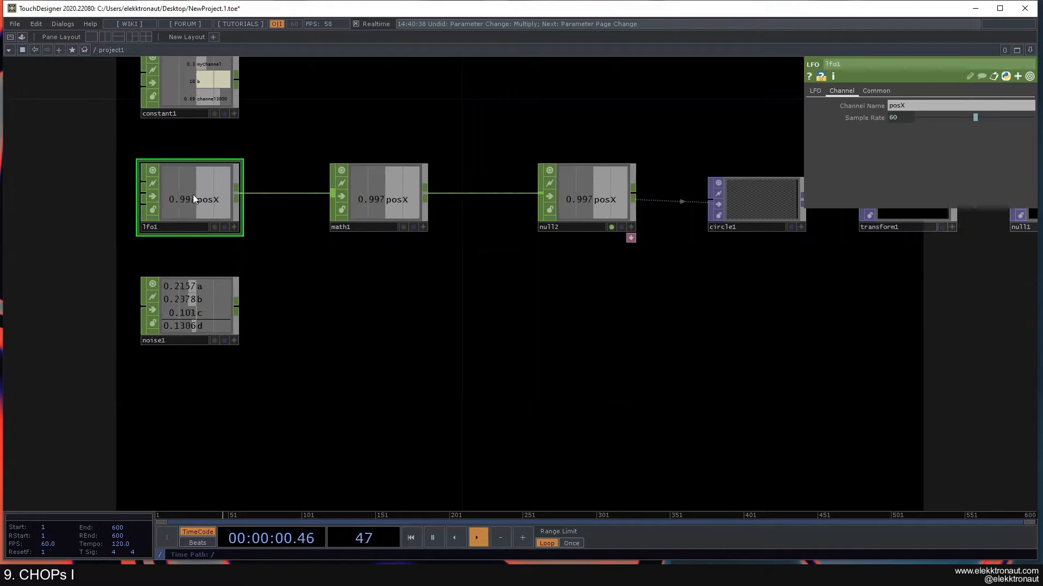
click(343, 210)
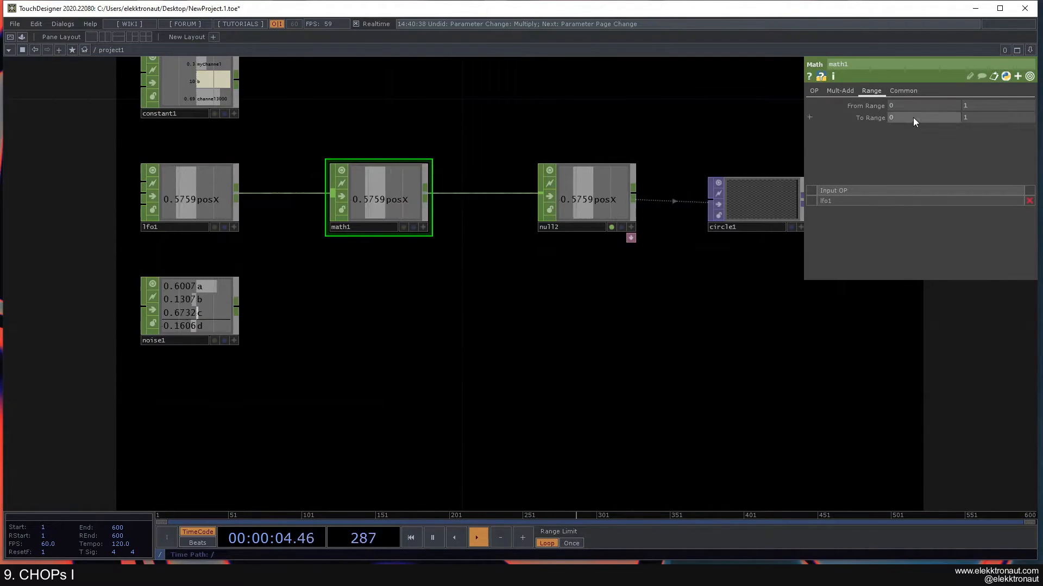
click(892, 105)
text(-1)
key(Return)
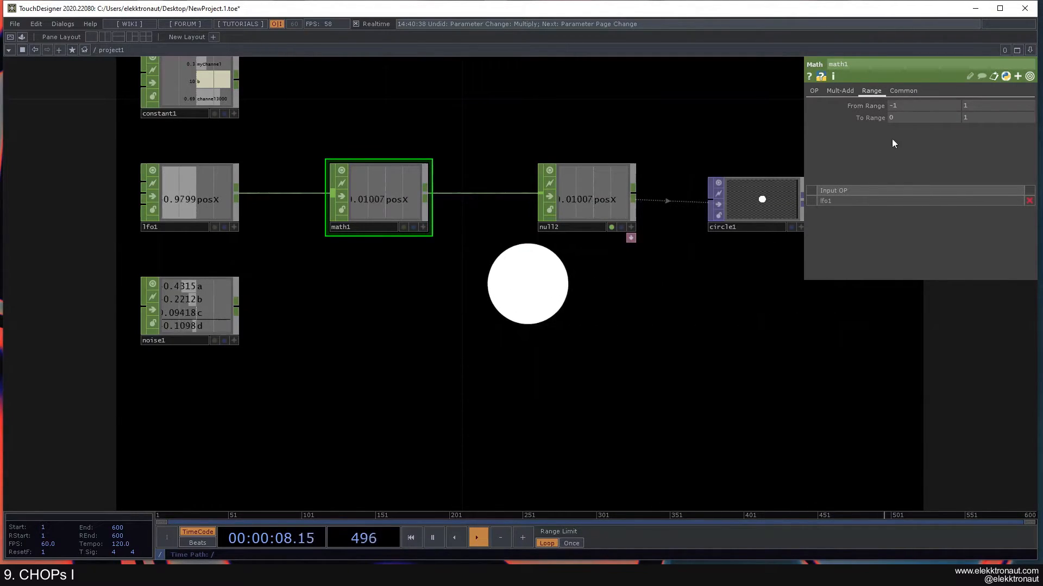
click(880, 106)
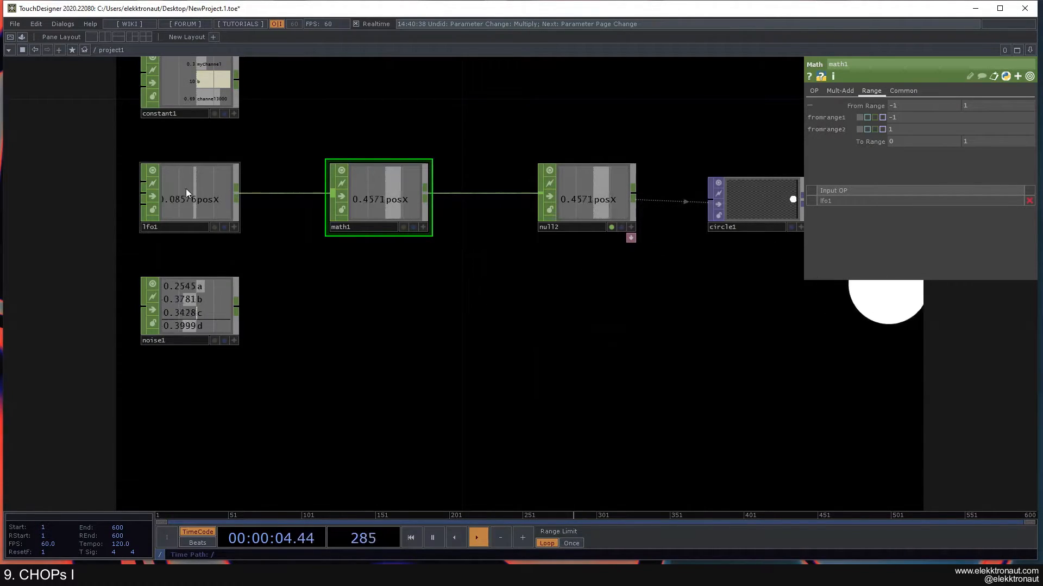
click(875, 106)
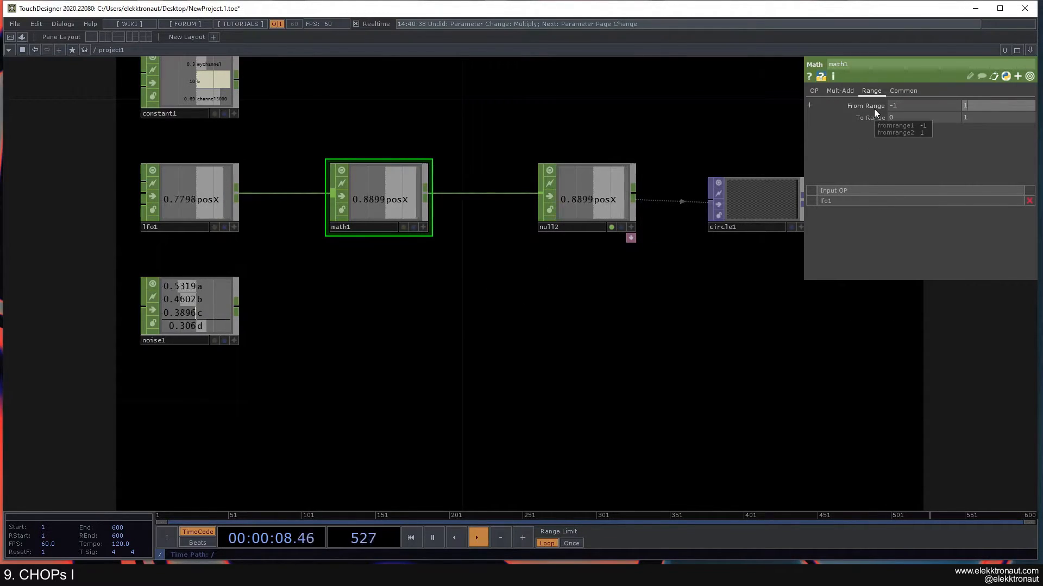
Check the LFO CHOP's settings and try 0 as the lower end of the Math CHOP's From Range, undoing the change.
click(201, 202)
click(815, 91)
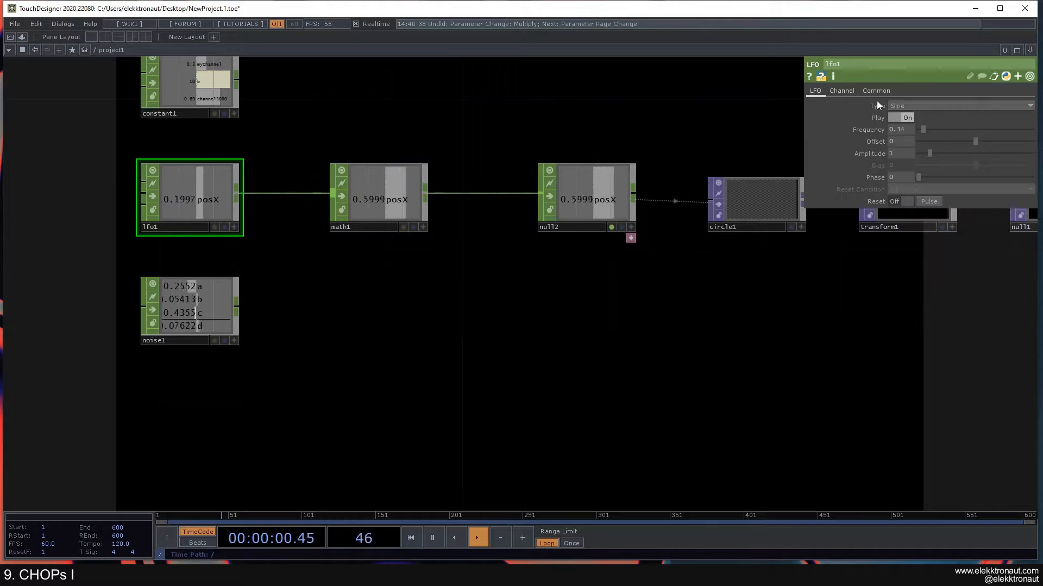
click(370, 197)
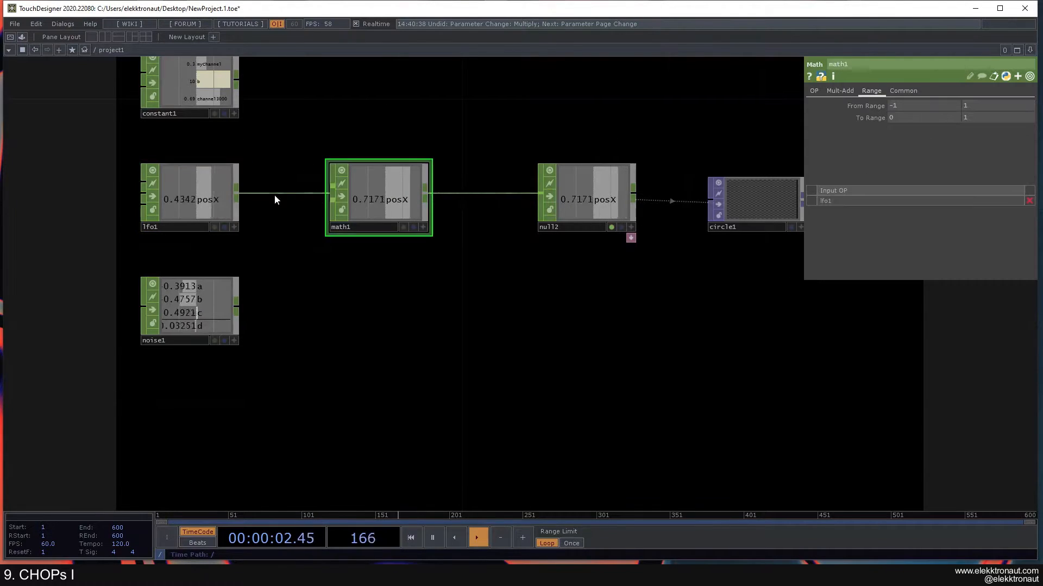
click(901, 106)
text(0)
key(Return)
key(ctrl+z)
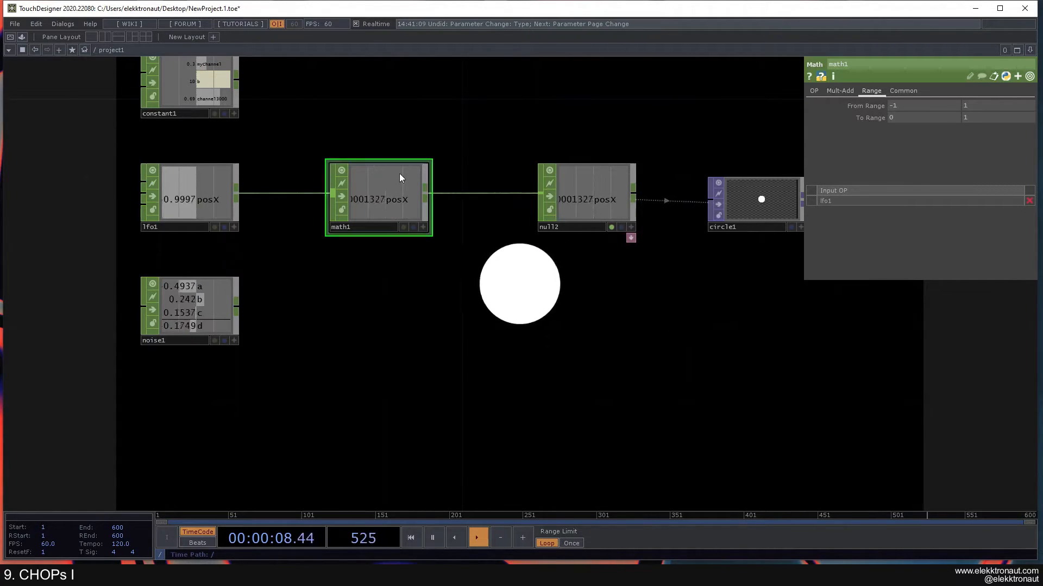
Set the Math CHOP's To Range to -.4 and .4.
drag(689, 304, 678, 235)
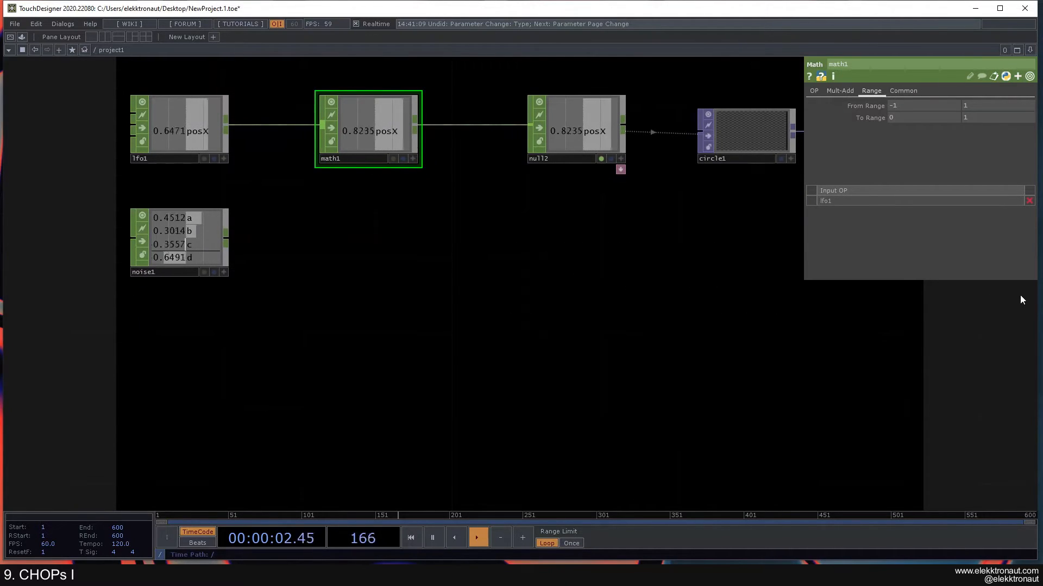
drag(722, 200, 680, 211)
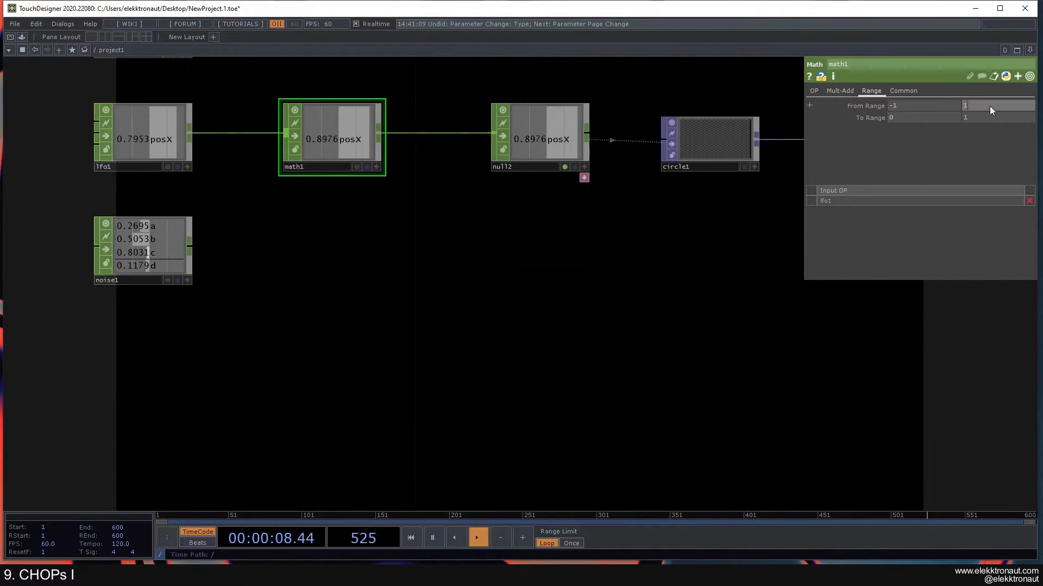
click(975, 116)
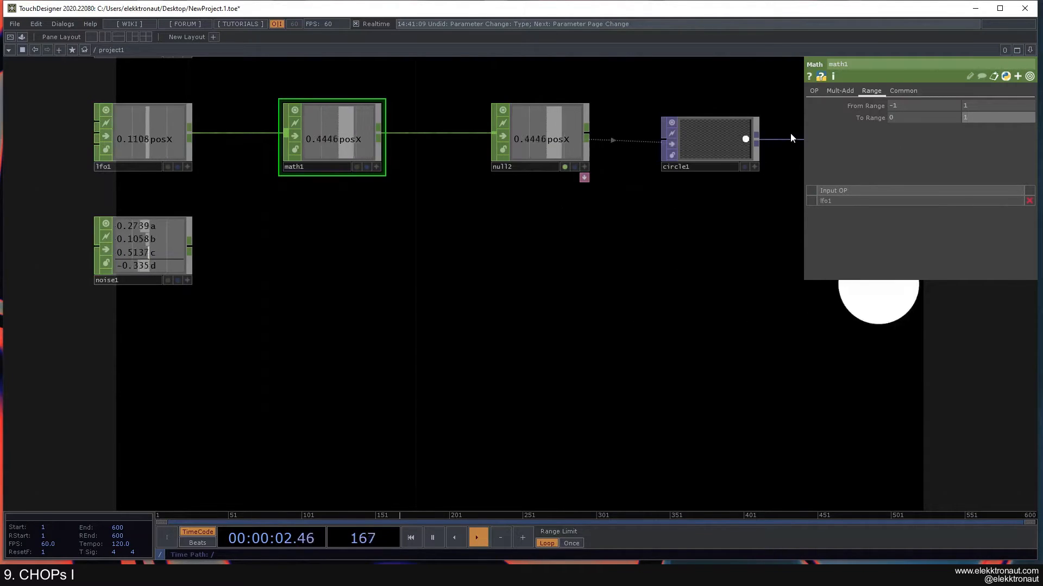
click(895, 116)
text(-.4)
key(Tab)
text(.4)
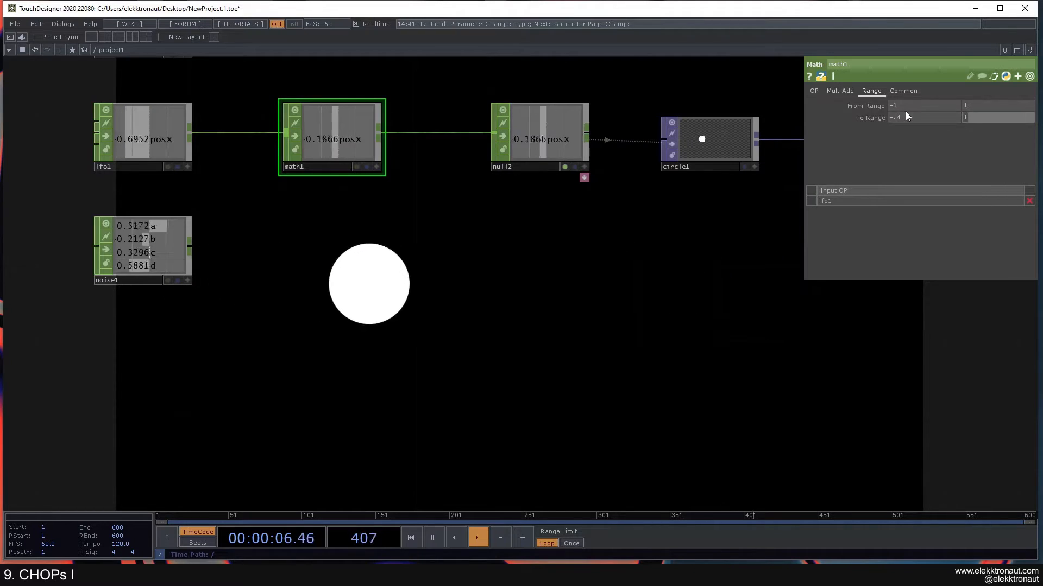
key(Return)
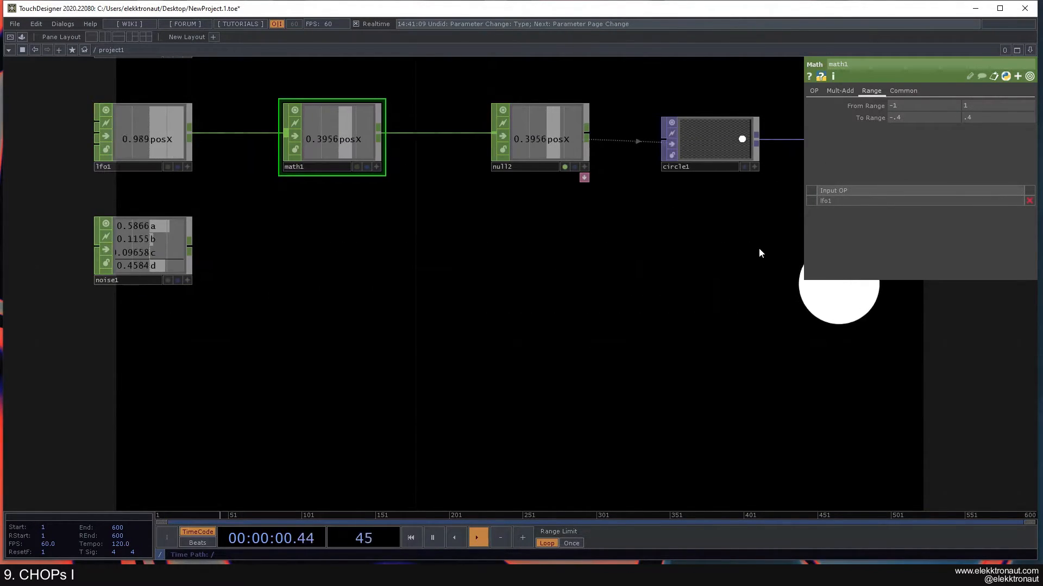
Fine-tune the Math CHOP's To Range through -.42 and .42 to -.44 and .44.
click(930, 116)
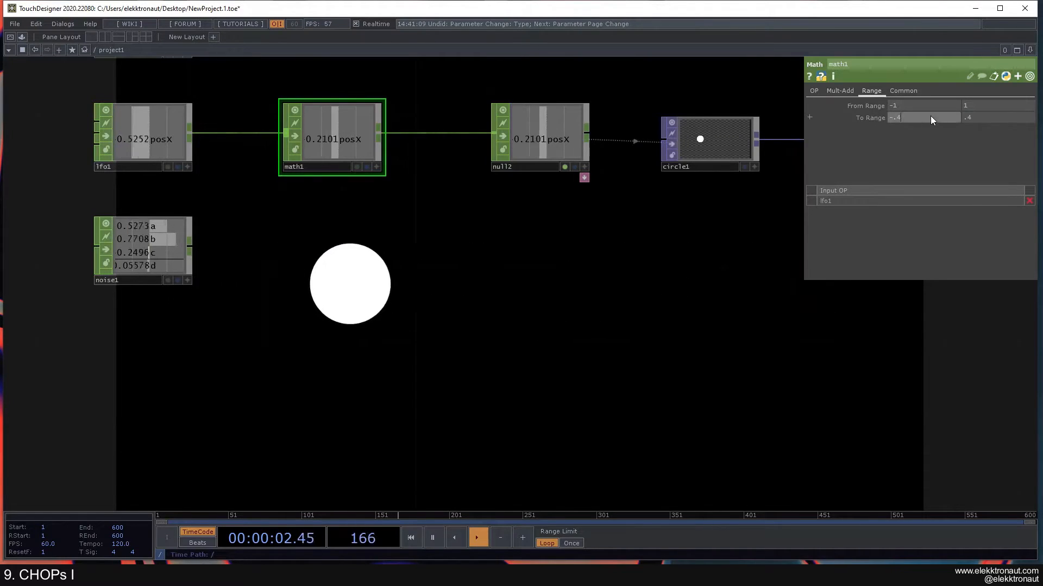
text(2)
click(977, 119)
text(2)
drag(735, 210, 727, 213)
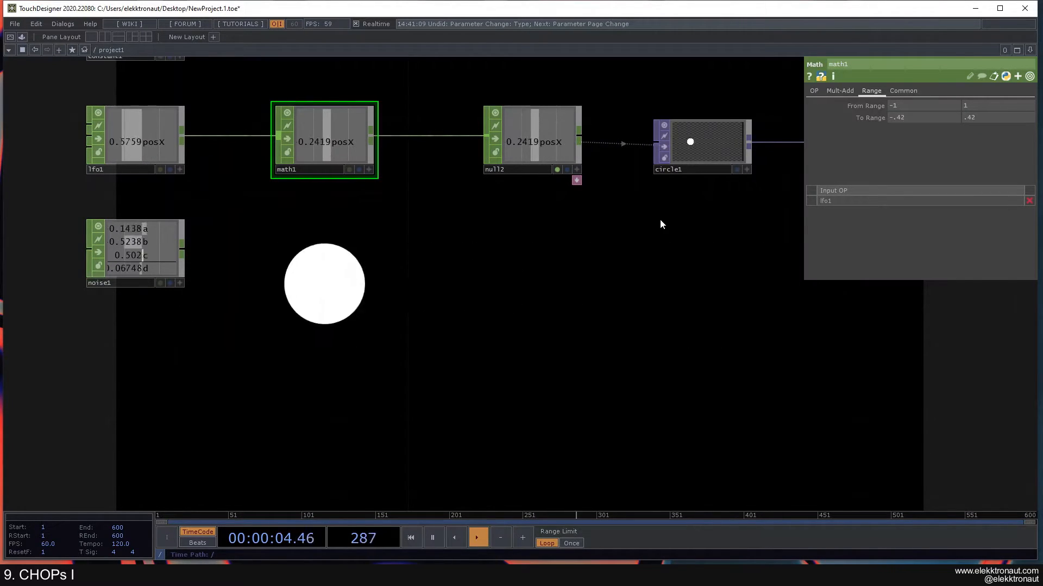
click(902, 116)
key(BackSpace)
text(4)
click(971, 118)
key(BackSpace)
text(4)
key(Return)
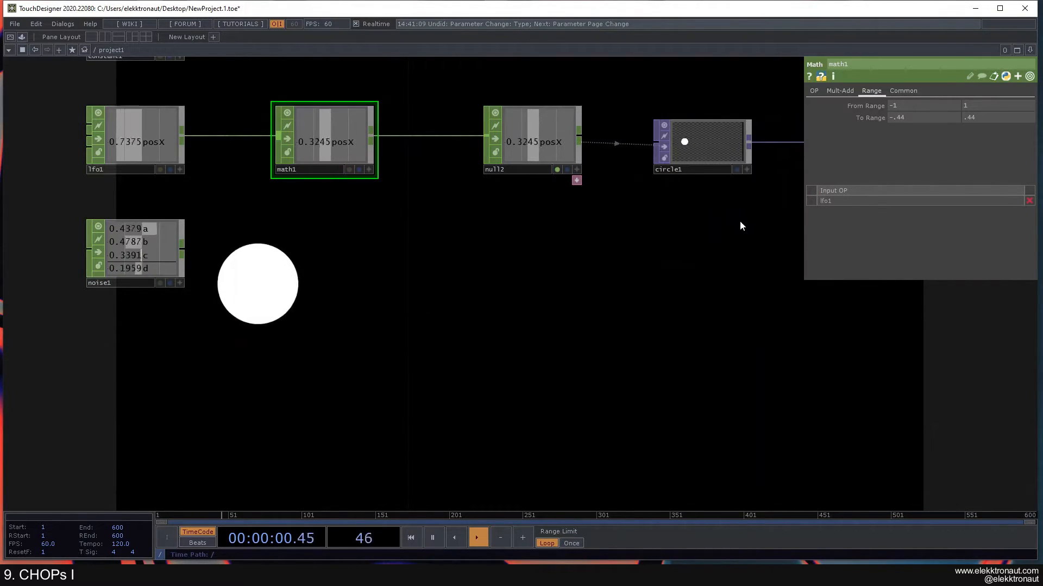
Show the Circle TOP's parameters and move the Null CHOP slightly closer to the Math CHOP.
middle_drag(586, 240, 523, 270)
drag(523, 270, 465, 319)
middle_drag(464, 318, 457, 259)
scroll(456, 259, up, 2)
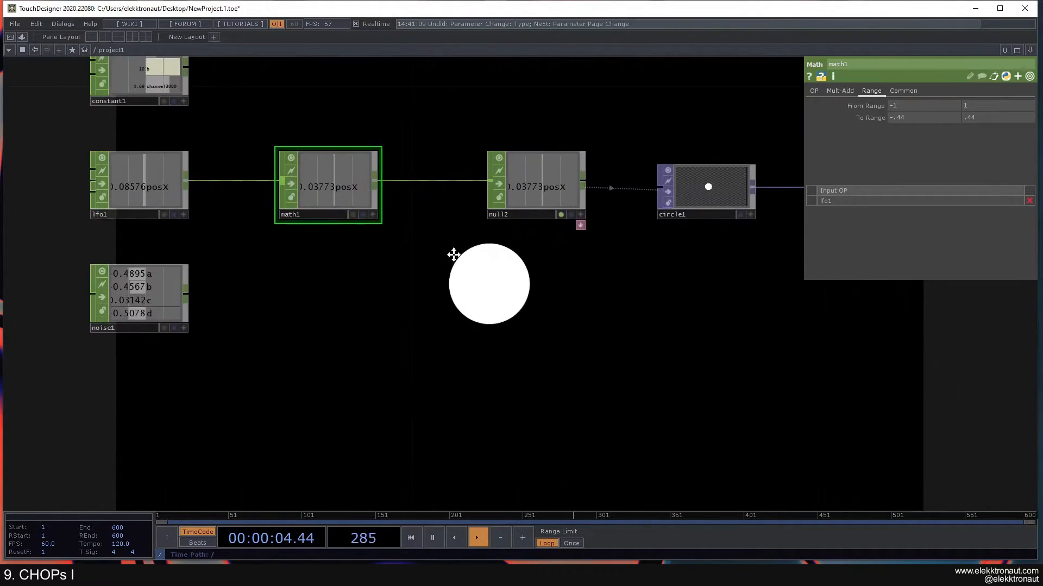
click(679, 179)
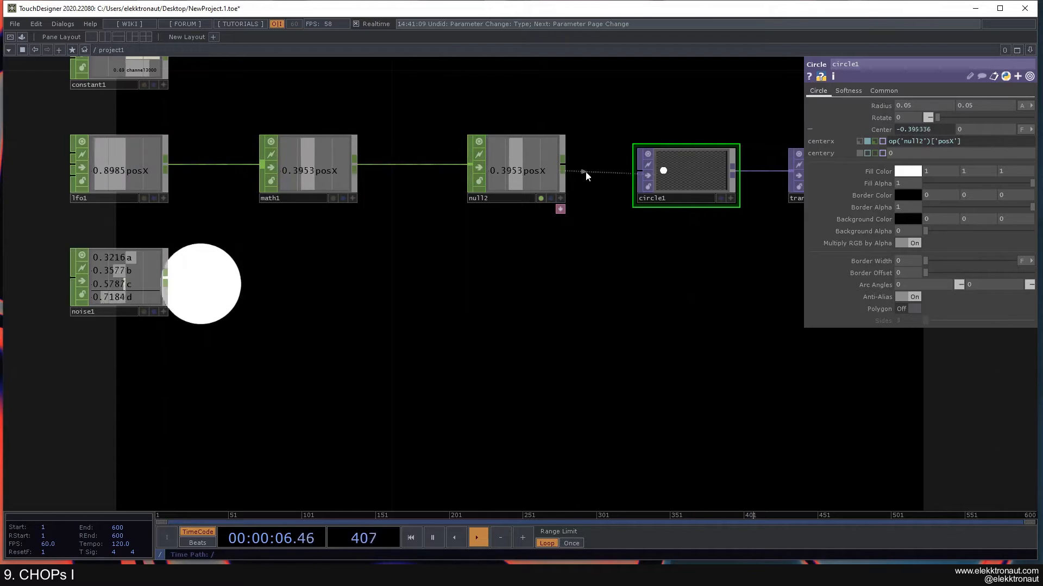
drag(535, 173, 509, 177)
Try -0.2 as the lower end of the Math CHOP's To Range and undo the change.
click(319, 175)
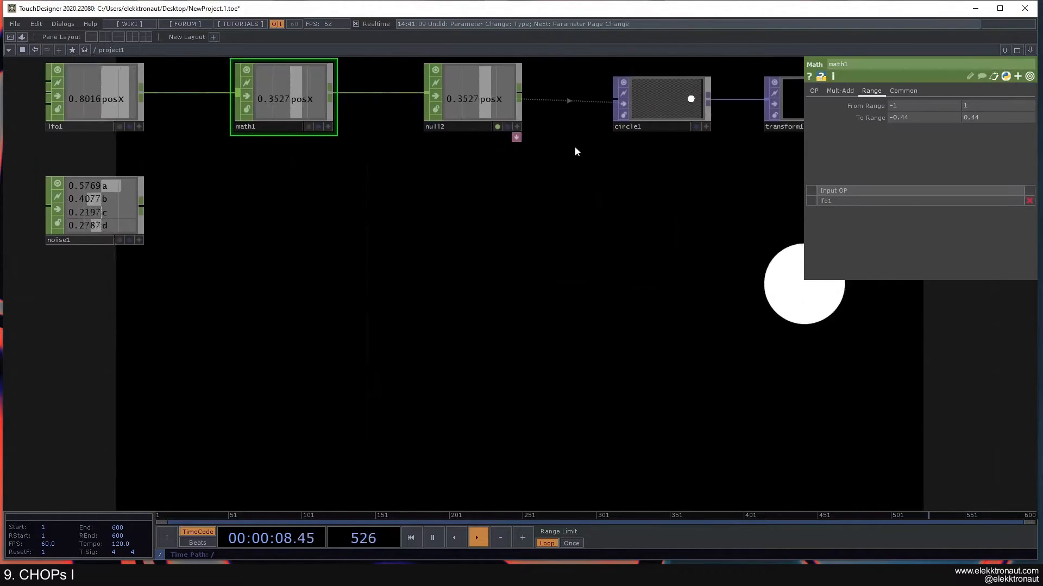
text(-0.2)
key(Return)
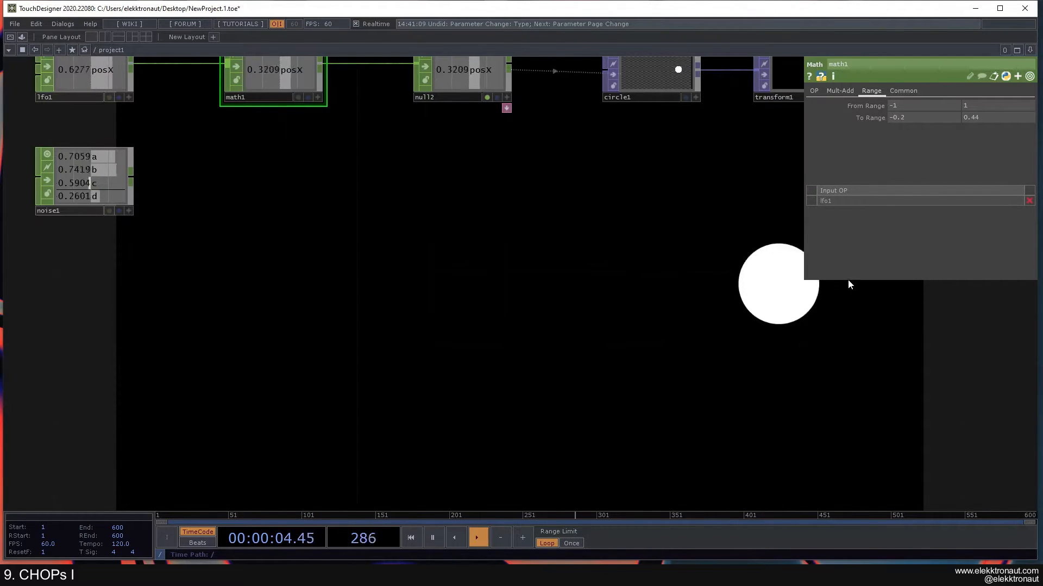
drag(691, 228, 708, 284)
scroll(649, 269, down, 3)
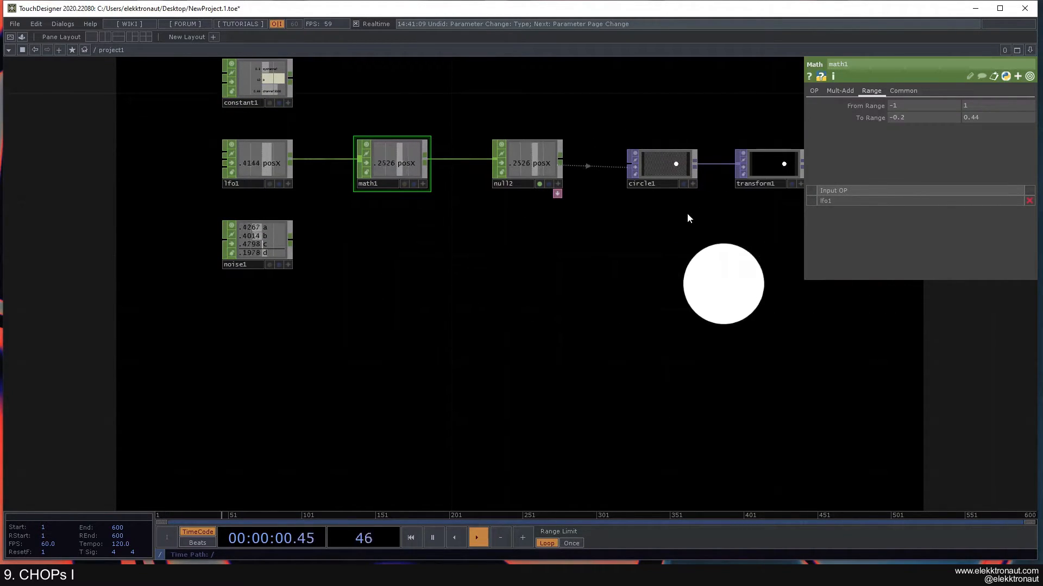
key(ctrl+z)
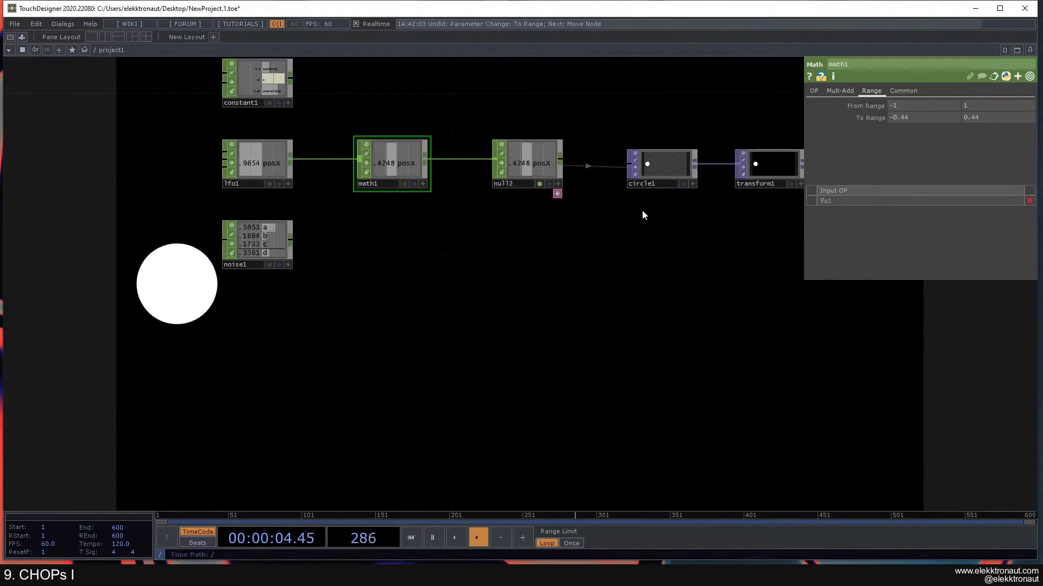
Move the Constant, LFO and Noise CHOPs together farther from the Math CHOP and show the LFO CHOP's parameters.
drag(576, 226, 546, 275)
right_drag(233, 274, 238, 132)
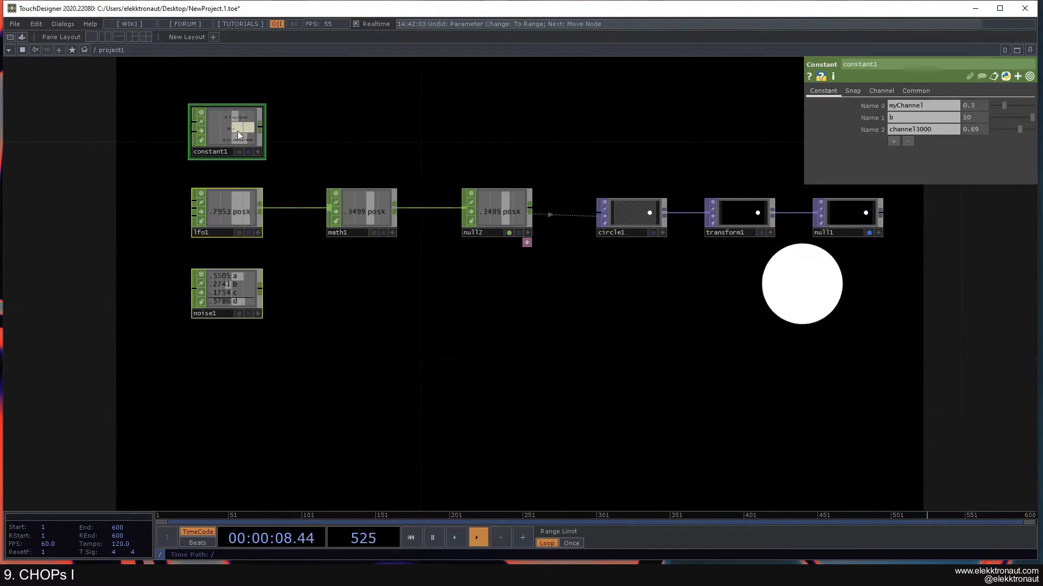
drag(238, 132, 182, 133)
drag(293, 196, 394, 226)
scroll(304, 240, up, 2)
click(306, 244)
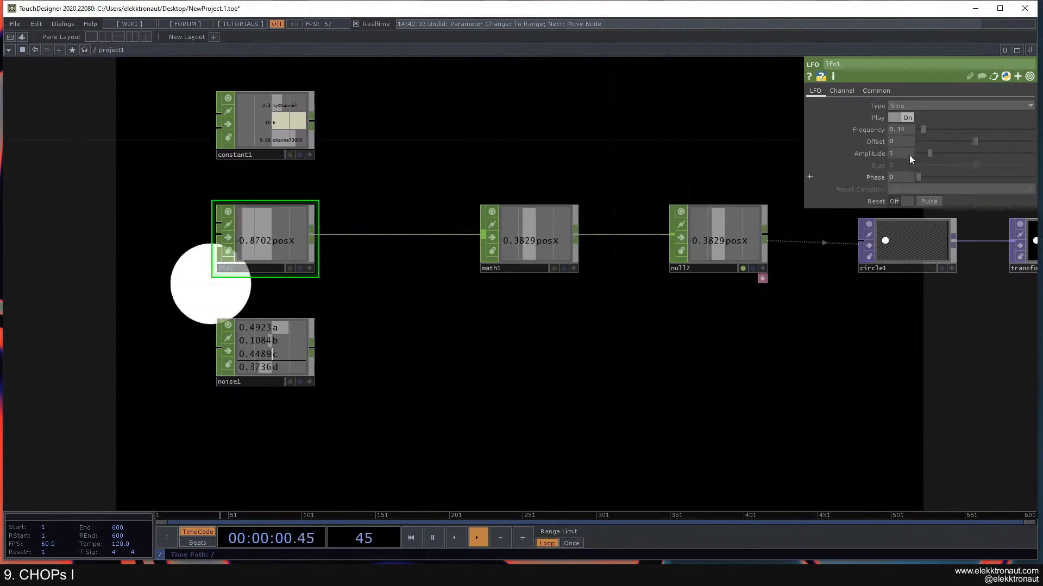
Add a second channel name to the LFO CHOP so its channels are posX and posY.
click(843, 91)
click(917, 106)
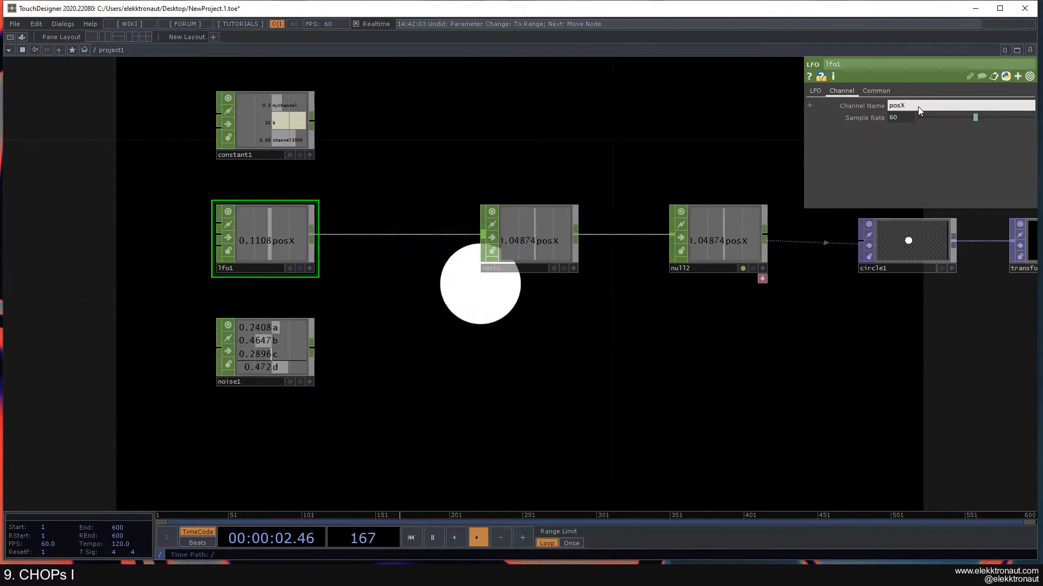
text(po)
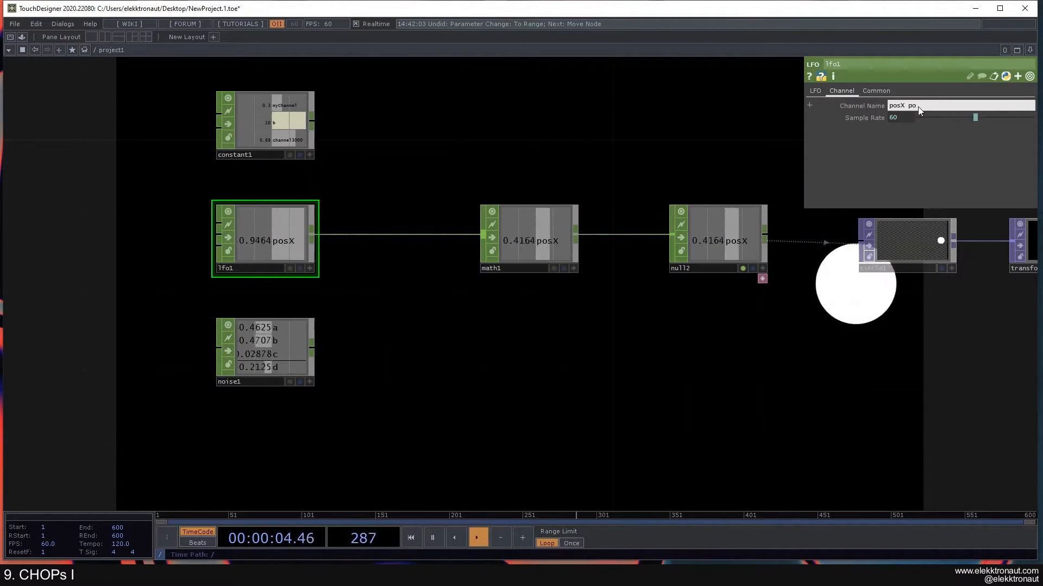
text(sY)
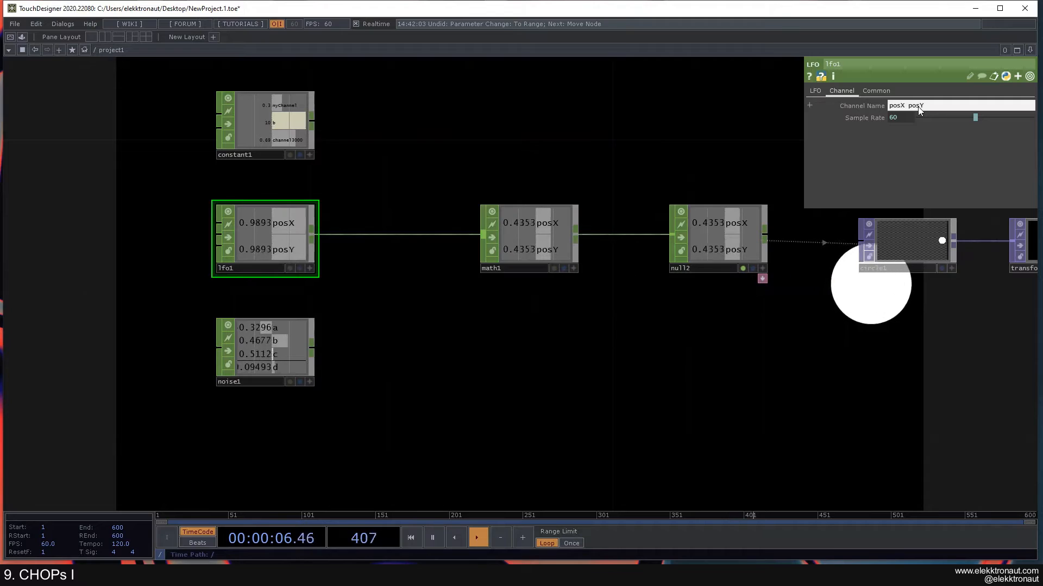
Insert a Select CHOP between the LFO and Math CHOPs and set its Channel Names to posX.
drag(405, 356, 307, 138)
right_drag(308, 139, 298, 130)
drag(290, 122, 215, 122)
drag(563, 184, 465, 157)
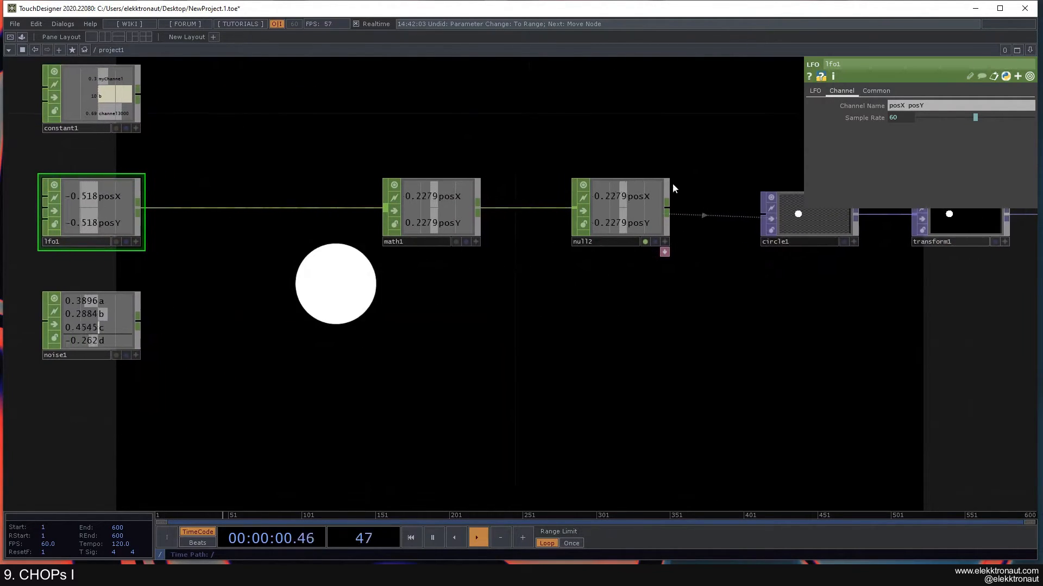
drag(725, 253, 673, 272)
click(585, 243)
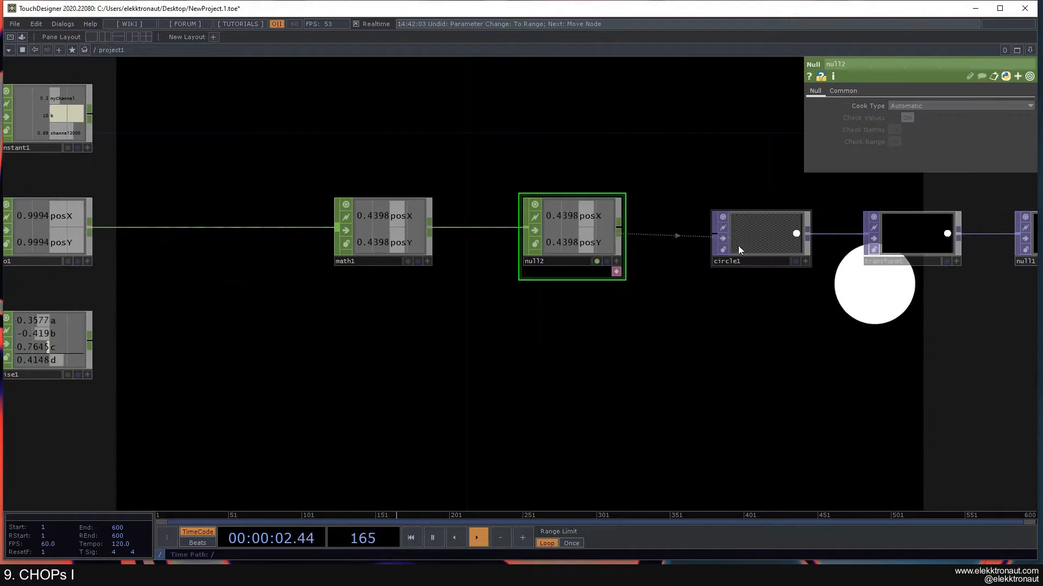
drag(538, 324, 587, 304)
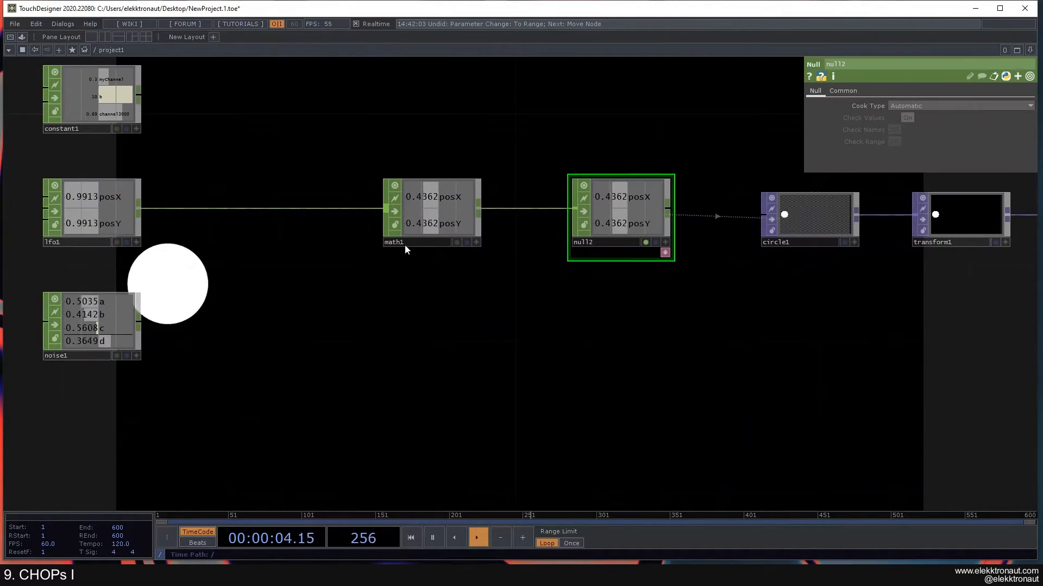
right_click(183, 209)
click(195, 200)
text(se)
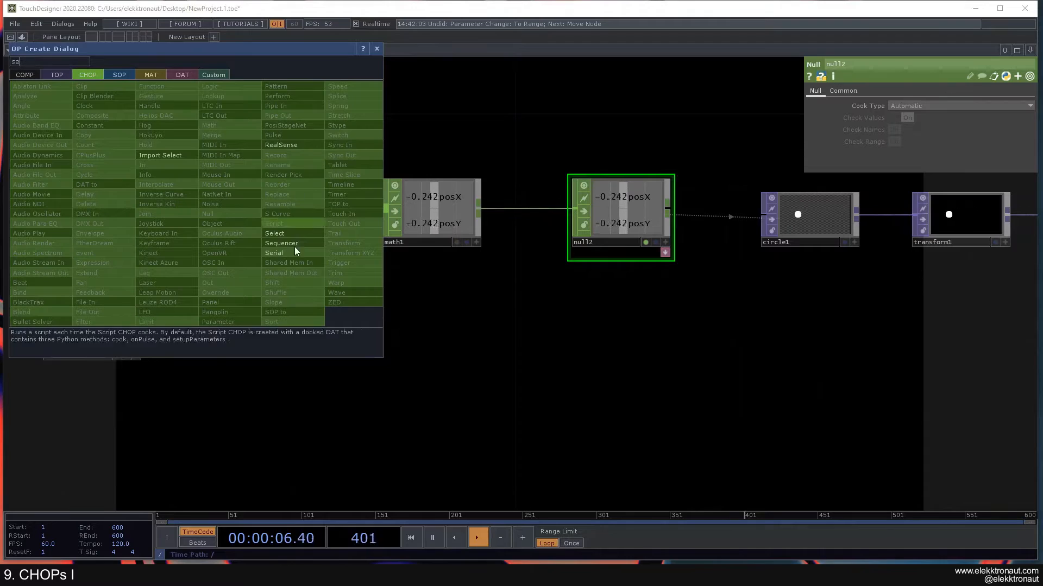
click(275, 234)
click(279, 217)
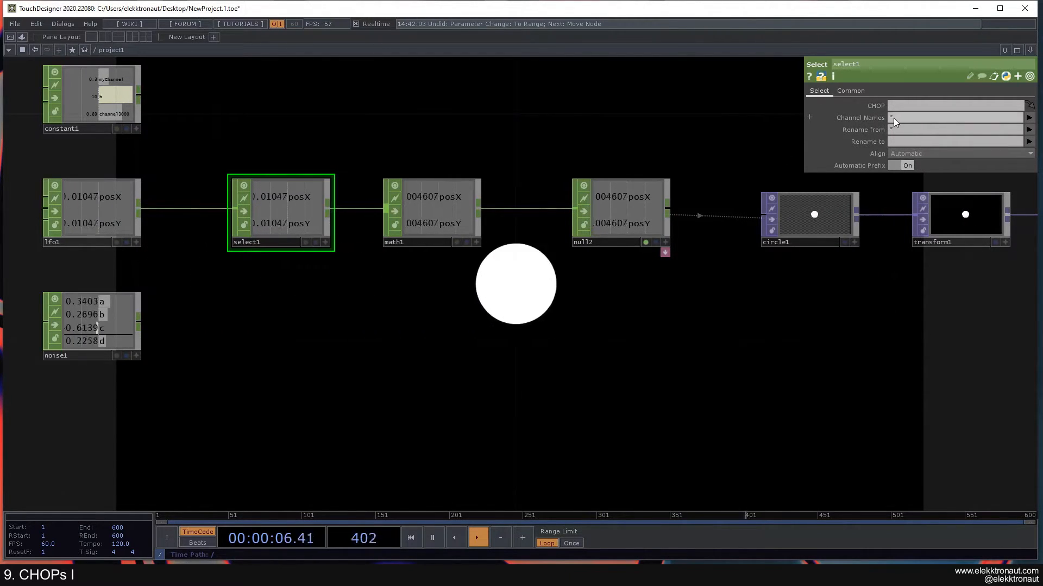
text(posX)
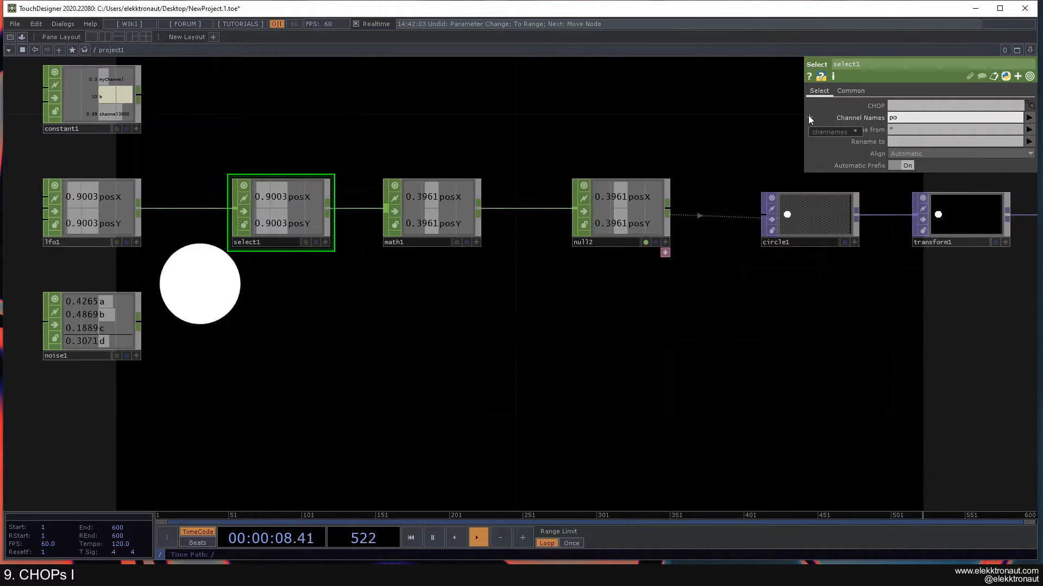
key(Return)
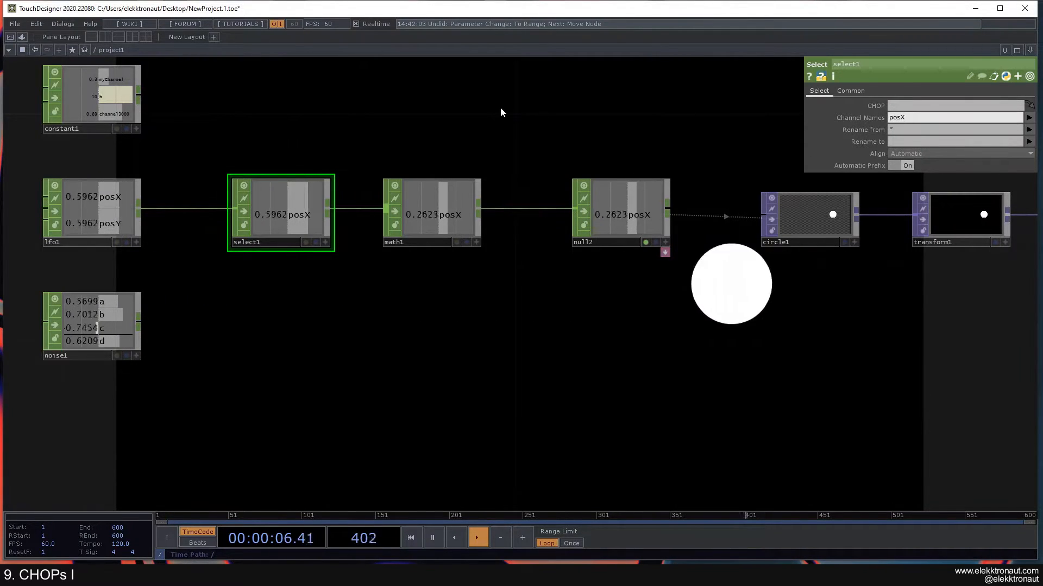
Duplicate the Select, Math and Null CHOPs as a second row below the originals and move the Noise CHOP farther down.
drag(359, 283, 412, 285)
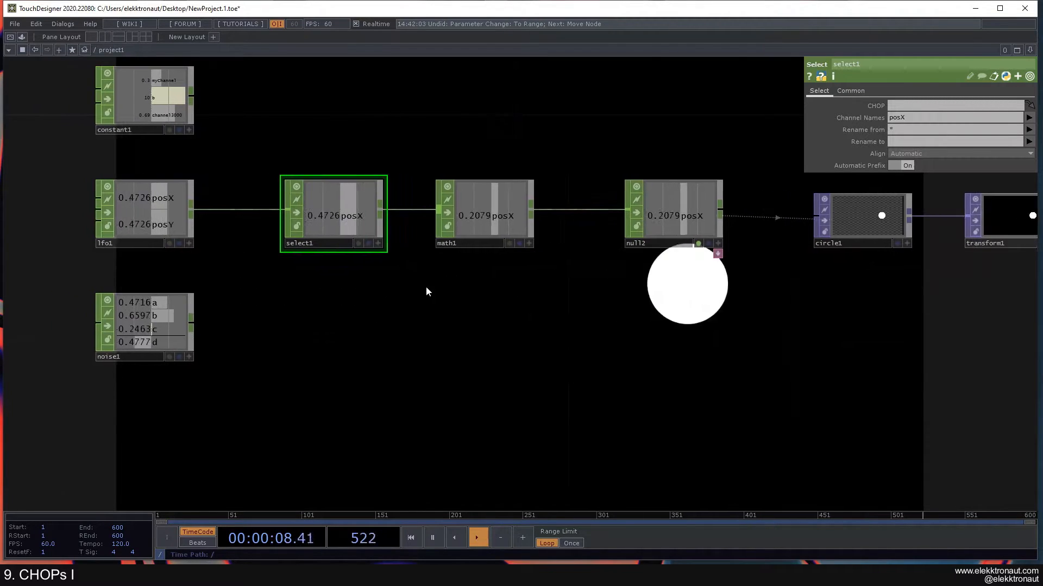
drag(505, 287, 481, 274)
right_drag(690, 276, 331, 200)
key(ctrl+c)
key(ctrl+v)
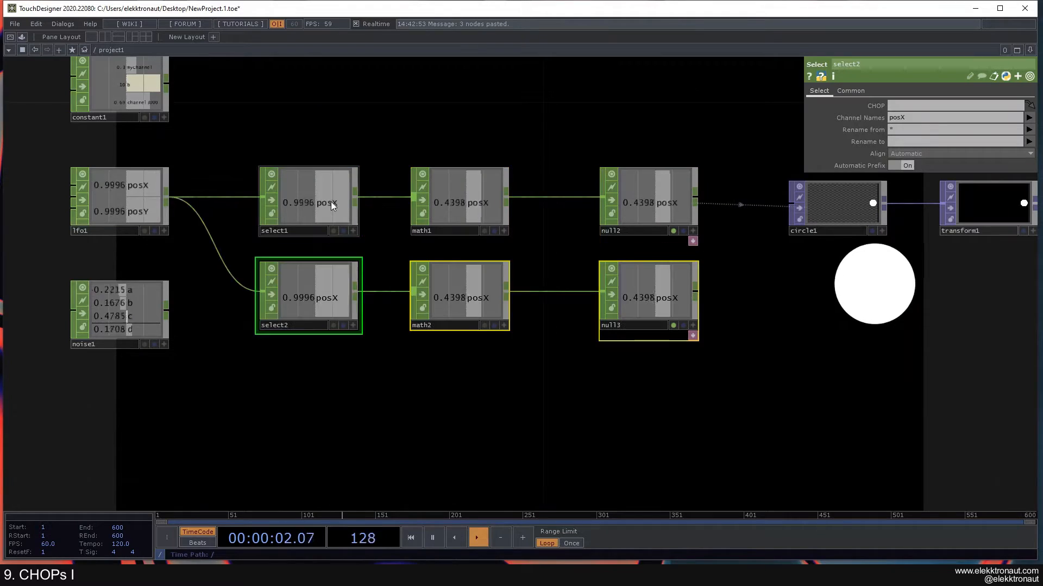
click(483, 363)
drag(142, 310, 140, 385)
Set the duplicated Math CHOP's To Range to -0.2 and 0.2.
drag(369, 388, 291, 374)
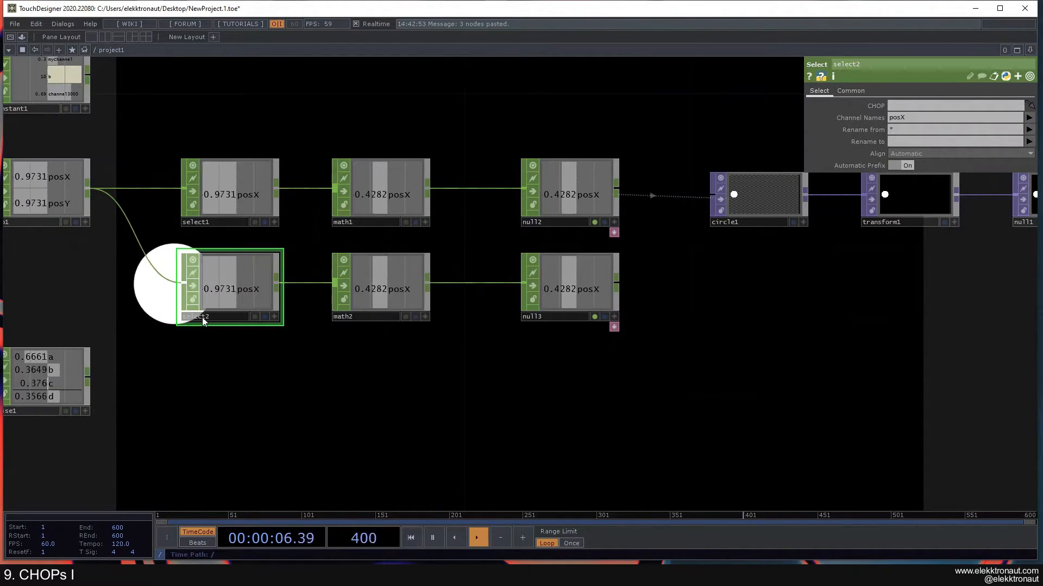
drag(672, 289, 591, 319)
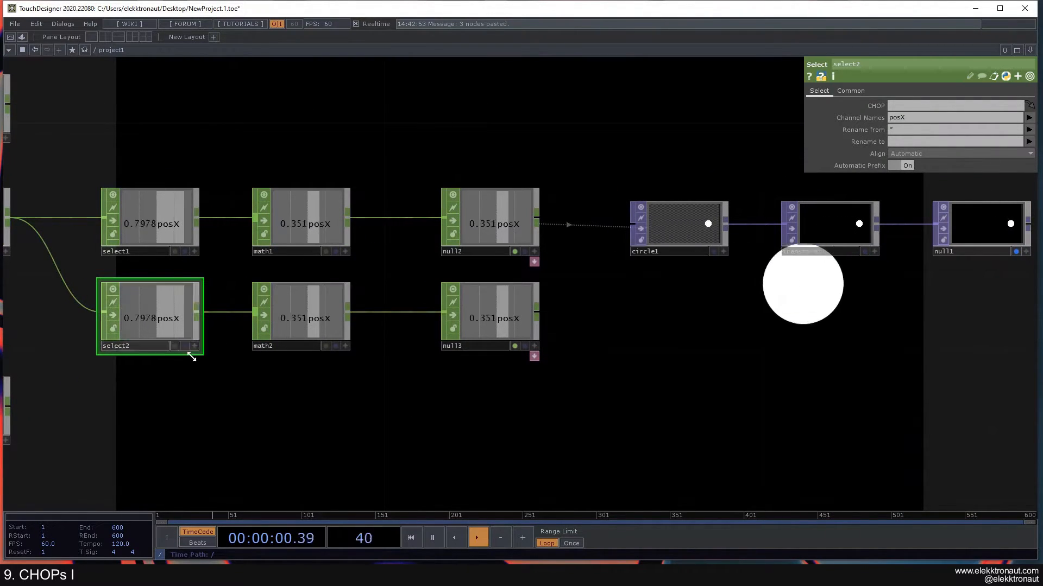
click(293, 323)
drag(911, 118, 901, 116)
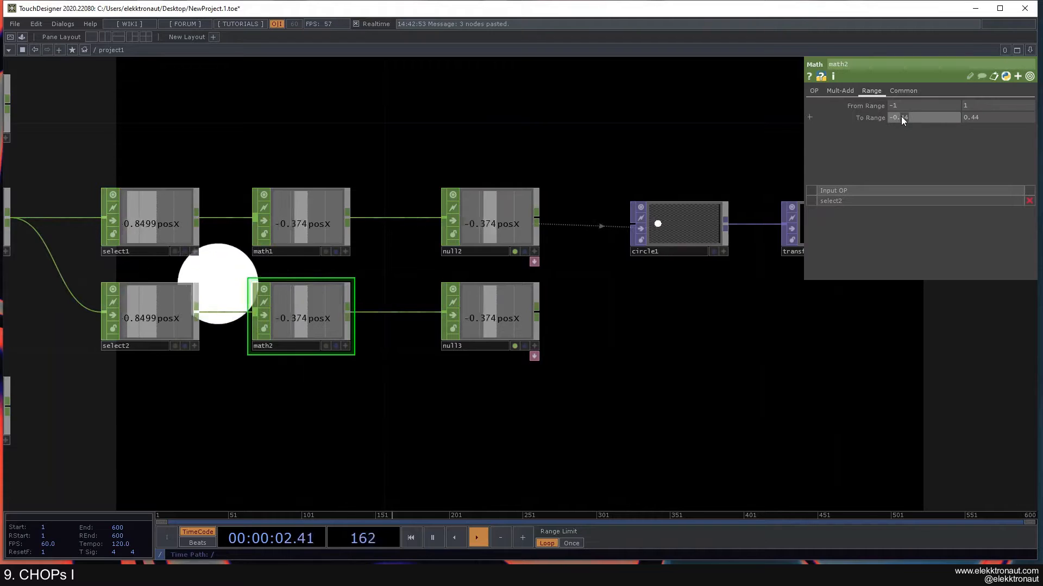
text(2)
drag(979, 118, 971, 116)
text(2)
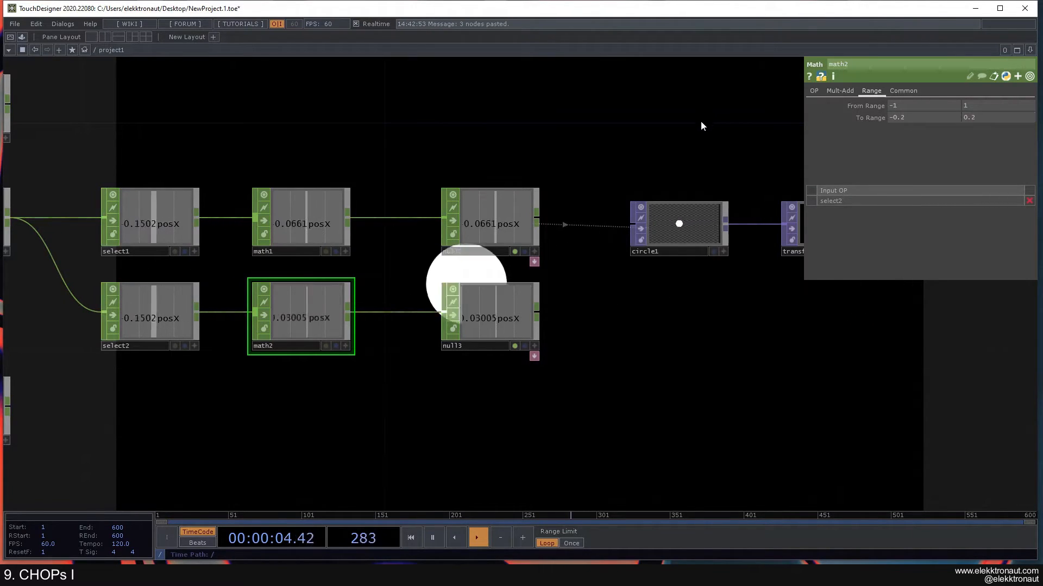
Reference the duplicated Null CHOP's posX channel in the Circle TOP's Center Y parameter.
click(686, 232)
drag(496, 323, 990, 129)
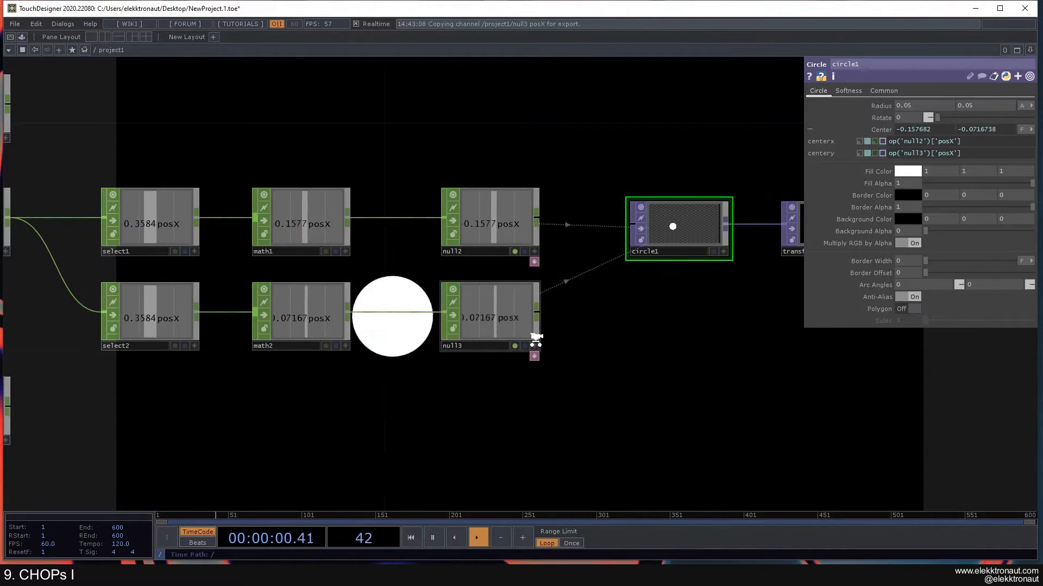
scroll(535, 340, down, 3)
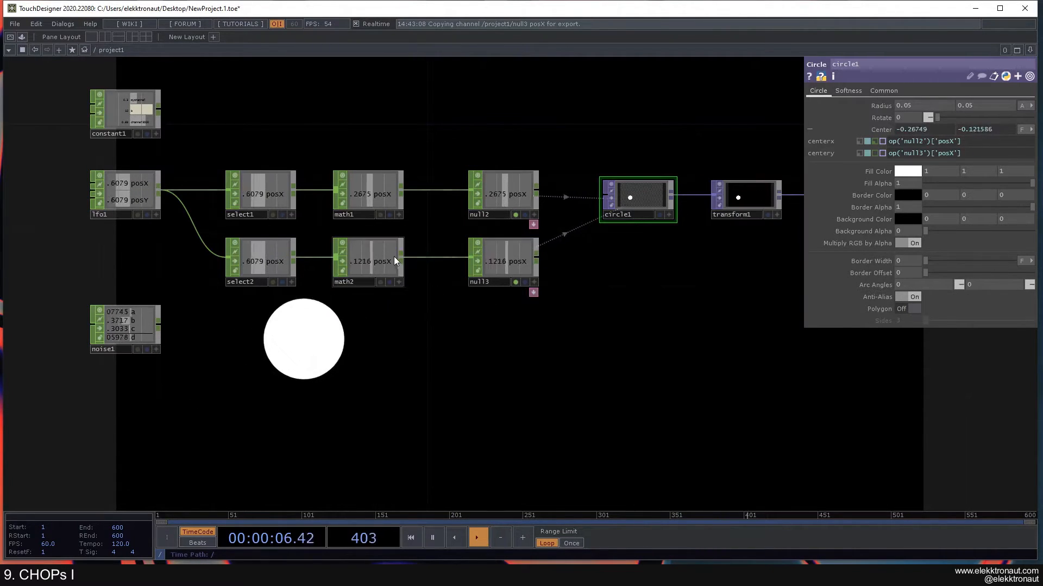
Set the duplicated Select CHOP's Channel Names to posY.
click(271, 267)
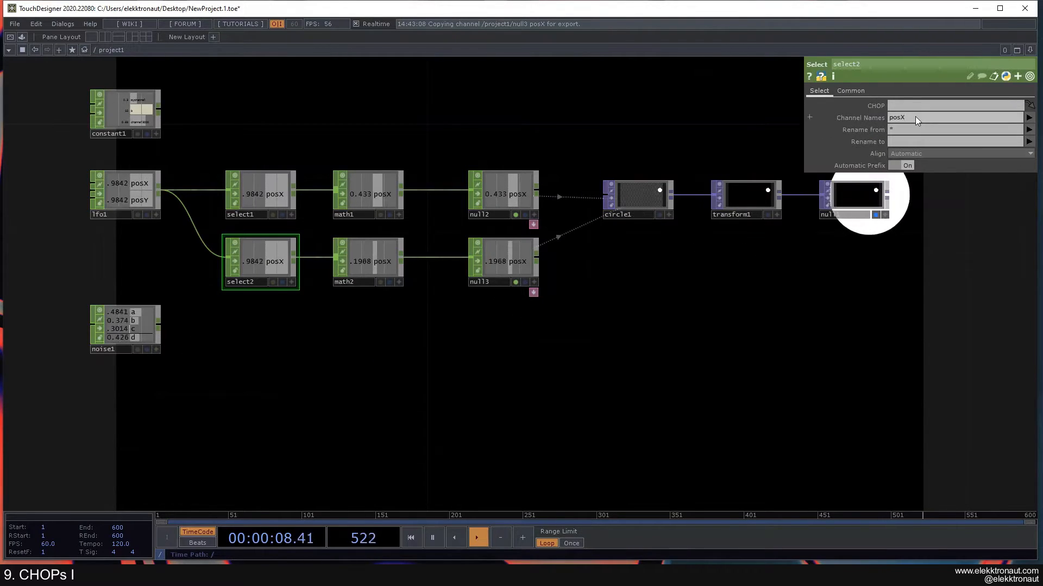
drag(917, 117, 902, 118)
text(Y)
click(601, 163)
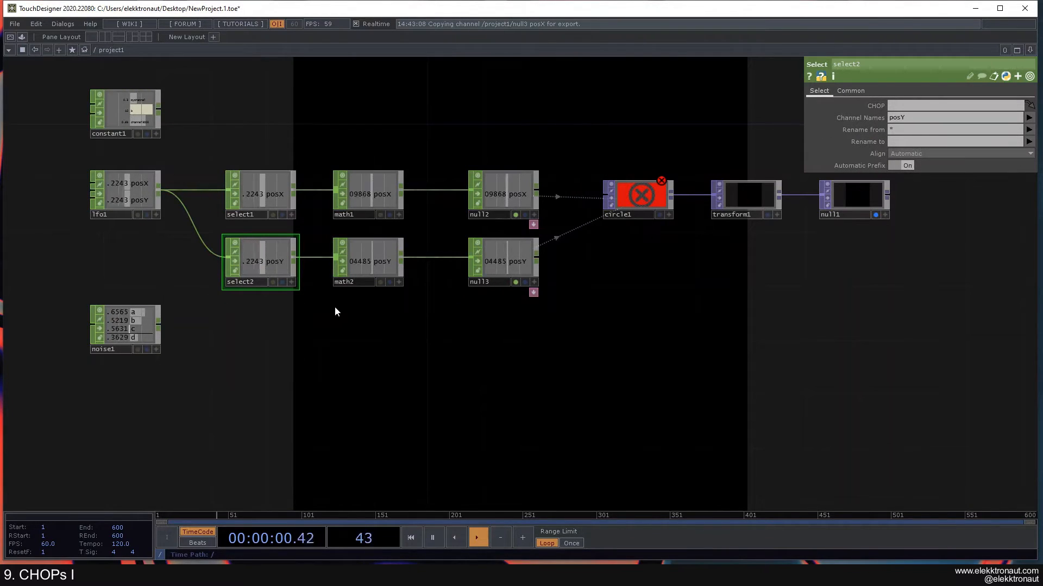
Repair the Circle TOP's Center Y expression so it references the duplicated Null CHOP's posY channel.
click(649, 188)
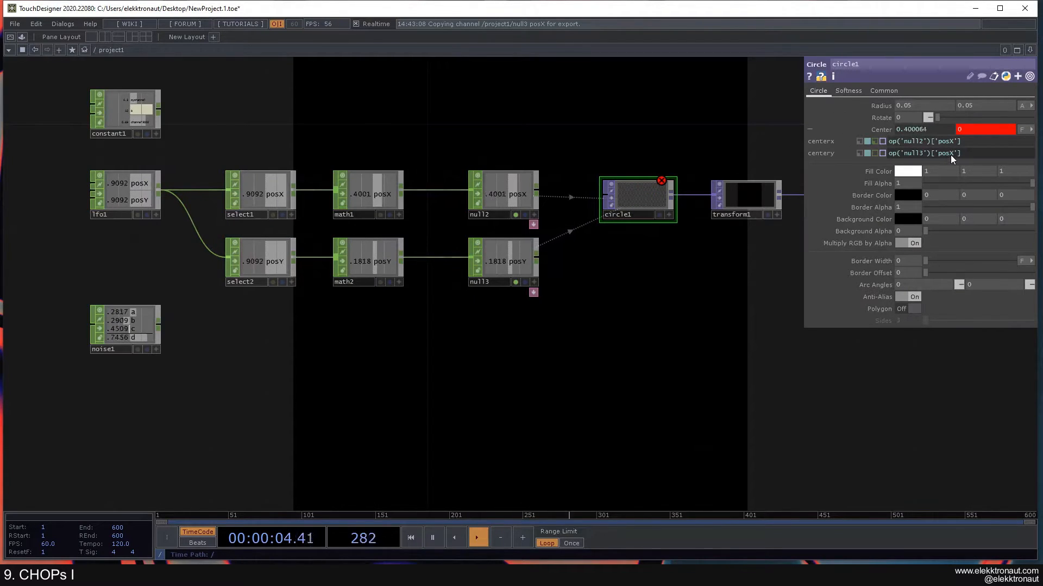
drag(954, 154, 950, 155)
text(Y)
key(Return)
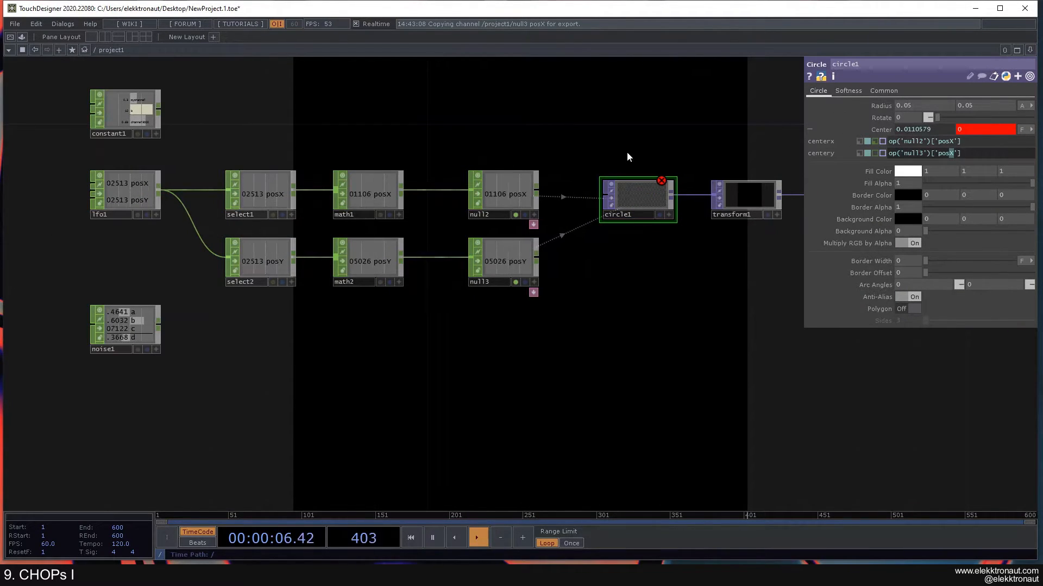
click(533, 279)
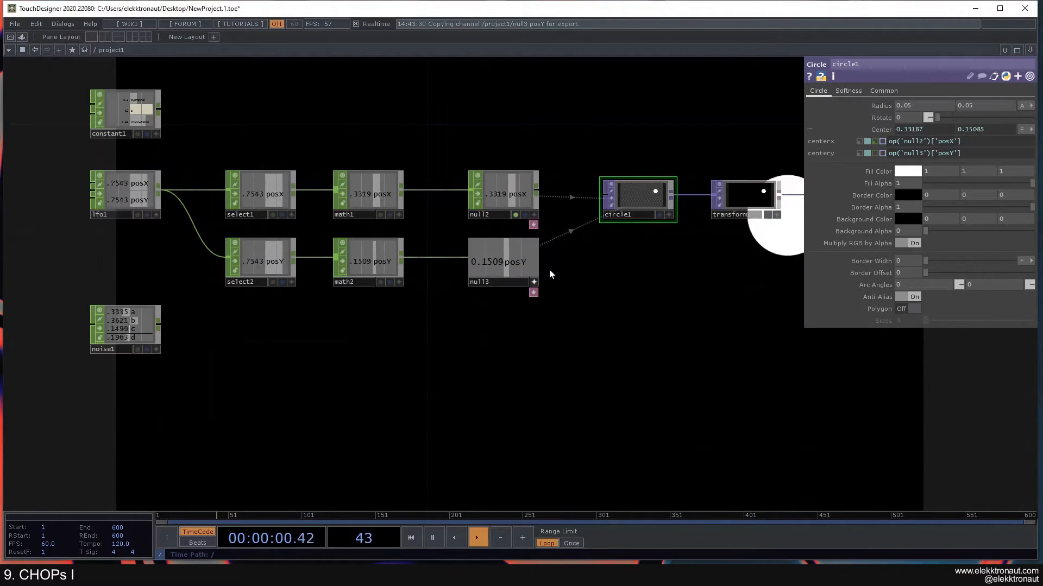
Add a Select CHOP connected to the Noise CHOP's output, in line with the Select CHOPs above.
scroll(554, 290, down, 3)
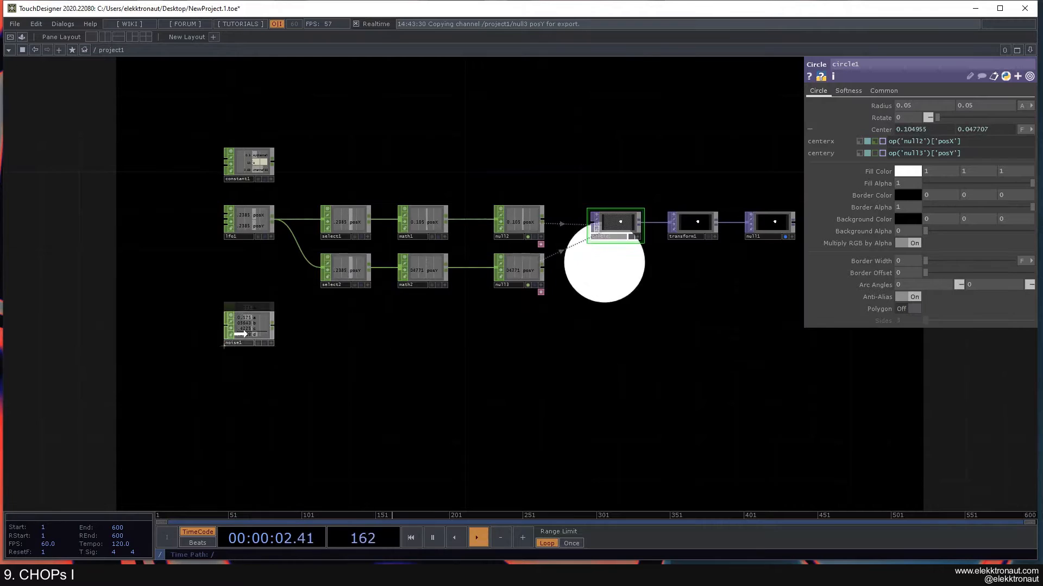
drag(407, 328, 399, 307)
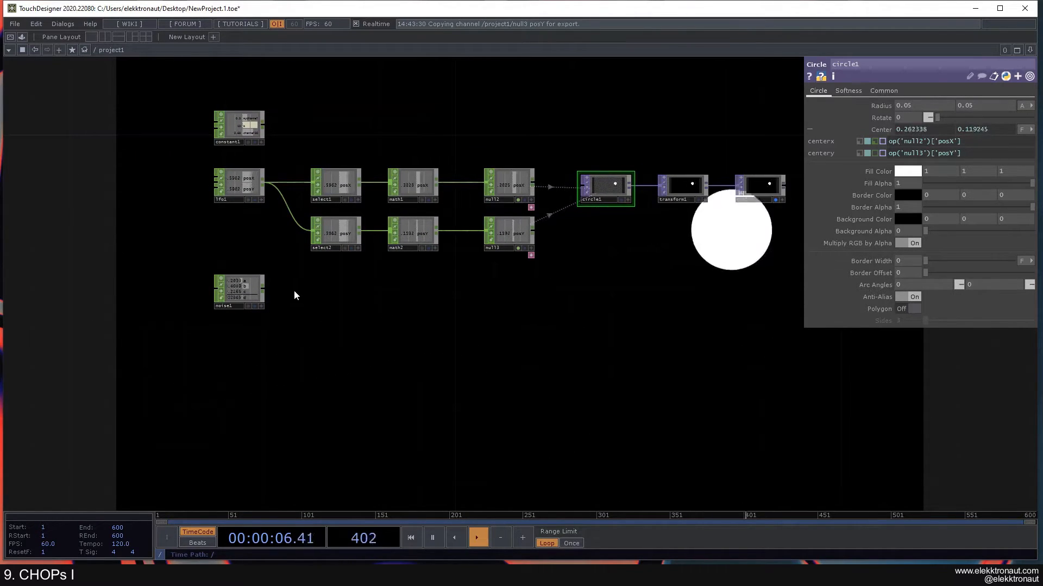
scroll(252, 341, up, 2)
click(243, 288)
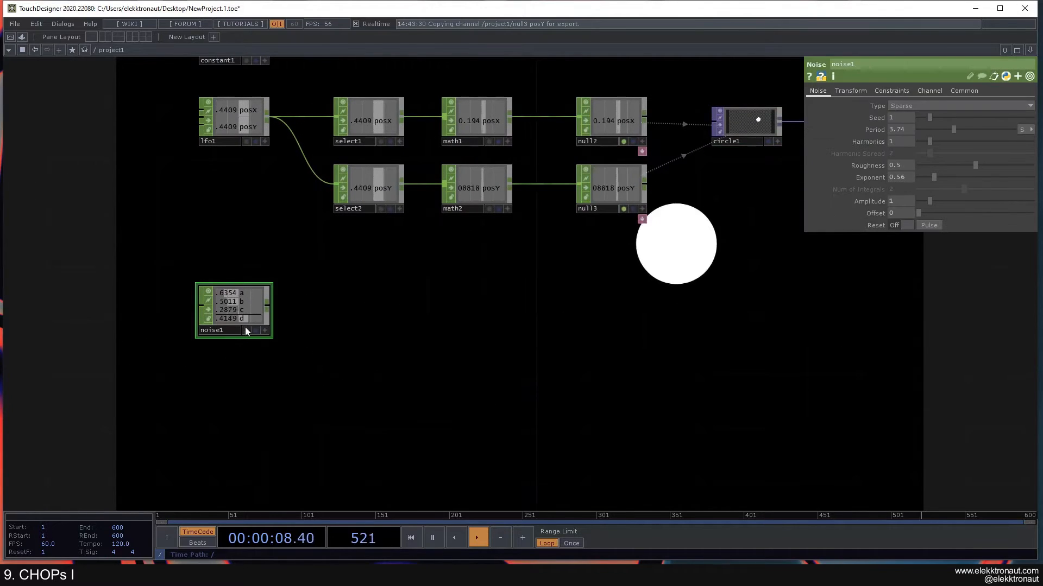
right_click(267, 309)
text(se)
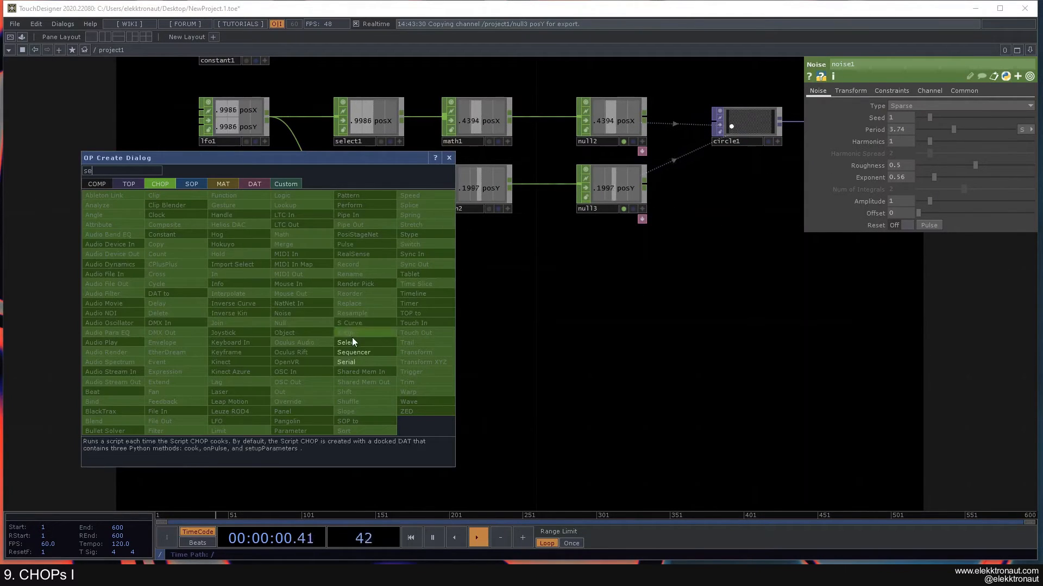
click(350, 342)
click(360, 311)
click(227, 308)
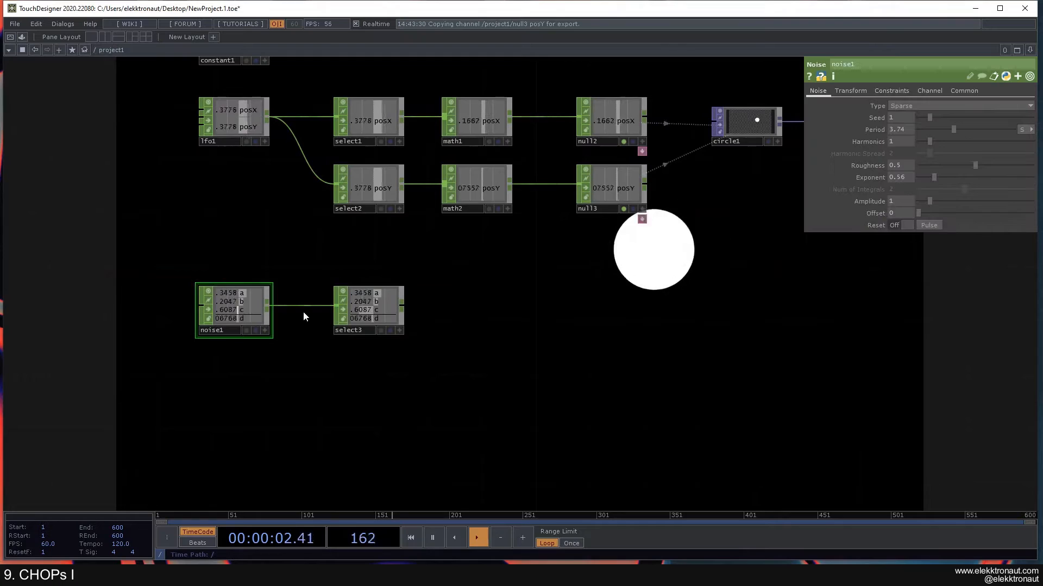
Select only channel a of the Noise CHOP in the new Select CHOP and rename it to size.
click(370, 310)
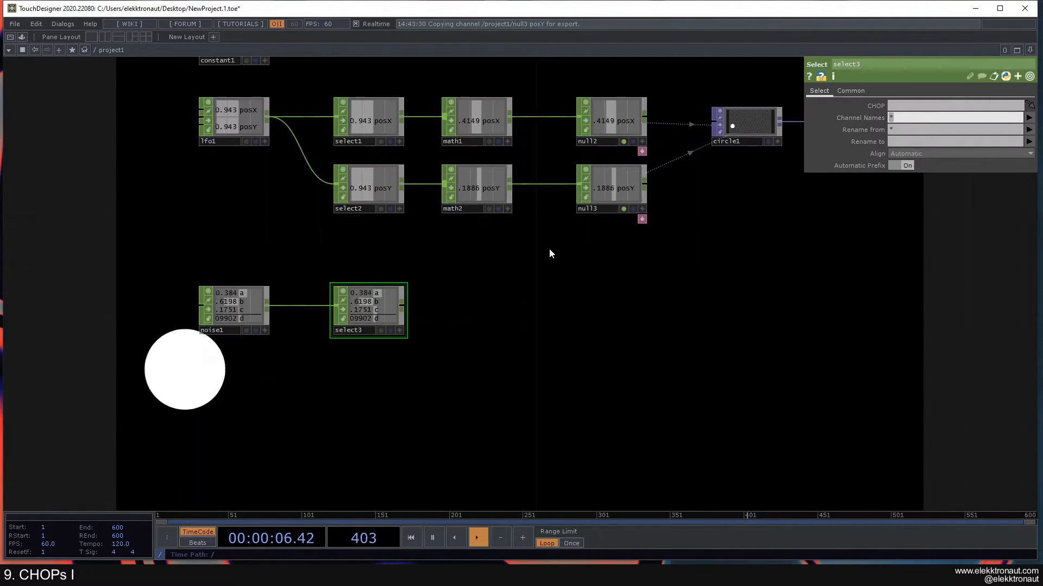
text(a)
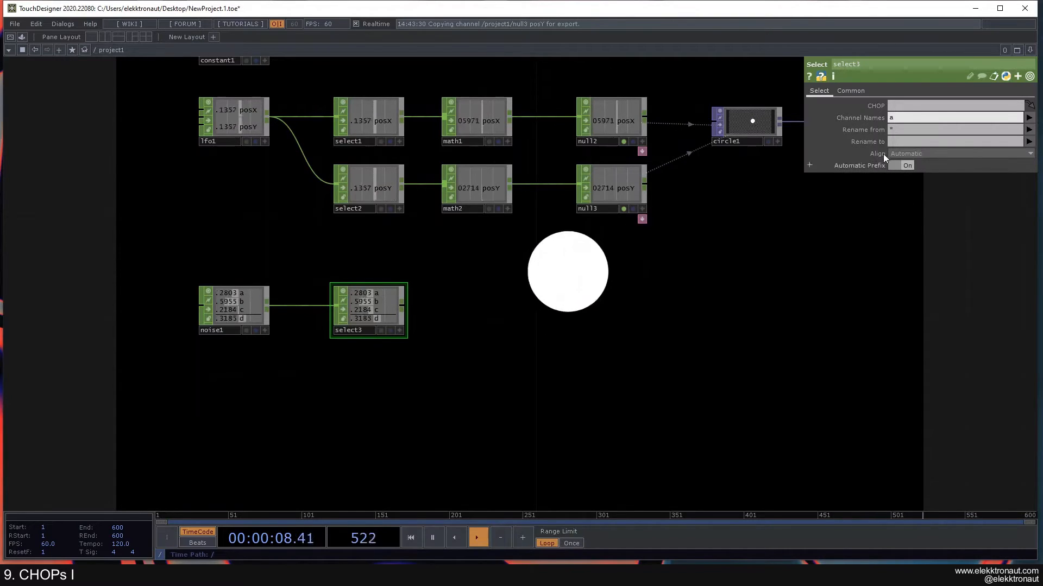
click(900, 142)
text(size)
key(Return)
Add a Math CHOP after the Noise chain's Select CHOP.
right_click(403, 304)
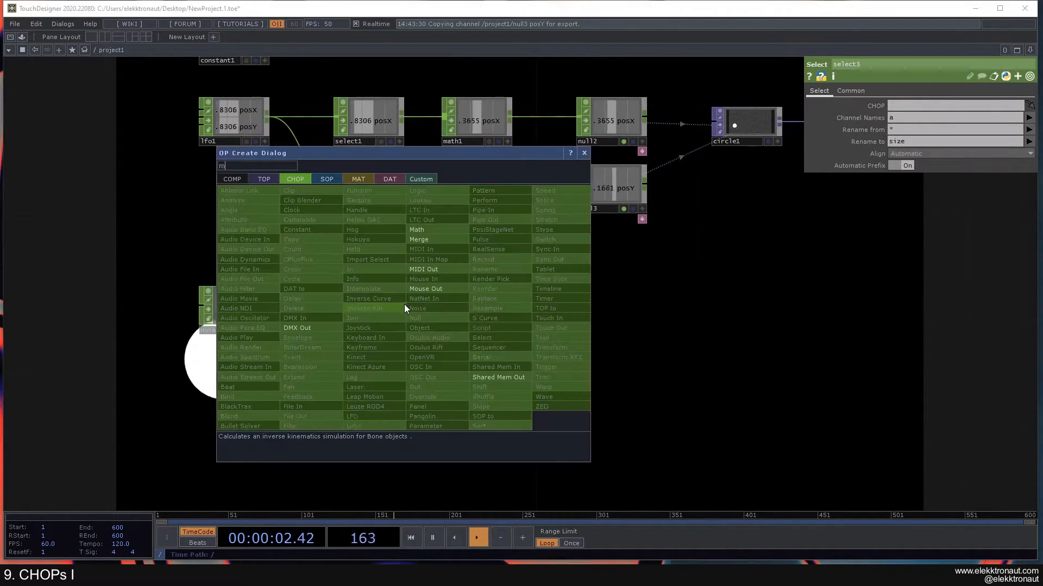
click(432, 232)
click(474, 314)
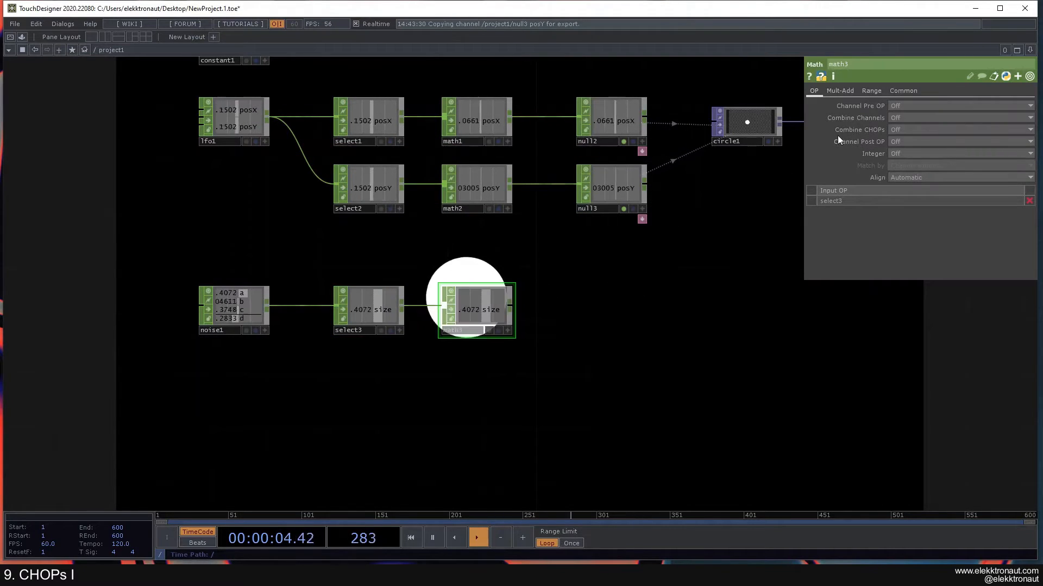
Remap the size channel in the new Math CHOP from the range -1 to 1 to the range .05 to .2.
click(872, 91)
click(950, 105)
text(-1)
key(Tab)
text(.05)
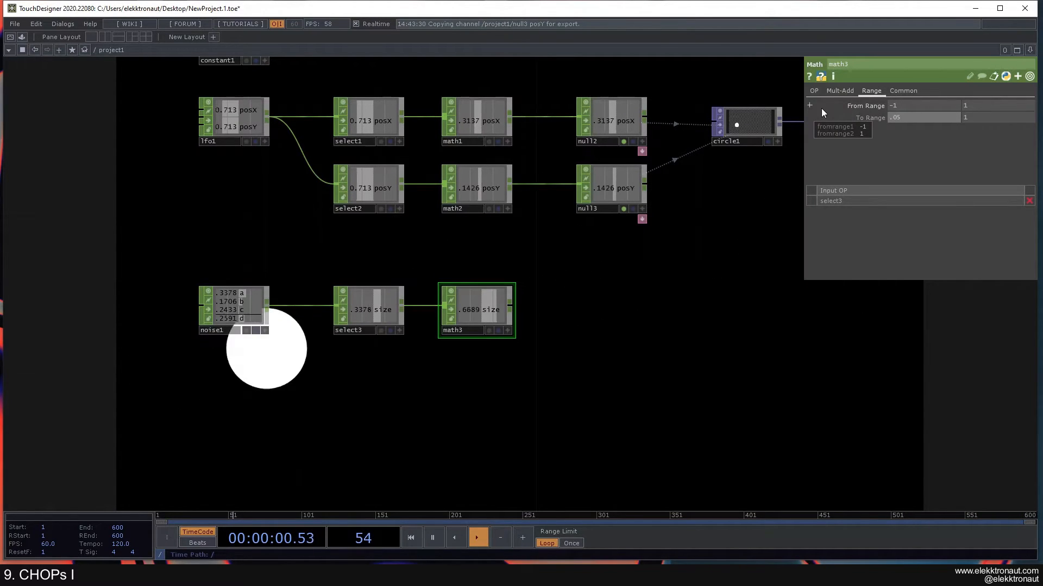
key(Tab)
text(.2)
Add a Null CHOP at the end of the size chain, below the other Null CHOPs.
drag(639, 319, 521, 371)
right_click(391, 357)
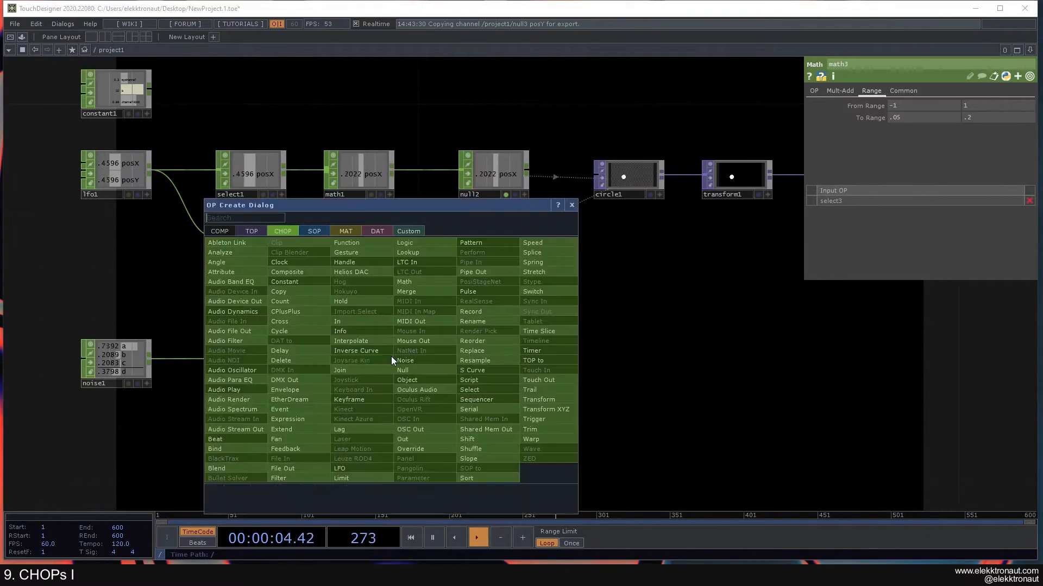
click(402, 369)
click(498, 363)
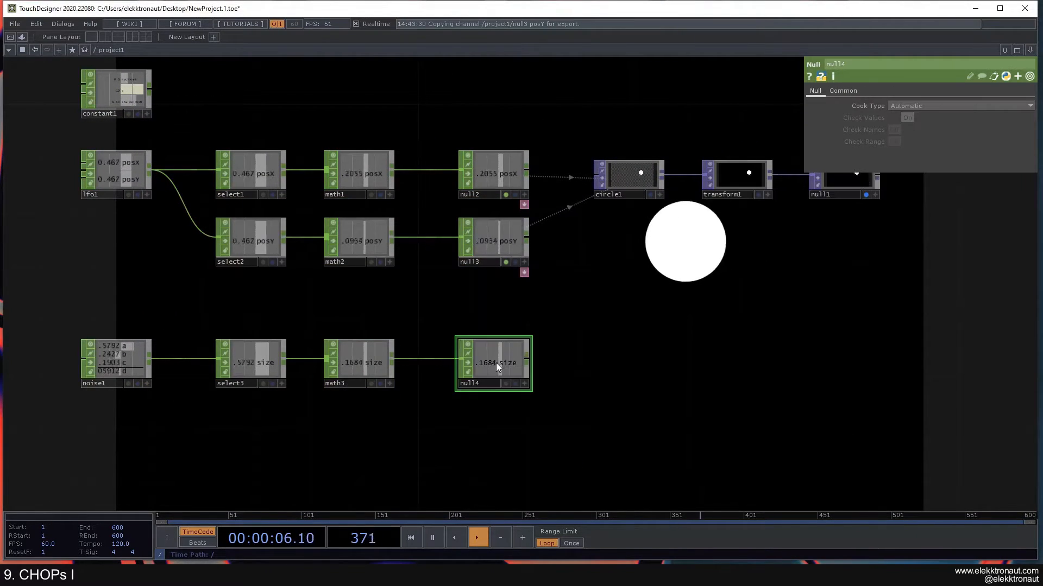
Drive both Radius values of the Circle TOP with the size channel of the Null CHOP ending the Noise chain.
click(649, 183)
click(524, 384)
drag(502, 364, 877, 107)
click(697, 230)
drag(487, 371, 926, 170)
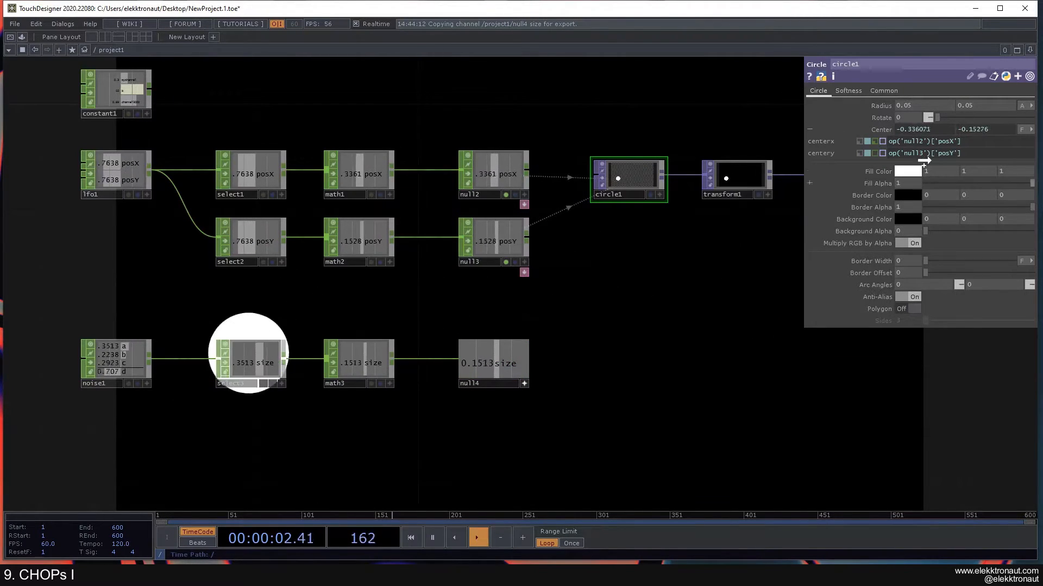
mouse_move(870, 105)
mouse_down()
mouse_move(866, 136)
mouse_move(871, 106)
mouse_up()
click(885, 110)
click(879, 131)
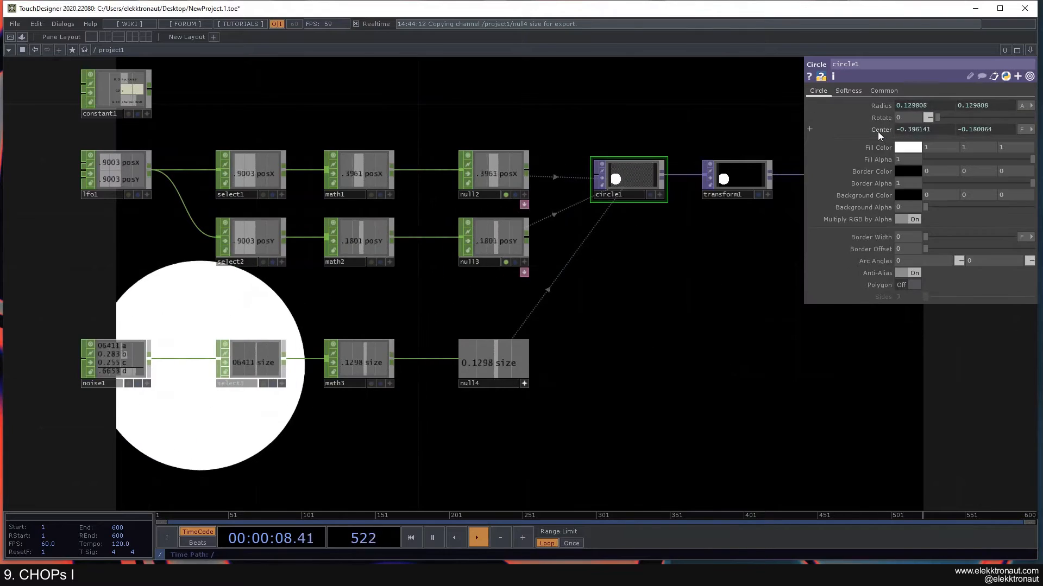
Try driving the Circle TOP's Fill Color with the size channel and undo it.
drag(871, 148, 873, 146)
click(875, 145)
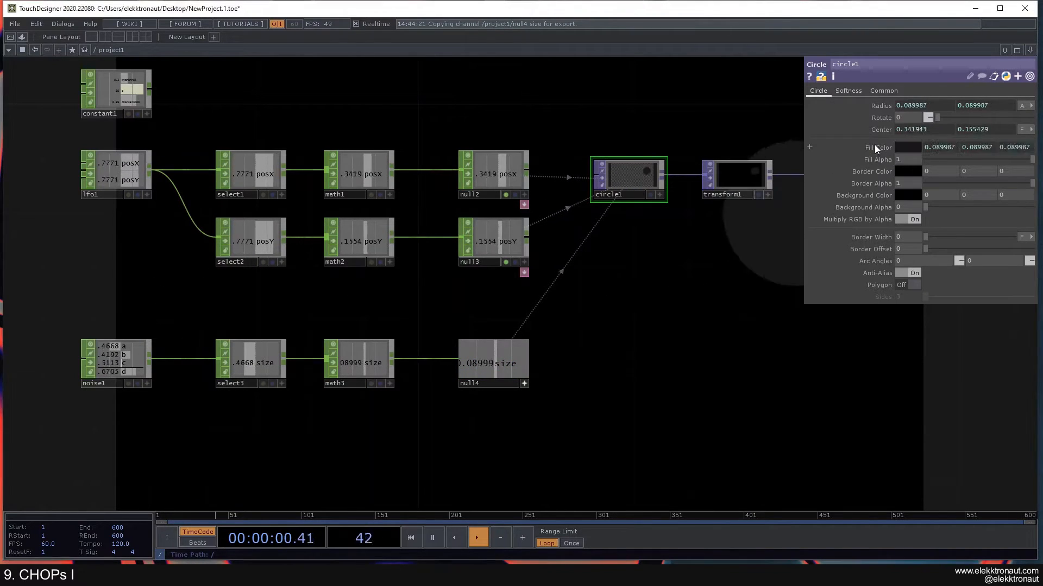
key(ctrl+z)
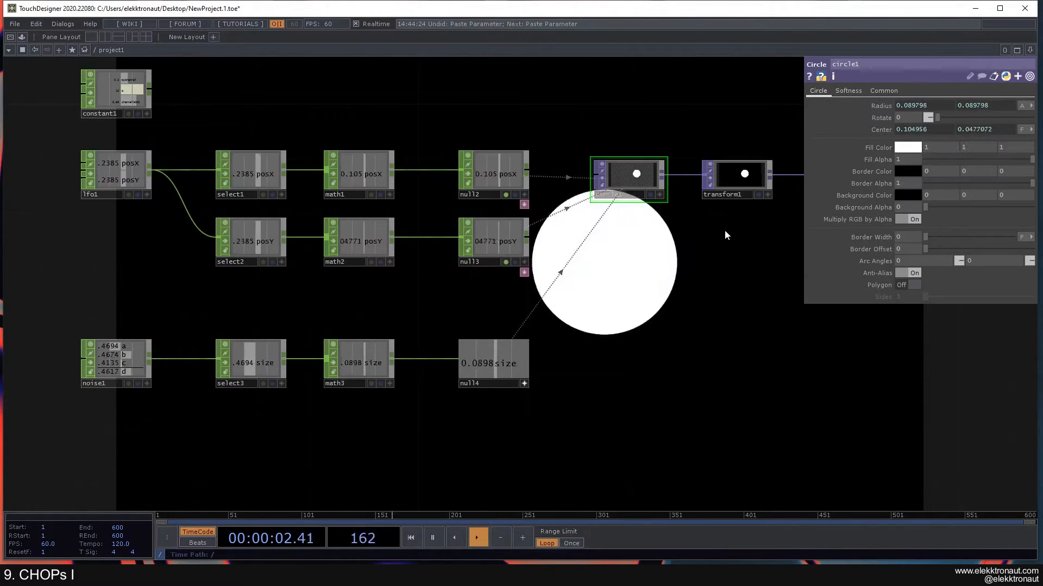
Set the To Range of the Math CHOP in the size chain to 0.01 and 0.1.
drag(654, 316, 612, 233)
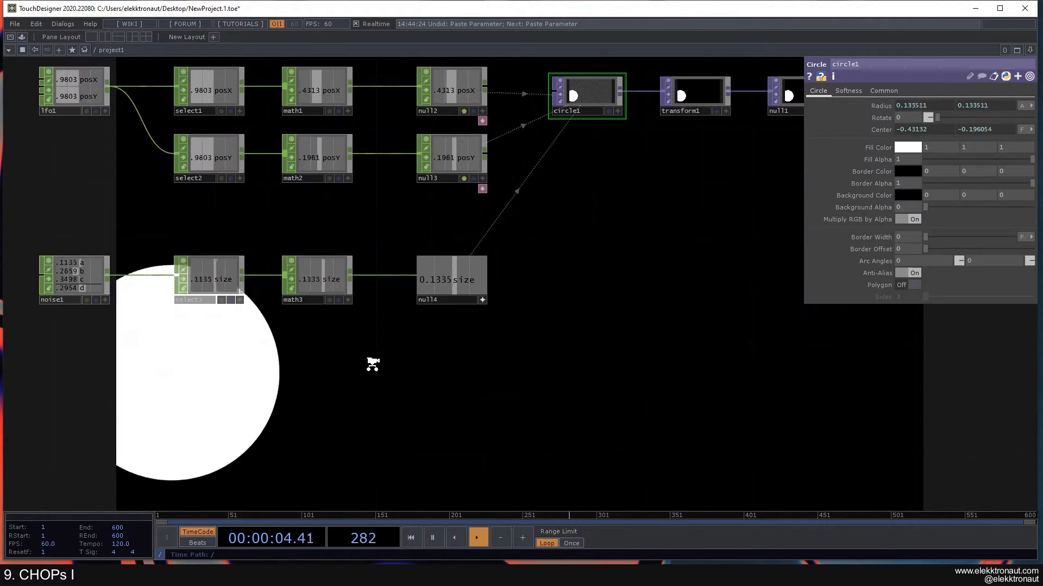
scroll(372, 363, down, 3)
click(336, 314)
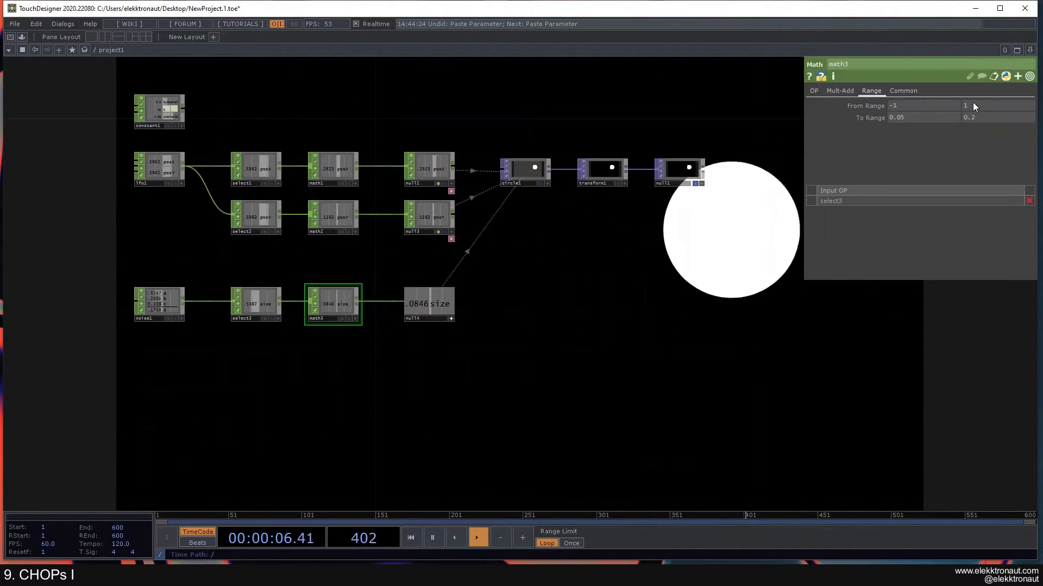
text(1)
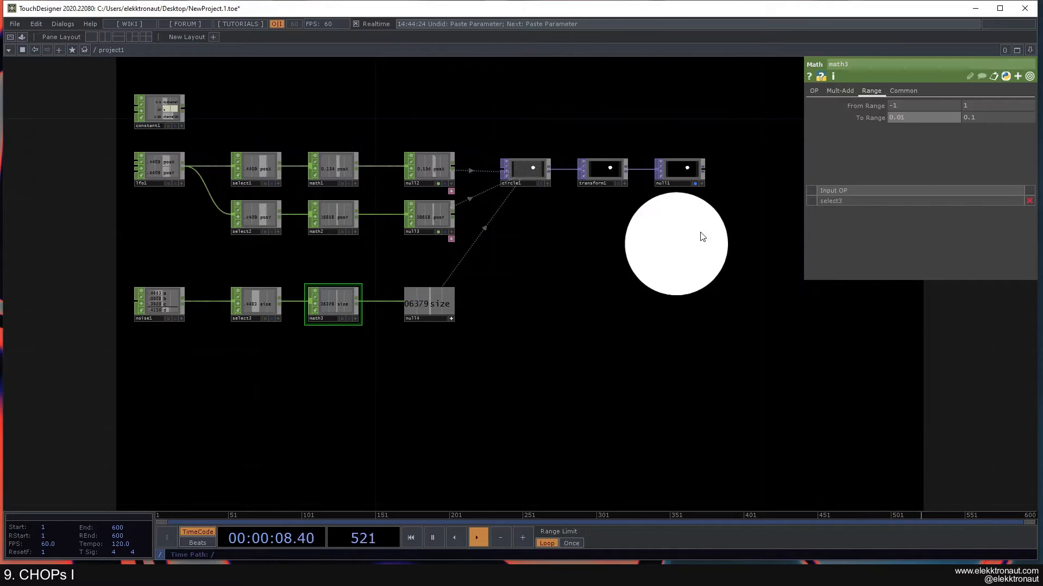
click(699, 237)
Examine the finished network and the circle's animated position and size in the background.
scroll(693, 238, down, 3)
drag(677, 270, 673, 217)
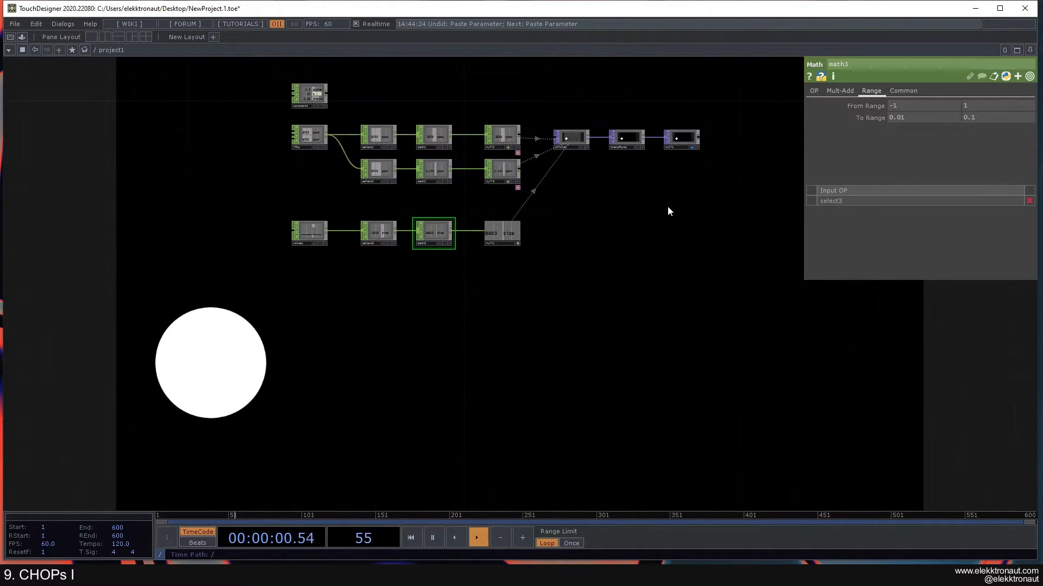
drag(529, 240, 563, 222)
click(553, 226)
drag(579, 280, 645, 272)
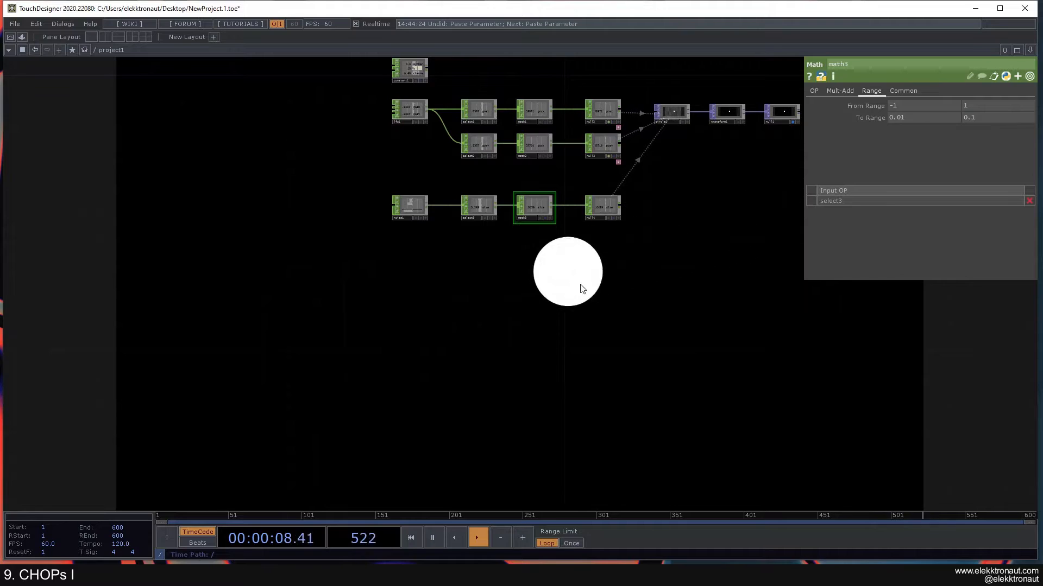
drag(561, 275, 649, 303)
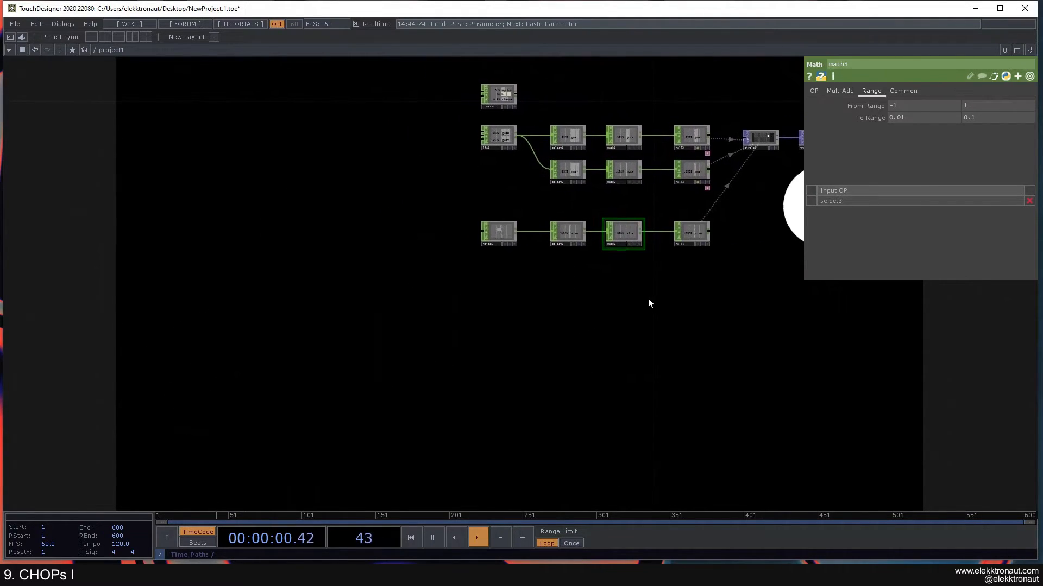
scroll(504, 240, up, 3)
drag(535, 266, 364, 337)
scroll(356, 364, up, 6)
scroll(356, 364, down, 3)
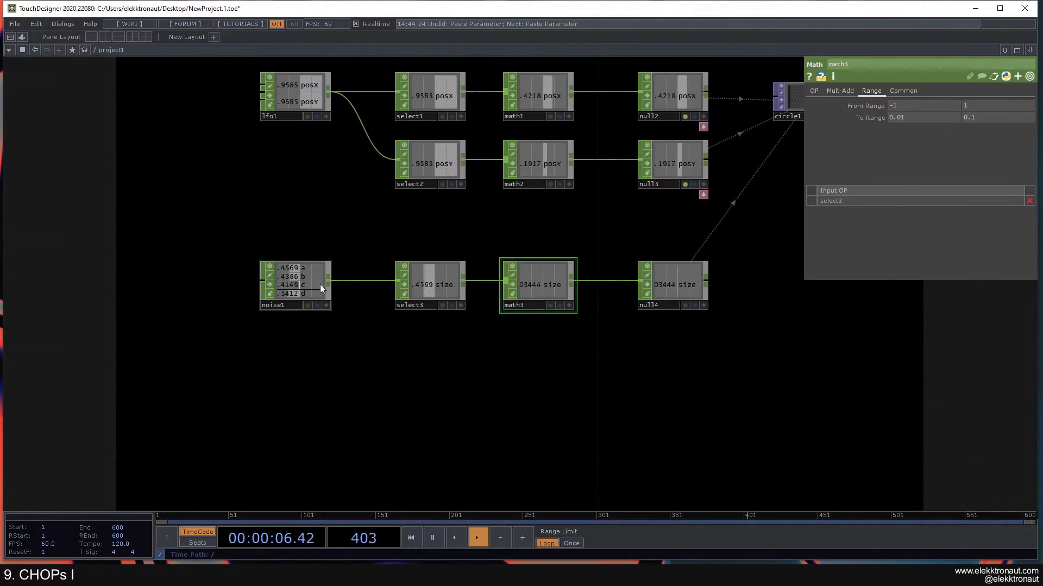
Add a second Noise CHOP in the empty area away from the existing chains.
drag(309, 379, 518, 253)
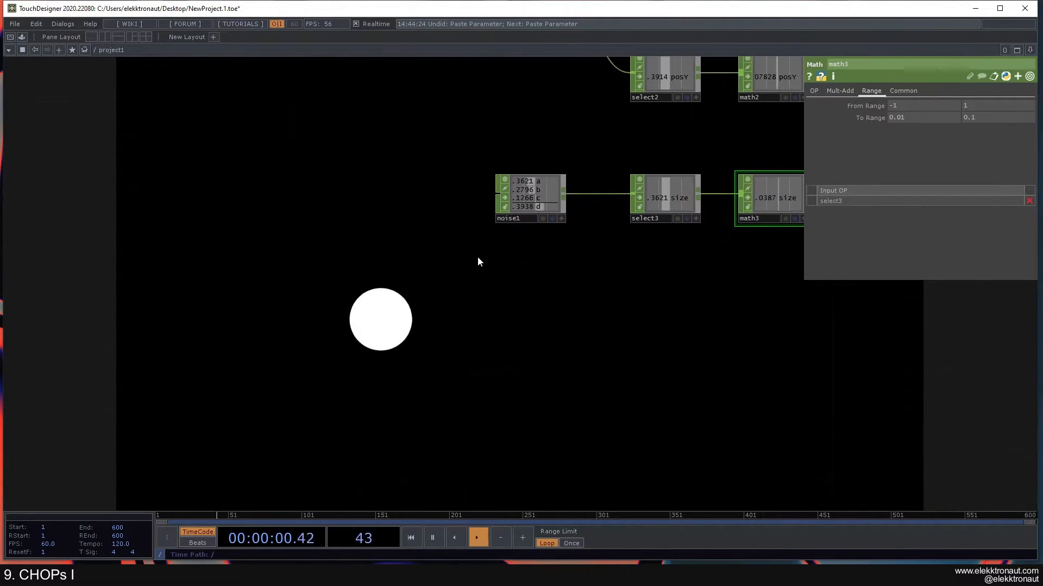
drag(438, 280, 531, 208)
key(Tab)
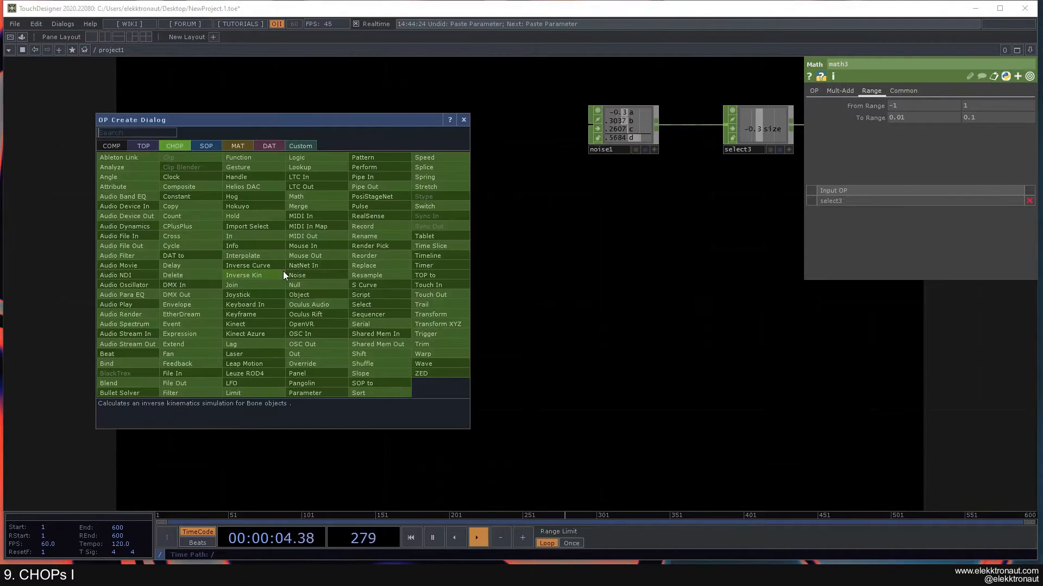
click(296, 275)
click(306, 324)
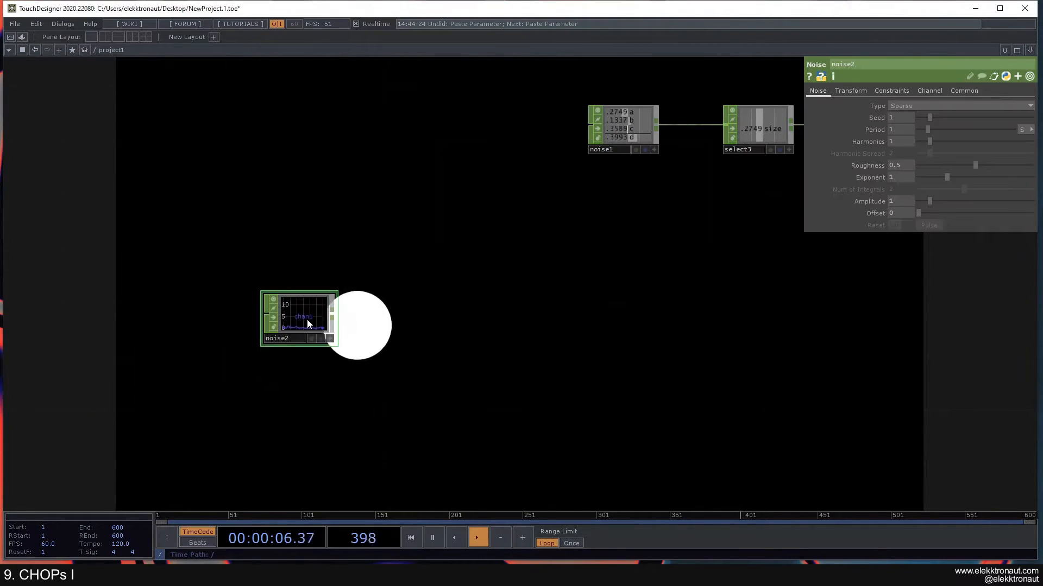
Turn off the background display of the Null TOP at the end of the circle chain.
scroll(306, 320, down, 3)
drag(824, 252, 395, 368)
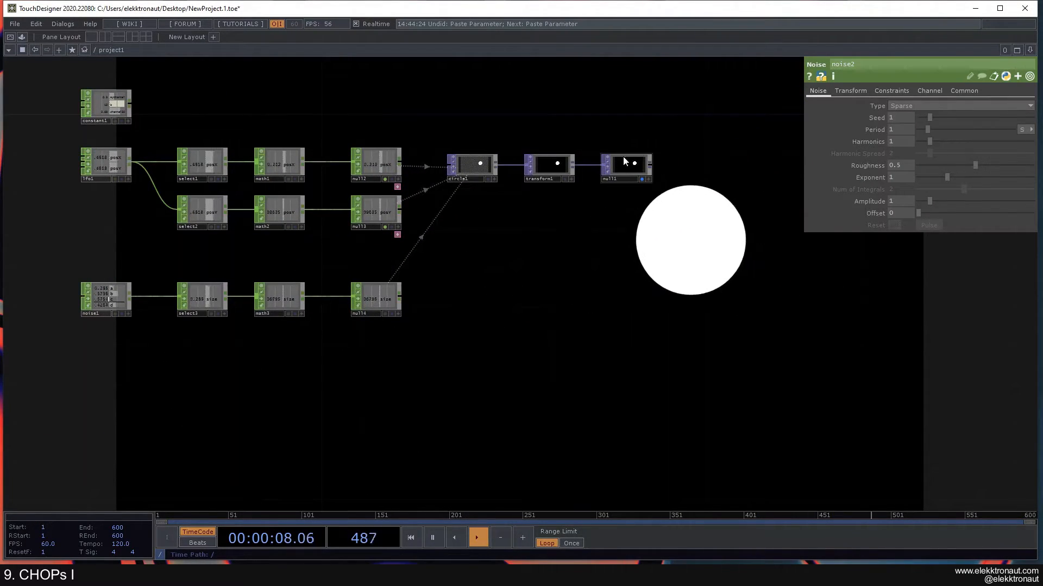
click(643, 179)
Duplicate the new Noise CHOP and place the copy beside the original.
drag(72, 466, 552, 372)
scroll(387, 356, up, 3)
drag(427, 352, 522, 287)
drag(437, 272, 330, 272)
drag(482, 283, 540, 285)
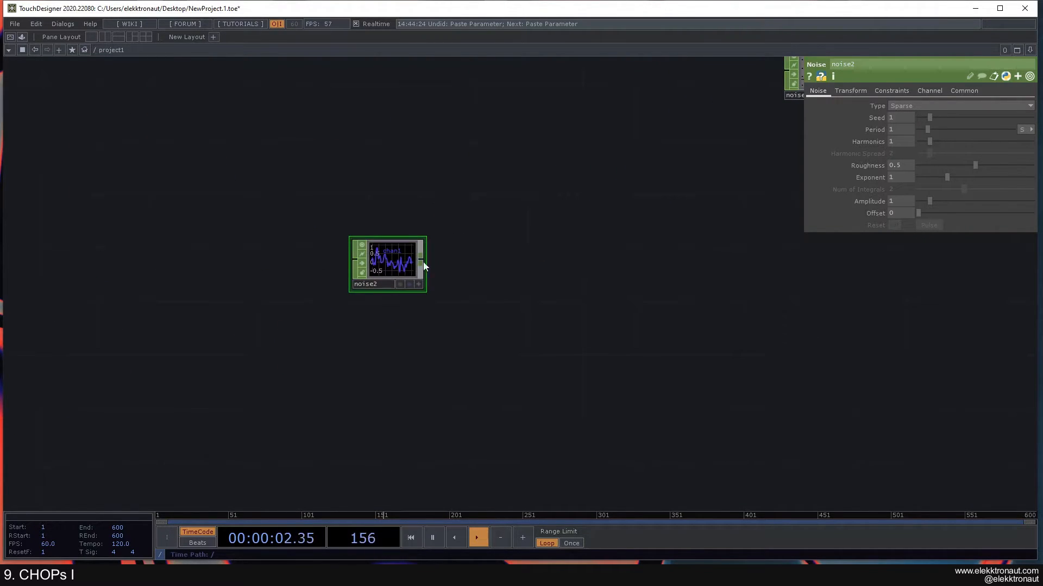
scroll(398, 253, up, 2)
drag(435, 251, 389, 226)
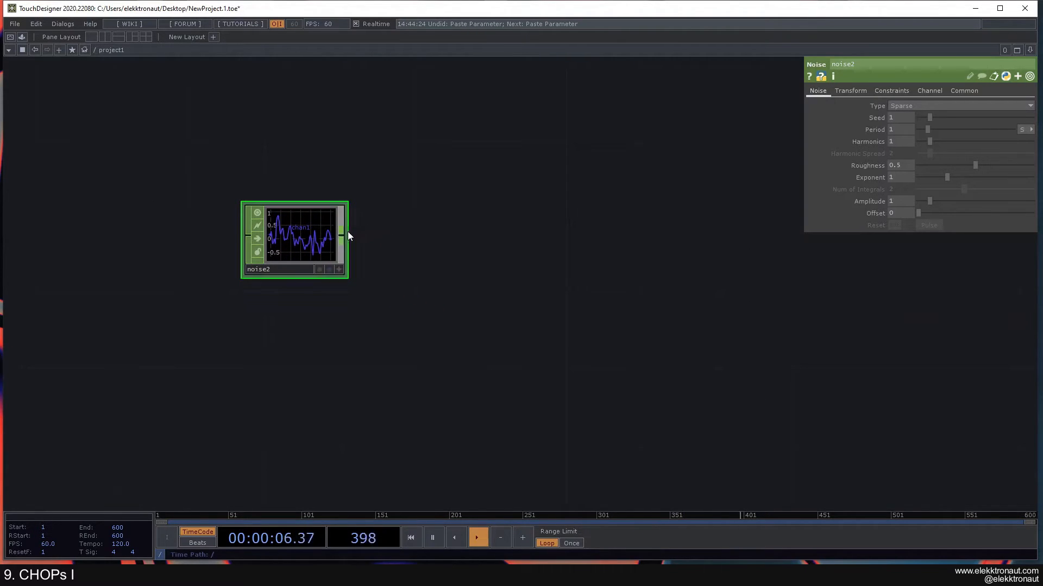
key(ctrl+v)
click(405, 234)
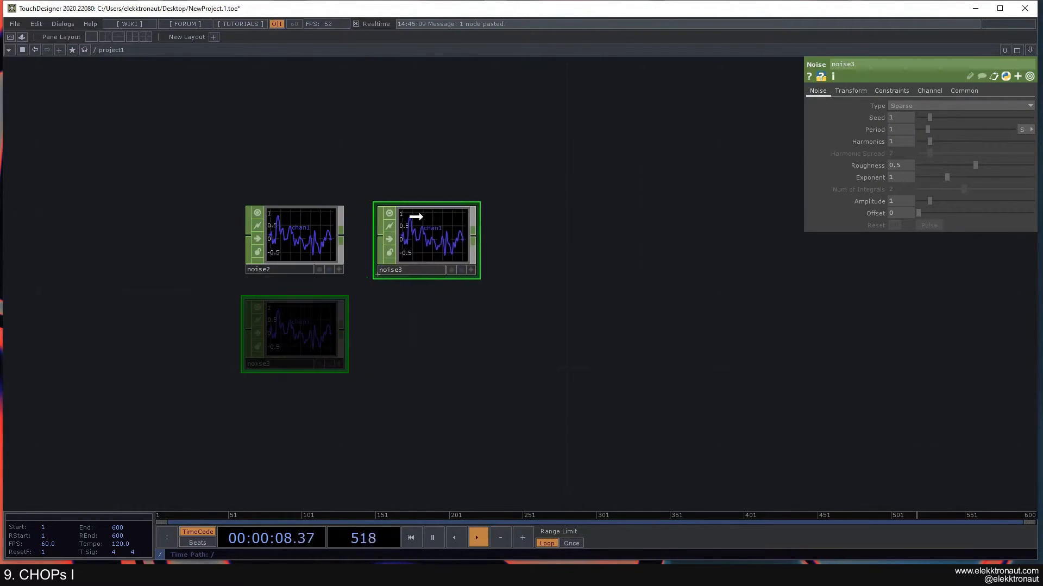
Turn on Time Slice for the copied Noise CHOP and return to its noise parameters.
click(963, 95)
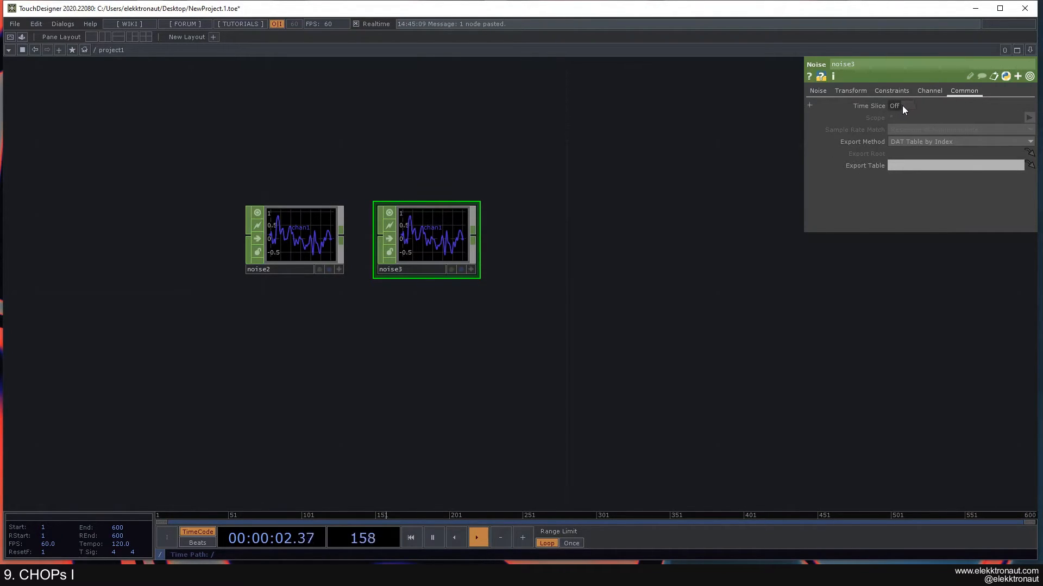
click(903, 106)
click(818, 90)
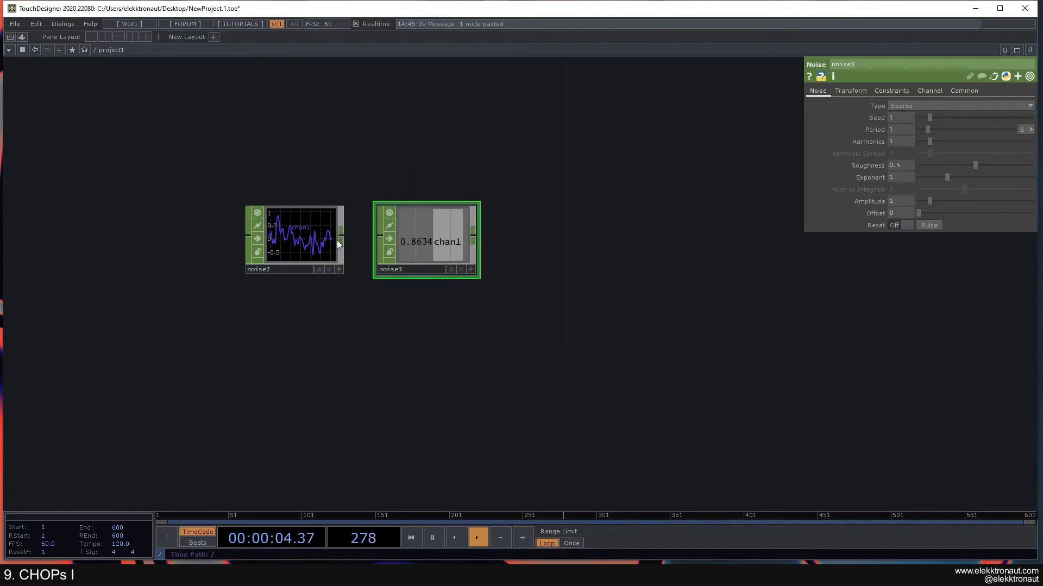
Compare the original Noise CHOP's curve with the time-sliced copy's single value and check the copy's Time Slice setting.
scroll(325, 213, up, 2)
scroll(351, 222, up, 3)
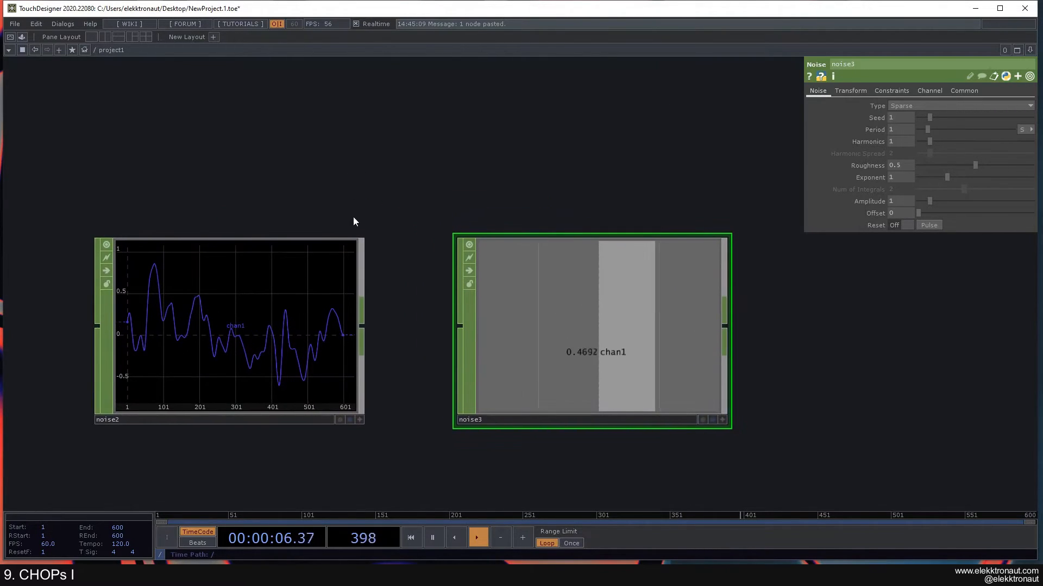
scroll(392, 191, down, 2)
right_drag(487, 220, 506, 225)
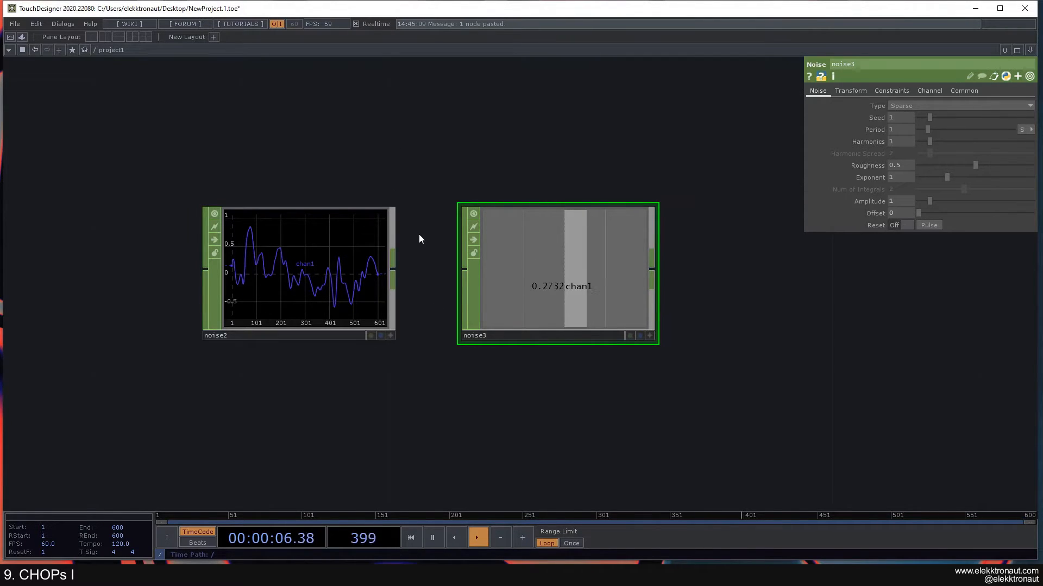
scroll(415, 231, up, 3)
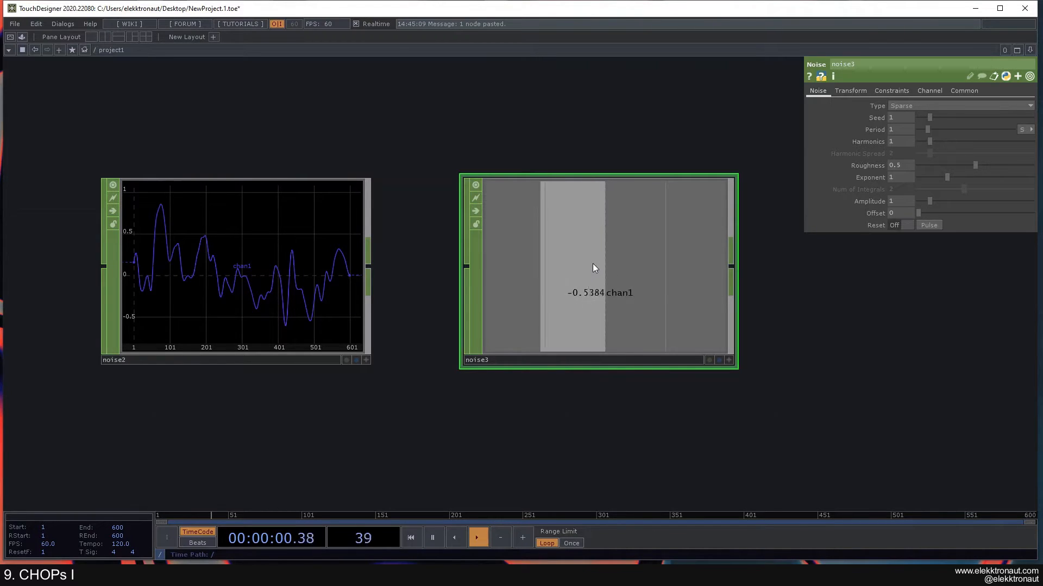
click(965, 91)
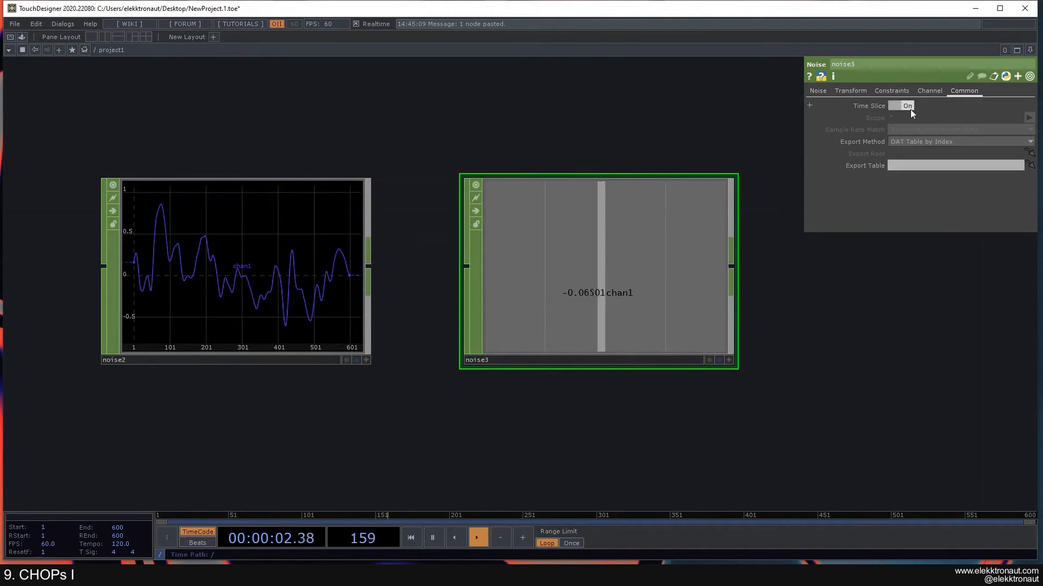
click(817, 93)
click(286, 268)
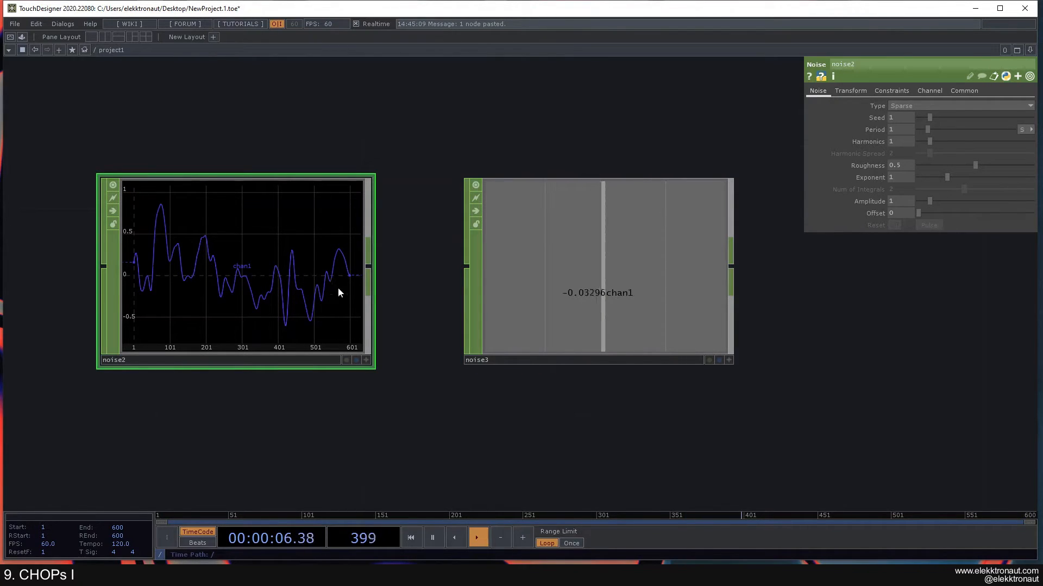
drag(397, 281, 415, 249)
scroll(402, 275, down, 2)
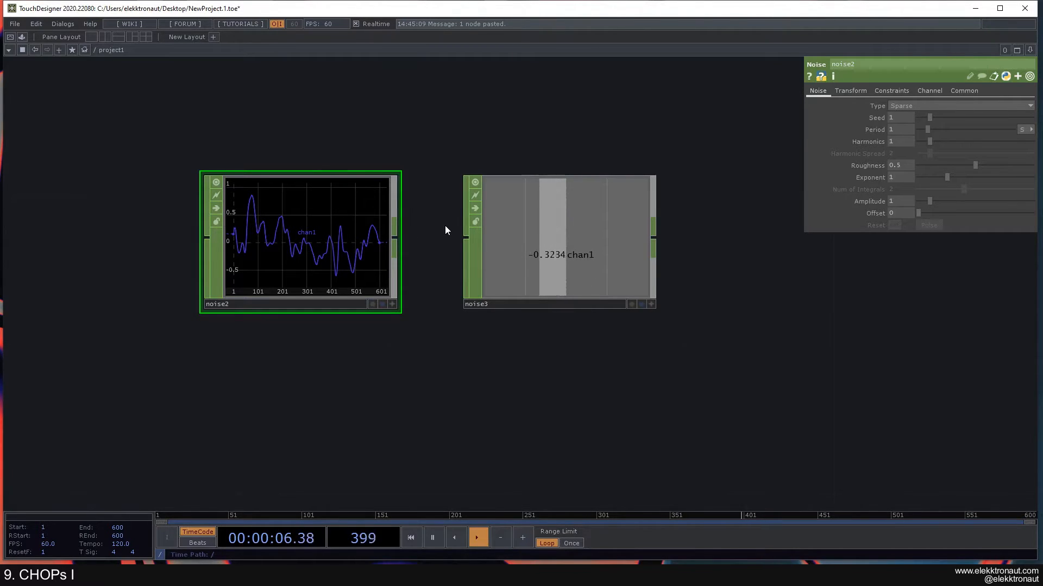
Examine the original Noise CHOP's sample curve up close and its operator info.
scroll(437, 248, up, 2)
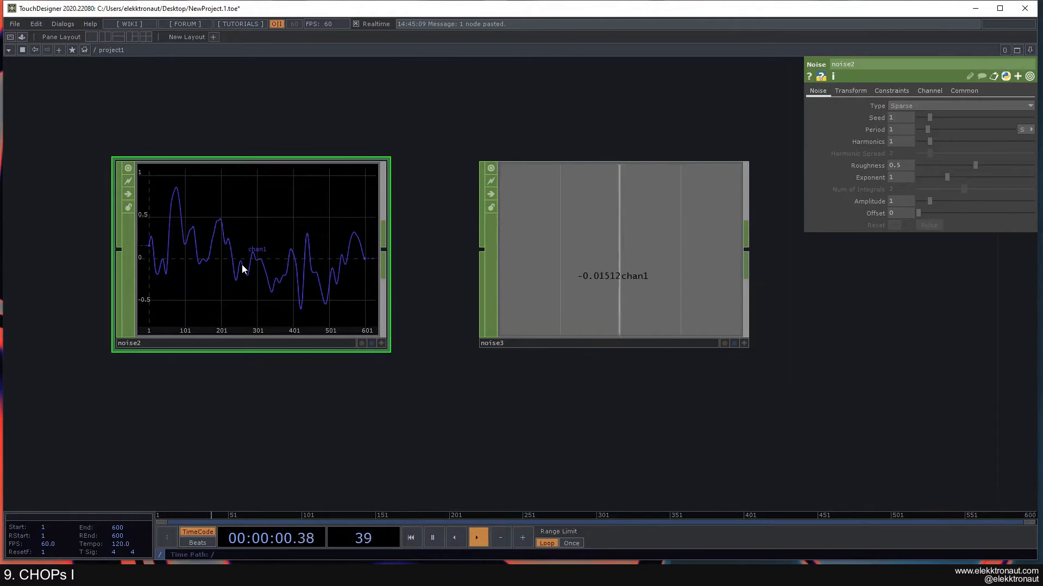
scroll(237, 260, up, 1)
scroll(237, 261, up, 1)
drag(572, 284, 641, 295)
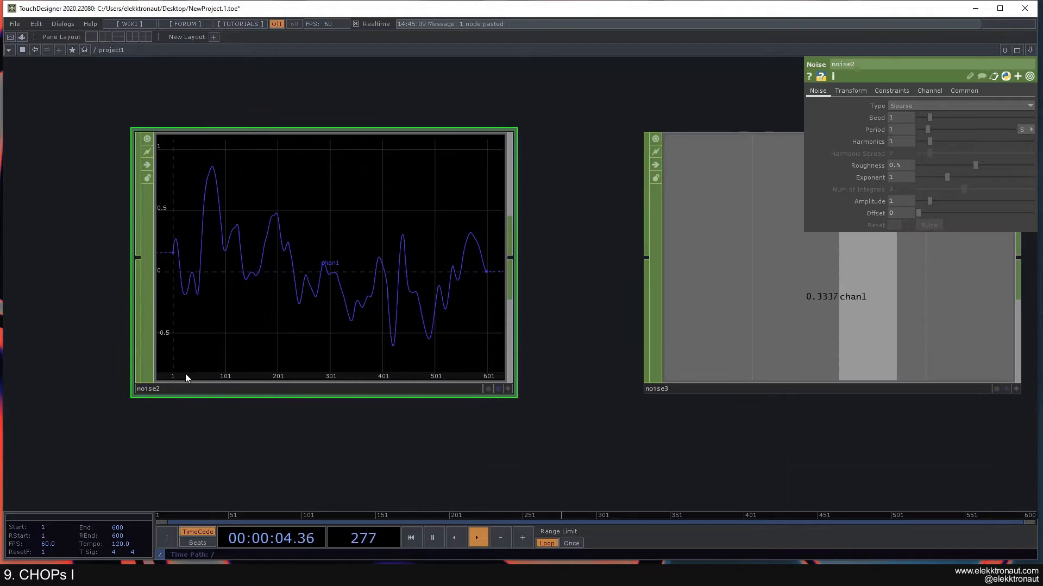
middle_click(362, 261)
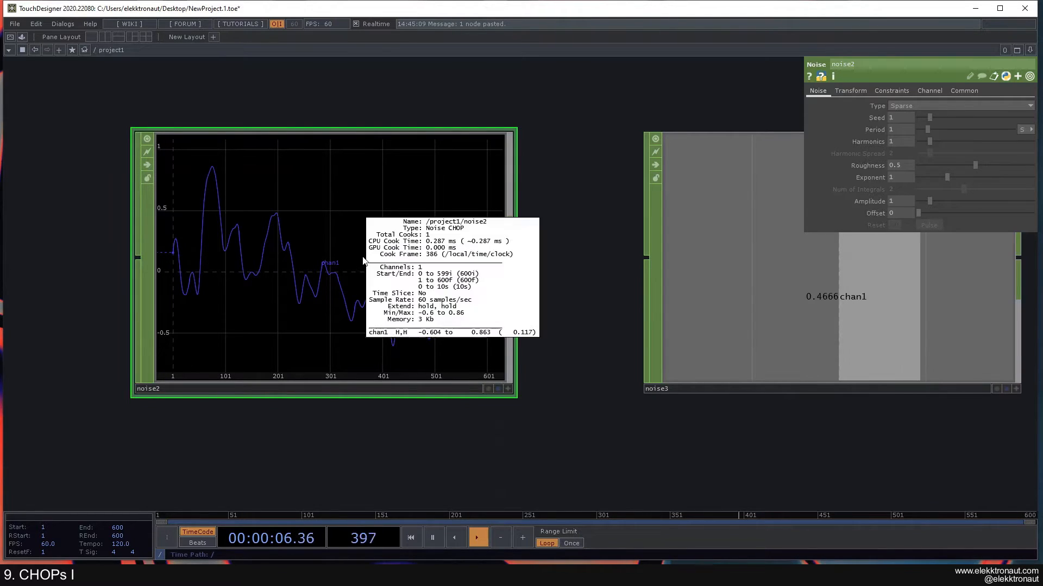
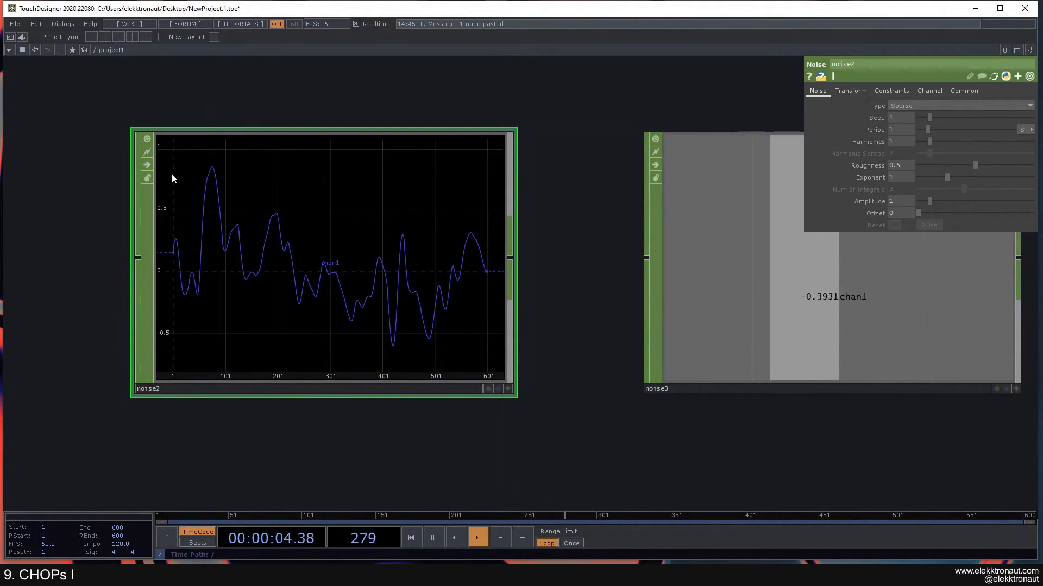
Switch the unit of the original Noise CHOP's channel End value to samples (I).
drag(59, 285, 66, 287)
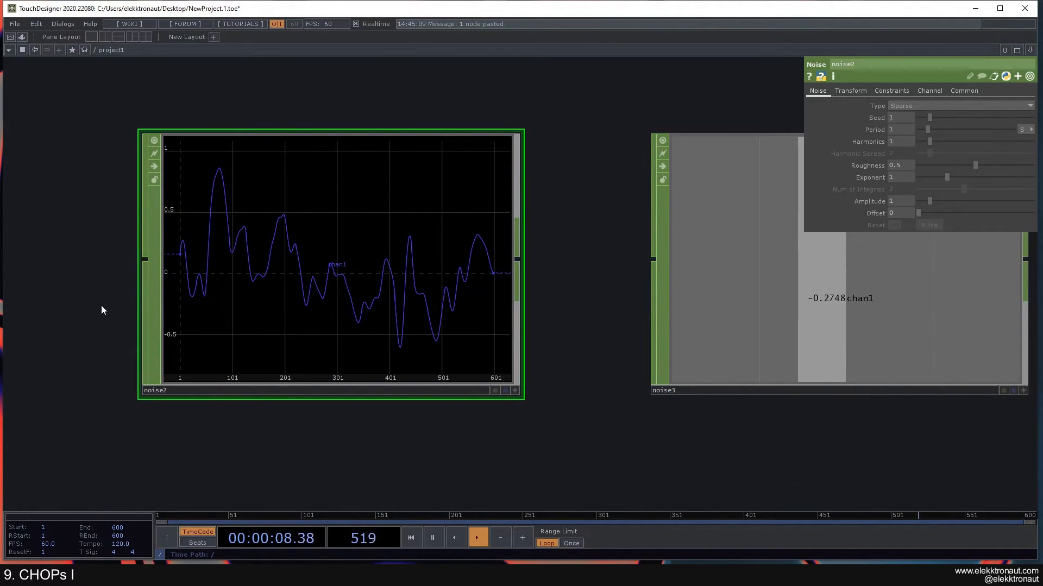
scroll(103, 303, up, 2)
scroll(84, 289, down, 2)
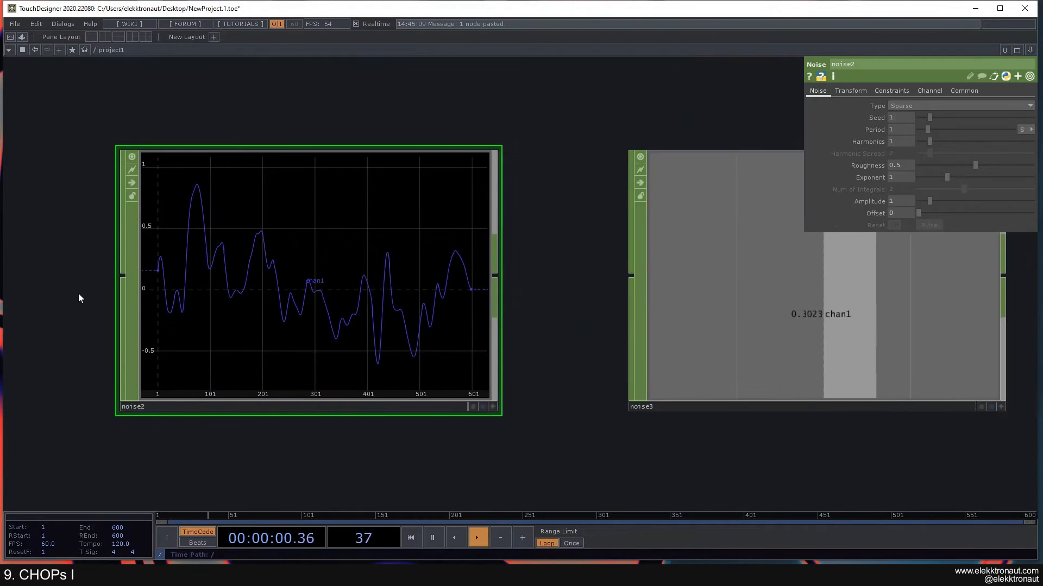
scroll(318, 255, down, 1)
scroll(320, 254, down, 1)
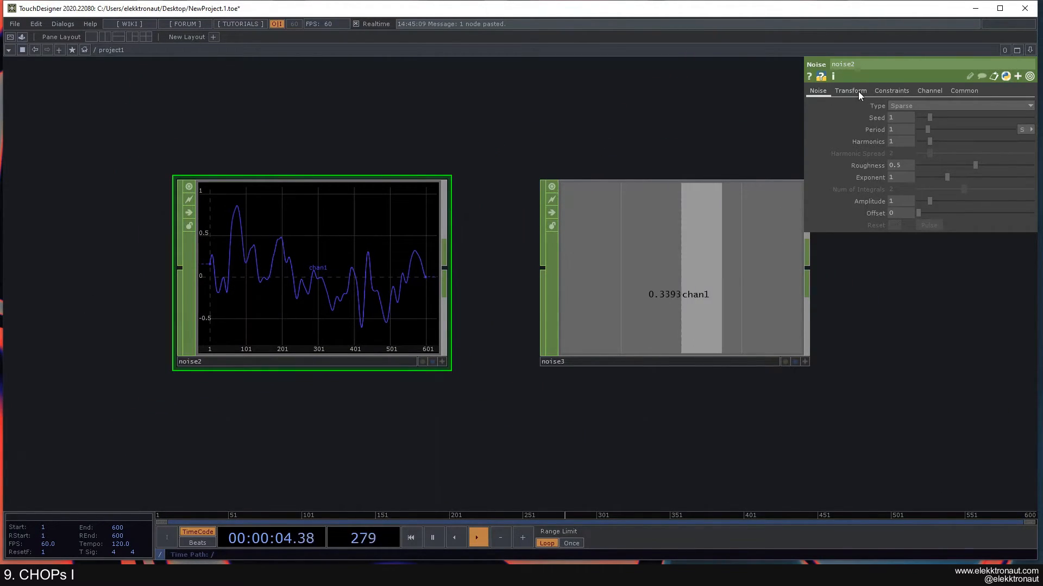
click(890, 91)
click(929, 92)
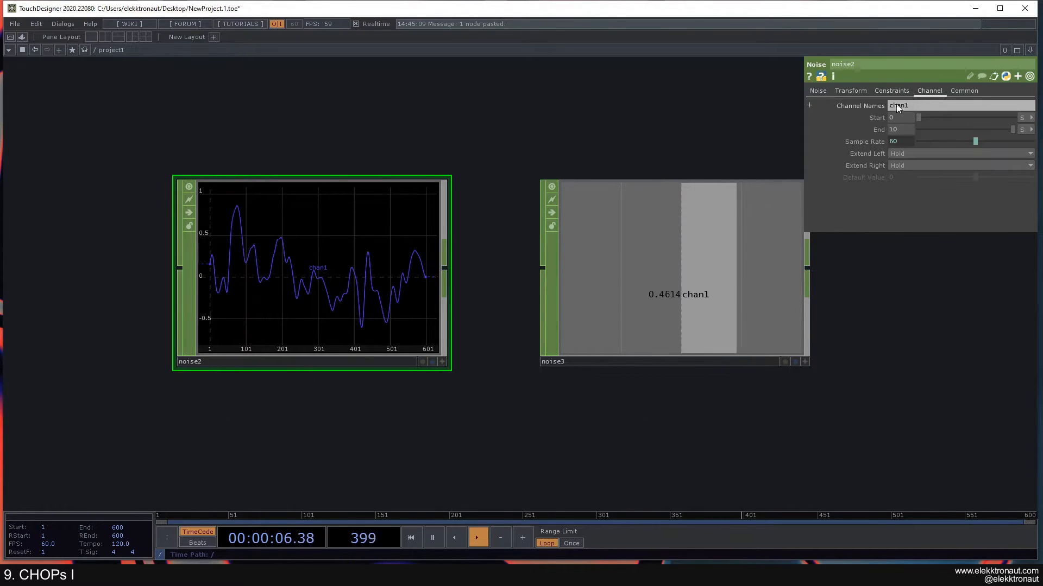
click(1031, 130)
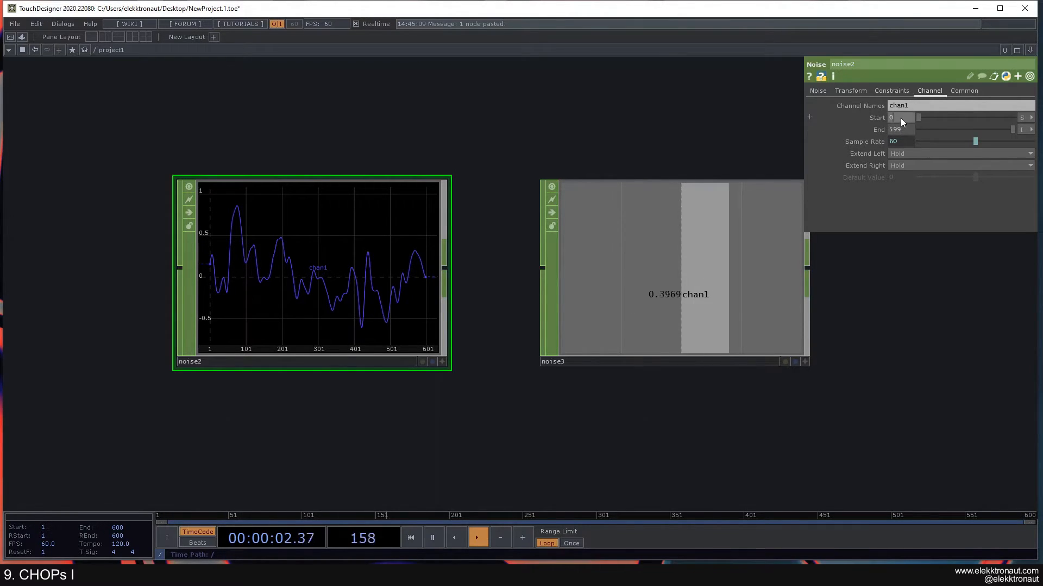
Switch the original Noise CHOP's channel Start unit to samples (I) and set its End to 49.
click(1029, 118)
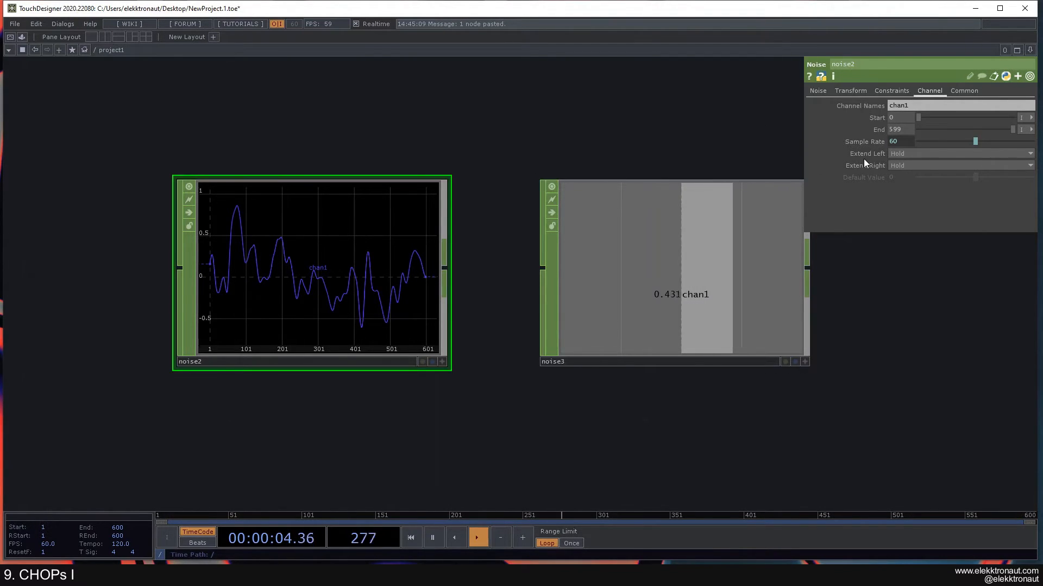
text(49)
key(Return)
Activate the original Noise CHOP's viewer, home its graph and turn on Dot per Sample.
scroll(459, 256, up, 3)
drag(565, 255, 665, 247)
click(527, 397)
right_click(428, 256)
click(528, 398)
click(528, 399)
drag(447, 289, 339, 242)
key(h)
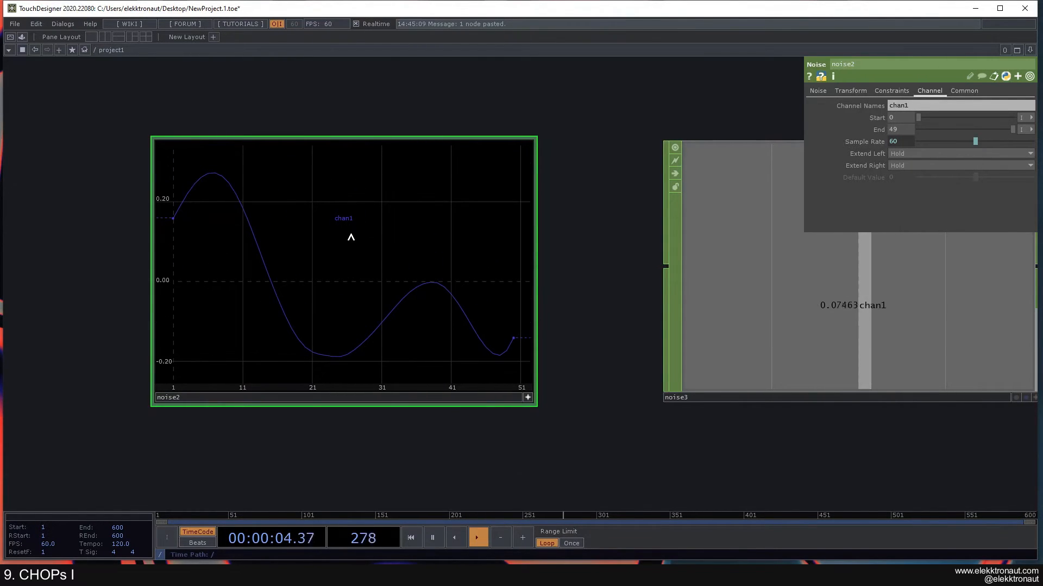
right_click(451, 249)
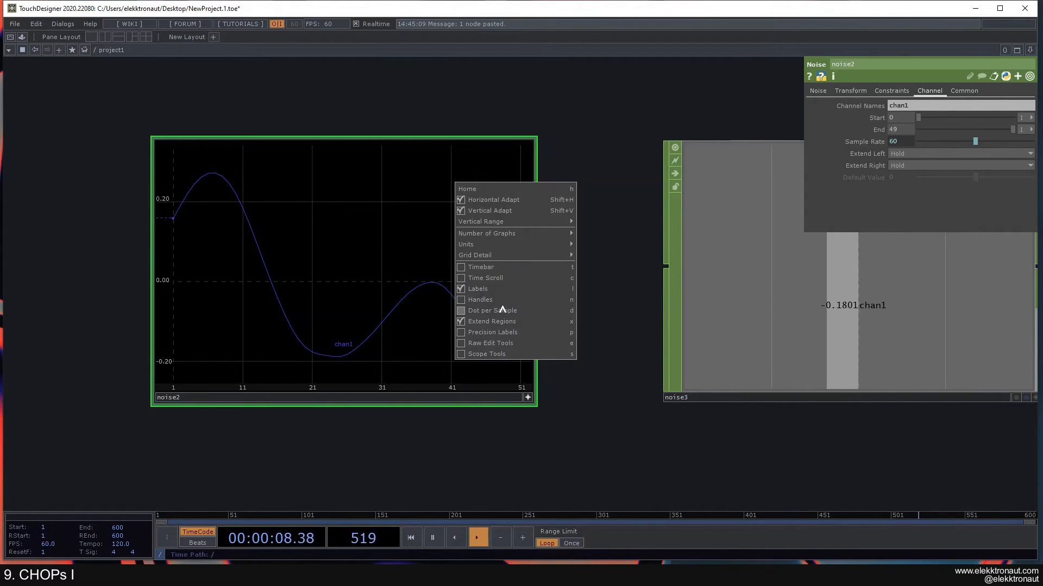
click(482, 316)
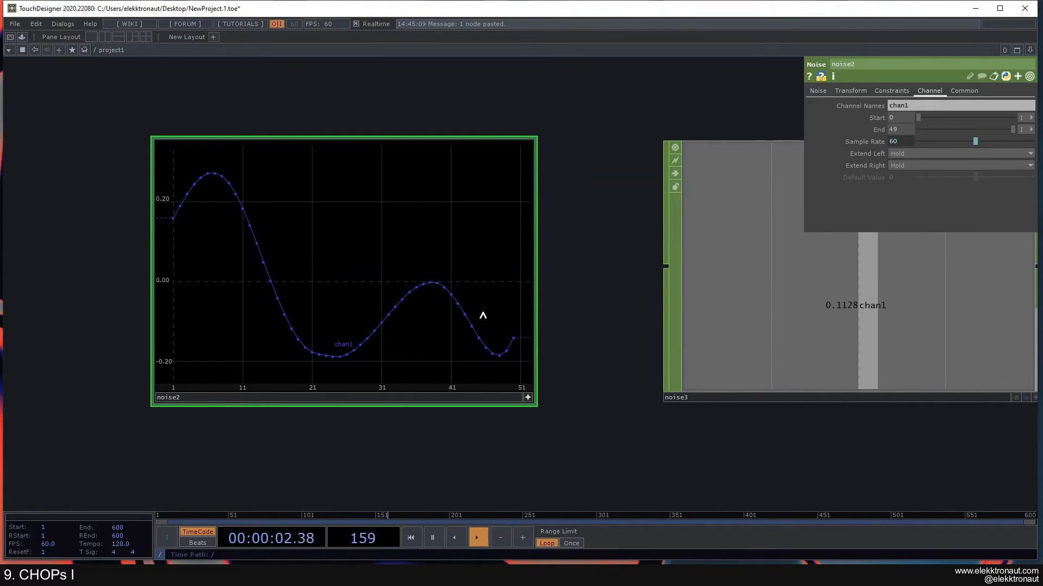
Try the Timebar option in the original Noise CHOP's viewer and switch it back off.
right_click(423, 239)
click(438, 244)
right_click(452, 269)
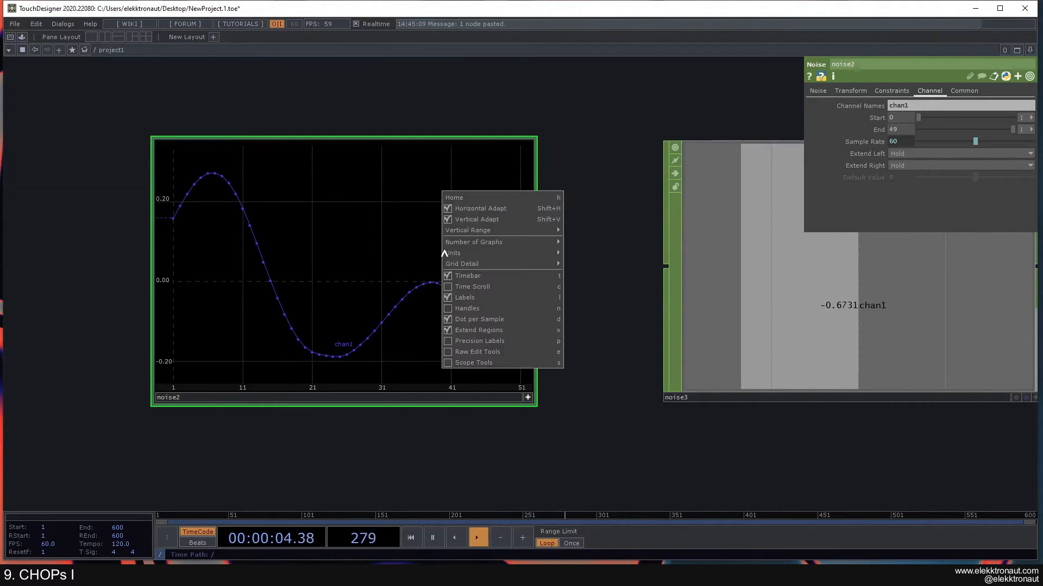
click(455, 274)
Examine the individual sample points along the original Noise CHOP's curve up close.
scroll(617, 330, down, 2)
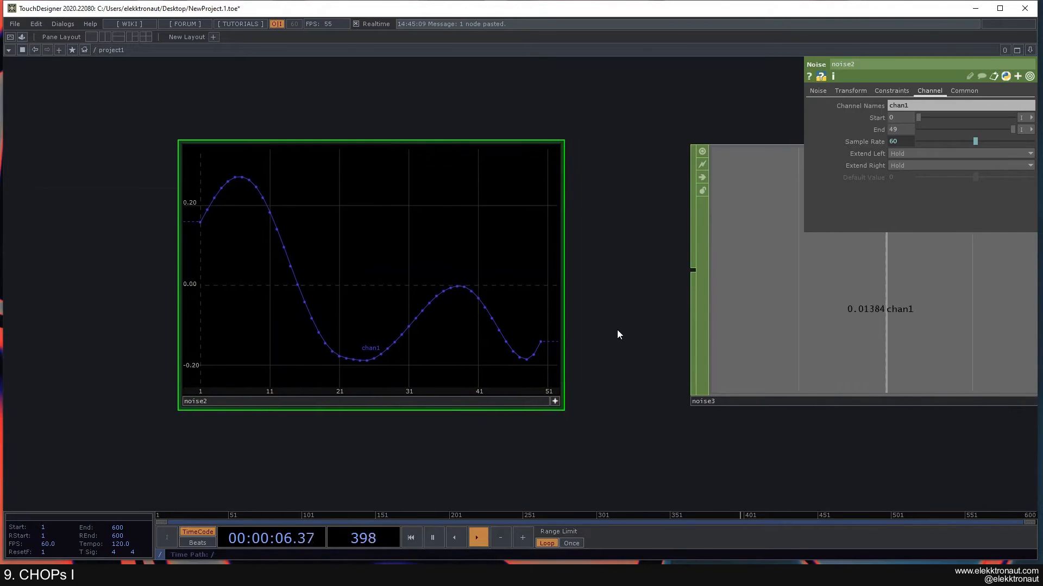
scroll(623, 320, up, 2)
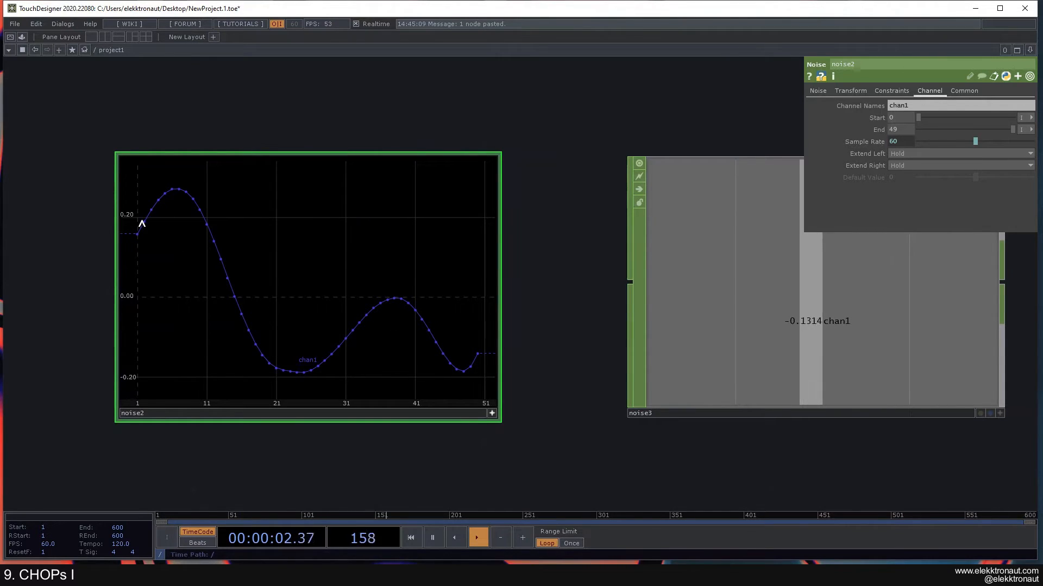
scroll(93, 252, up, 2)
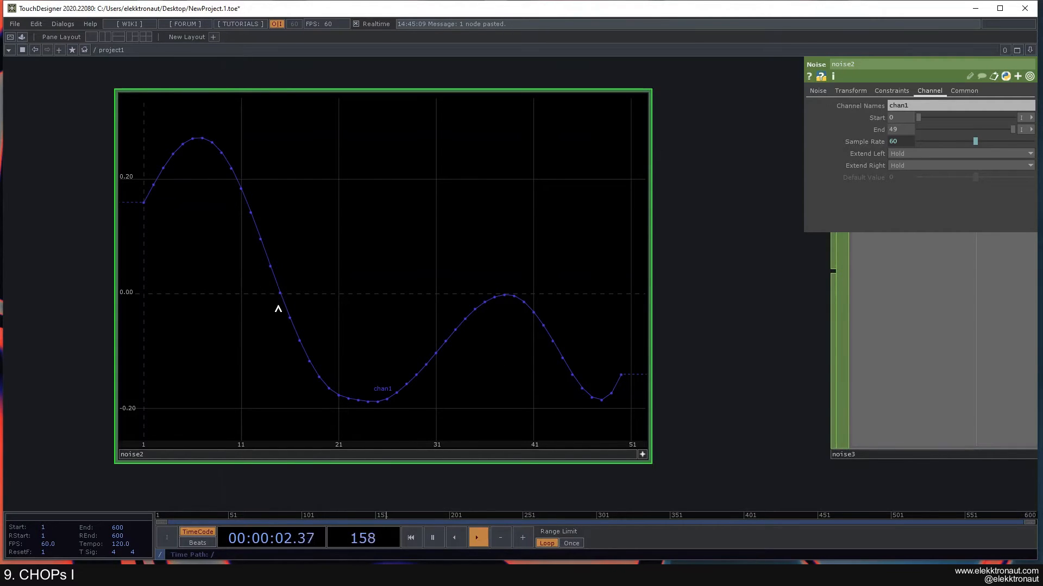
scroll(272, 303, down, 8)
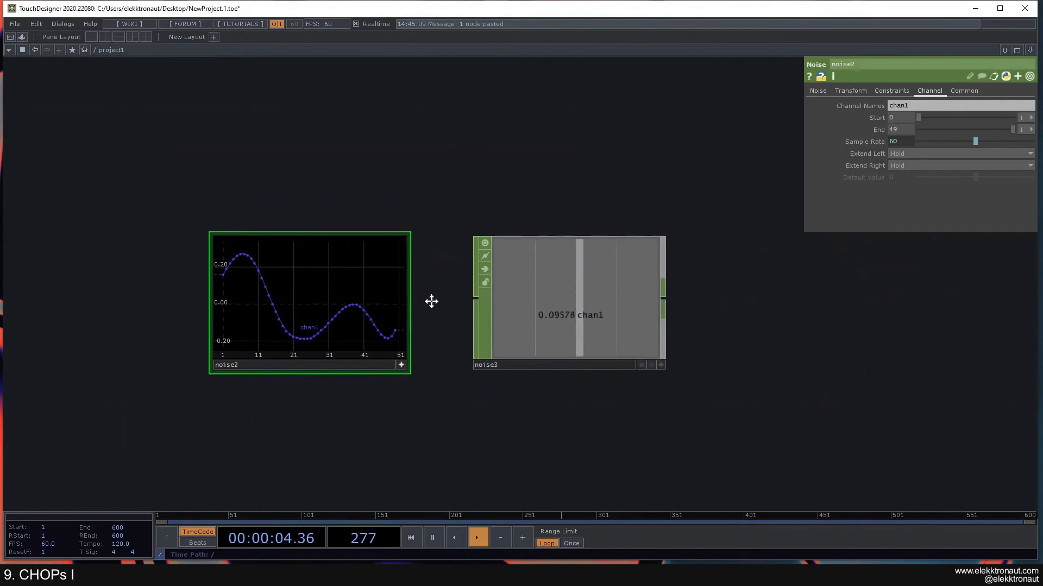
Set the original Noise CHOP's channel End to 0 samples.
drag(434, 302, 409, 303)
scroll(410, 303, up, 3)
click(578, 299)
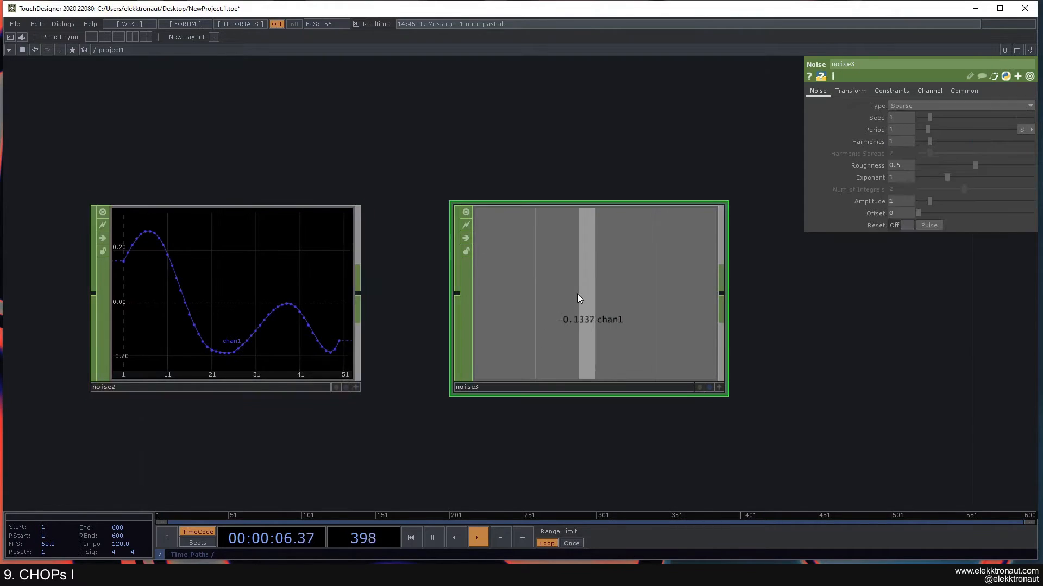
click(303, 302)
click(929, 90)
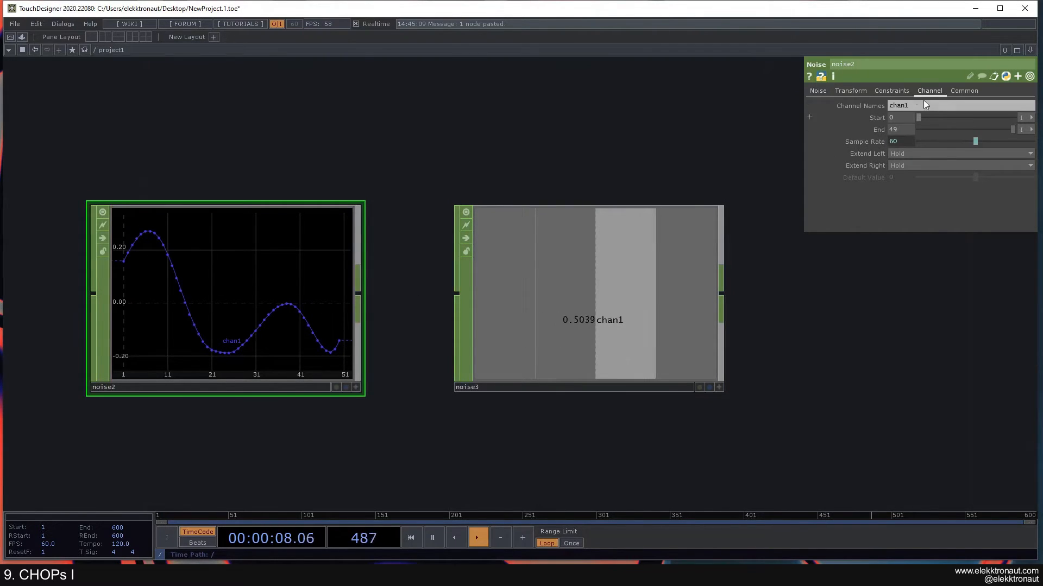
click(901, 132)
text(0)
key(Return)
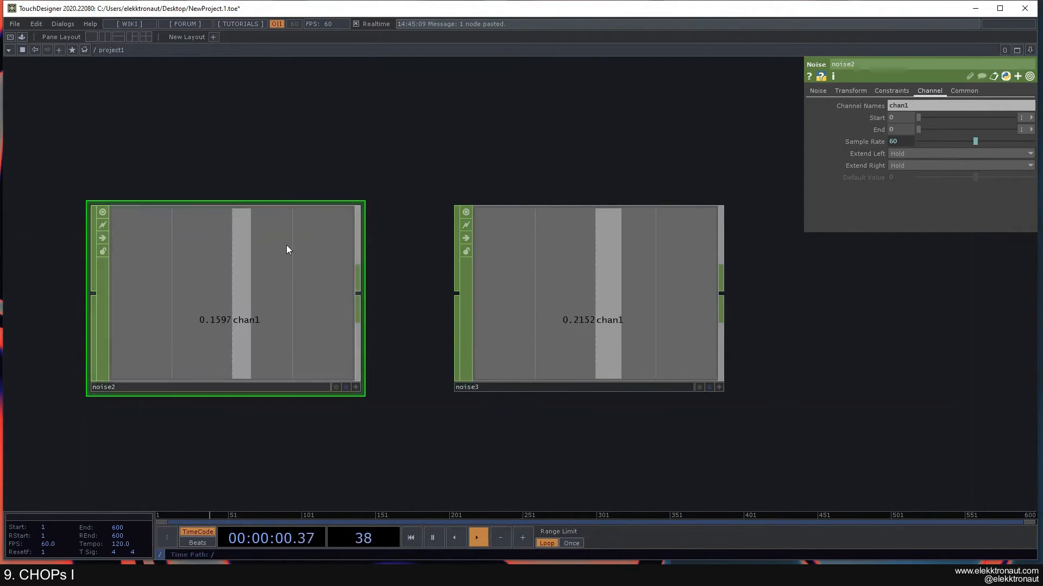
Compare the single-sample Noise CHOP with the time-sliced copy and undo the last End change.
click(639, 300)
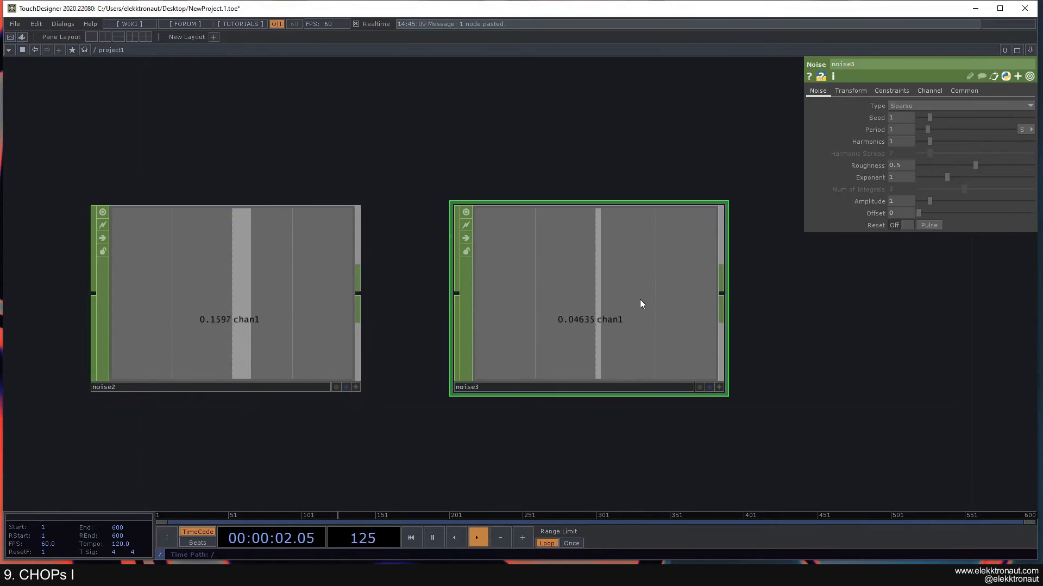
click(280, 301)
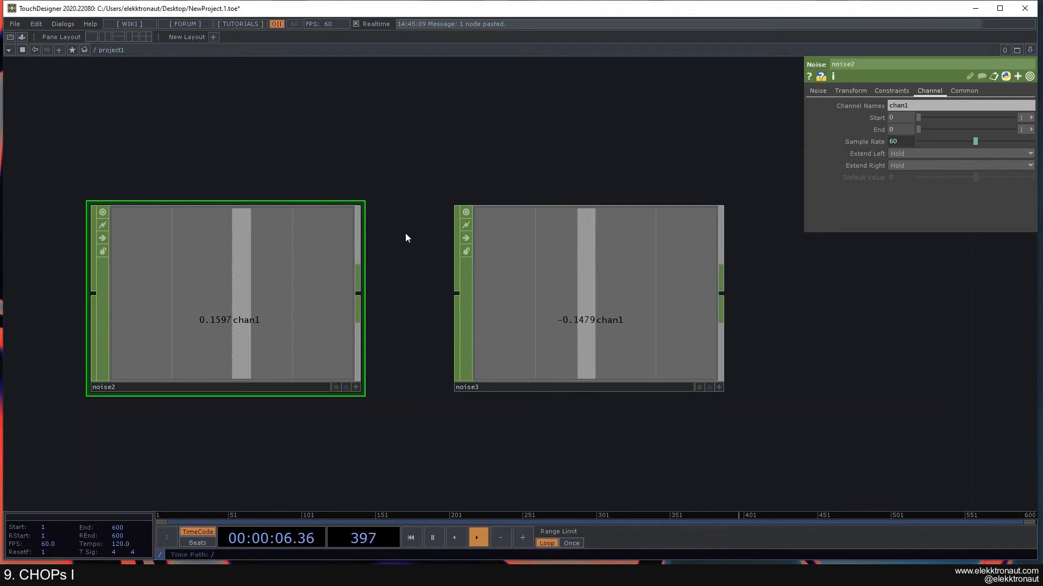
key(ctrl+z)
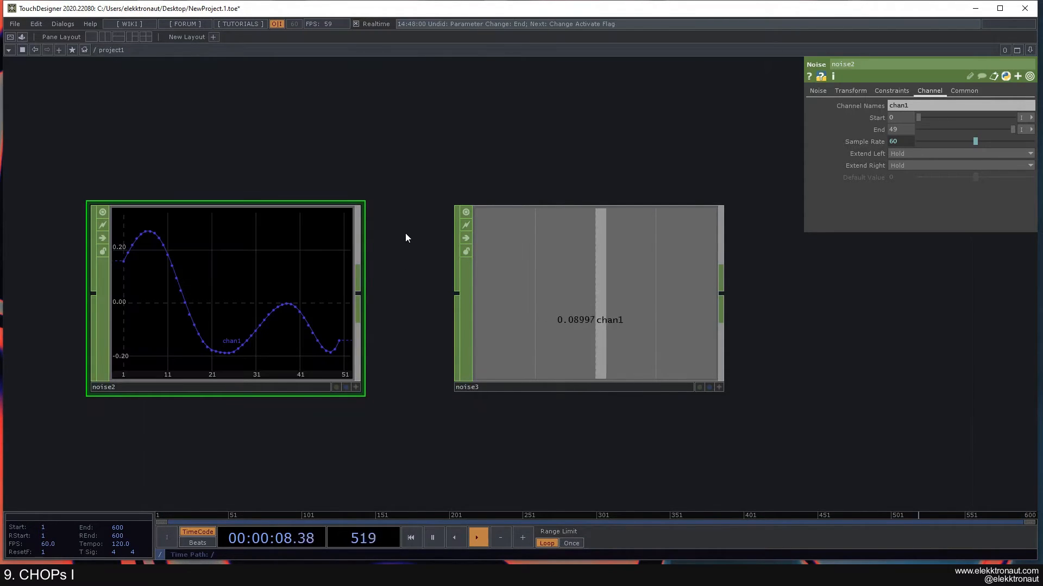
Compare the original Noise CHOP's multi-sample curve with the time-sliced copy's changing single value.
click(652, 302)
drag(803, 325, 772, 321)
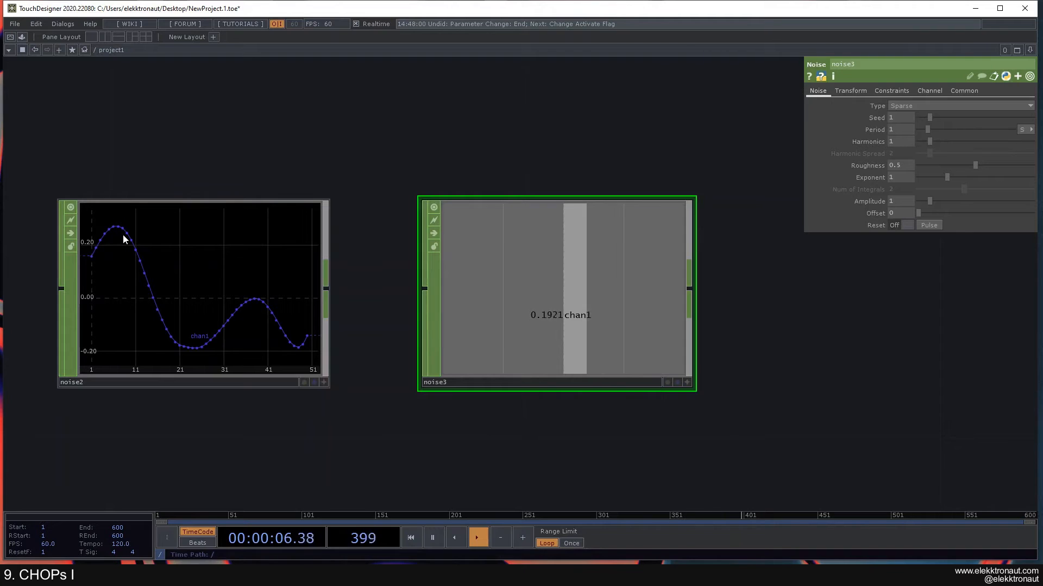
drag(559, 437, 593, 391)
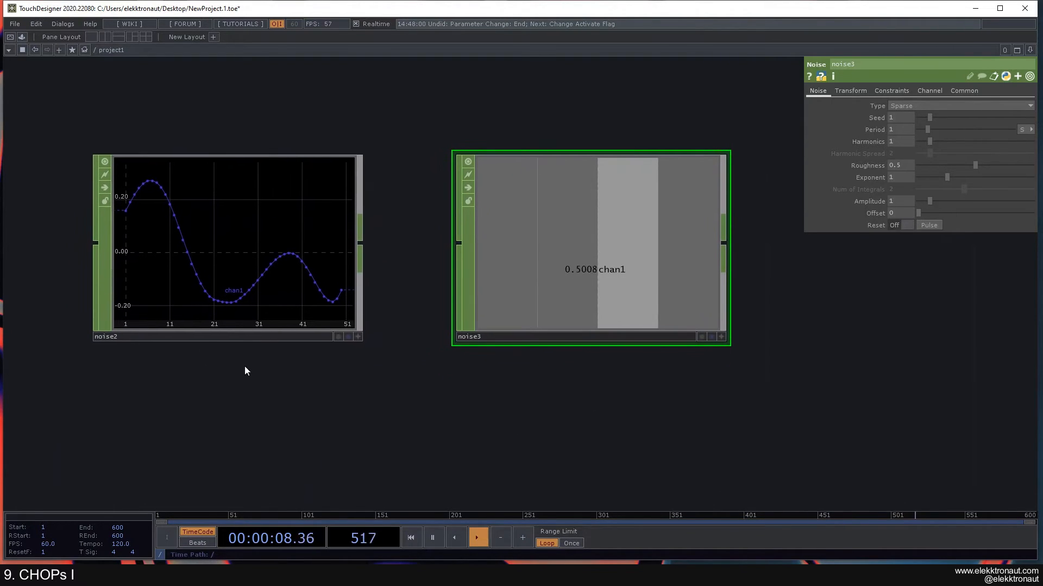
scroll(368, 358, down, 2)
scroll(369, 358, up, 2)
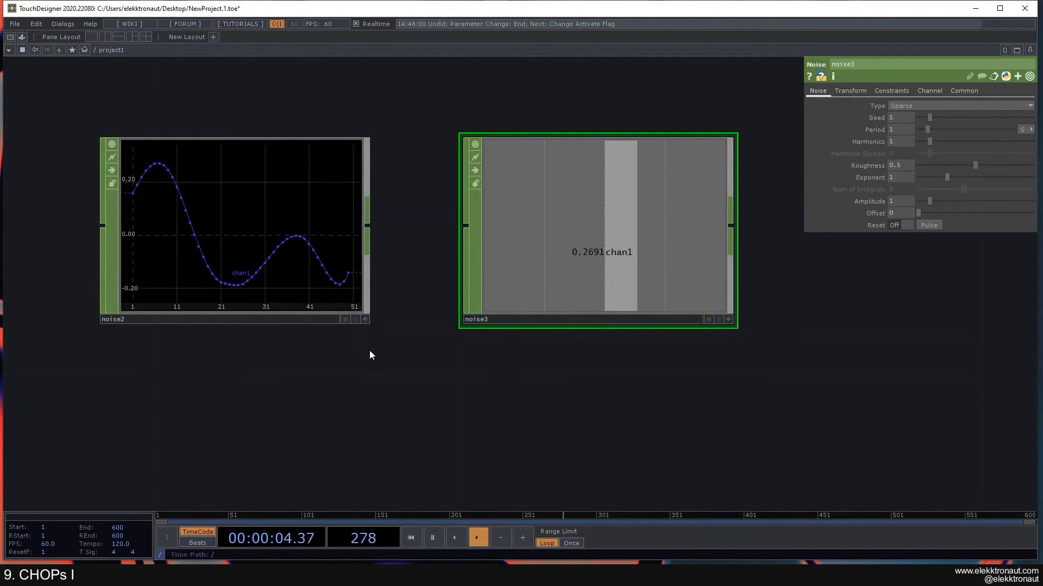
scroll(369, 350, down, 2)
drag(369, 350, 435, 379)
scroll(421, 400, up, 2)
click(227, 265)
scroll(453, 347, down, 1)
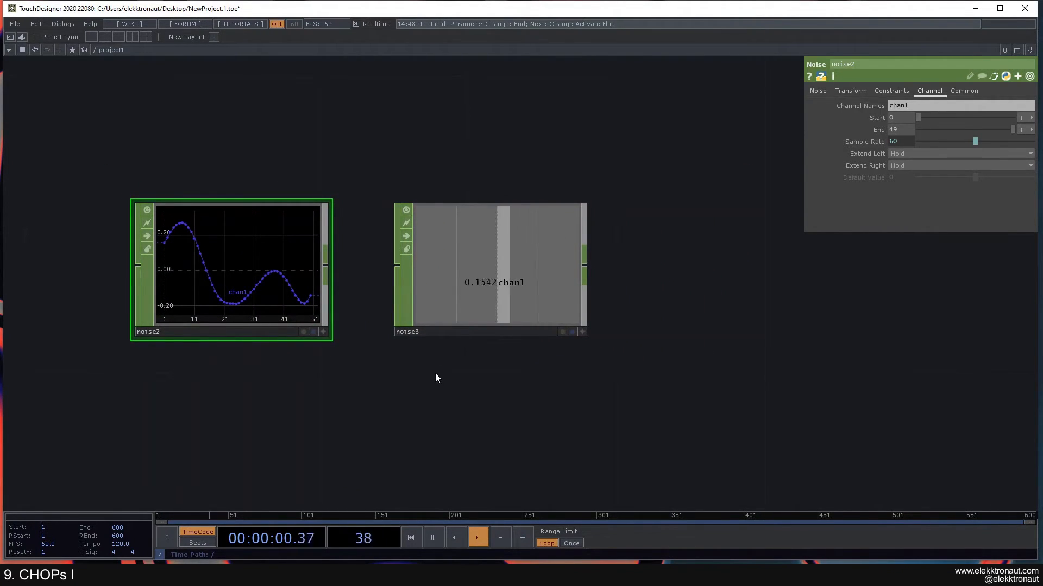
scroll(252, 311, up, 3)
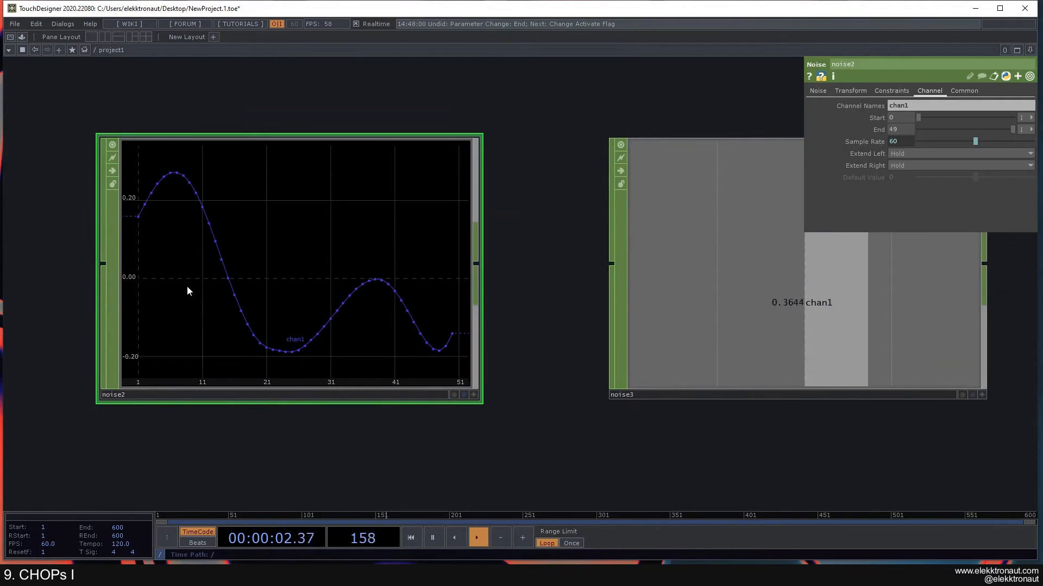
scroll(419, 333, down, 2)
drag(626, 441, 438, 400)
click(511, 289)
scroll(492, 359, down, 2)
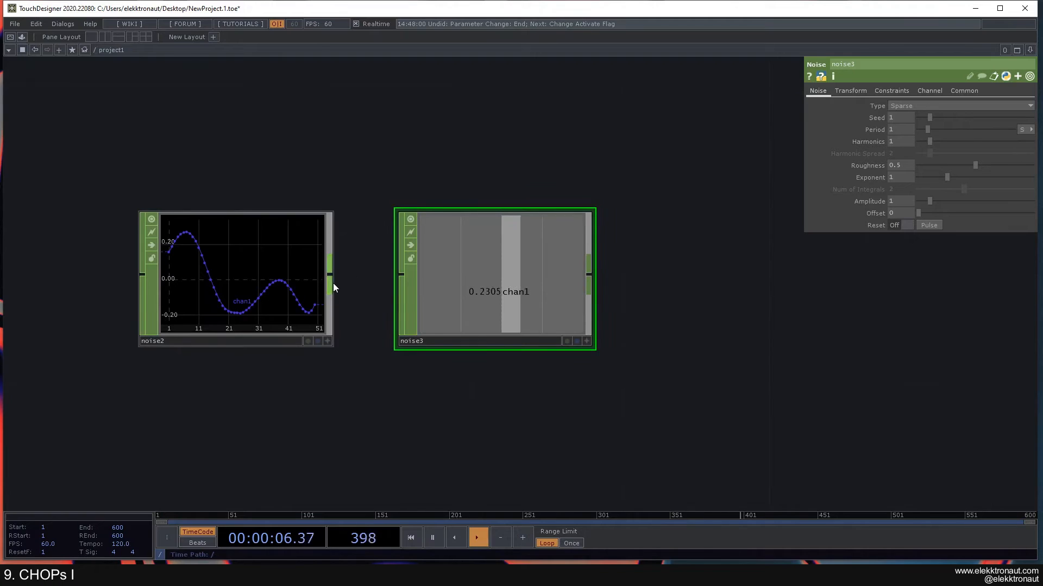
scroll(334, 284, down, 5)
scroll(286, 308, up, 4)
Raise the original Noise CHOP's X Translate to 111 and compare its shifted curve with the time-sliced copy.
click(286, 307)
click(850, 90)
middle_drag(888, 132, 972, 118)
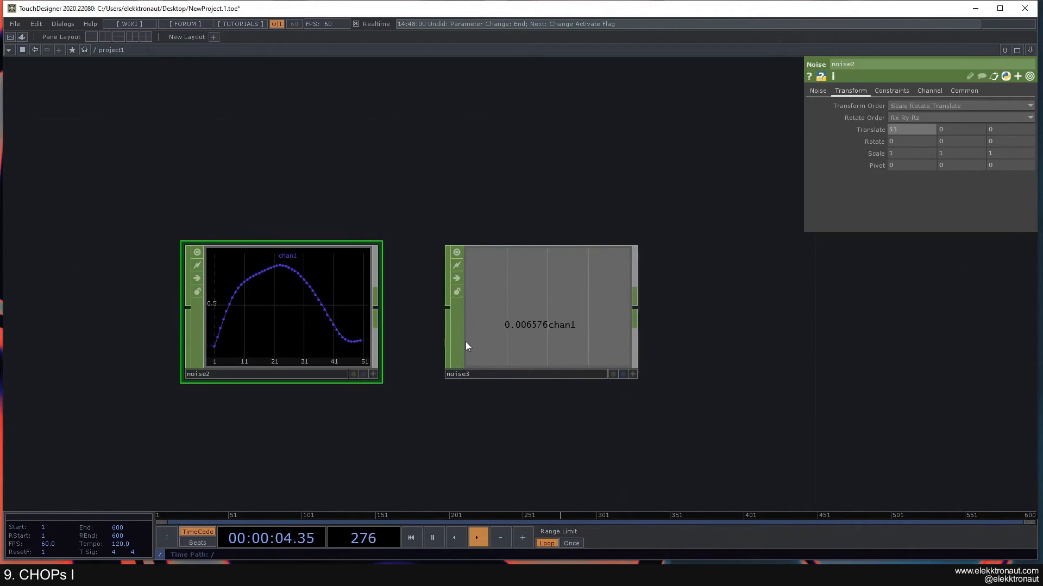
middle_drag(904, 132, 969, 112)
click(552, 323)
scroll(553, 319, down, 3)
drag(549, 217, 451, 198)
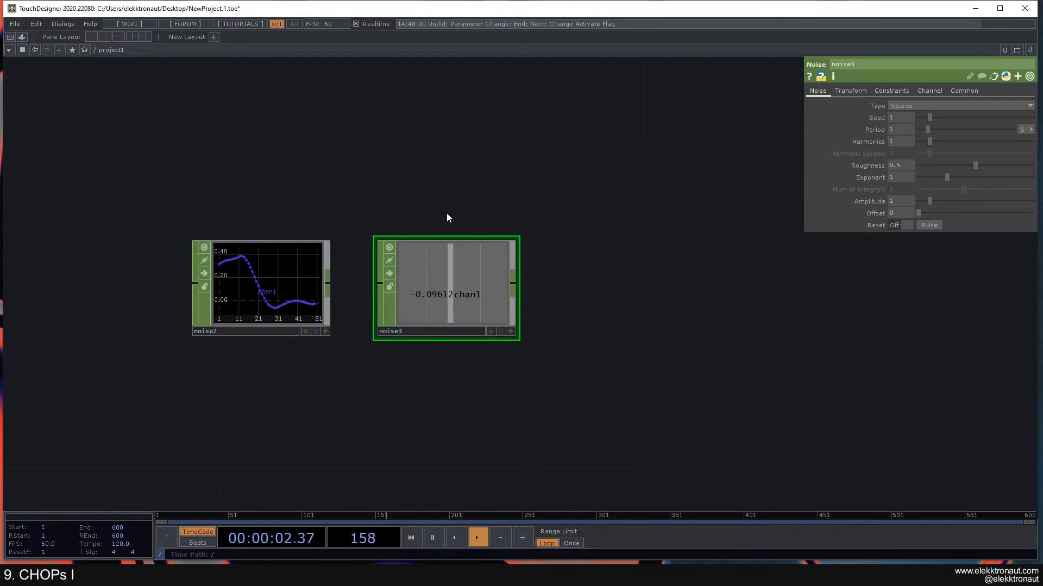
Drive the original Noise CHOP's X Translate with an absTime expression in seconds.
click(287, 291)
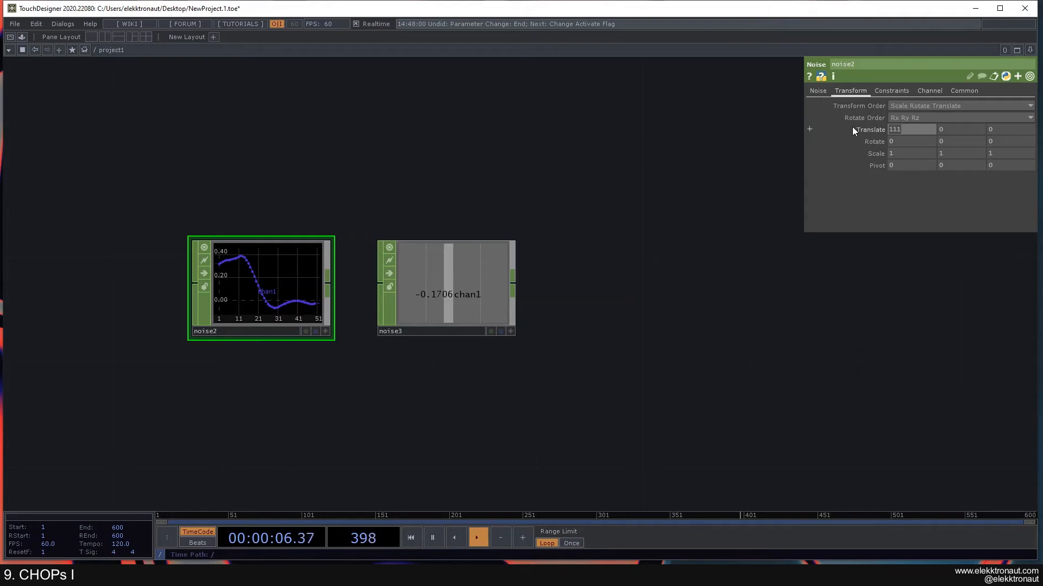
text(absTime)
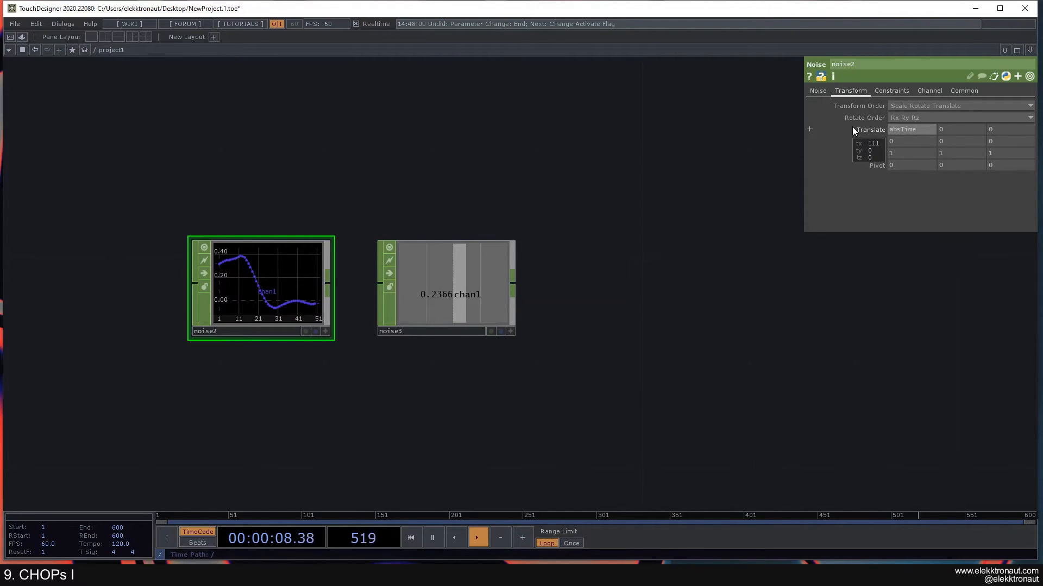
key(Return)
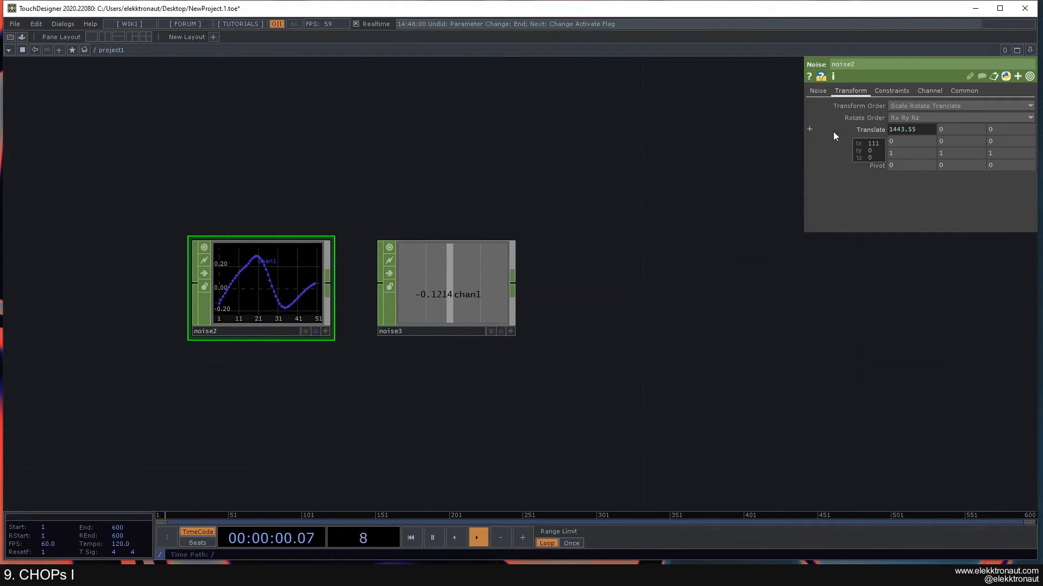
Change the original Noise CHOP's X Translate expression to absTime.frame.
click(927, 129)
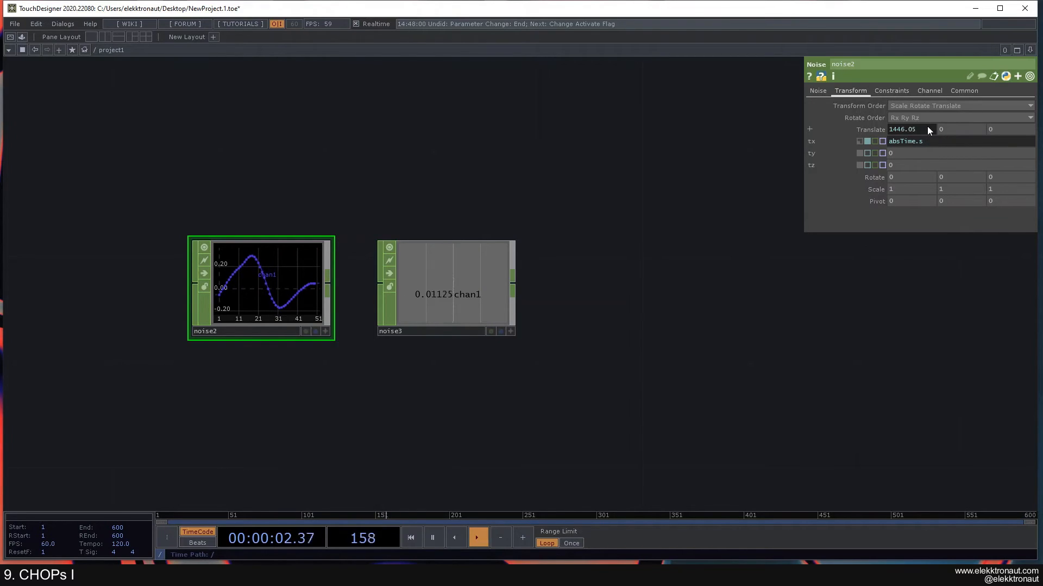
text(frame)
key(Return)
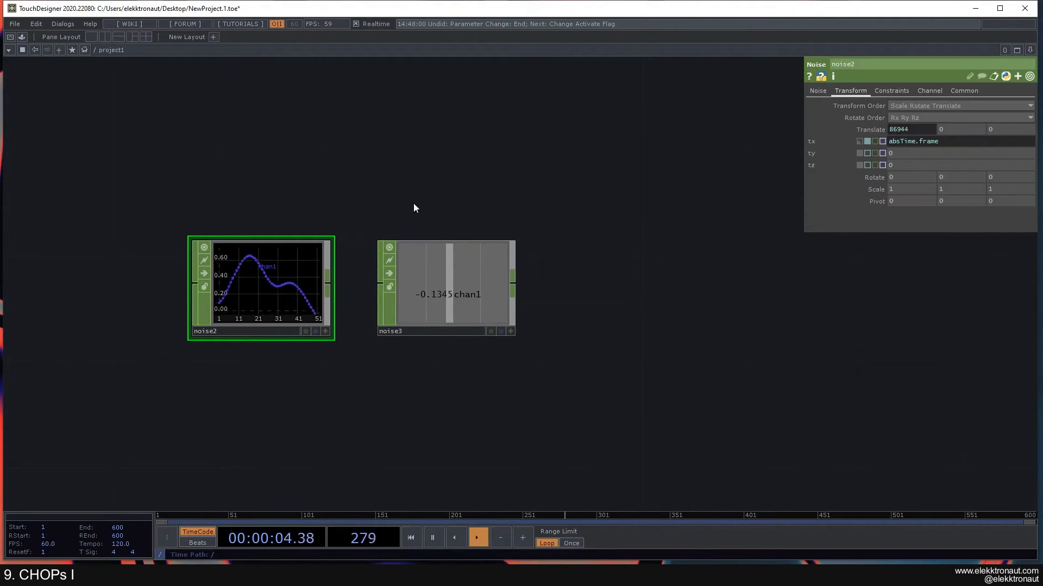
Slow the original Noise CHOP's scrolling by setting its X Translate expression to absTime.frame * .5.
click(960, 141)
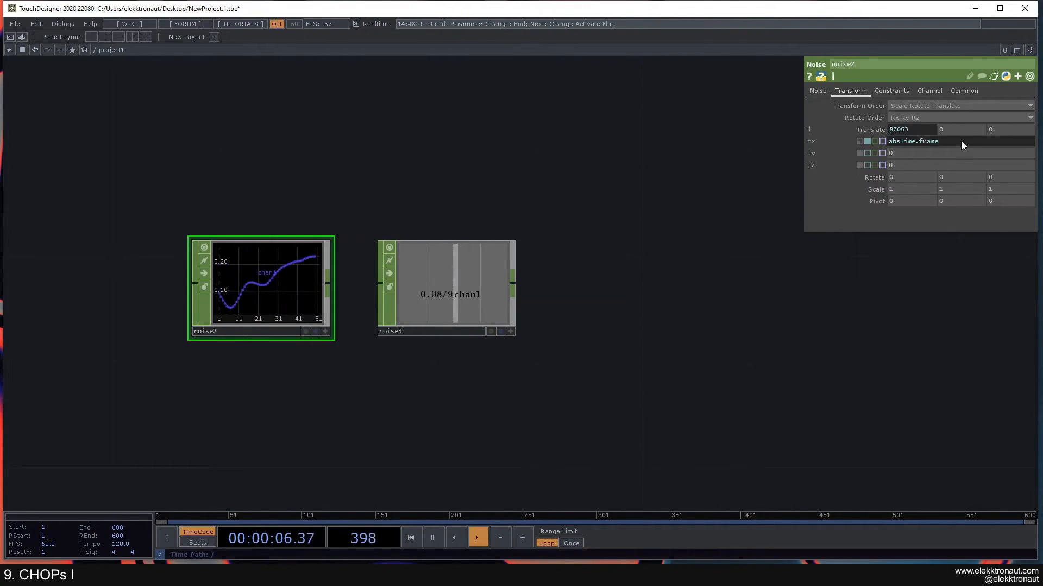
text(* .5)
key(Return)
scroll(255, 271, up, 5)
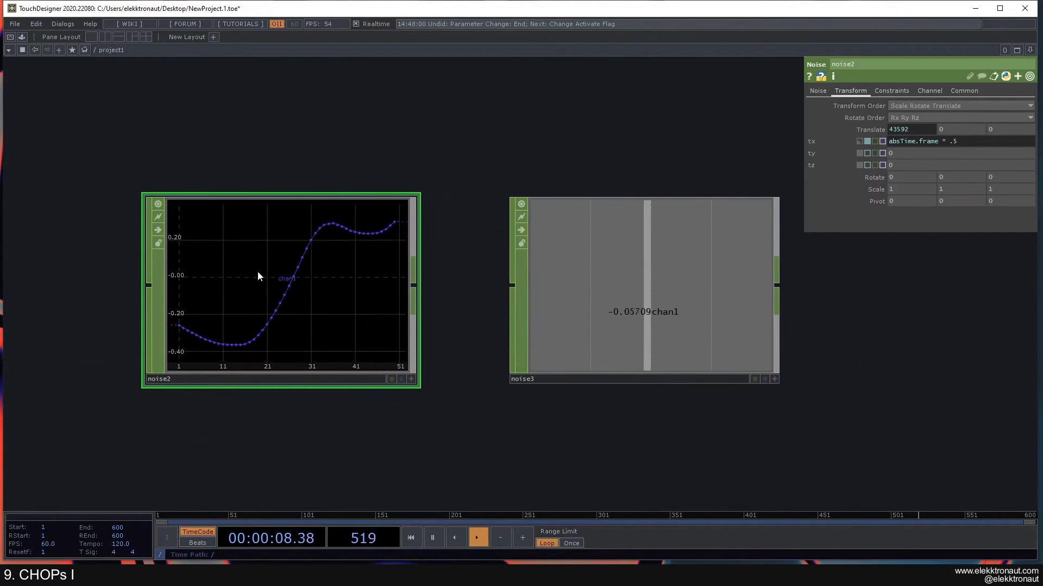
scroll(268, 268, down, 5)
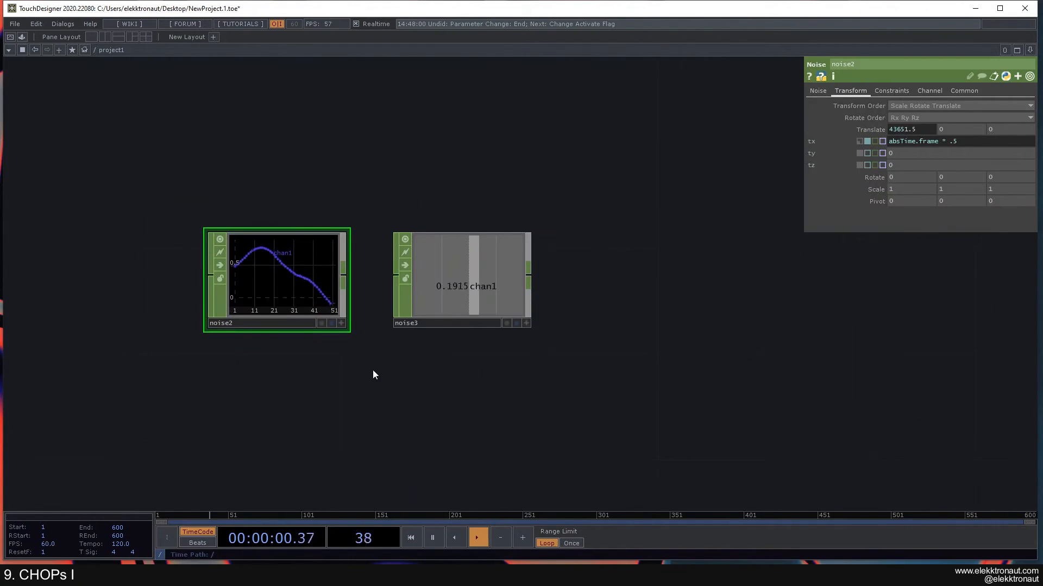
scroll(310, 331, up, 2)
scroll(367, 276, down, 3)
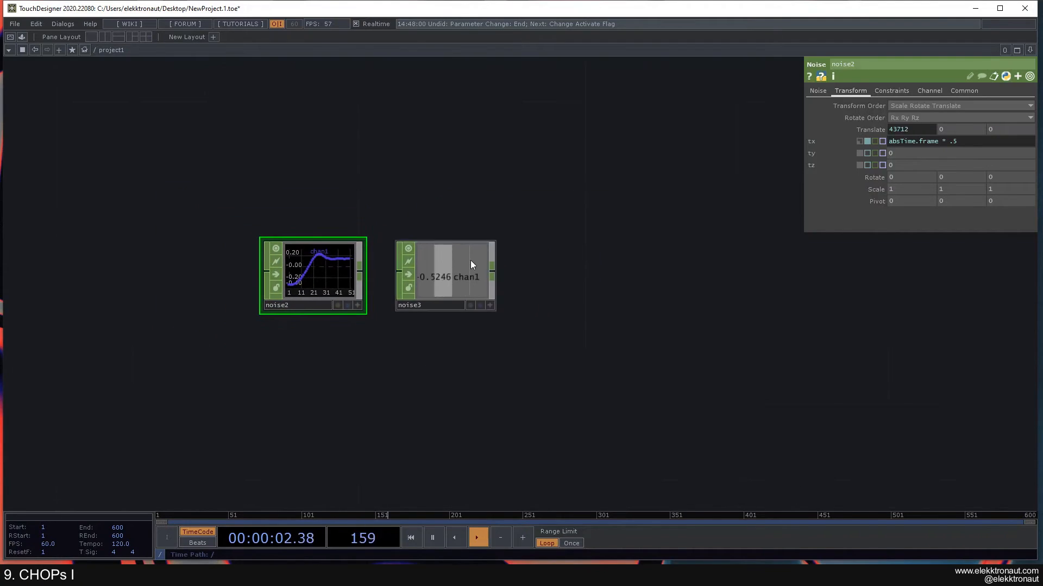
Review the LFO and Noise chains feeding the Circle TOP and show the Circle TOP's parameters.
click(470, 259)
scroll(494, 255, down, 2)
scroll(501, 194, down, 1)
drag(502, 193, 215, 338)
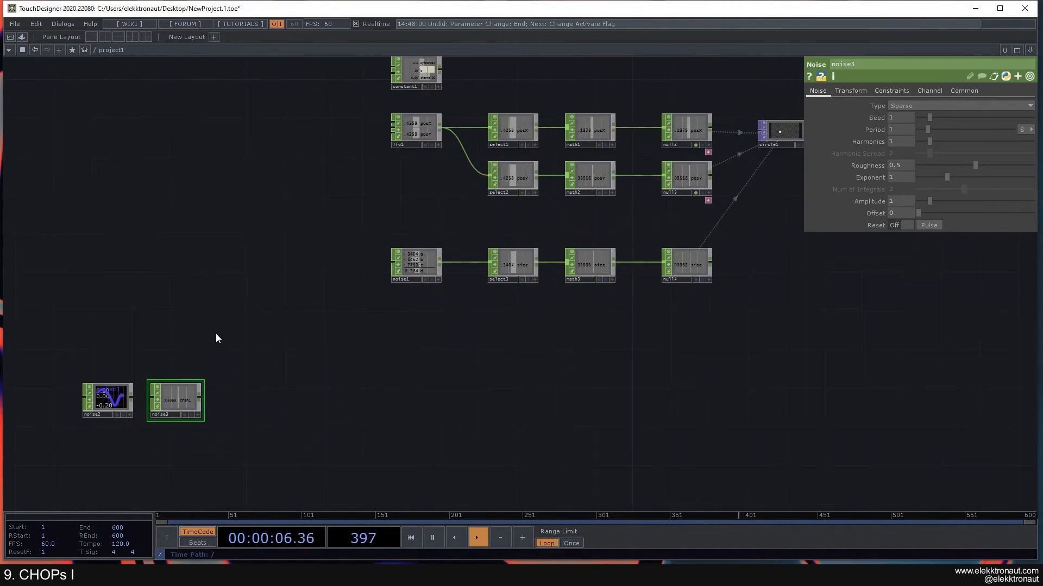
drag(742, 249, 717, 270)
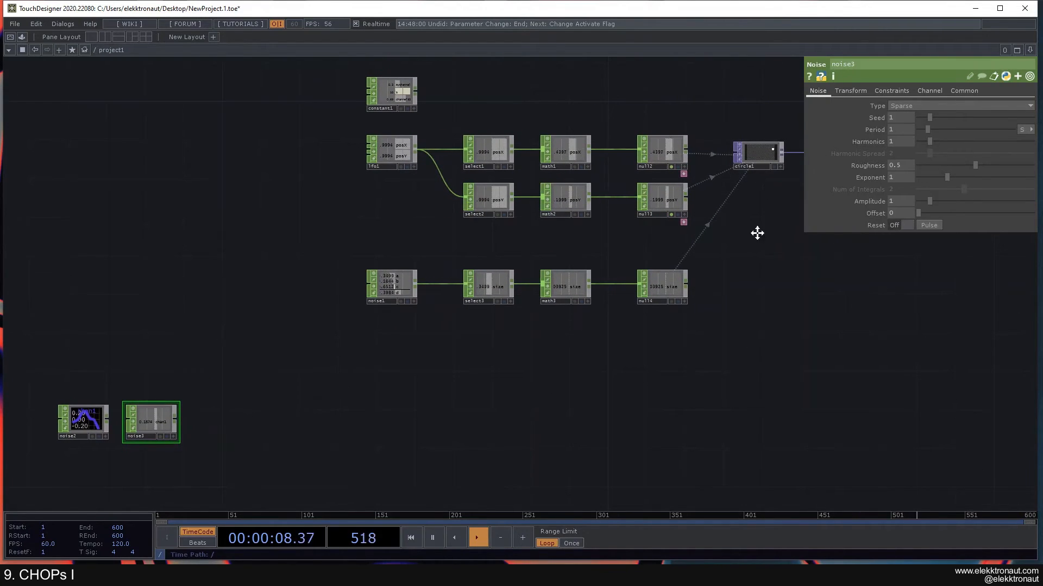
drag(795, 168, 629, 223)
scroll(614, 214, up, 3)
click(581, 220)
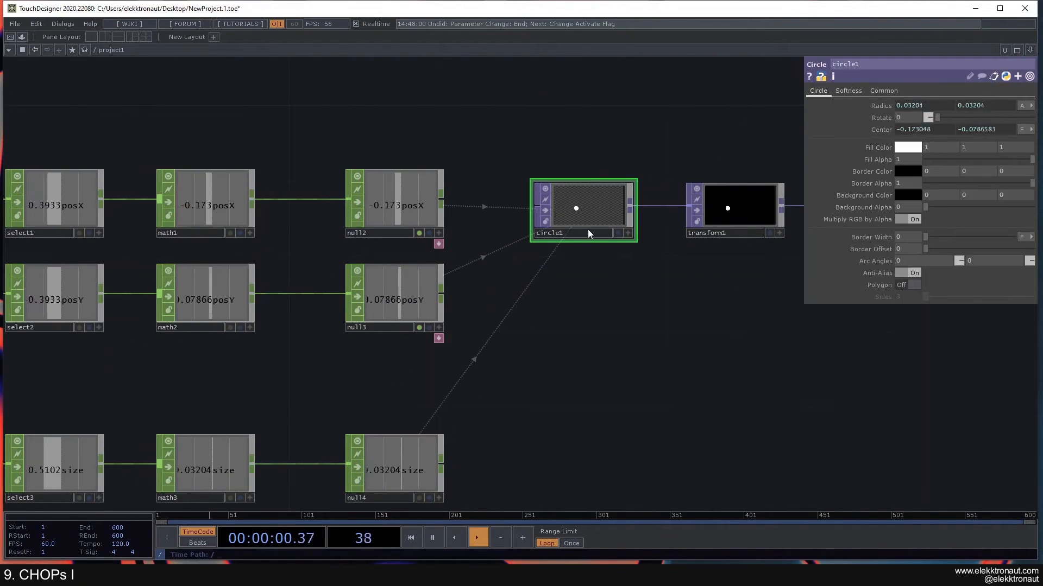
Review the chains driving the Circle TOP, pause playback, and examine the Circle TOP's frozen image up close.
scroll(587, 239, down, 3)
drag(594, 292, 703, 201)
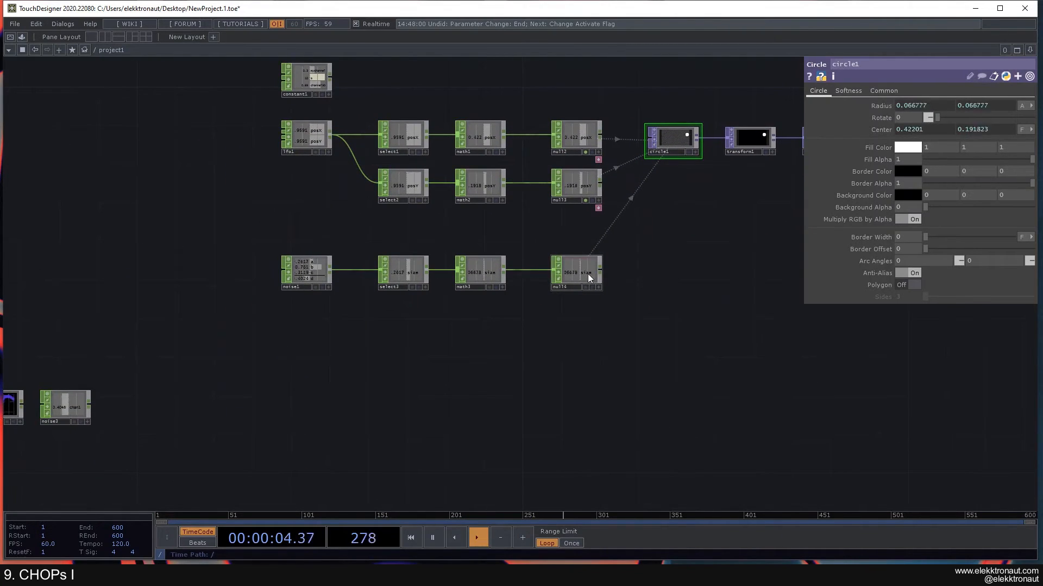
scroll(587, 273, up, 3)
scroll(588, 273, down, 4)
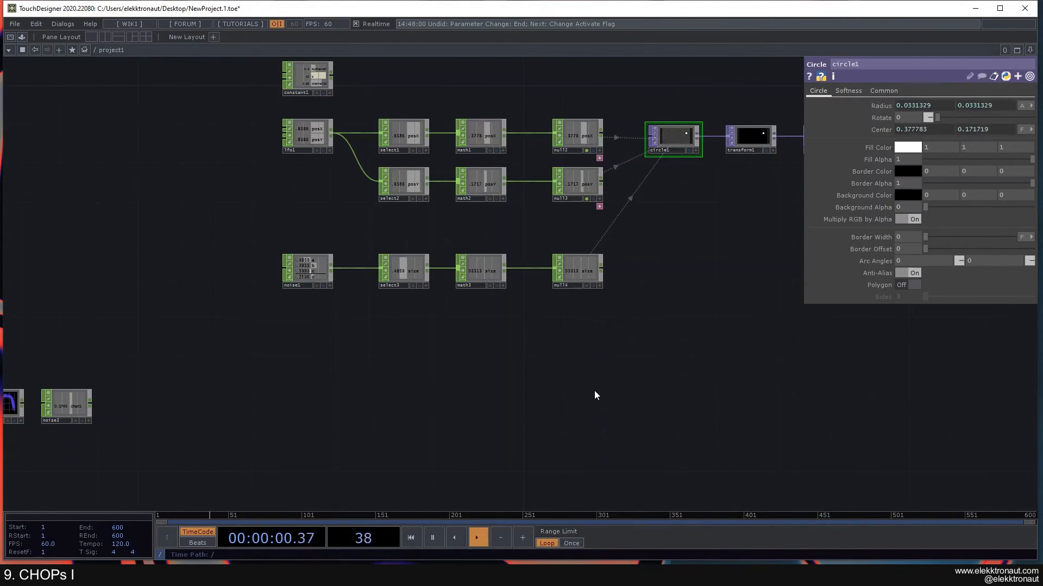
key(space)
drag(607, 362, 315, 467)
scroll(385, 278, up, 5)
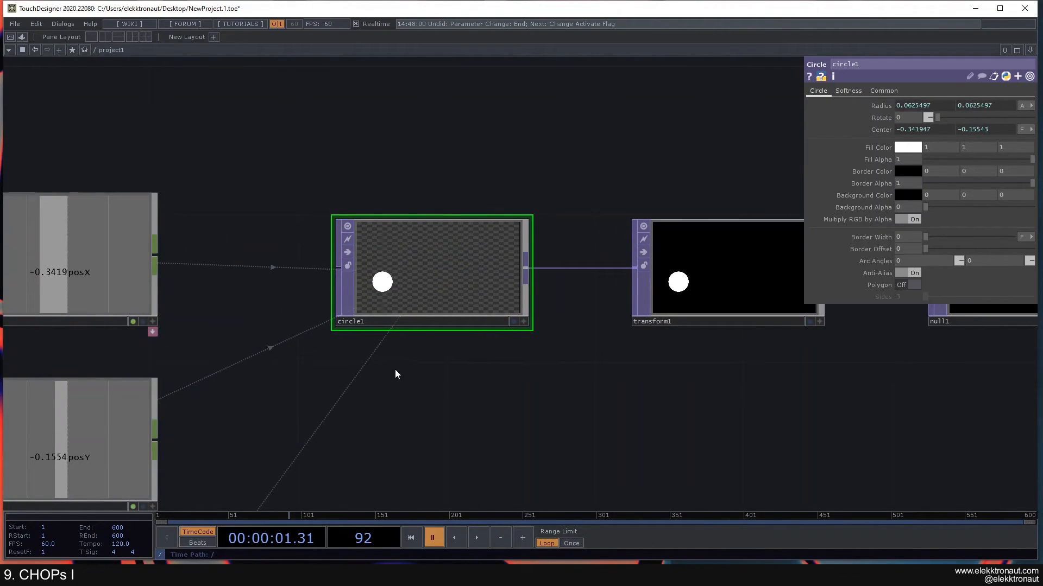
scroll(415, 315, up, 1)
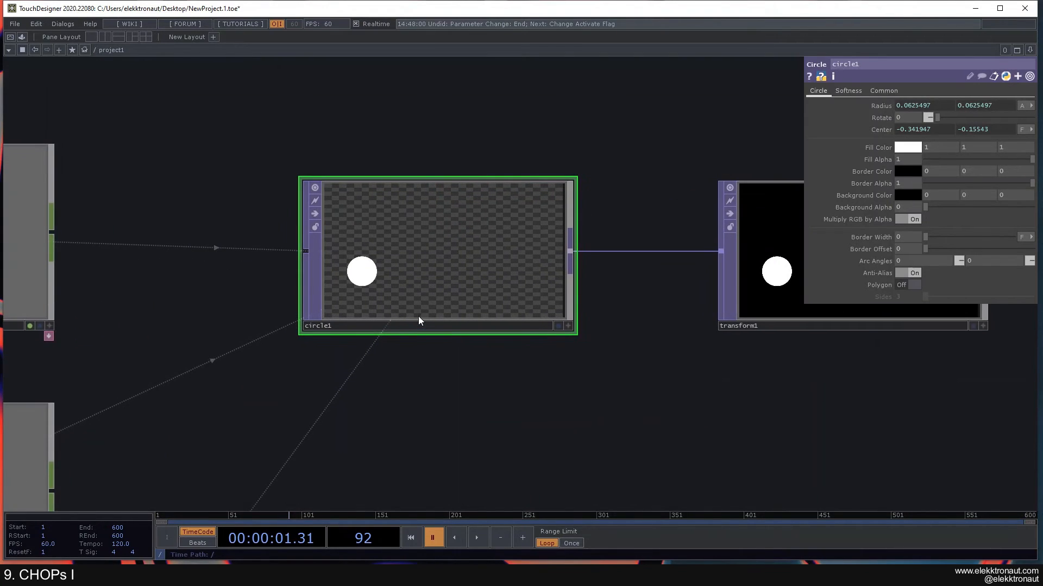
Compare the two standalone Noise CHOPs while paused and during a short stretch of playback.
scroll(418, 318, down, 4)
scroll(465, 342, down, 8)
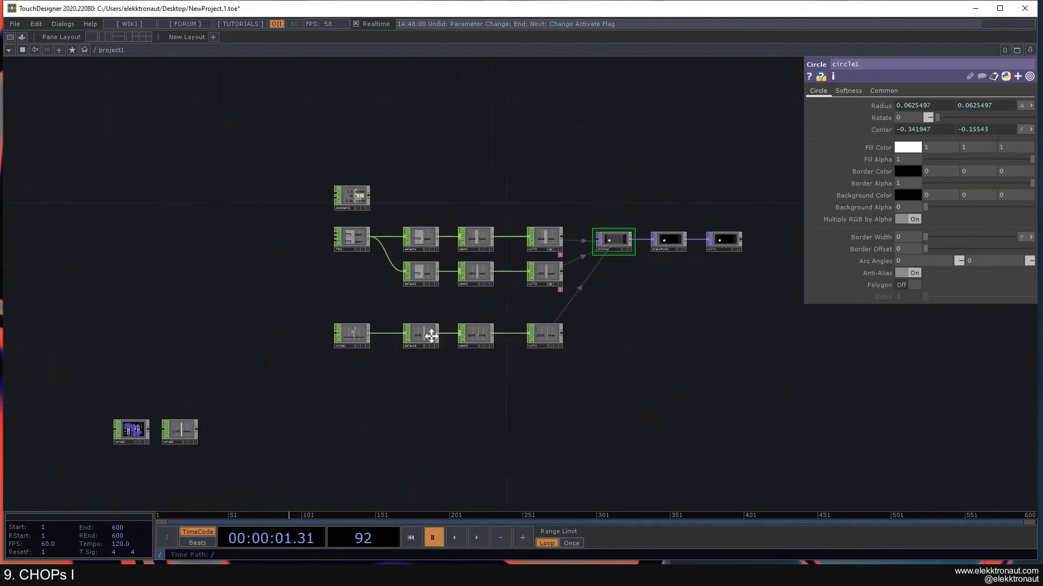
scroll(223, 380, up, 10)
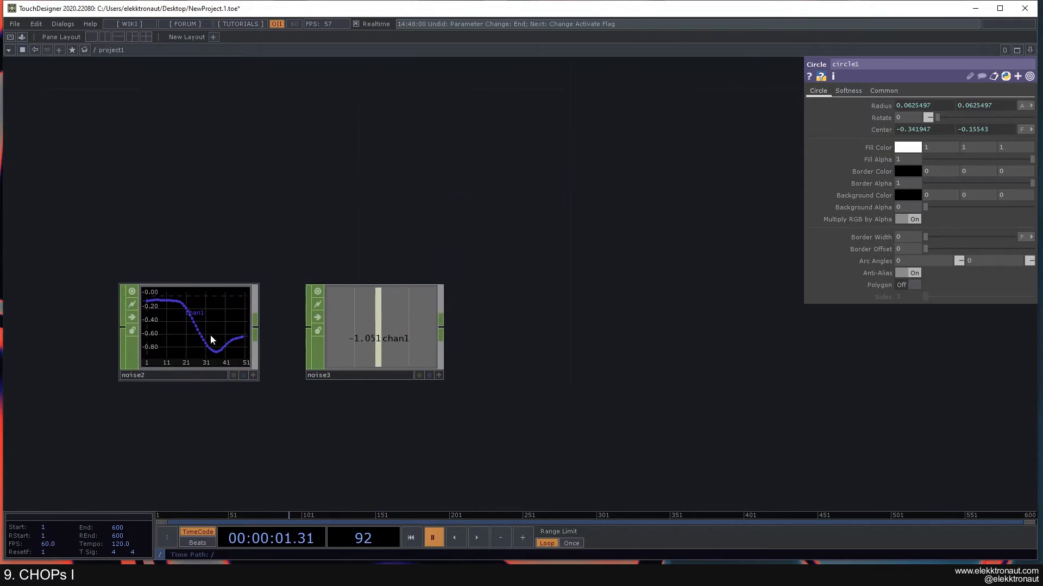
key(space)
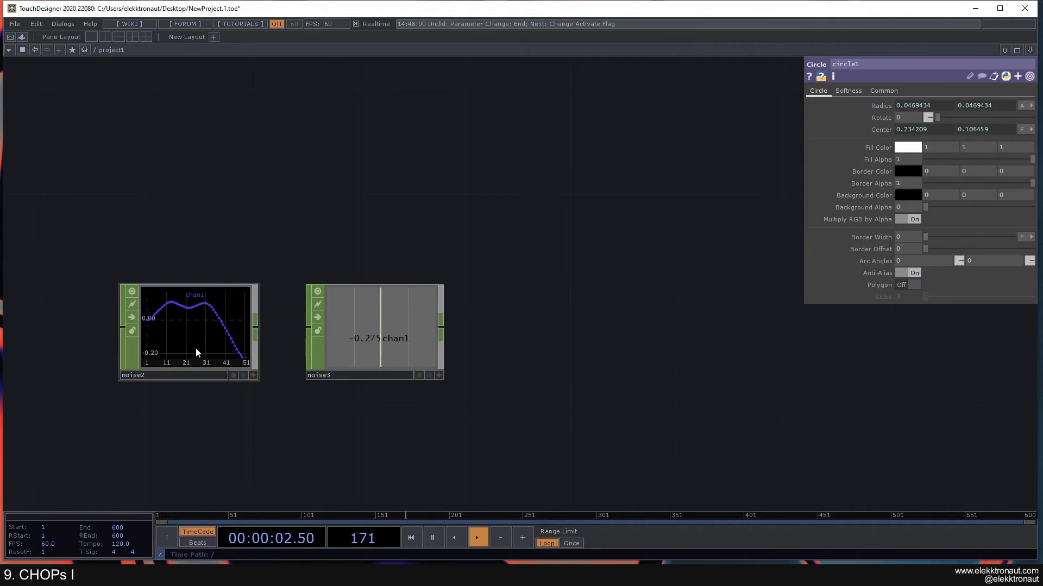
key(space)
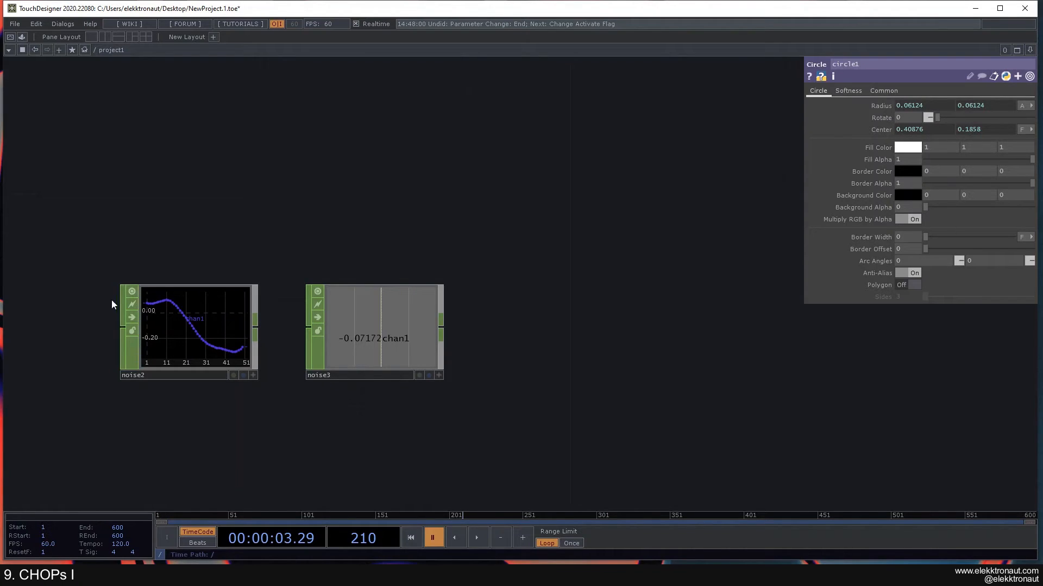
Inspect the single-value Noise CHOP noise3 and compare it with the LFO and Noise chains.
scroll(173, 345, down, 8)
drag(247, 311, 206, 373)
scroll(213, 371, up, 3)
scroll(213, 371, down, 3)
scroll(207, 373, up, 2)
click(169, 407)
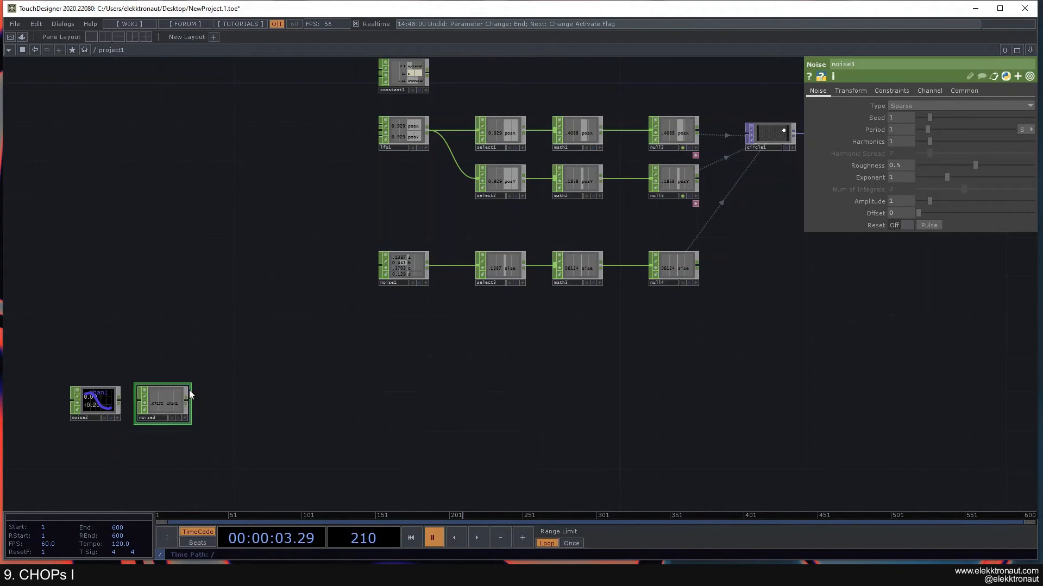
drag(720, 222, 652, 260)
drag(267, 389, 402, 308)
scroll(241, 360, up, 3)
scroll(241, 360, down, 3)
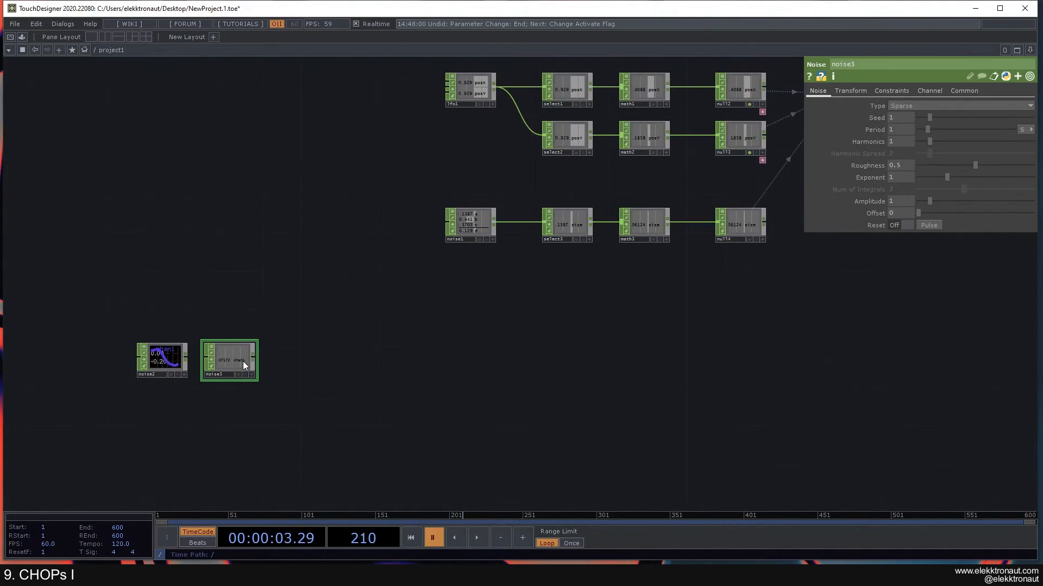
scroll(229, 364, up, 3)
scroll(275, 363, down, 3)
drag(356, 346, 401, 308)
Move the multi-sample Noise CHOP noise2 slightly farther away from noise3 and examine its curve.
click(246, 331)
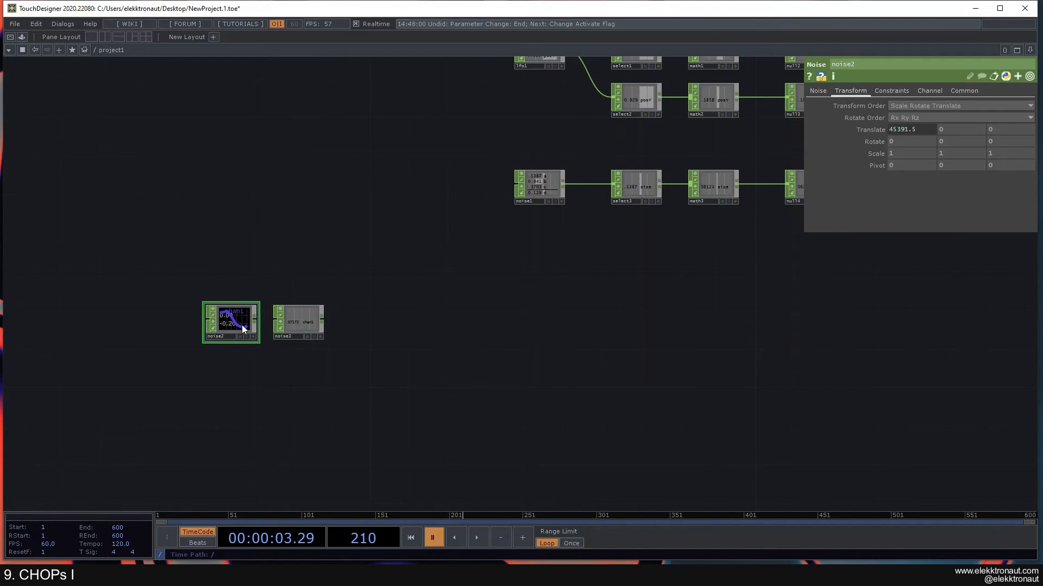
scroll(242, 325, up, 4)
drag(279, 400, 348, 359)
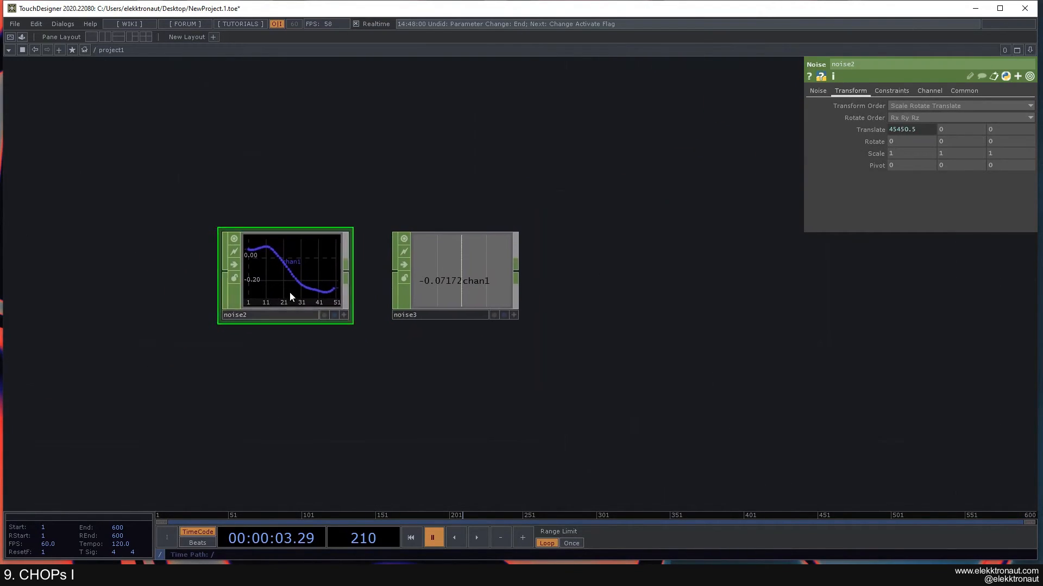
drag(287, 299, 258, 291)
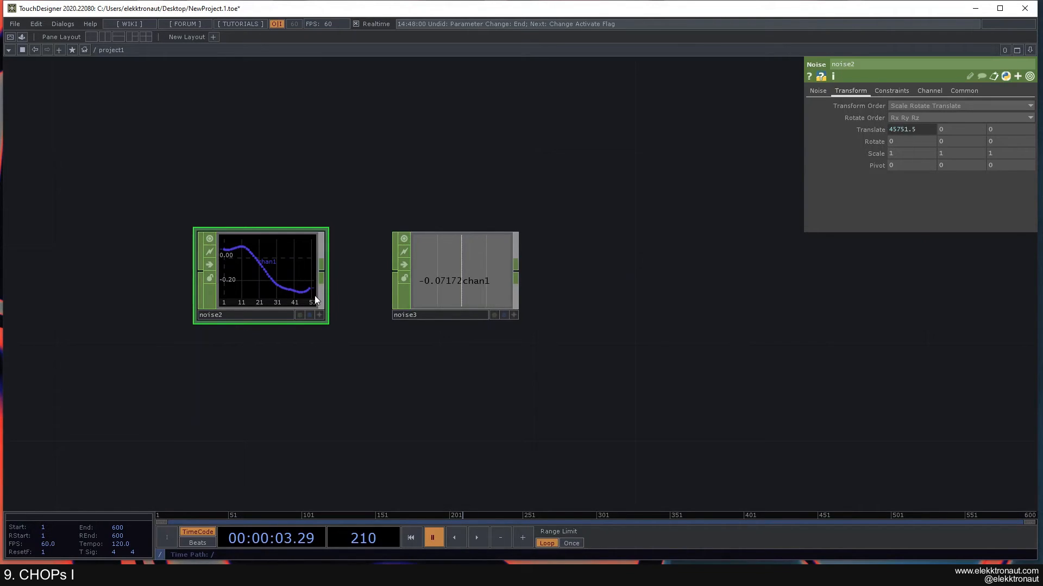
scroll(243, 266, up, 2)
scroll(243, 262, down, 2)
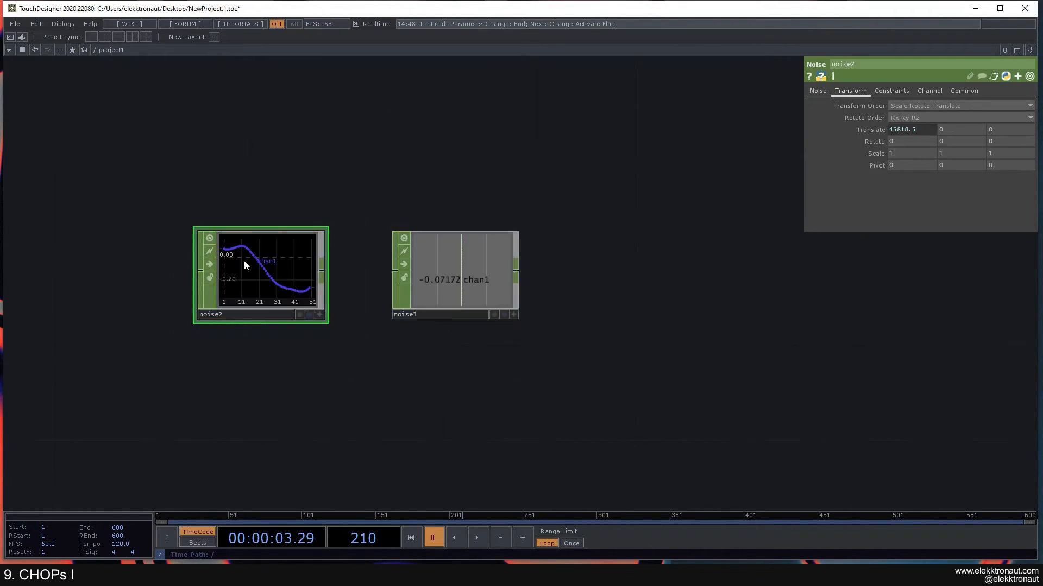
scroll(261, 269, down, 3)
scroll(263, 275, down, 4)
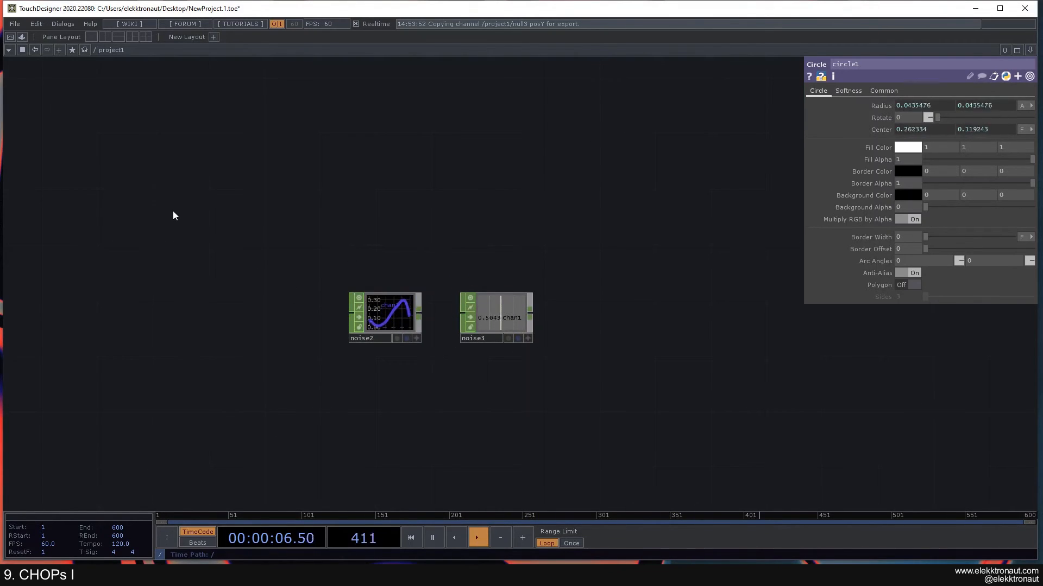
Add an Audio File In CHOP in the empty area near the two standalone Noise CHOPs.
key(Tab)
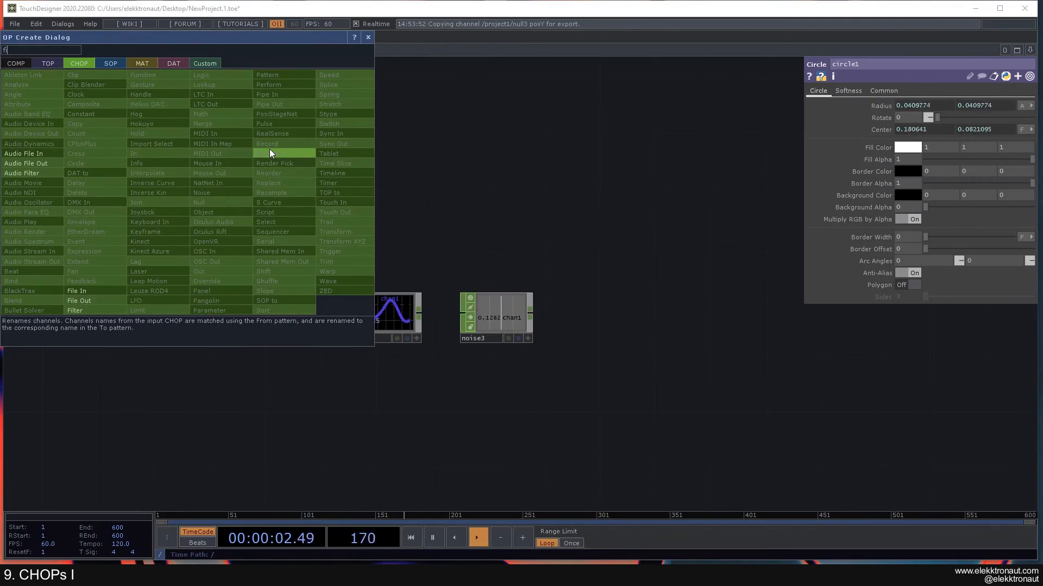
click(33, 174)
click(177, 209)
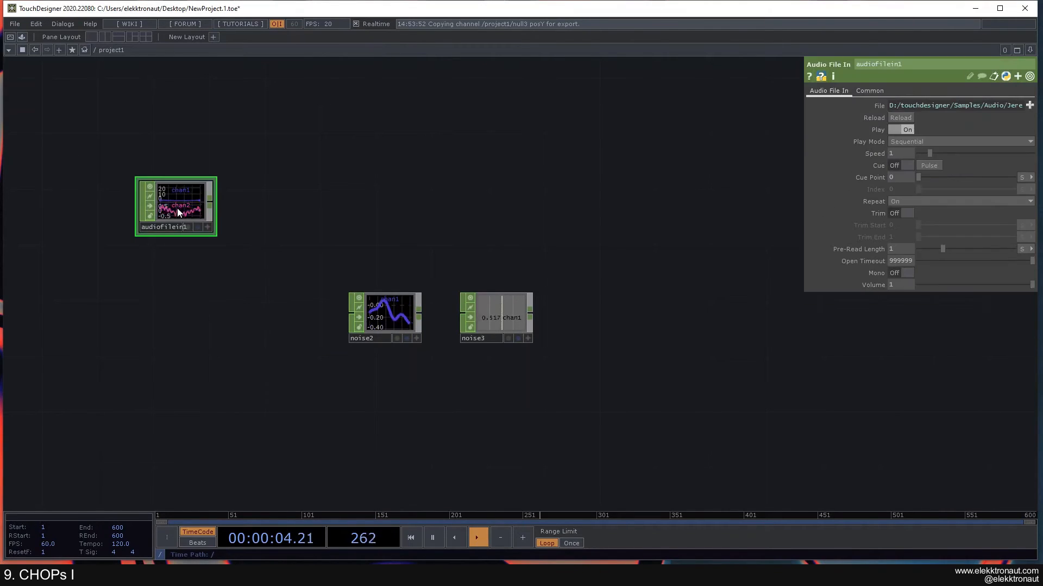
scroll(177, 210, up, 5)
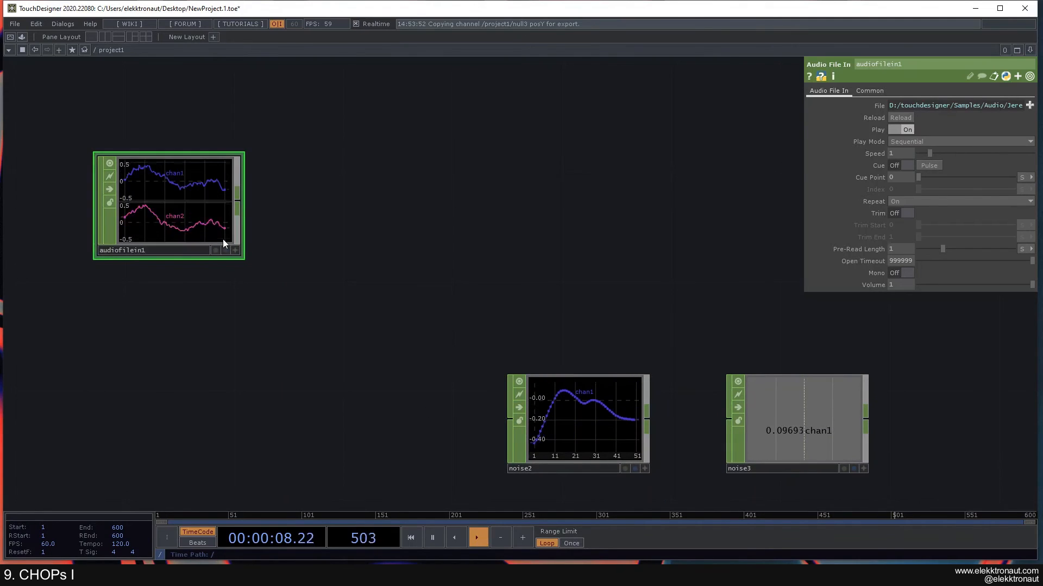
Examine the Audio File In CHOP's waveforms beside the Noise CHOPs and delete that operator.
scroll(223, 239, down, 4)
drag(320, 227, 268, 250)
scroll(157, 243, up, 3)
scroll(156, 242, down, 3)
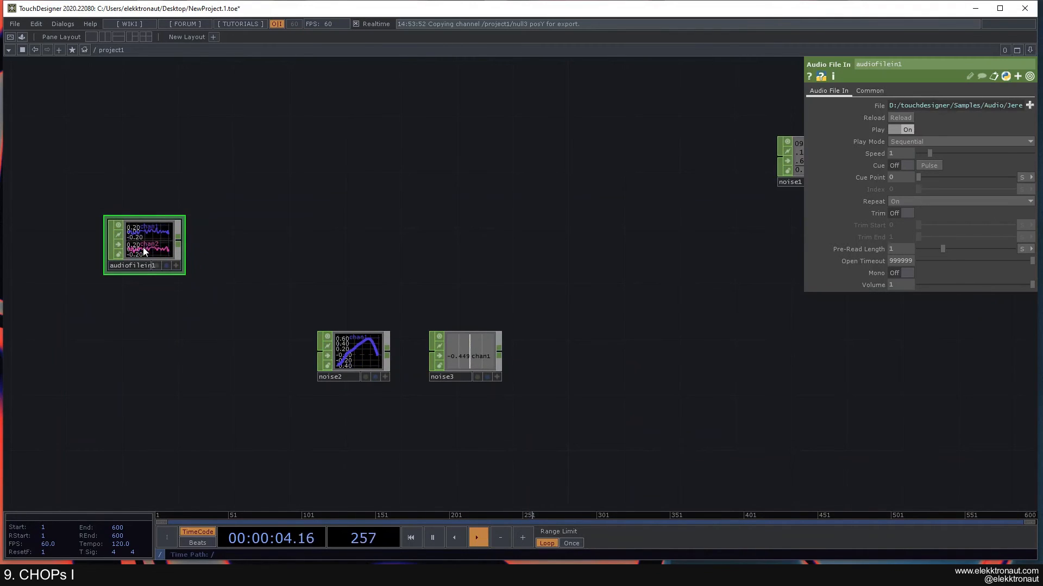
key(Delete)
Add a Noise TOP in the empty space below the Circle, Transform and Null TOP chain.
scroll(144, 246, down, 5)
scroll(643, 251, up, 4)
drag(597, 252, 448, 211)
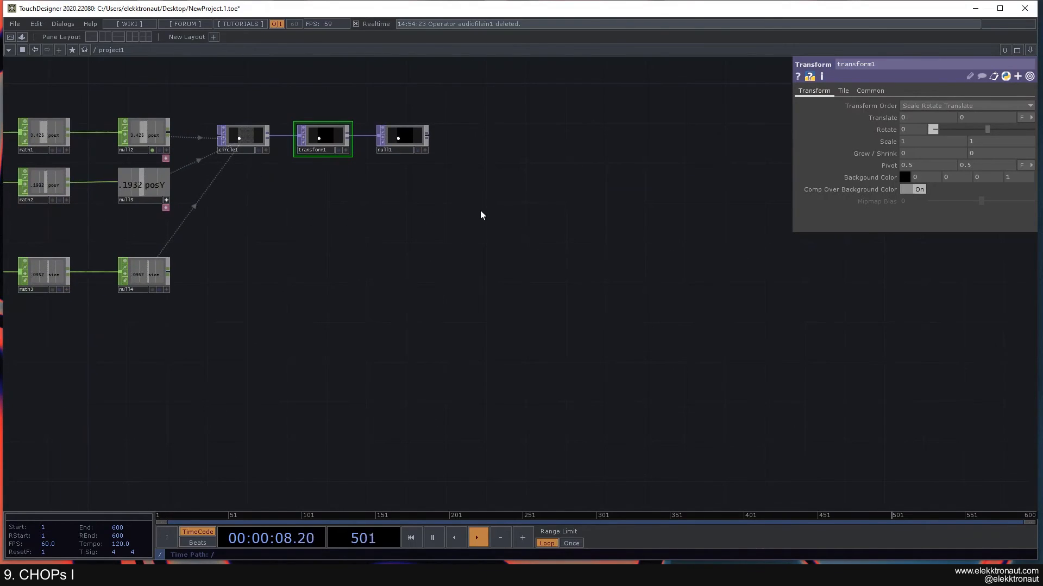
key(Tab)
text(noi)
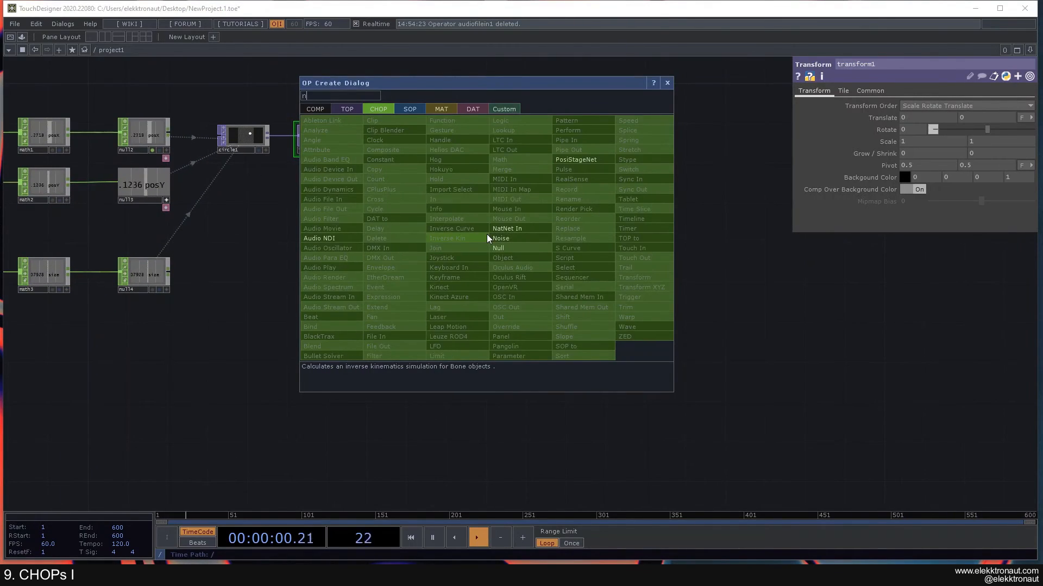
click(346, 109)
key(Return)
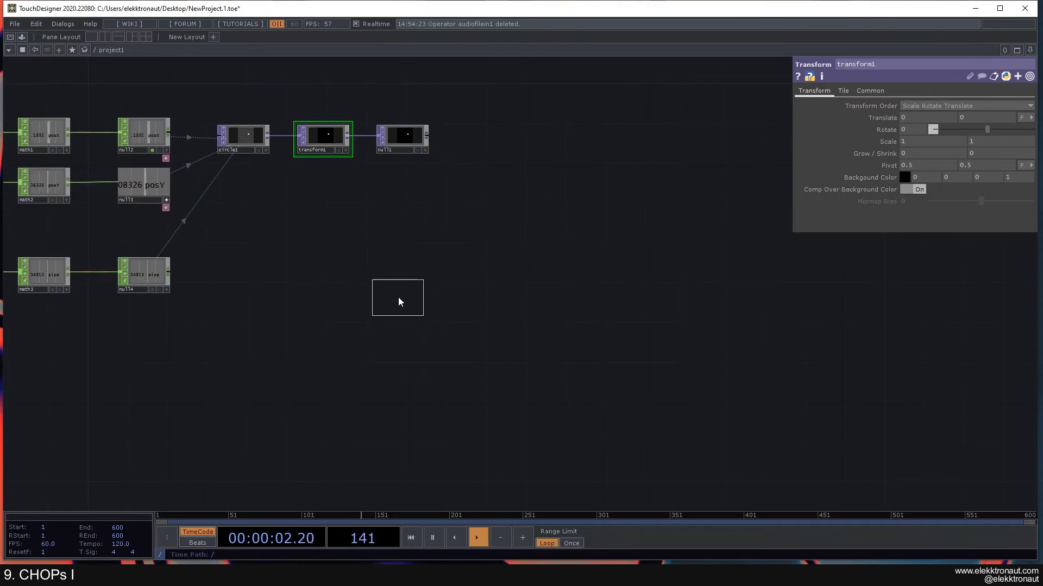
click(399, 297)
Set the new Noise TOP's vertical resolution to 1, making it 256 by 1 pixels.
scroll(399, 297, up, 3)
click(918, 93)
click(976, 118)
text(1)
key(Return)
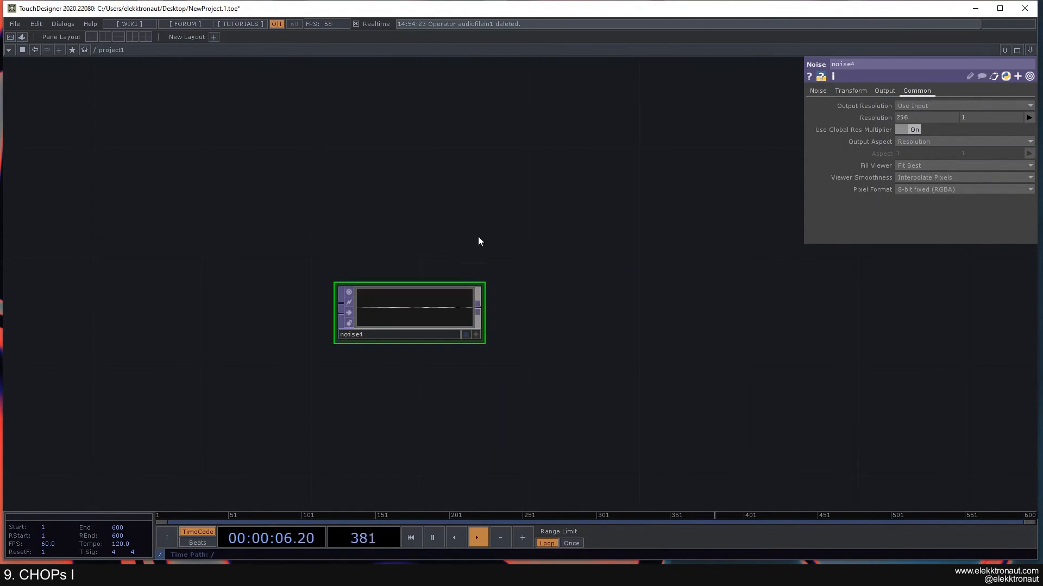
Convert the Noise TOP's pixels to channels with a TOP to CHOP placed directly below it.
drag(482, 306, 401, 199)
right_click(401, 199)
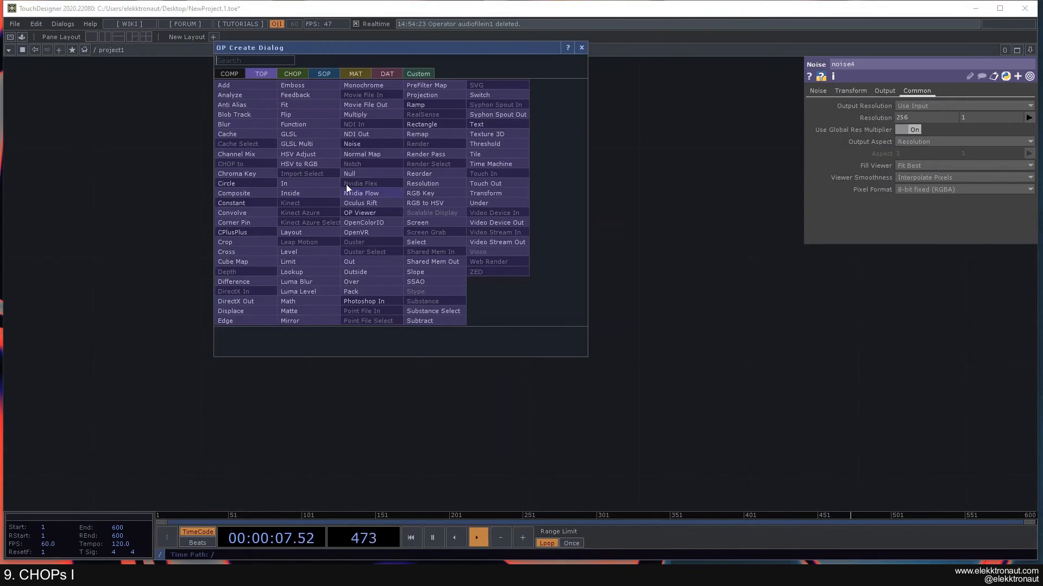
click(292, 73)
click(258, 90)
click(334, 328)
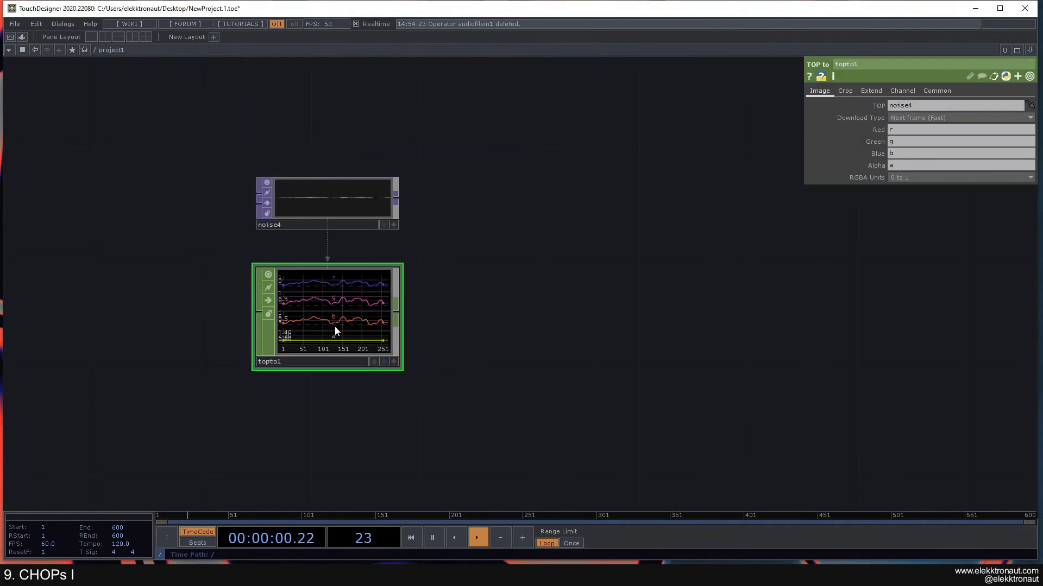
Examine the r, g, b and a channel curves in the TOP to CHOP against the Noise TOP's pixel row.
key(h)
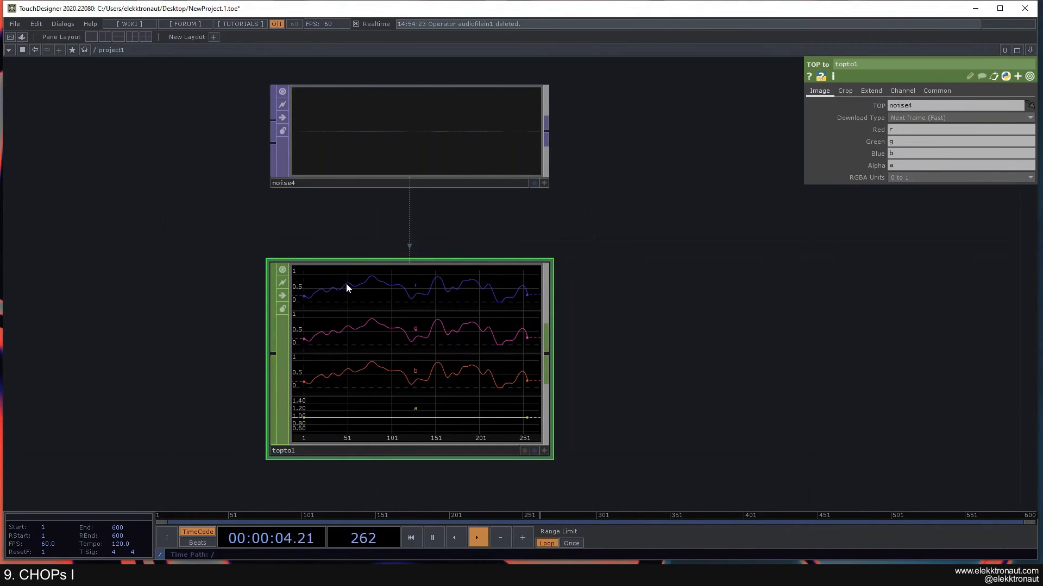
drag(608, 307, 550, 306)
scroll(461, 354, down, 2)
scroll(461, 355, up, 2)
scroll(515, 203, down, 2)
drag(572, 214, 568, 230)
scroll(508, 252, down, 2)
scroll(508, 253, up, 2)
scroll(507, 251, up, 1)
drag(561, 324, 526, 252)
Connect a Select CHOP after the TOP to CHOP and set its channel name to r.
scroll(616, 363, down, 3)
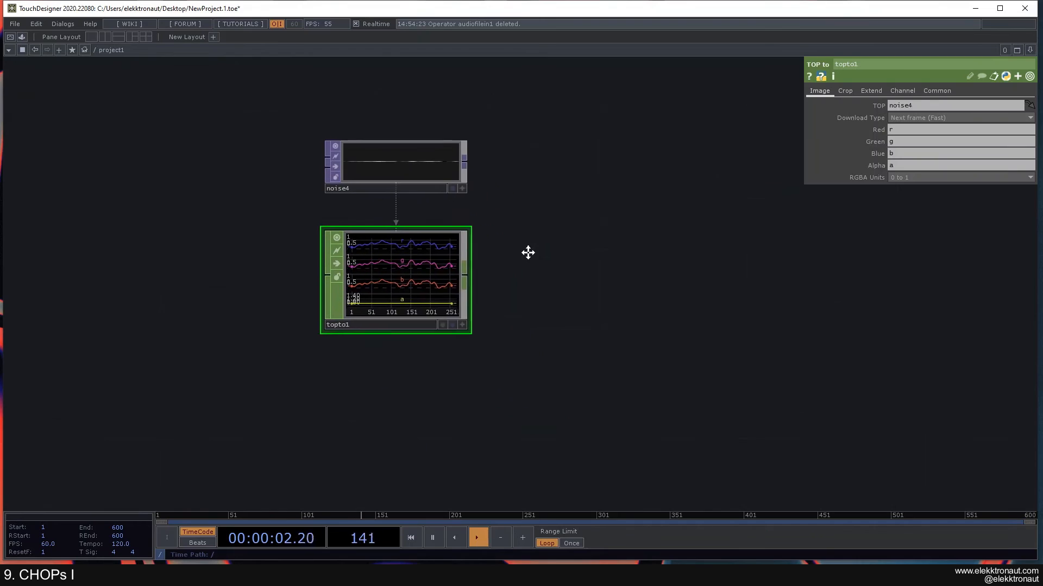
key(Tab)
text(se)
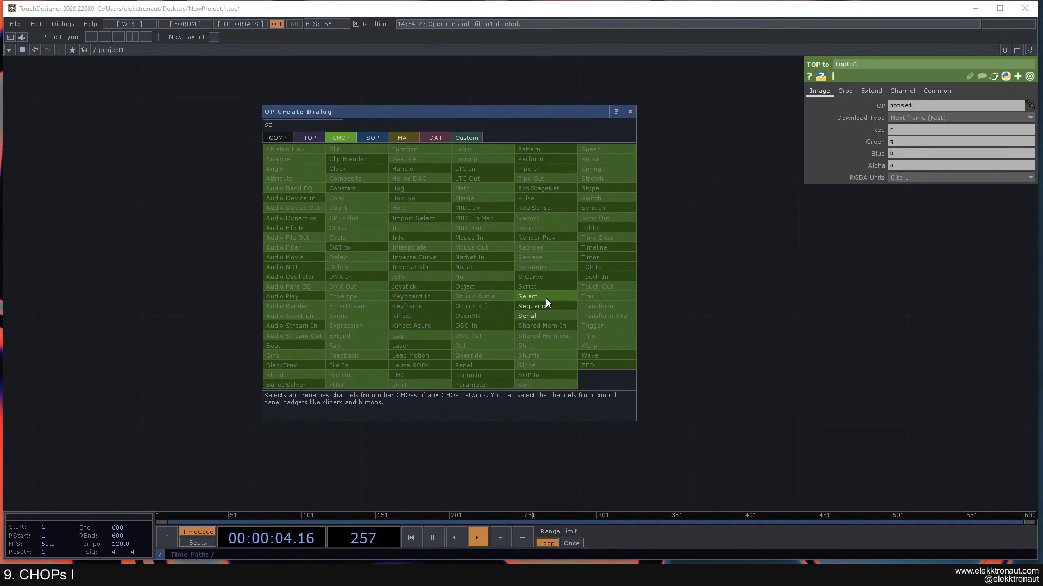
click(545, 298)
click(568, 266)
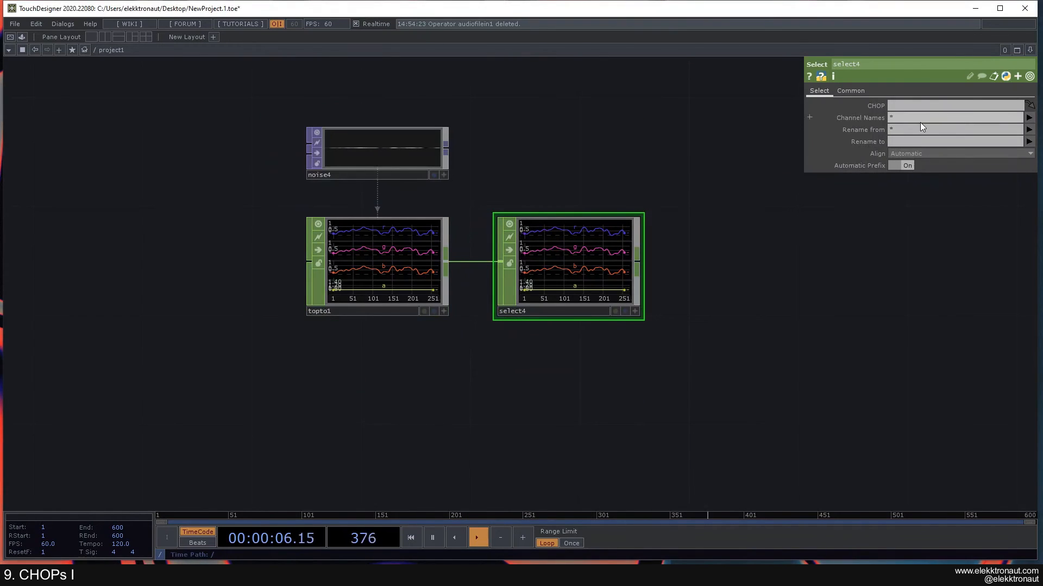
text(r)
key(Return)
scroll(608, 260, up, 5)
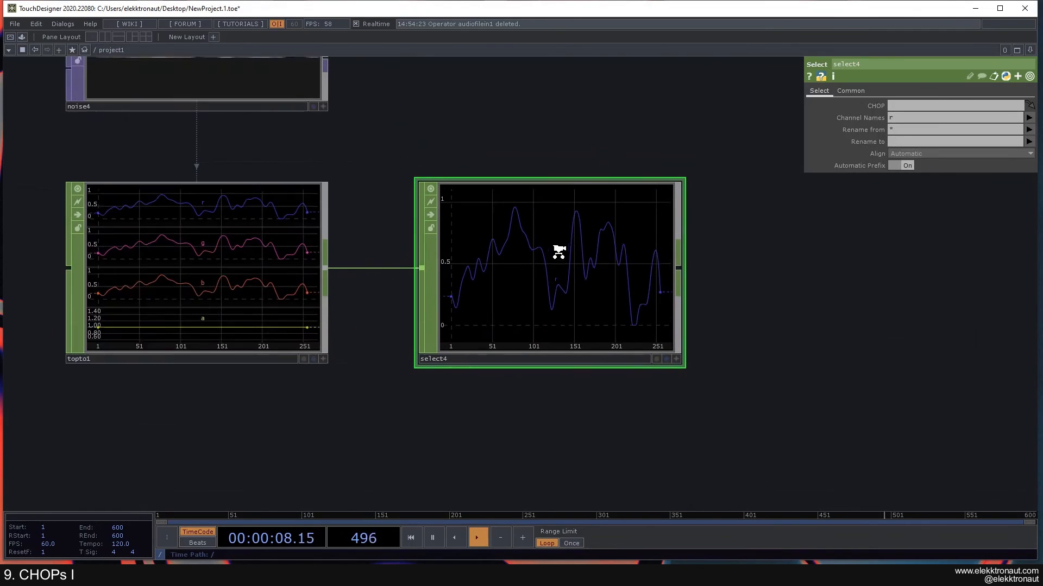
Turn off Monochrome on the Noise TOP feeding the TOP to CHOP.
scroll(558, 250, down, 4)
drag(532, 142, 500, 173)
click(375, 182)
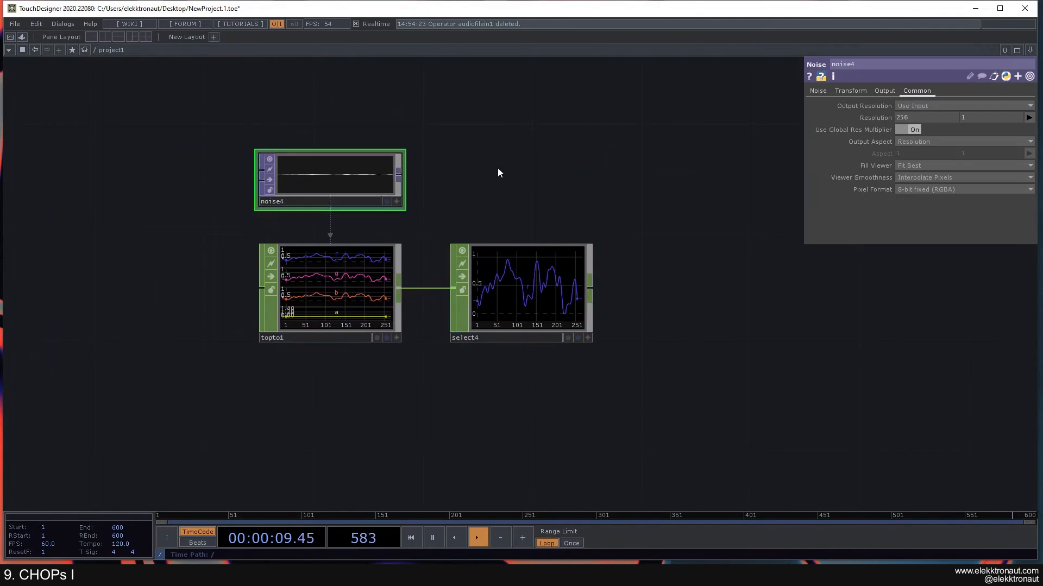
click(818, 91)
click(915, 226)
scroll(440, 272, up, 2)
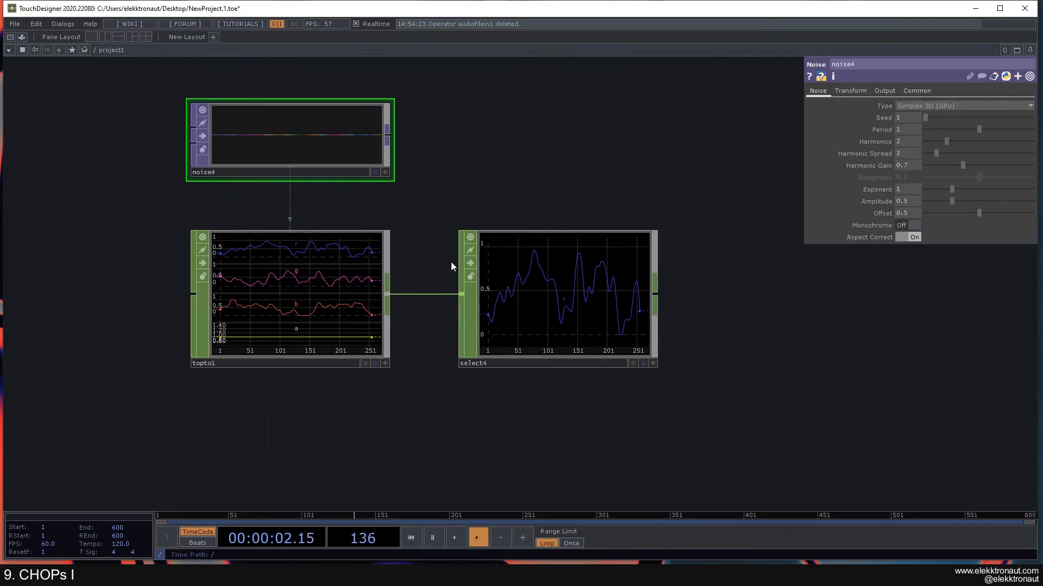
Check the TOP to CHOP's channel names, and switch the Select CHOP's channel to g and finally to b.
click(320, 305)
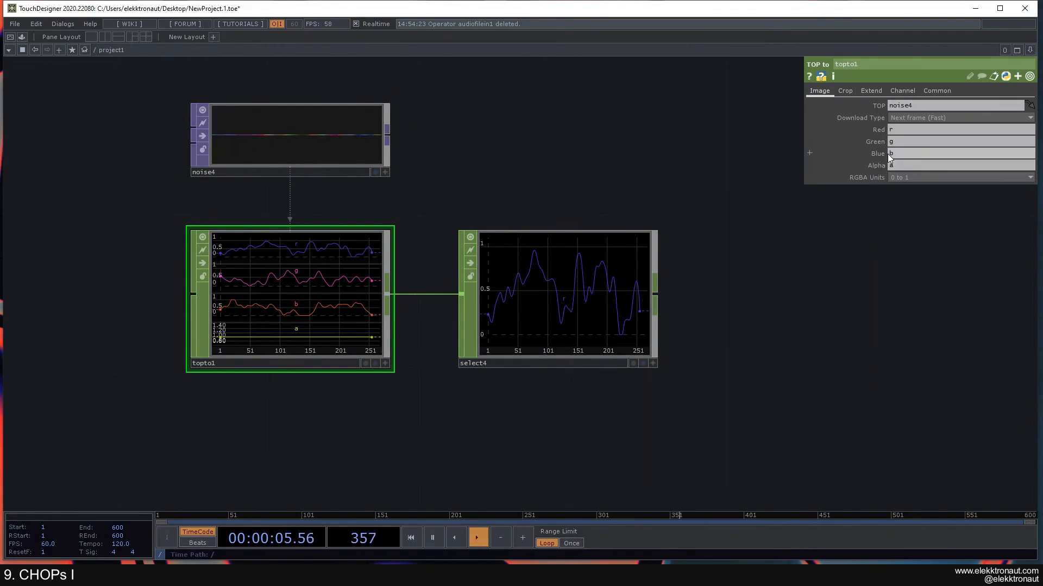
click(582, 287)
click(894, 118)
text(g)
key(Return)
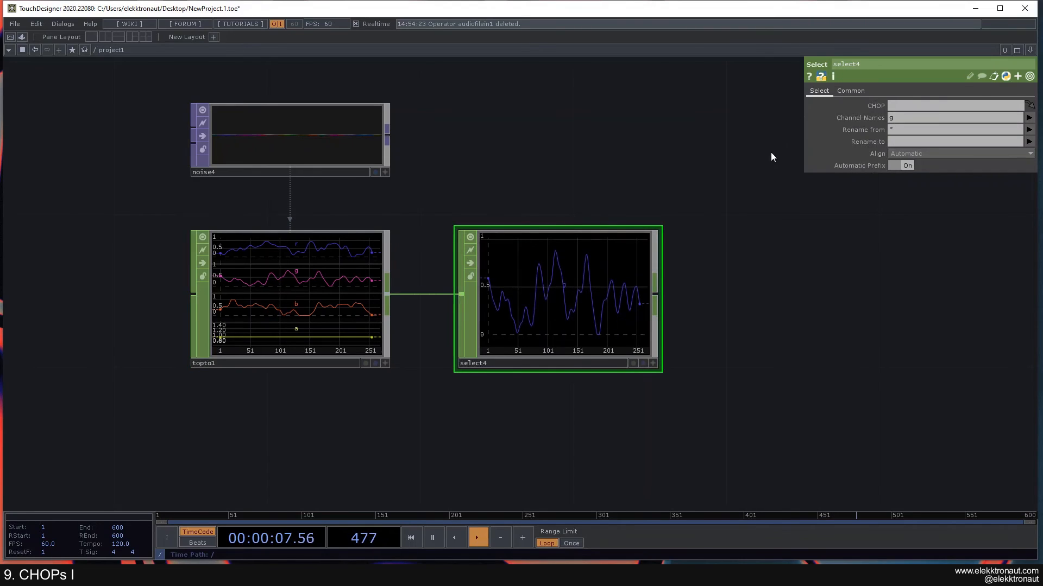
text(b)
key(Return)
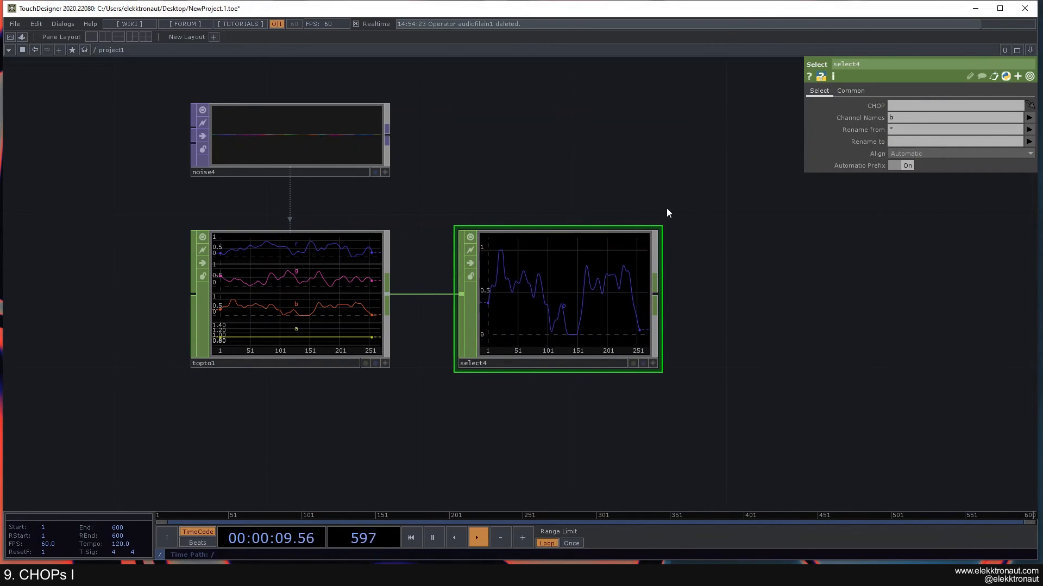
Delete the Noise TOP, the TOP to CHOP and the Select CHOP connected to it.
scroll(671, 209, down, 5)
scroll(671, 207, down, 4)
drag(666, 196, 677, 224)
scroll(682, 236, up, 9)
scroll(681, 235, down, 5)
right_drag(640, 249, 558, 183)
key(Delete)
Compare the multi-sample noise2 CHOP with the single-value noise3 CHOP beside it.
scroll(559, 204, down, 5)
drag(657, 245, 787, 261)
scroll(446, 276, up, 4)
scroll(447, 276, up, 3)
drag(373, 292, 216, 378)
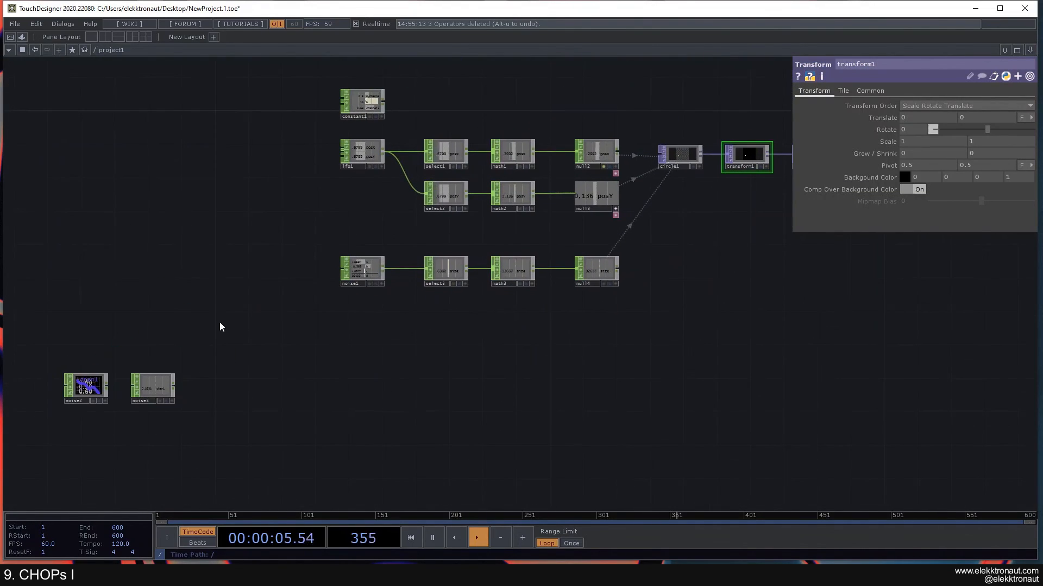
drag(190, 263, 185, 283)
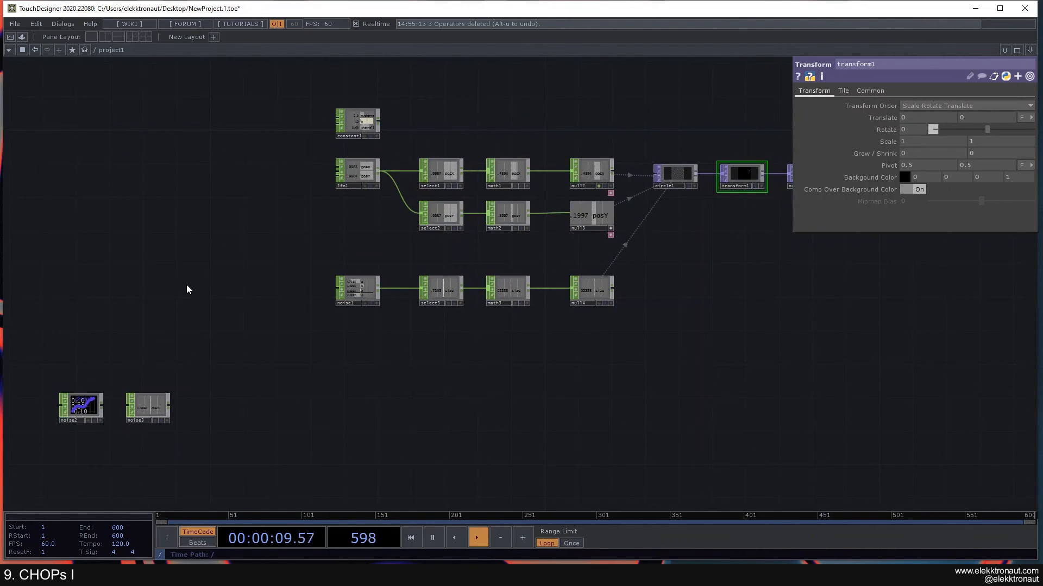
drag(166, 433, 167, 434)
drag(150, 406, 293, 381)
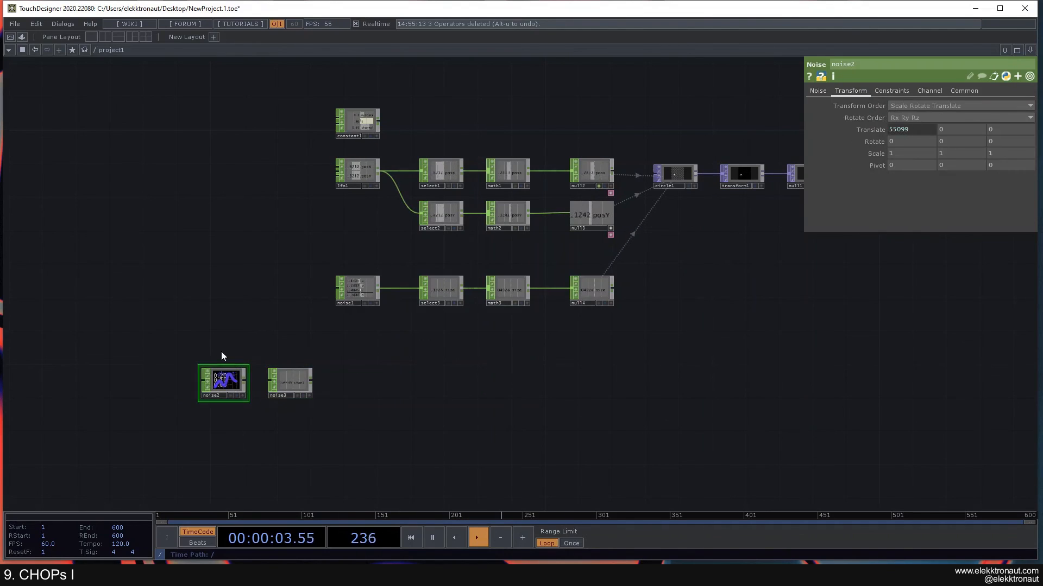
drag(295, 383, 237, 382)
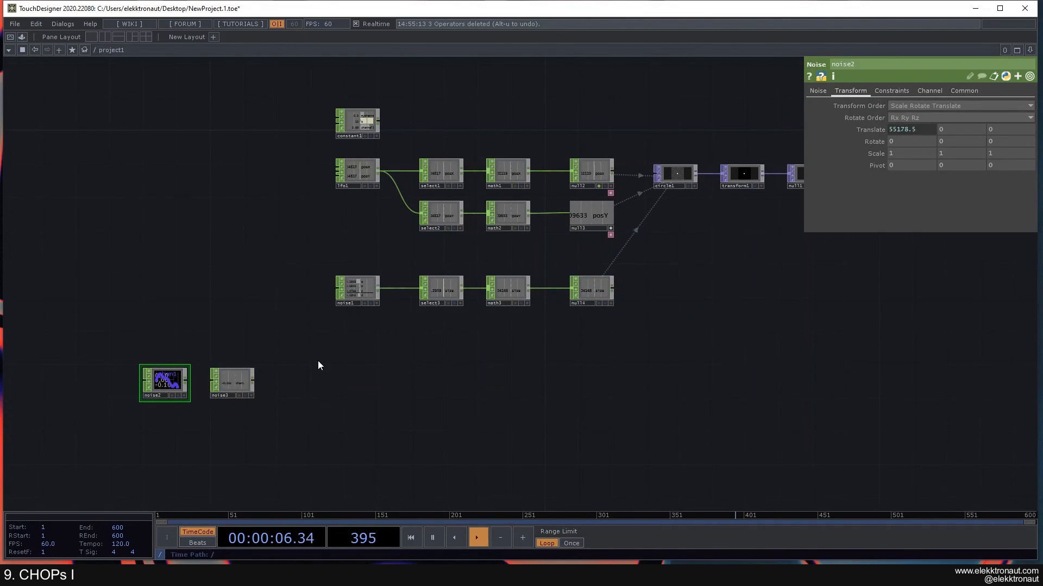
Check the Time Slice setting among the LFO CHOP's common parameters.
drag(325, 255, 512, 364)
scroll(442, 318, up, 2)
drag(485, 317, 380, 288)
scroll(481, 296, up, 2)
click(627, 228)
click(877, 91)
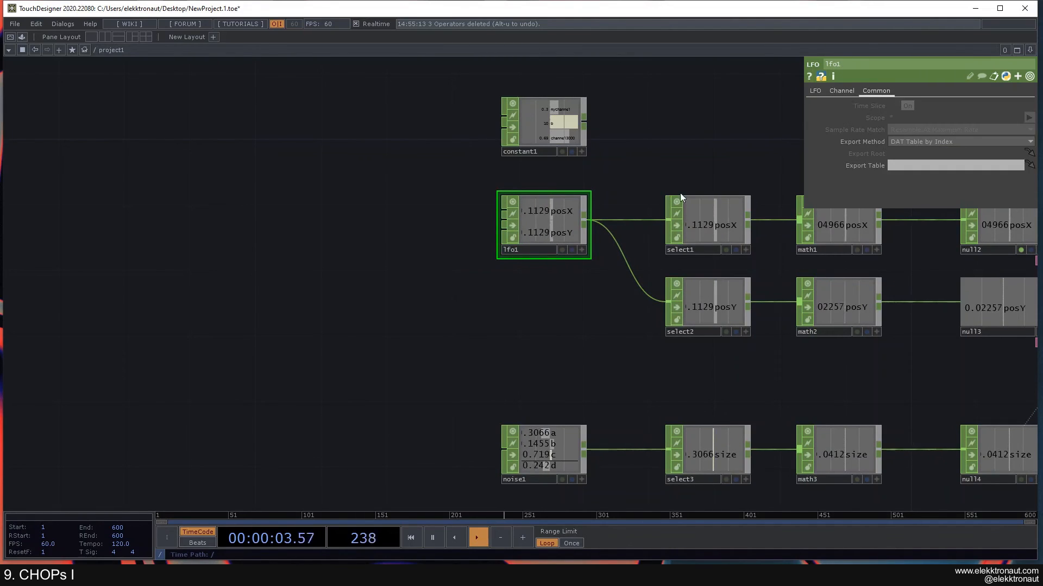
drag(561, 314, 600, 284)
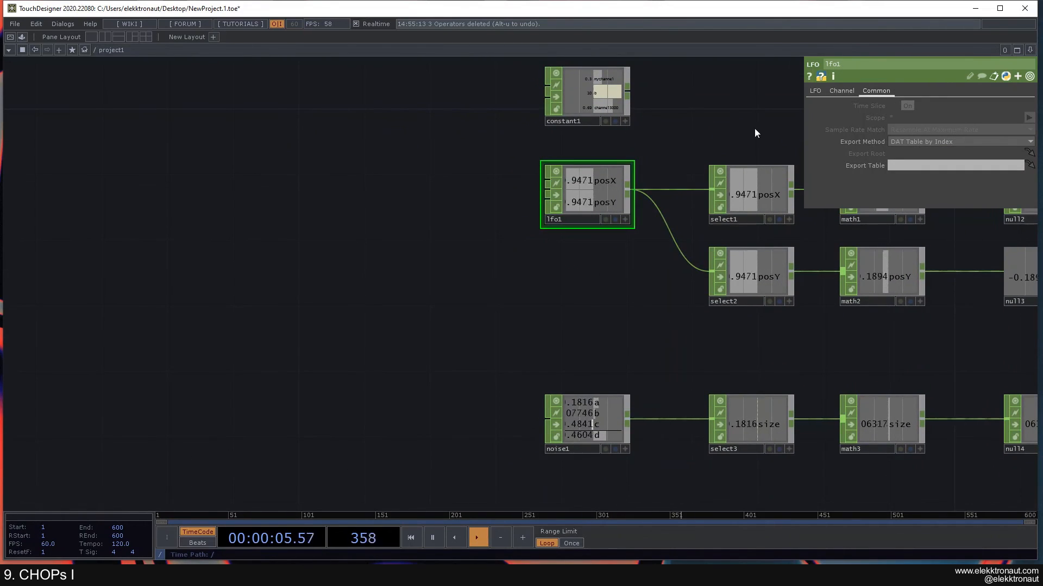
Add a Wave CHOP beside the LFO CHOP and check its Time Slice setting.
drag(361, 256, 450, 300)
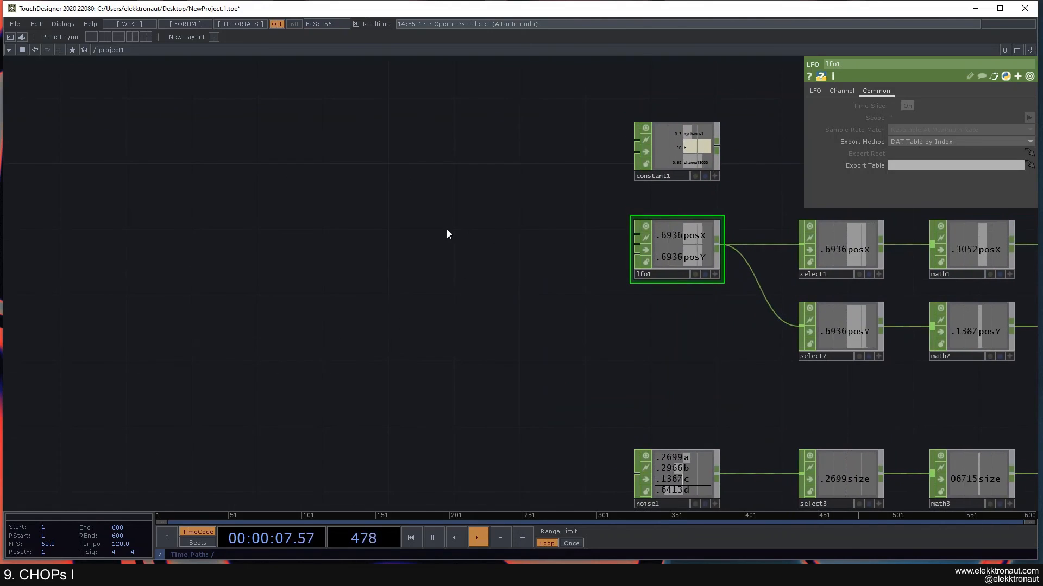
key(Tab)
click(529, 334)
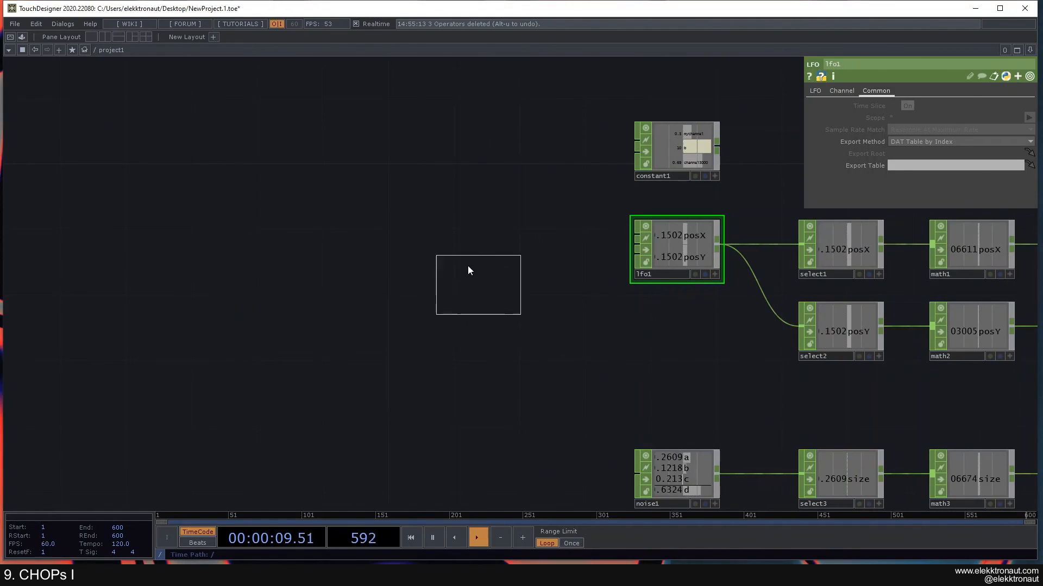
click(458, 249)
scroll(490, 269, up, 2)
drag(550, 252, 470, 270)
scroll(504, 277, down, 2)
scroll(472, 263, up, 2)
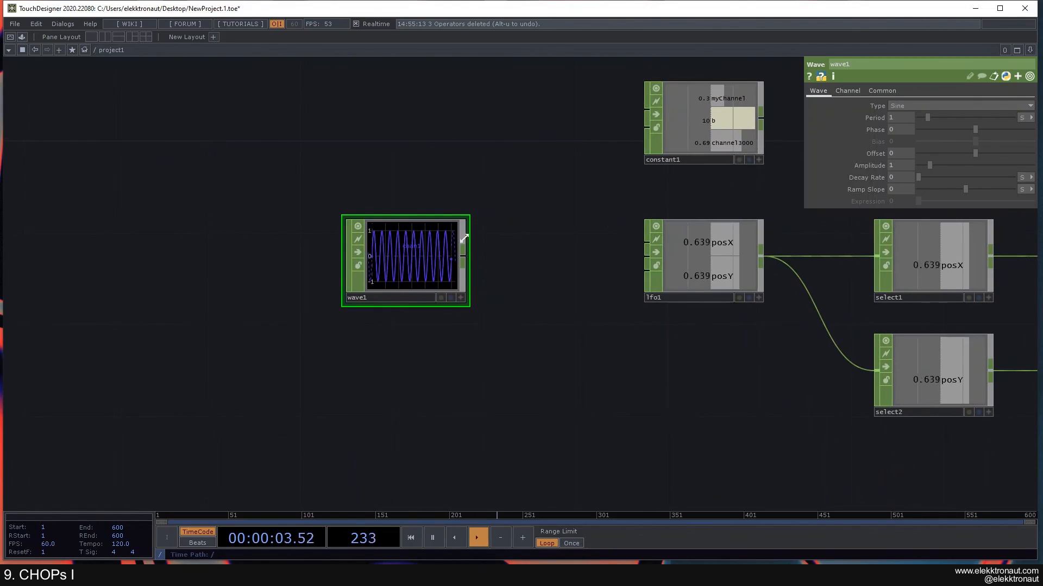
click(881, 89)
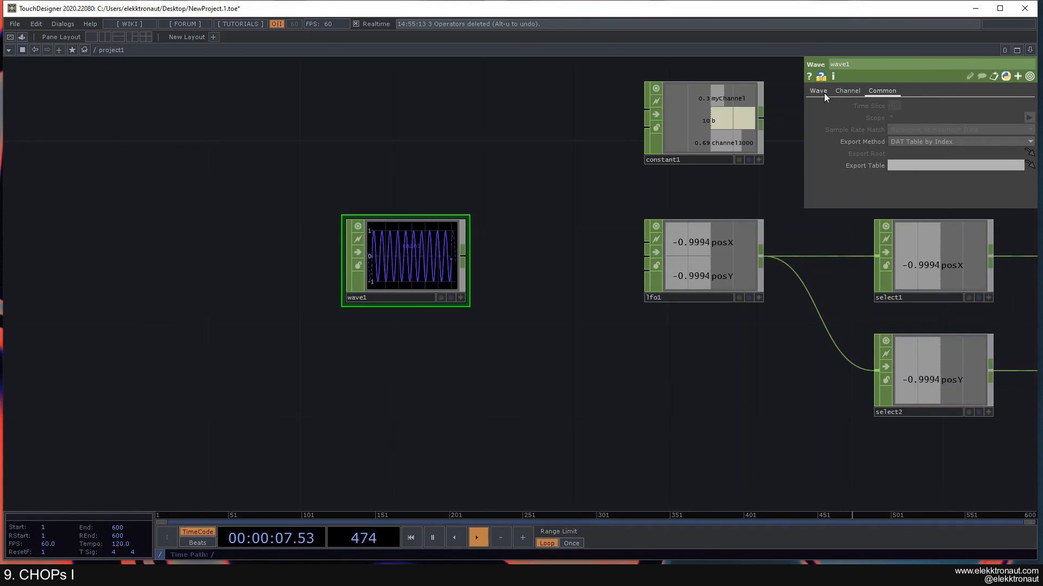
click(817, 90)
Delete the Wave CHOP beside the LFO CHOP.
scroll(493, 252, down, 2)
scroll(493, 252, up, 2)
scroll(493, 252, down, 4)
drag(505, 255, 360, 198)
scroll(358, 226, up, 2)
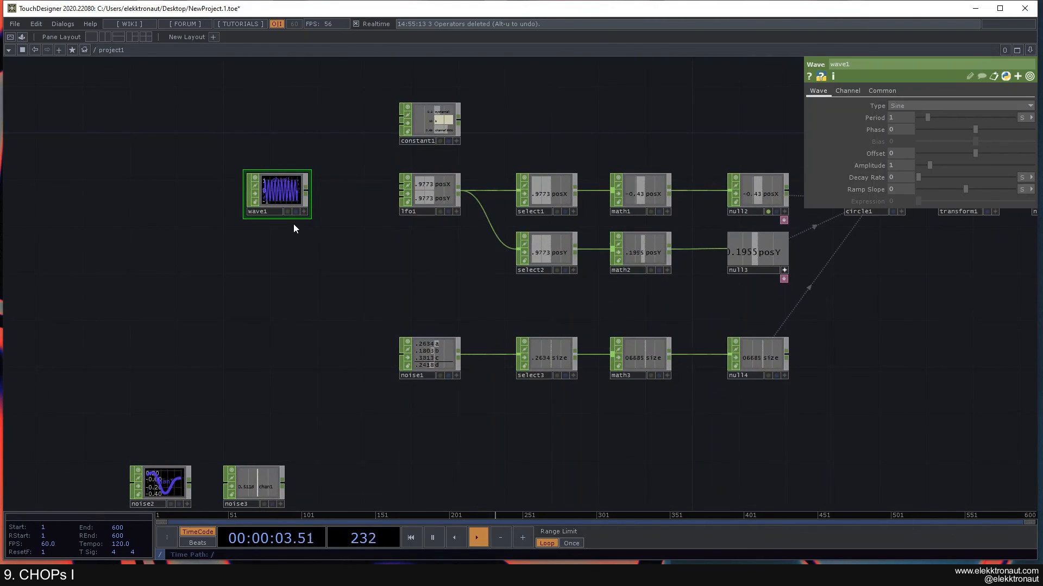
scroll(293, 223, down, 2)
key(Delete)
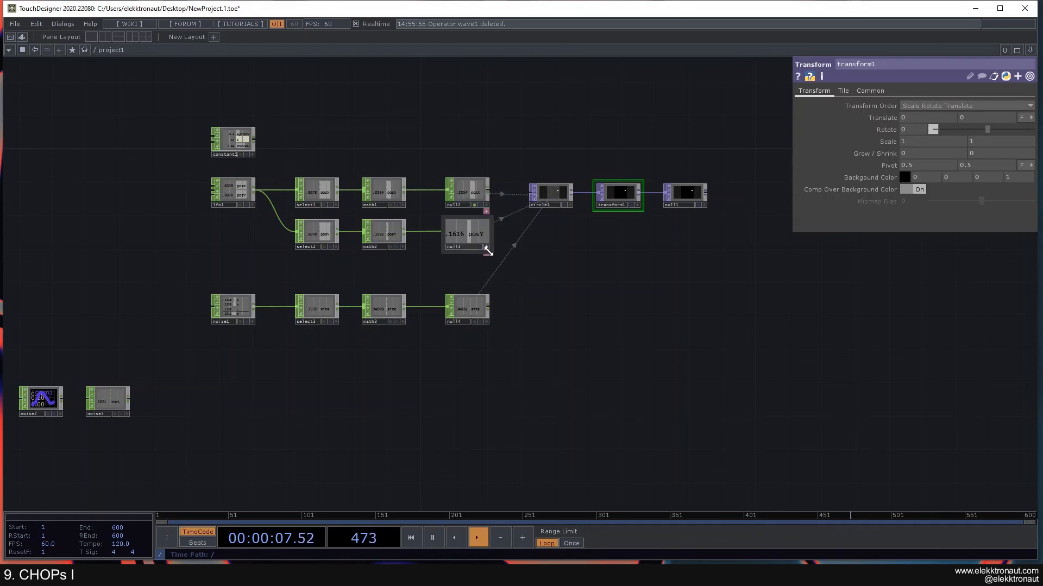
Review how the LFO and Noise CHOP chains run through their Select, Math and Null CHOPs to drive the Circle TOP.
drag(575, 258, 645, 244)
drag(335, 257, 305, 273)
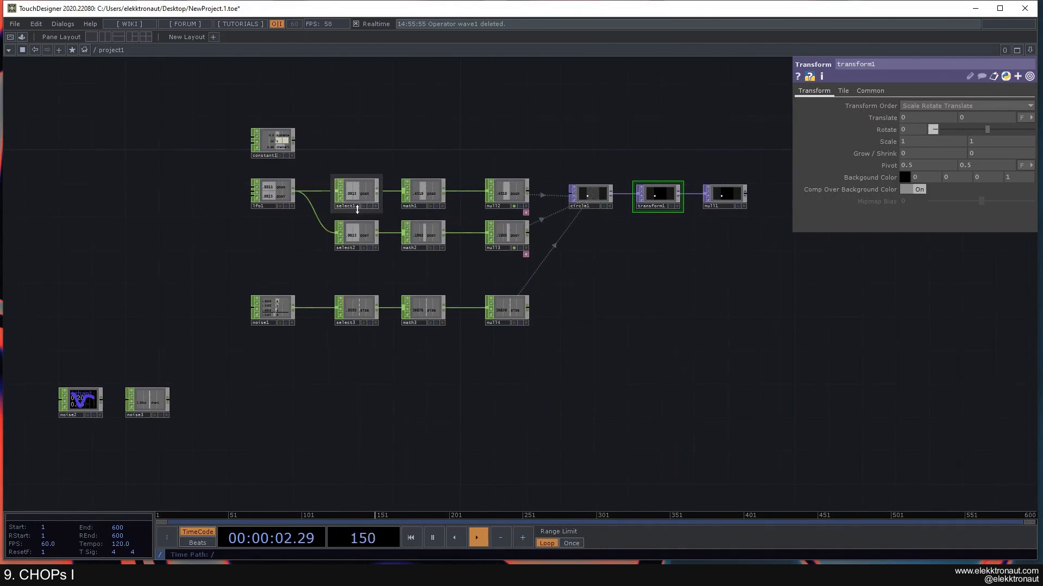
scroll(355, 207, up, 2)
drag(373, 124, 262, 176)
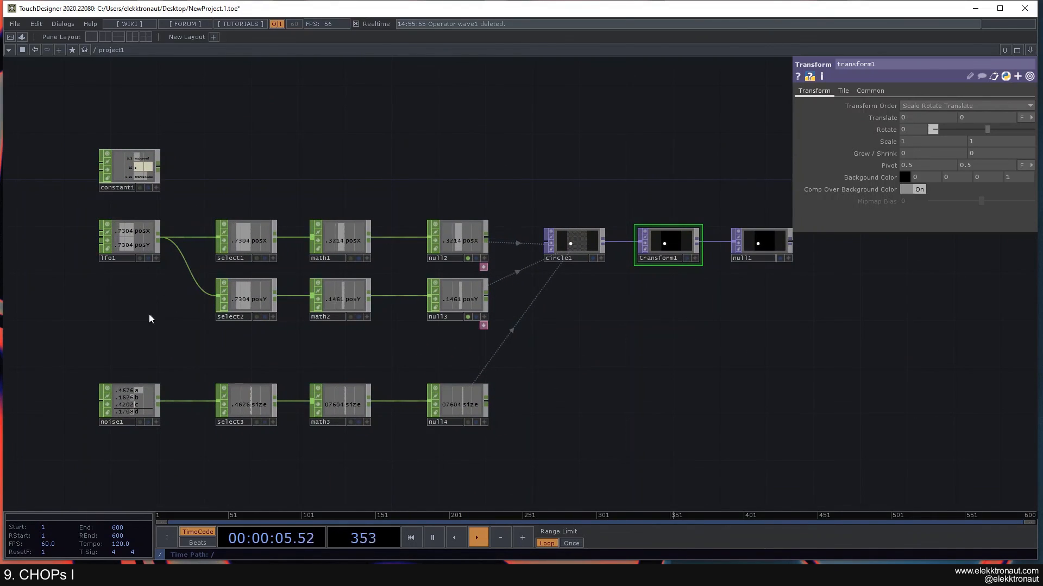
drag(181, 338, 194, 309)
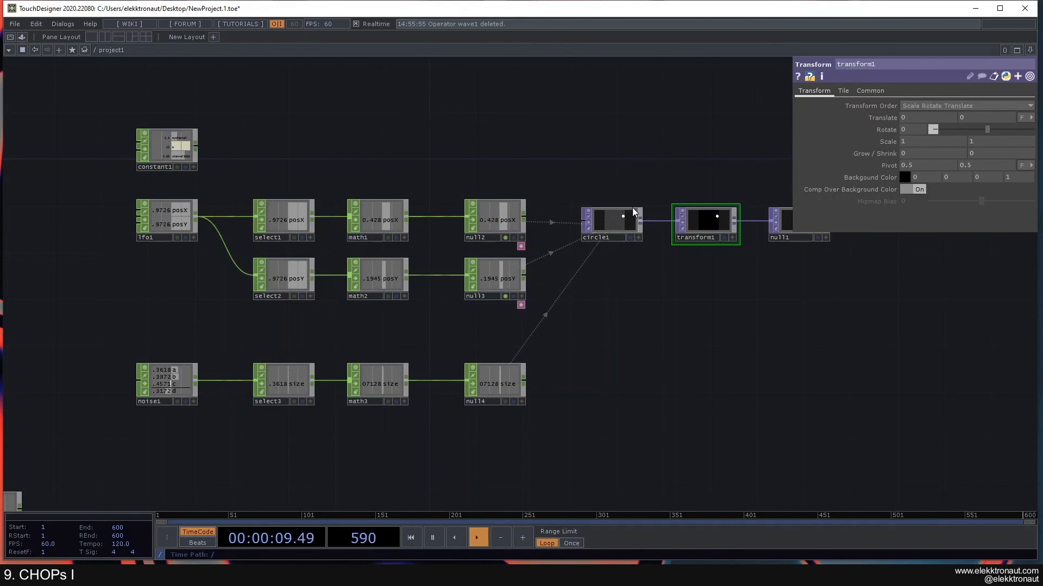
right_drag(764, 259, 782, 264)
drag(643, 205, 536, 193)
scroll(507, 242, up, 3)
scroll(514, 244, down, 3)
click(454, 269)
drag(554, 289, 623, 301)
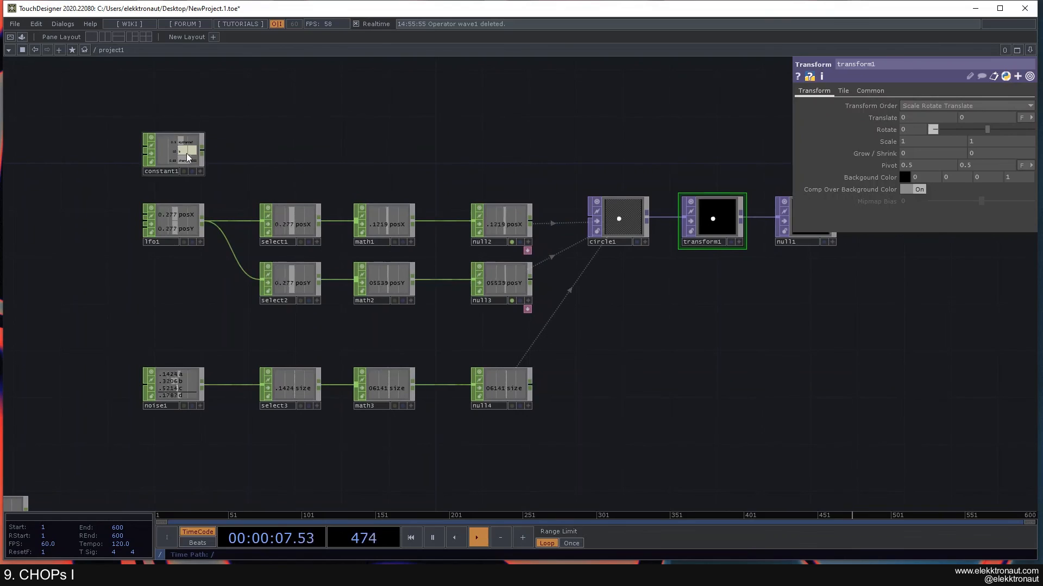
Link the posX channel of the null2 CHOP to the myChannel value of the Constant CHOP.
click(190, 154)
click(524, 242)
drag(502, 224, 976, 105)
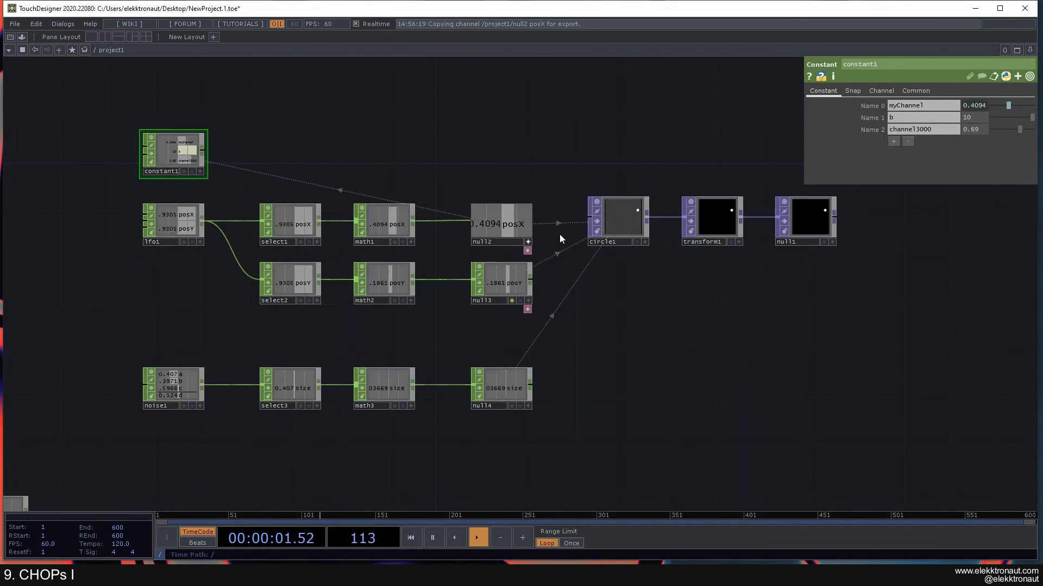
Undo the posX link to the Constant CHOP and the activation of the null2 viewer.
key(ctrl+z)
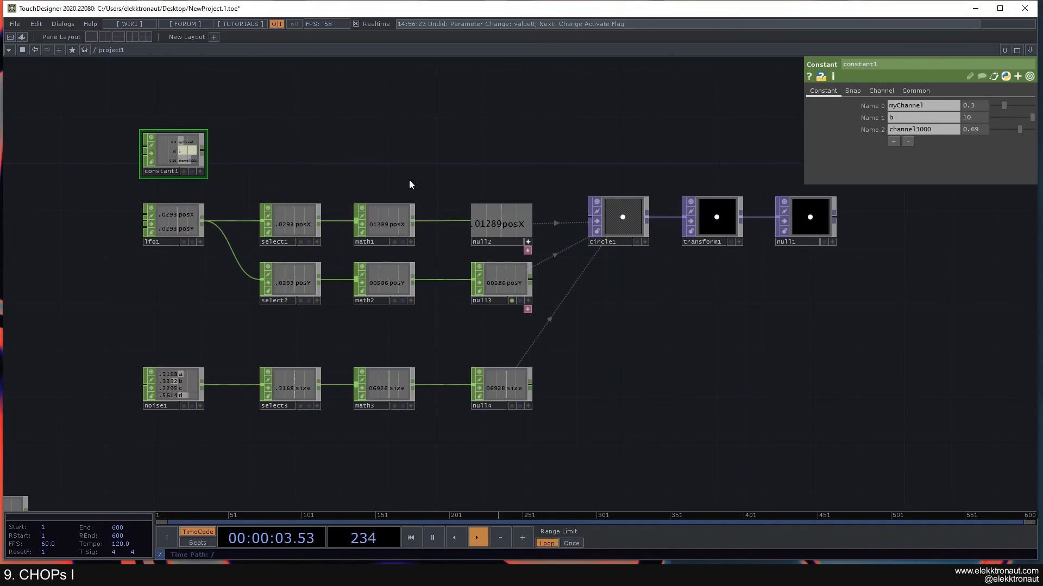
key(ctrl+z)
scroll(589, 254, down, 5)
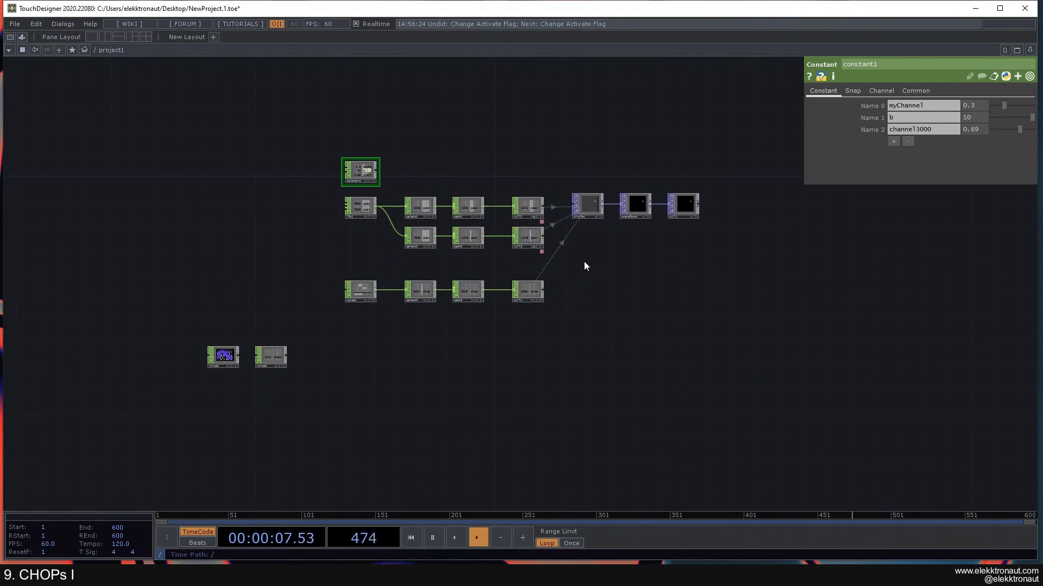
drag(583, 260, 563, 267)
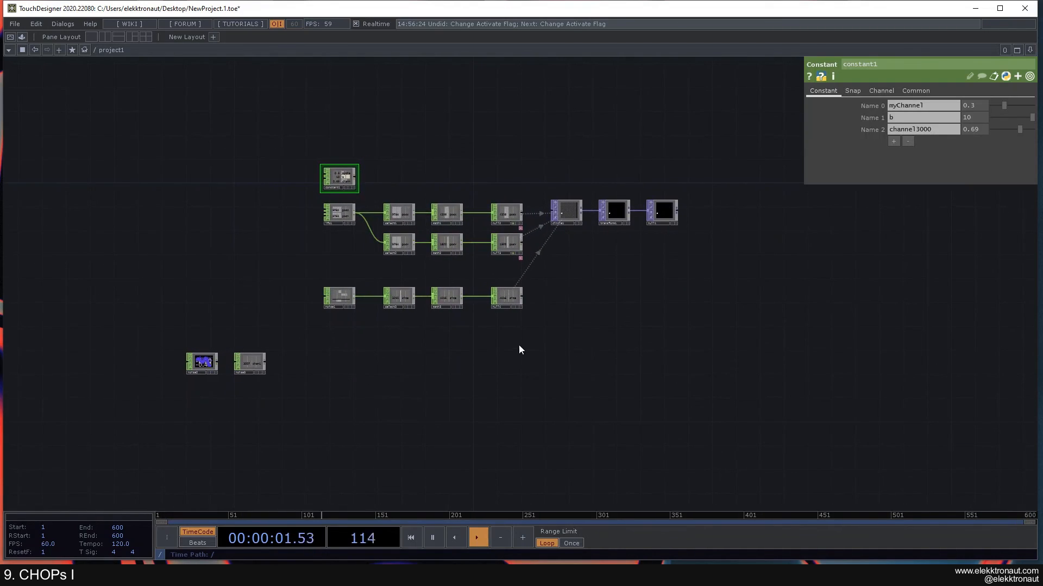